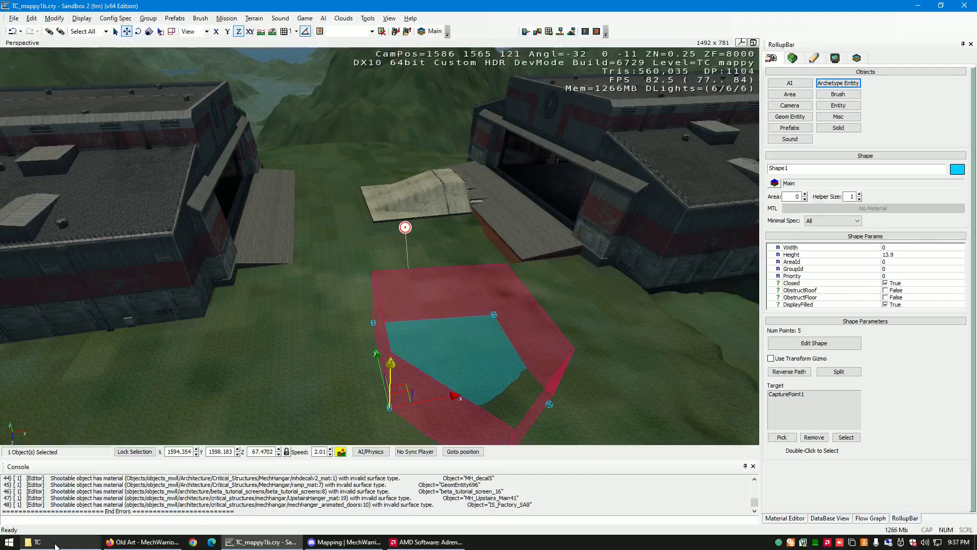
# - In File Explorer, create a folder named TC_Tutorial inside MWLL\Game\Levels\Multiplayer\TC and open it
pyautogui.moveTo(72, 548)
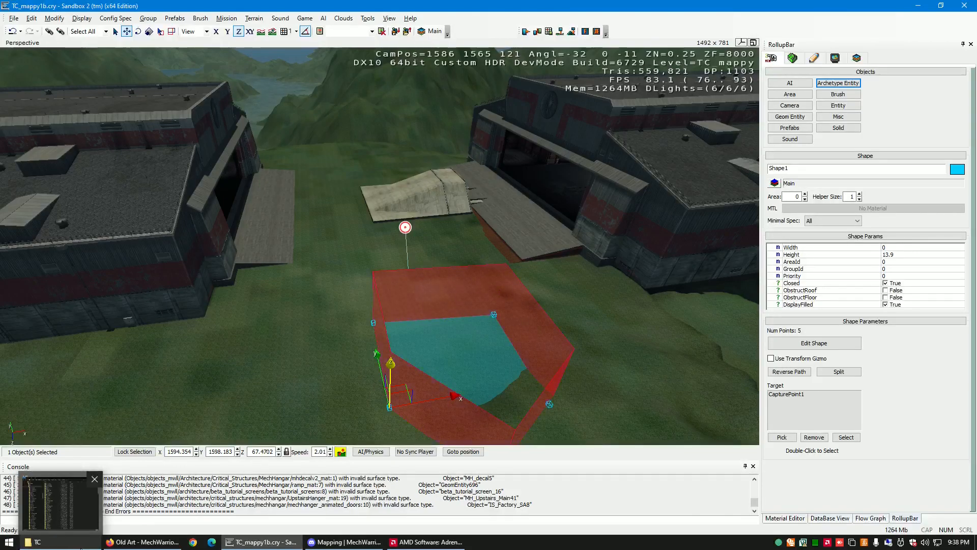
pyautogui.click(85, 547)
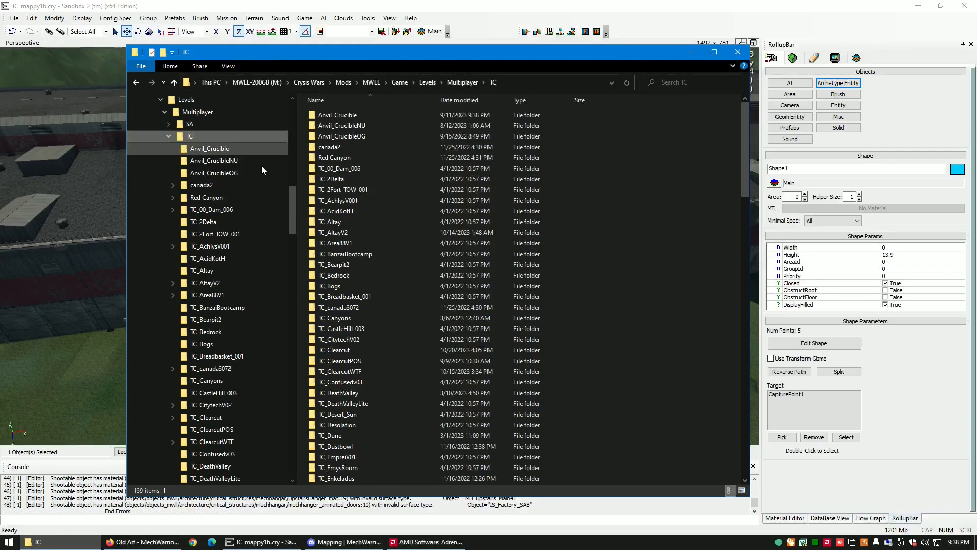
pyautogui.moveTo(290, 218); pyautogui.dragTo(293, 173)
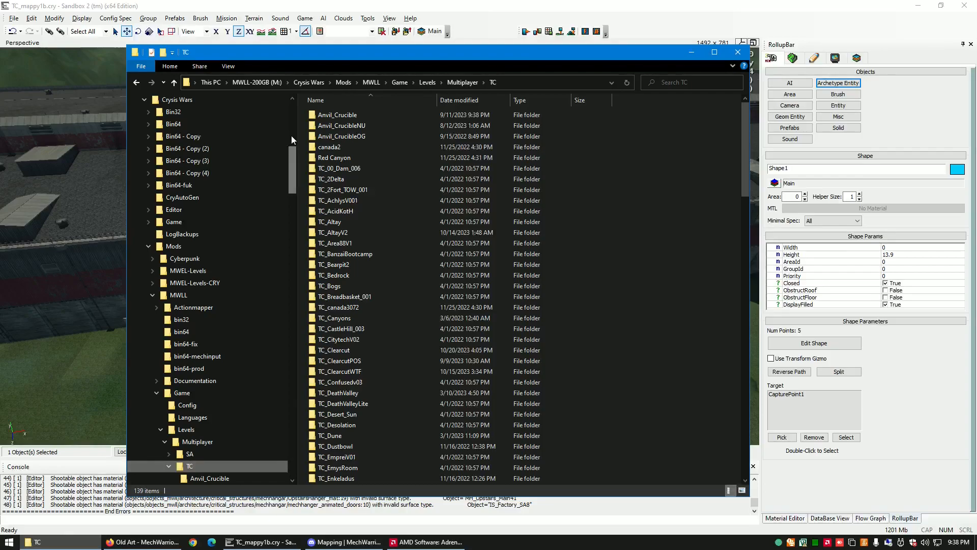
pyautogui.moveTo(291, 152); pyautogui.dragTo(297, 176)
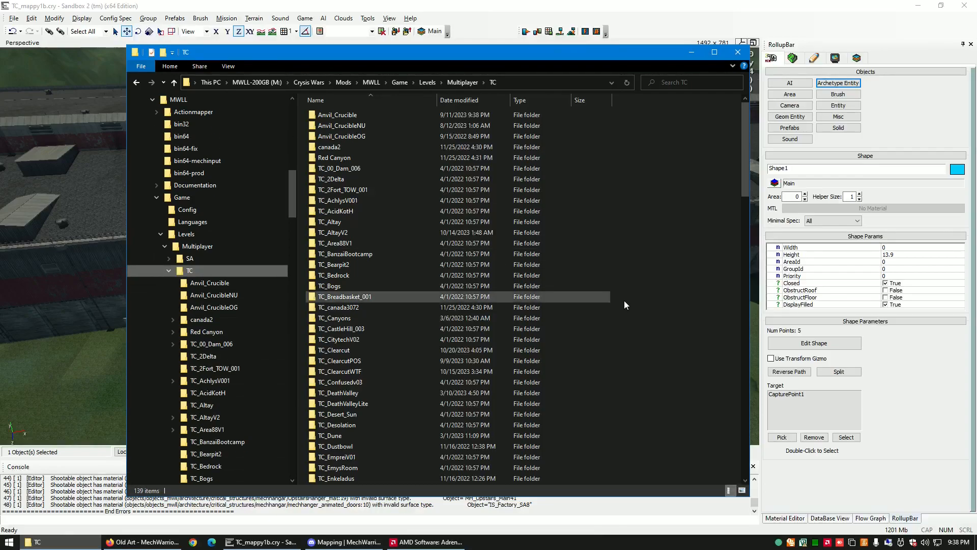
pyautogui.rightClick(627, 328)
pyautogui.moveTo(680, 307)
pyautogui.click(814, 303)
pyautogui.write('TC_t')
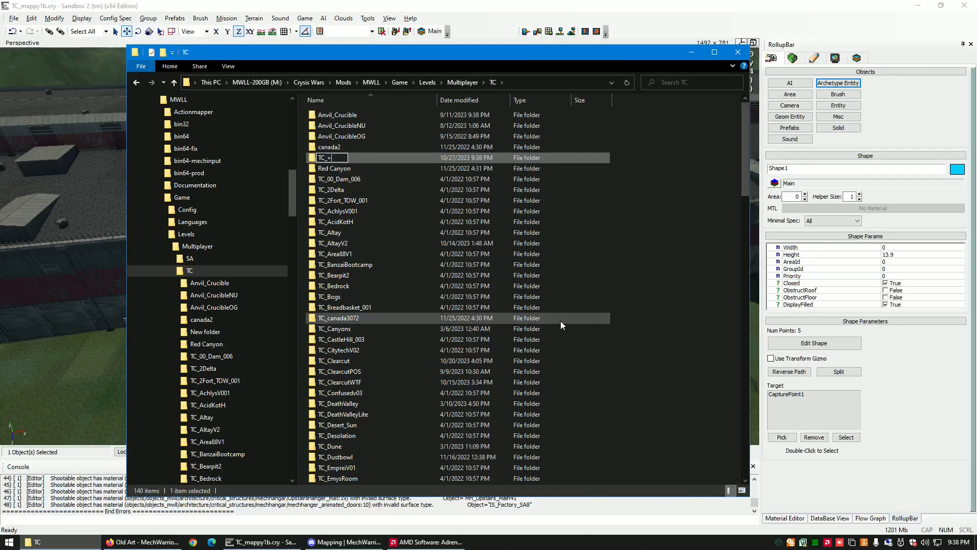
pyautogui.press('BackSpace')
pyautogui.write('Tutorial')
pyautogui.press('Return')
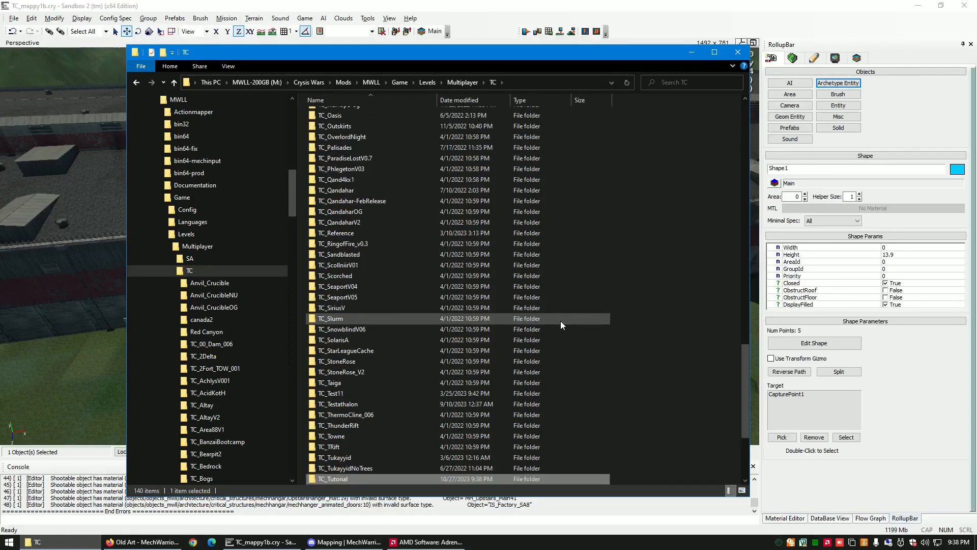
pyautogui.scroll(-2, 524, 344)
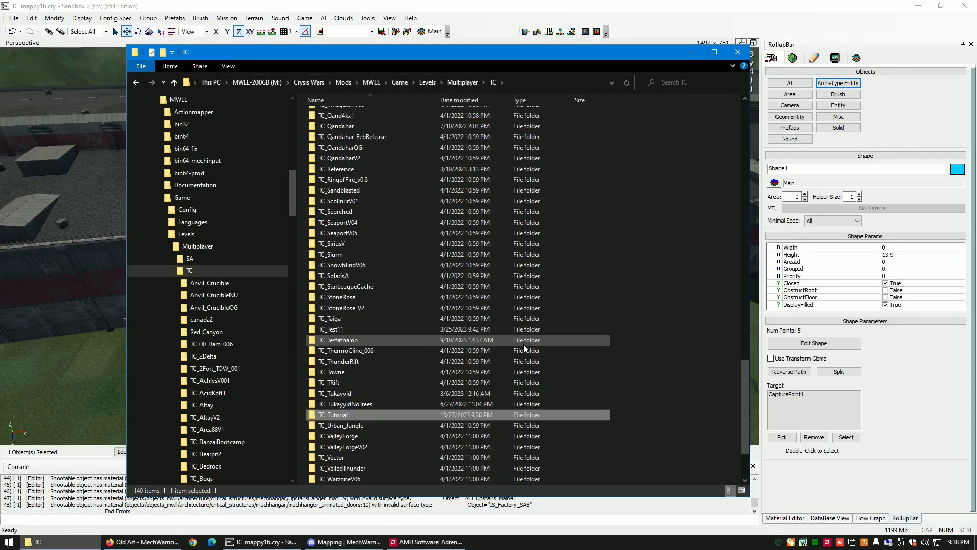
pyautogui.doubleClick(396, 415)
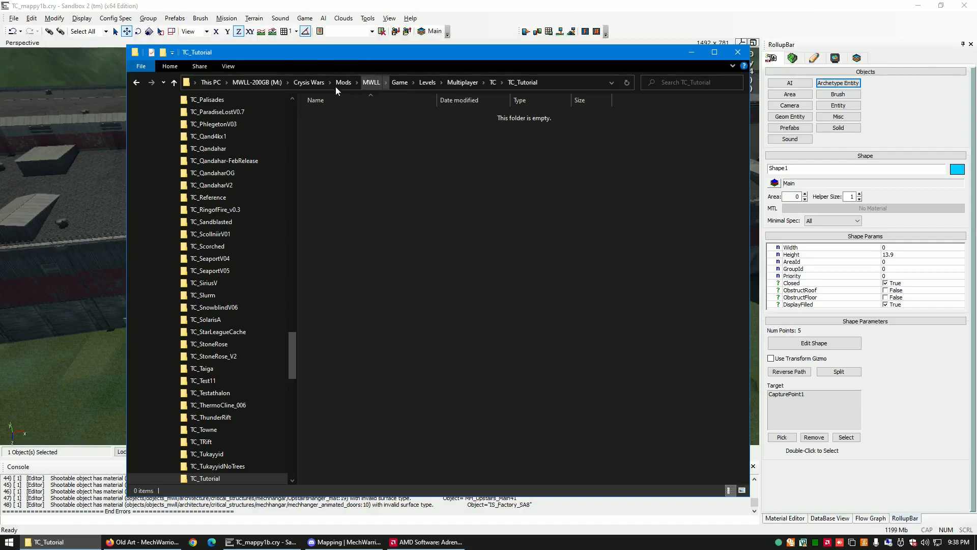
# - Switch back to Sandbox 2 and start a new level named TC_Tutorial
pyautogui.click(67, 7)
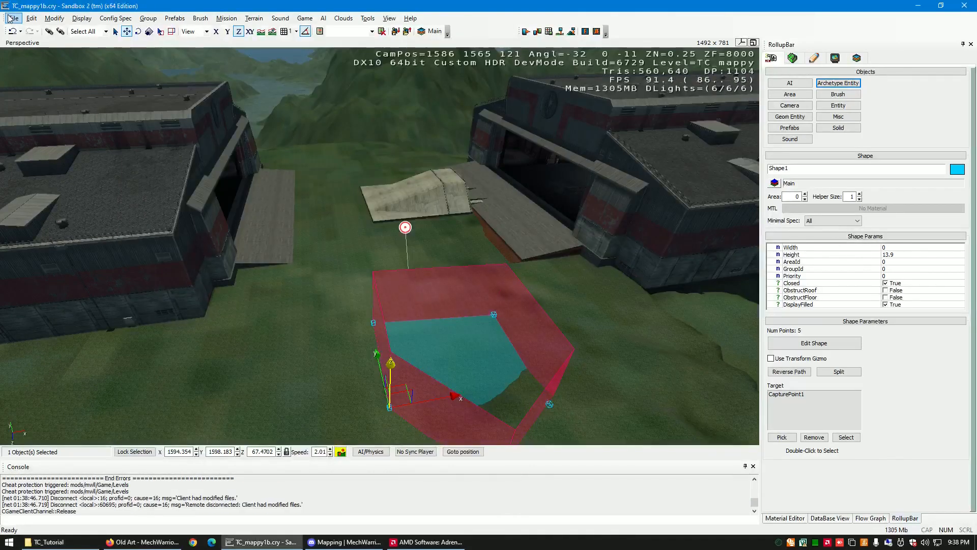
pyautogui.click(11, 18)
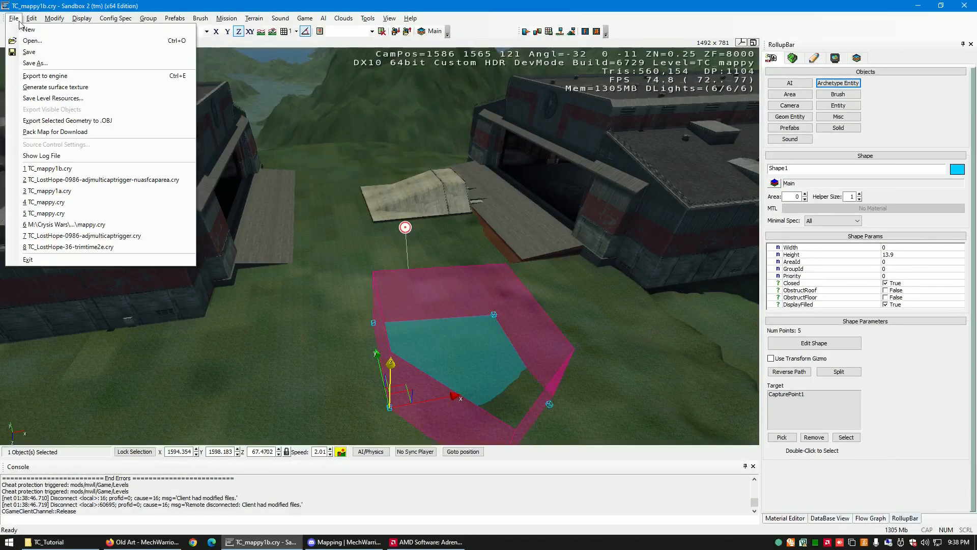
pyautogui.click(21, 31)
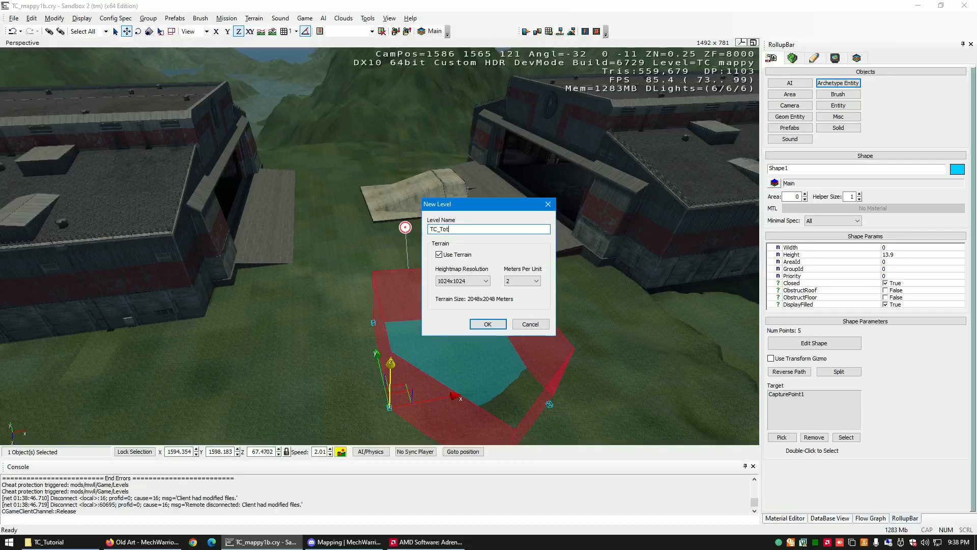
pyautogui.write('TC_To')
pyautogui.press('BackSpace')
pyautogui.write('utorial')
# - Set the new level's heightmap resolution to 2048x2048 and create it without saving changes to TC_mappy1b.cry
pyautogui.click(486, 282)
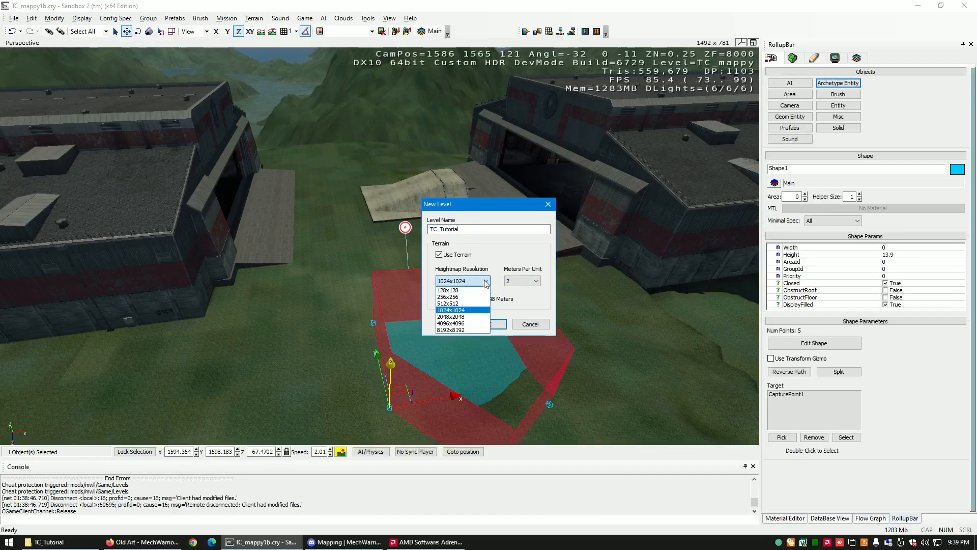
pyautogui.click(458, 316)
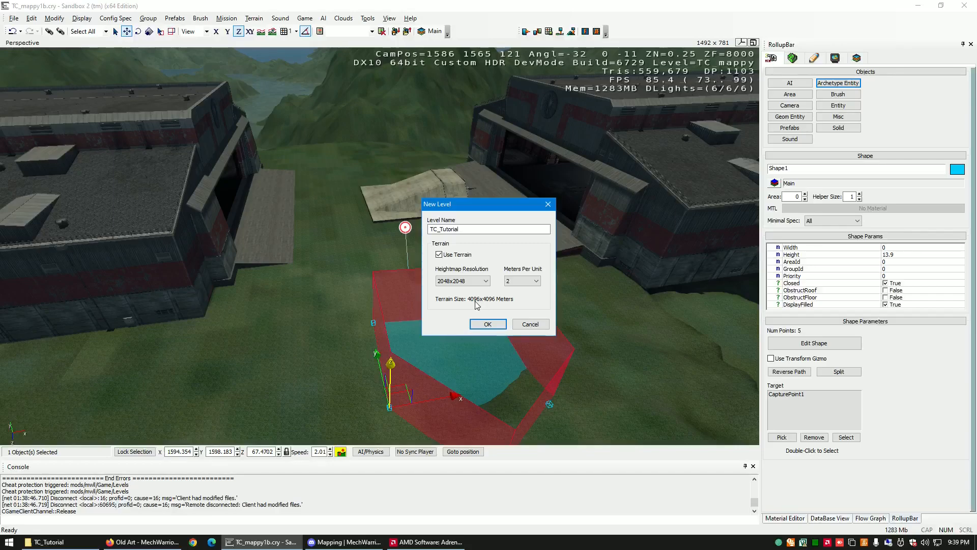
pyautogui.click(486, 325)
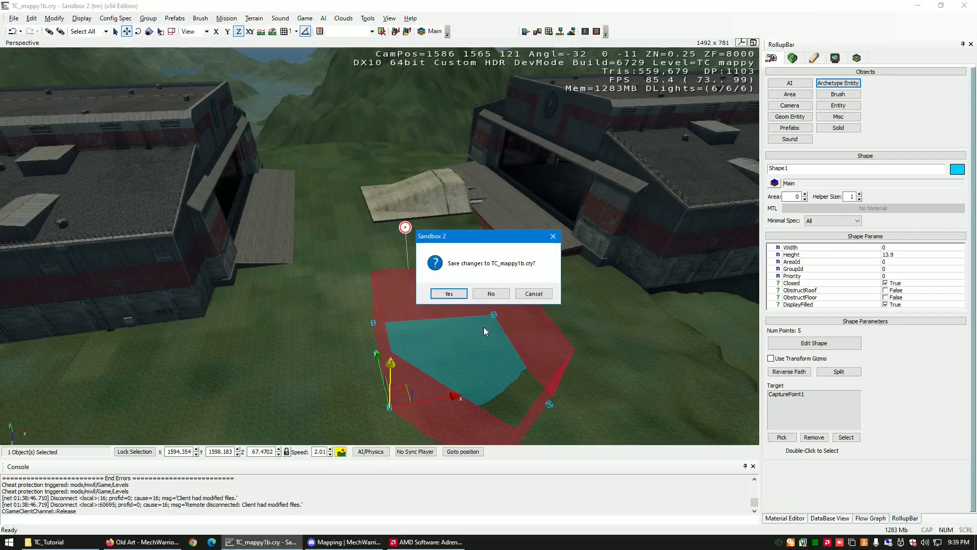
pyautogui.click(504, 297)
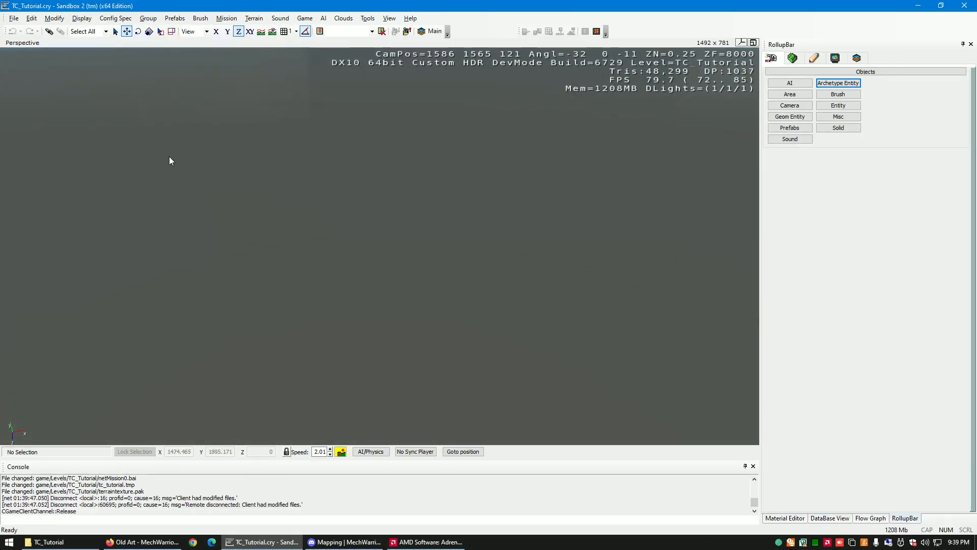
# - Start saving a copy of the level and browse to the Crysis Wars\Mods\MWLL\Game\Levels\Multiplayer\TC folder
pyautogui.click(11, 18)
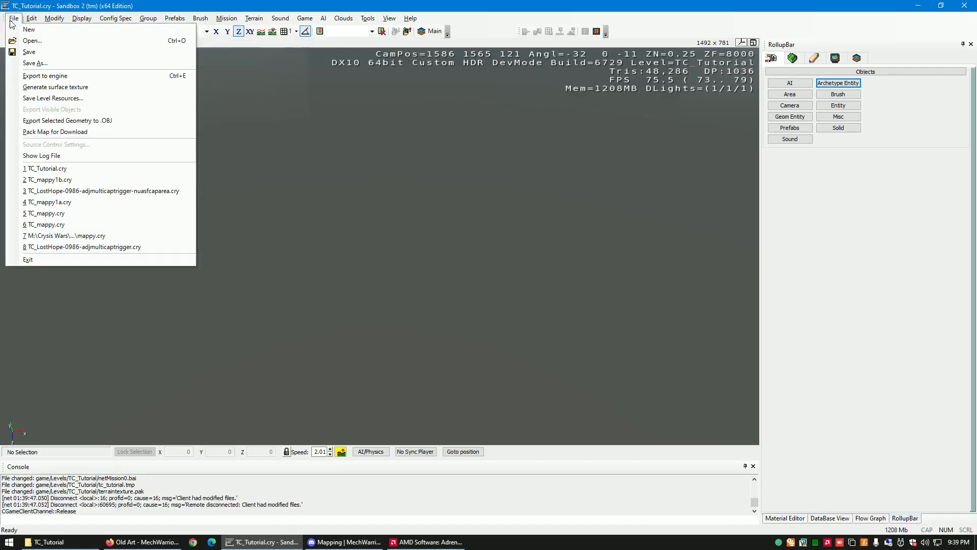
pyautogui.click(45, 64)
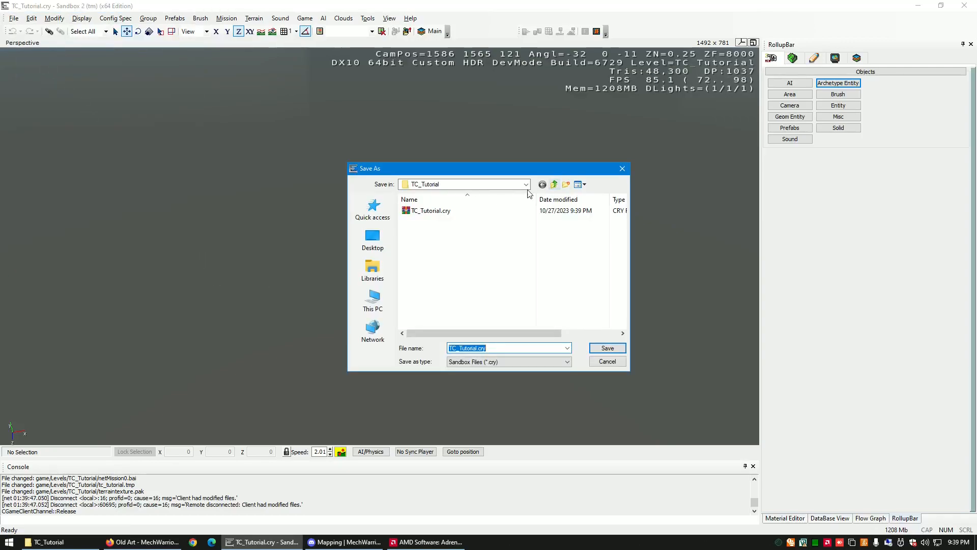
pyautogui.click(526, 185)
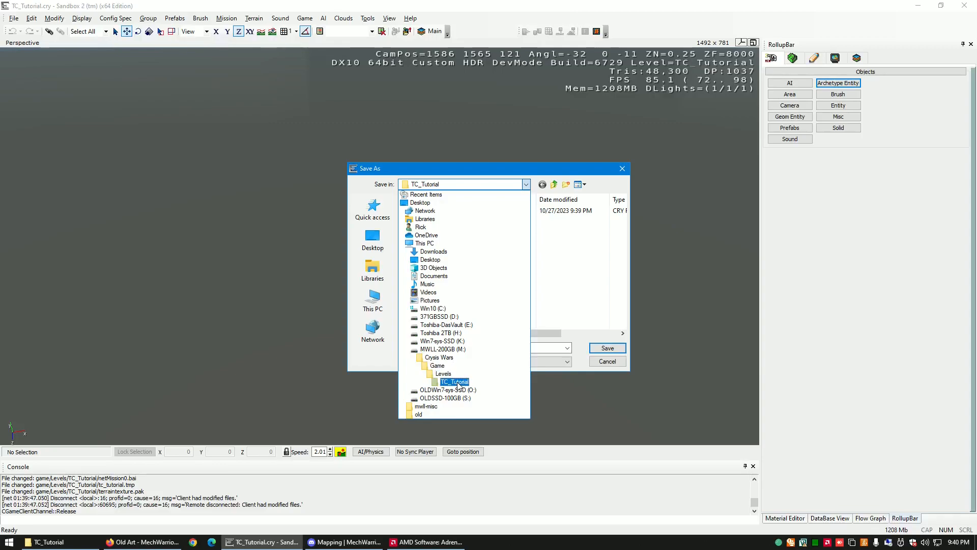
pyautogui.click(440, 357)
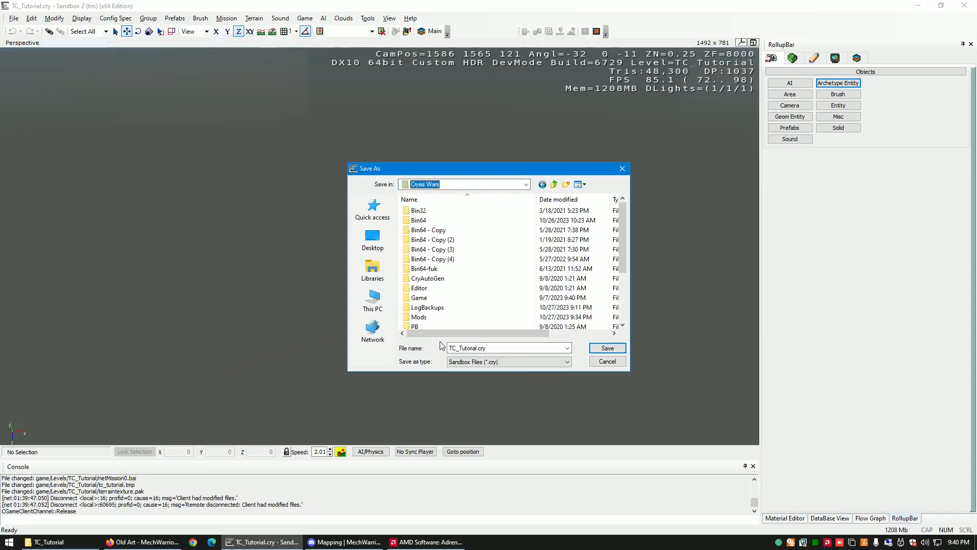
pyautogui.scroll(-1, 431, 291)
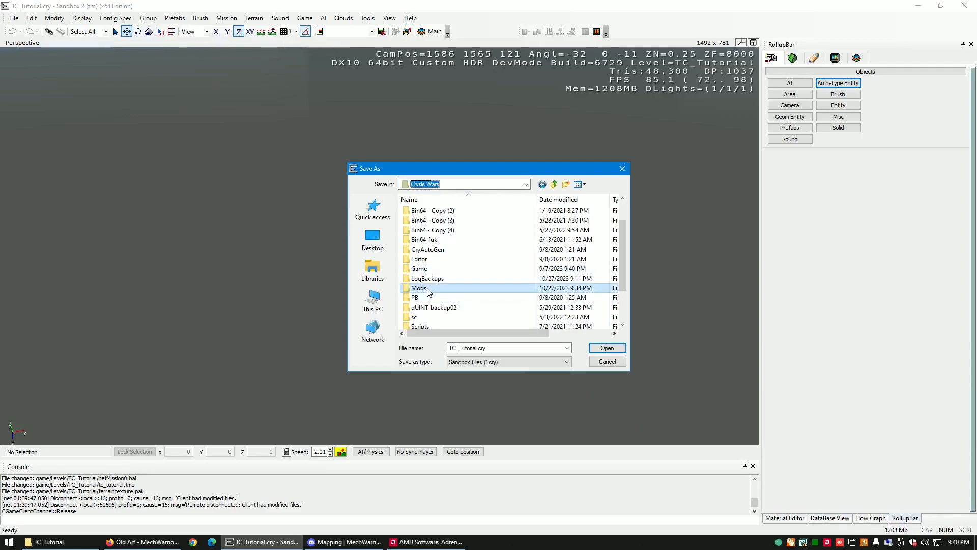
pyautogui.doubleClick(430, 289)
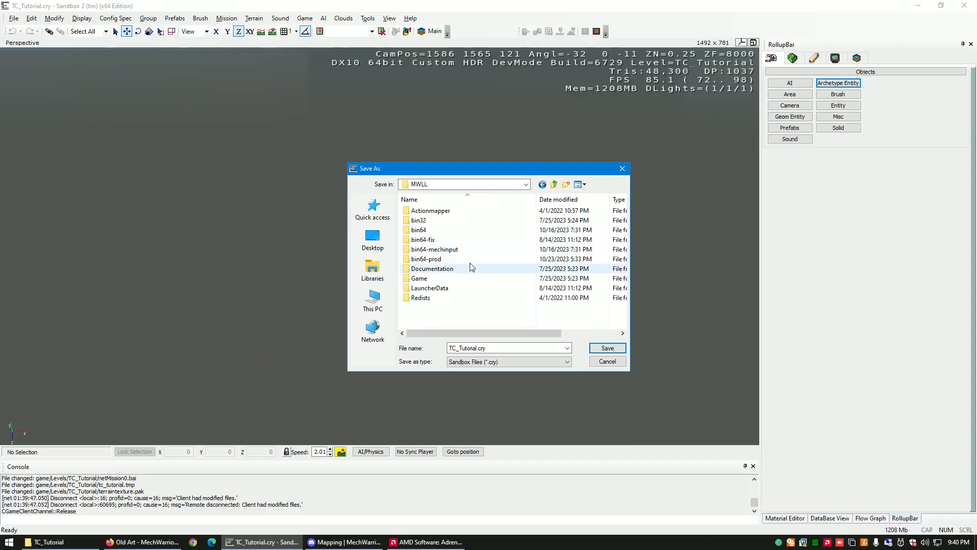
pyautogui.doubleClick(421, 278)
pyautogui.click(443, 232)
pyautogui.doubleClick(444, 232)
pyautogui.doubleClick(444, 212)
pyautogui.doubleClick(430, 223)
# - Save the level as TC_Tutorial.cry inside the TC_Tutorial folder
pyautogui.scroll(-5, 483, 246)
pyautogui.scroll(-8, 484, 247)
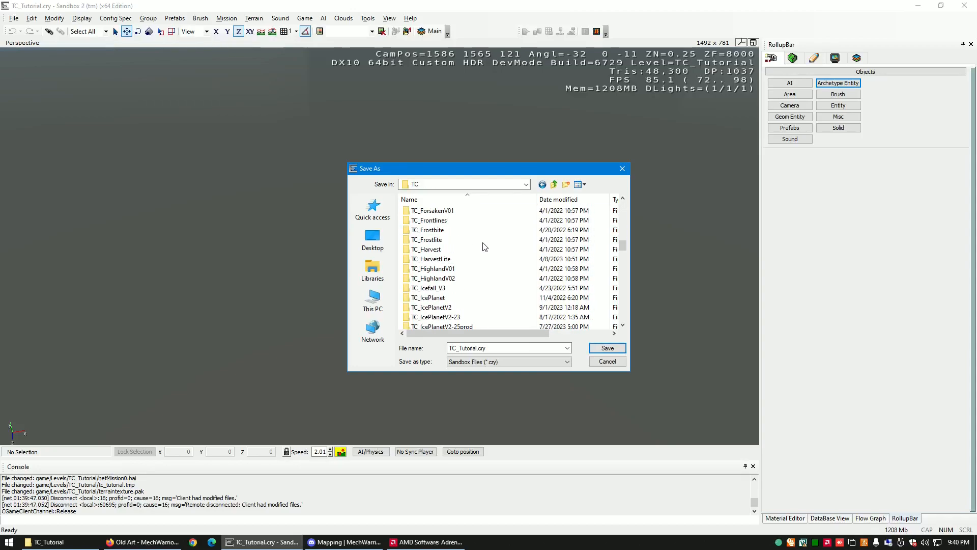
pyautogui.scroll(-10, 484, 246)
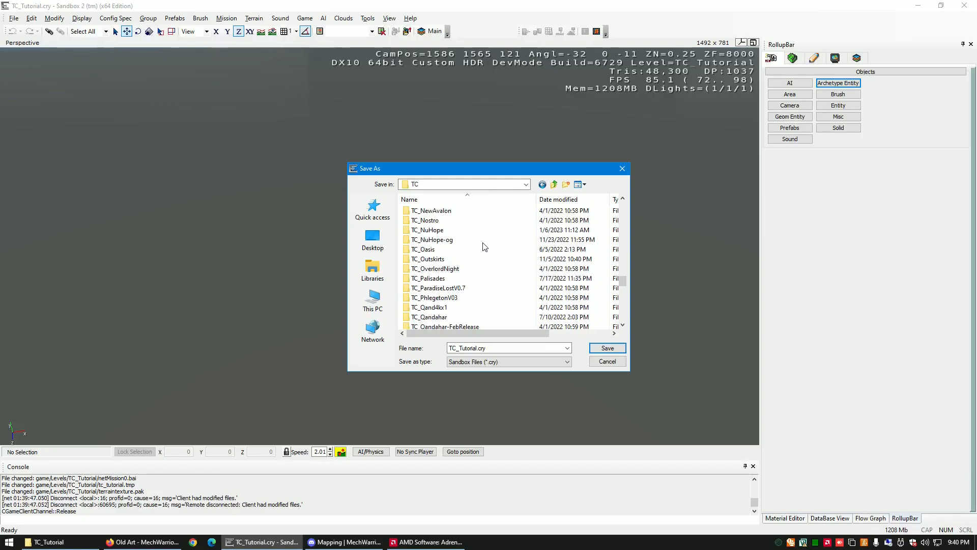
pyautogui.scroll(-5, 484, 247)
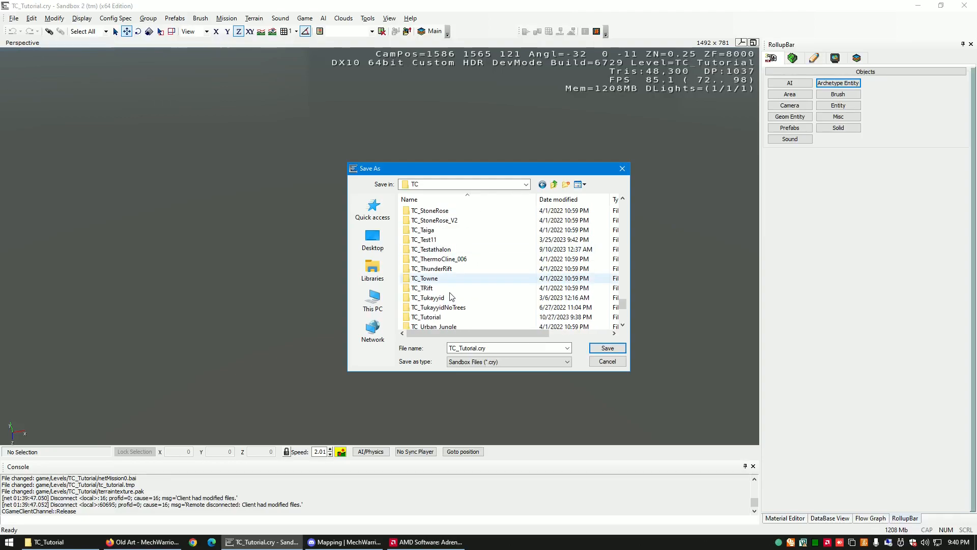
pyautogui.doubleClick(435, 318)
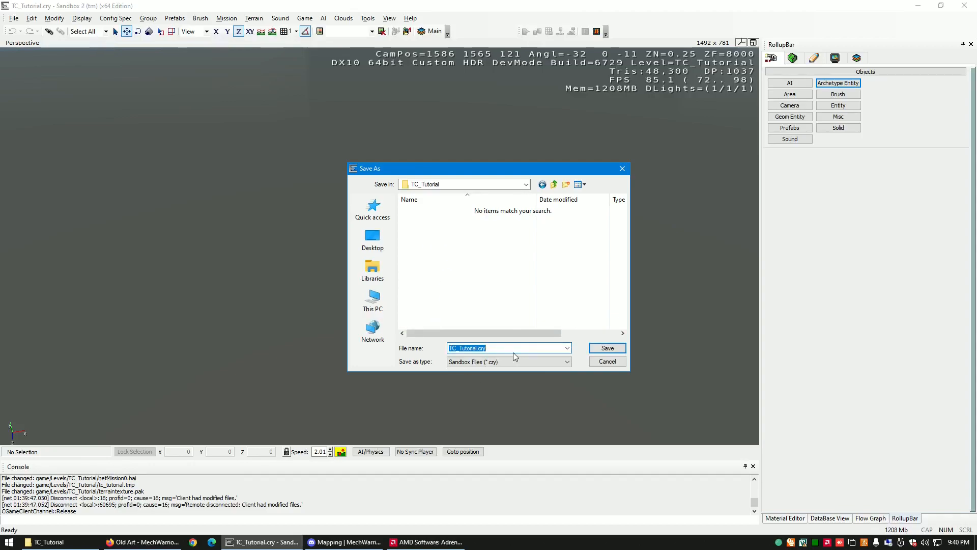
pyautogui.click(607, 349)
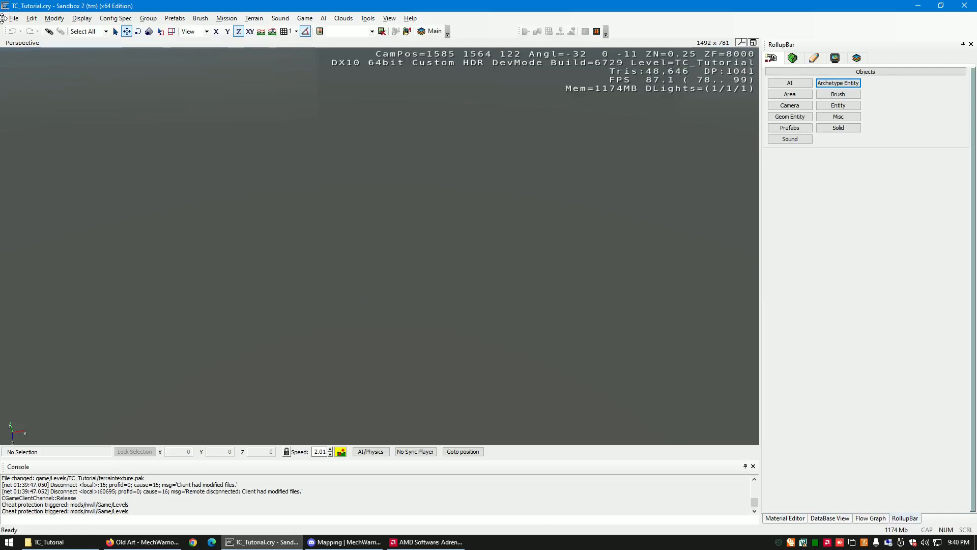
# - Fly the camera around the new level to examine its blank terrain and horizon
pyautogui.moveTo(331, 275); pyautogui.dragTo(384, 304, button='right')
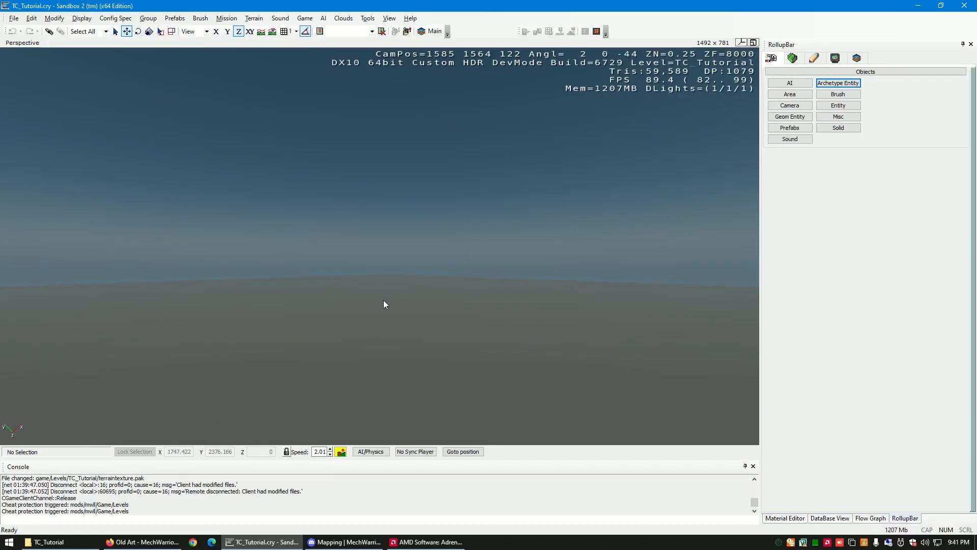
pyautogui.press('w')
pyautogui.moveTo(384, 300)
pyautogui.mouseDown(button='right')
pyautogui.moveTo(392, 305)
pyautogui.moveTo(374, 300)
pyautogui.moveTo(383, 301)
pyautogui.mouseUp(button='right')
pyautogui.press('s')
pyautogui.press('w')
pyautogui.press('w')
pyautogui.press('w')
pyautogui.press('w')
pyautogui.moveTo(383, 304); pyautogui.dragTo(384, 304, button='right')
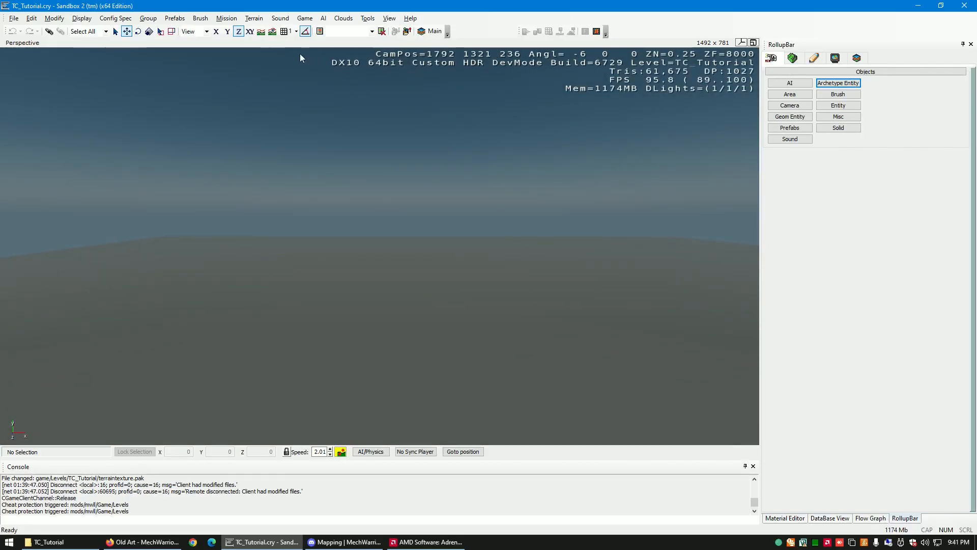
# - Open the Terrain Editor and reposition its window so the whole heightmap and brush settings are in view
pyautogui.click(253, 19)
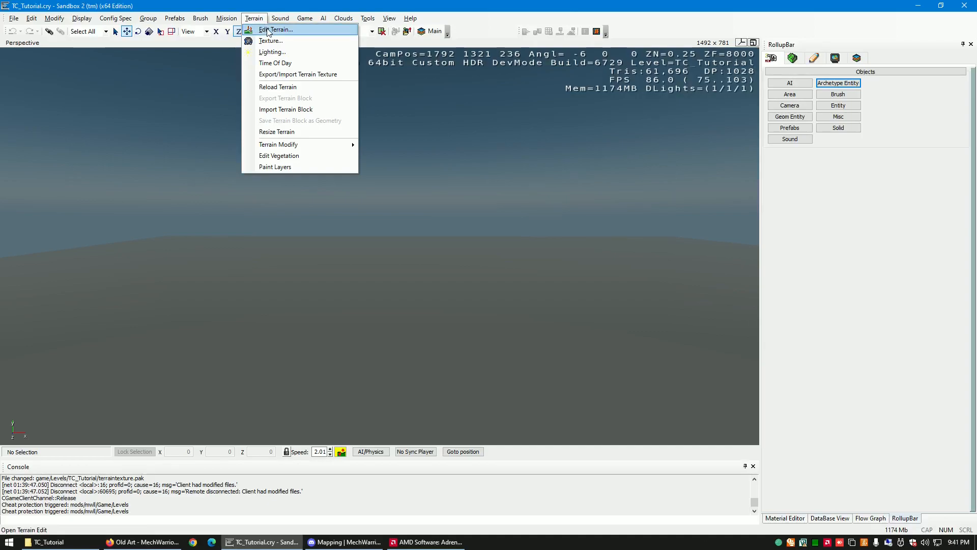
pyautogui.click(269, 31)
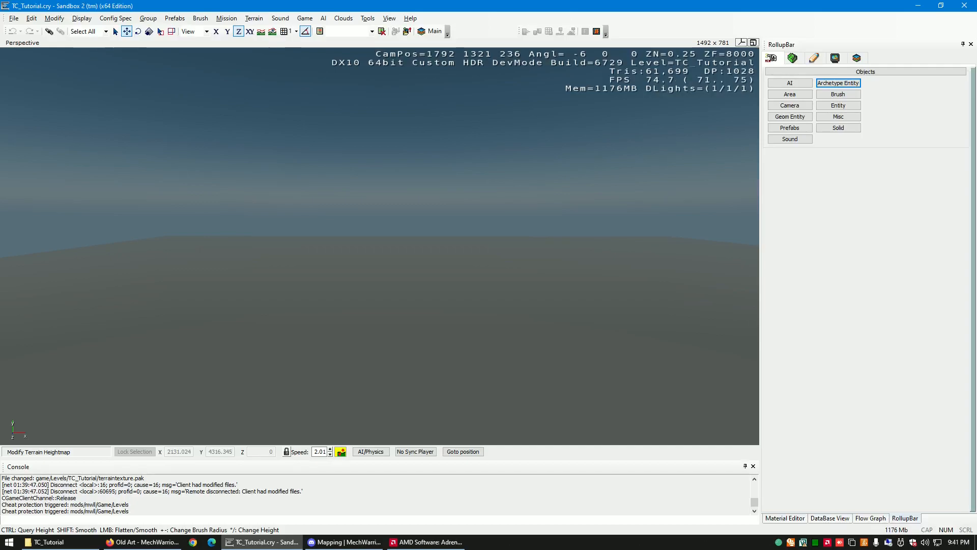
pyautogui.moveTo(700, 181); pyautogui.dragTo(677, 144)
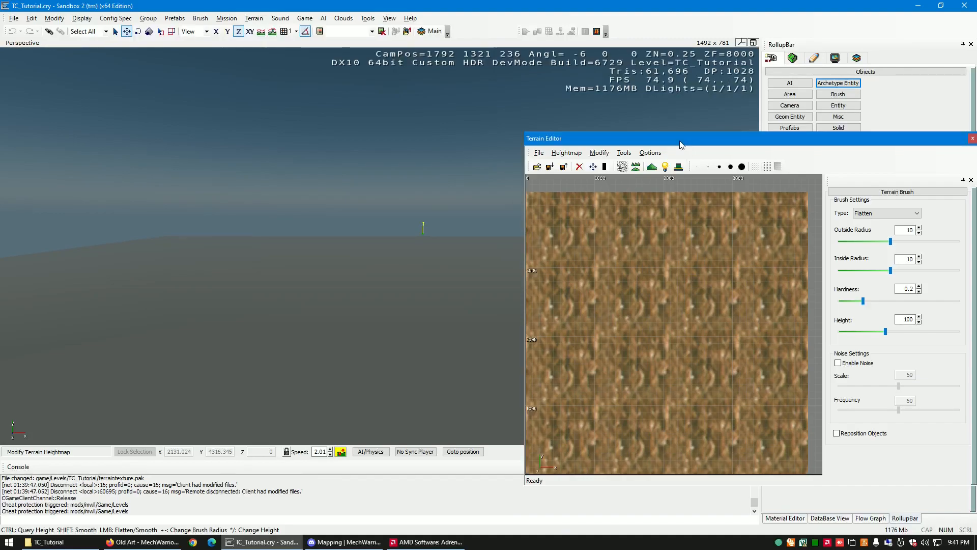
# - Generate the terrain with Feature Size 1, Bumpiness / Noise (Fade) 0.1 and Sharpness (Freq. Step) 1
pyautogui.click(633, 153)
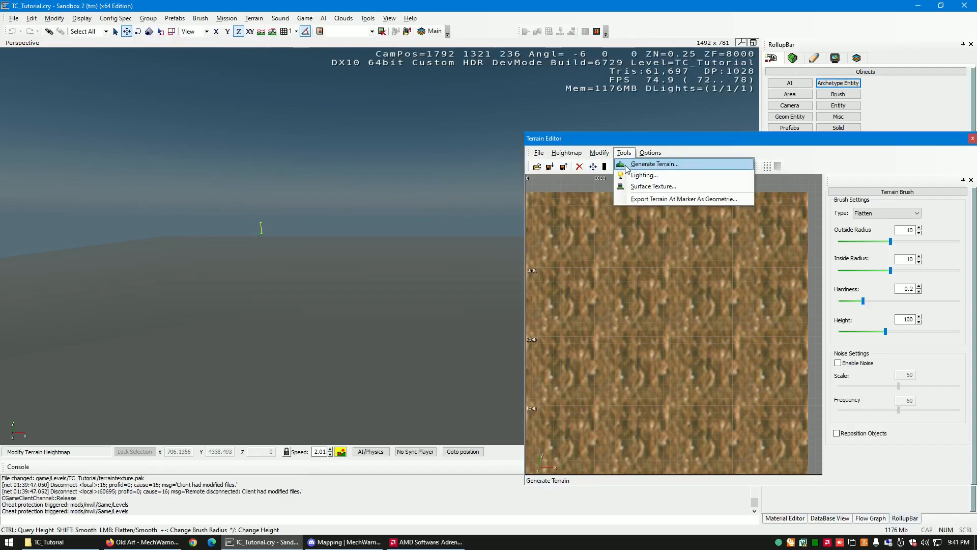
pyautogui.click(636, 169)
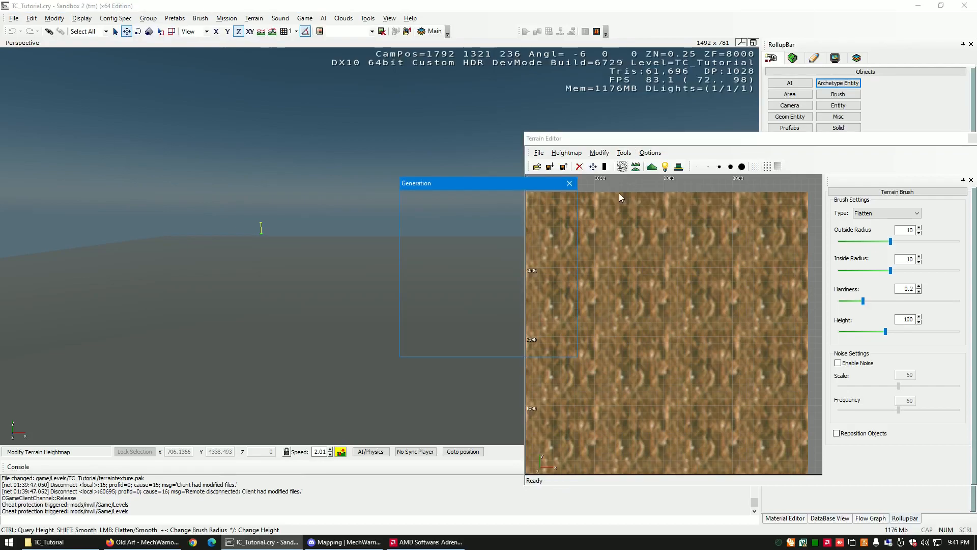
pyautogui.moveTo(519, 213); pyautogui.dragTo(498, 216)
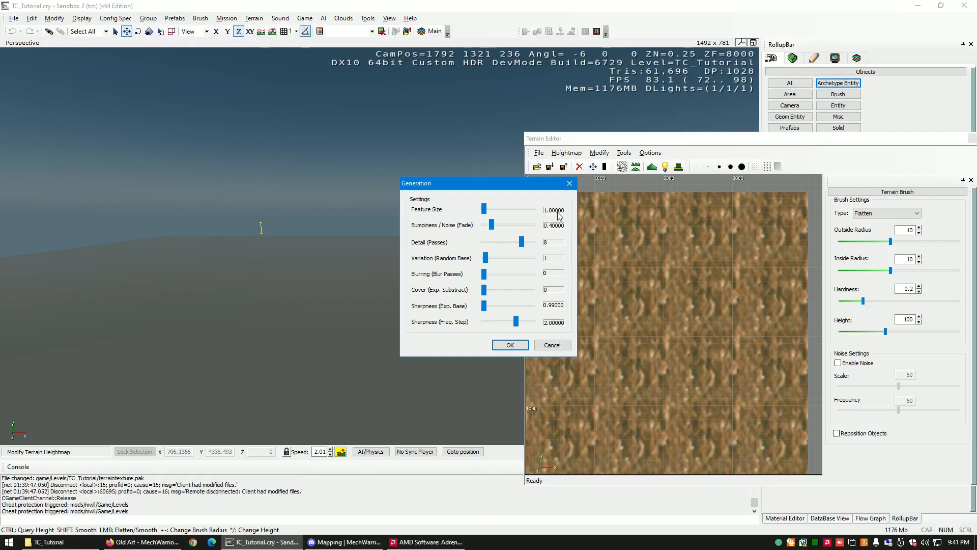
pyautogui.moveTo(497, 226); pyautogui.dragTo(479, 230)
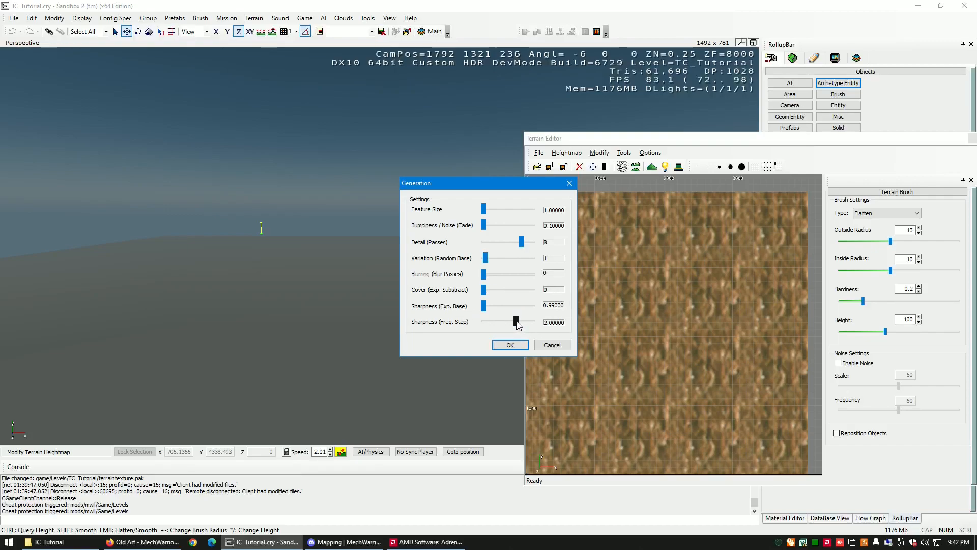
pyautogui.moveTo(516, 322); pyautogui.dragTo(485, 322)
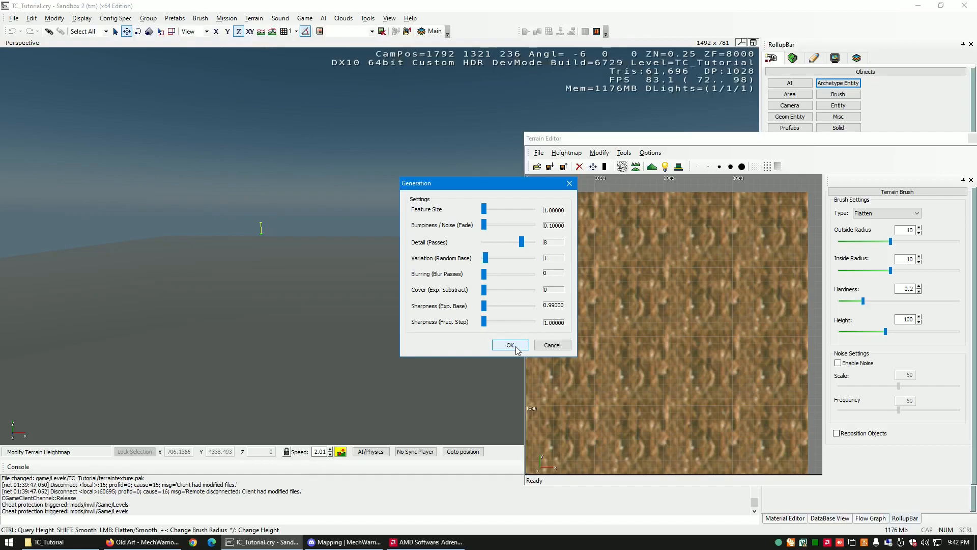
pyautogui.click(510, 346)
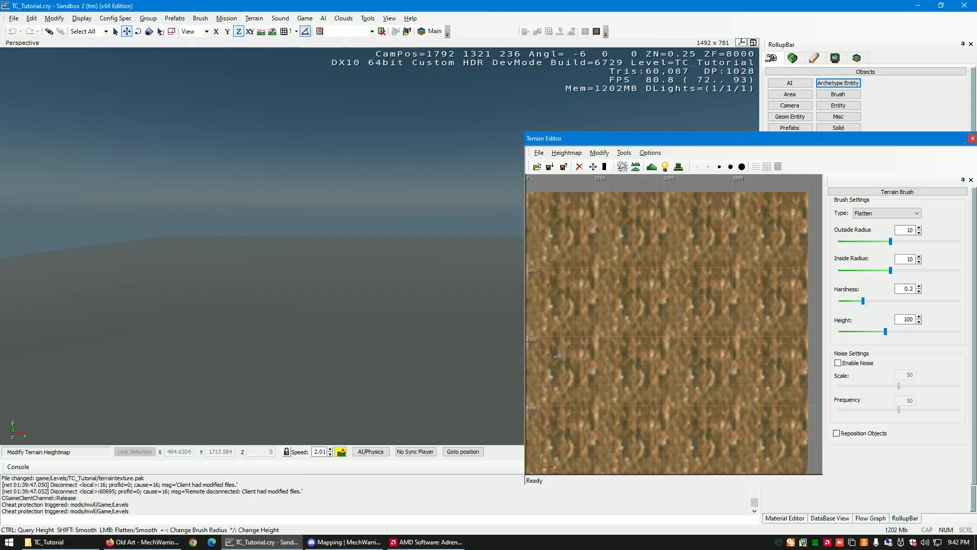
# - Fly the camera around the level to examine the terrain produced by the first generation settings
pyautogui.moveTo(423, 311); pyautogui.dragTo(416, 315, button='right')
pyautogui.press('w')
pyautogui.press('s')
pyautogui.press('a')
pyautogui.press('w')
pyautogui.press('s')
pyautogui.press('d')
pyautogui.press('w')
pyautogui.press('s')
pyautogui.press('s')
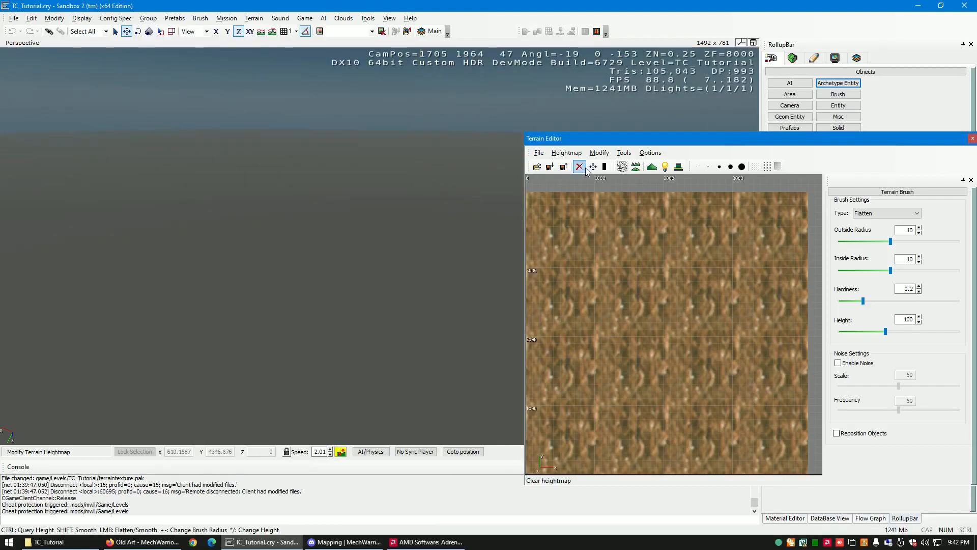
# - Generate the terrain again with a low Feature Size, Bumpiness / Noise (Fade) 0.4 and Sharpness (Freq. Step) 2
pyautogui.click(600, 154)
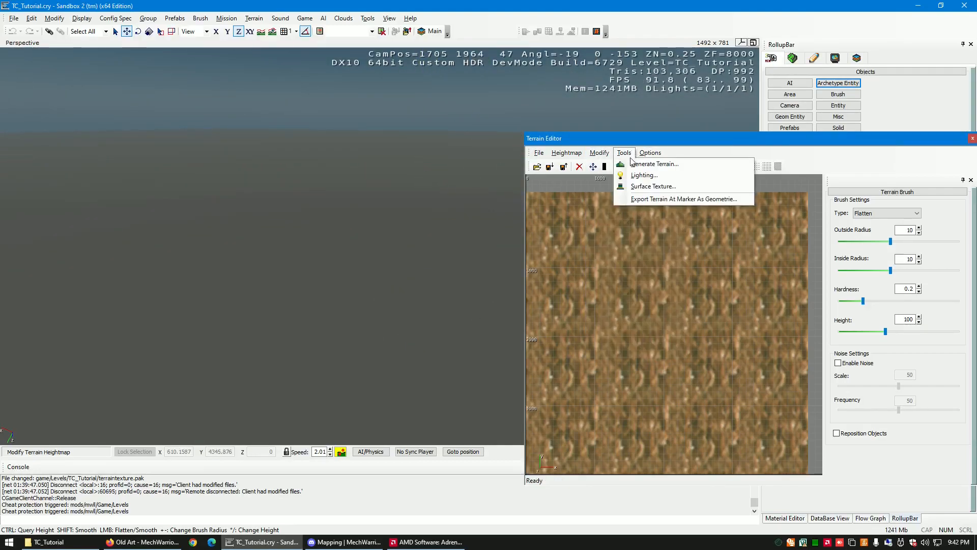
pyautogui.click(639, 163)
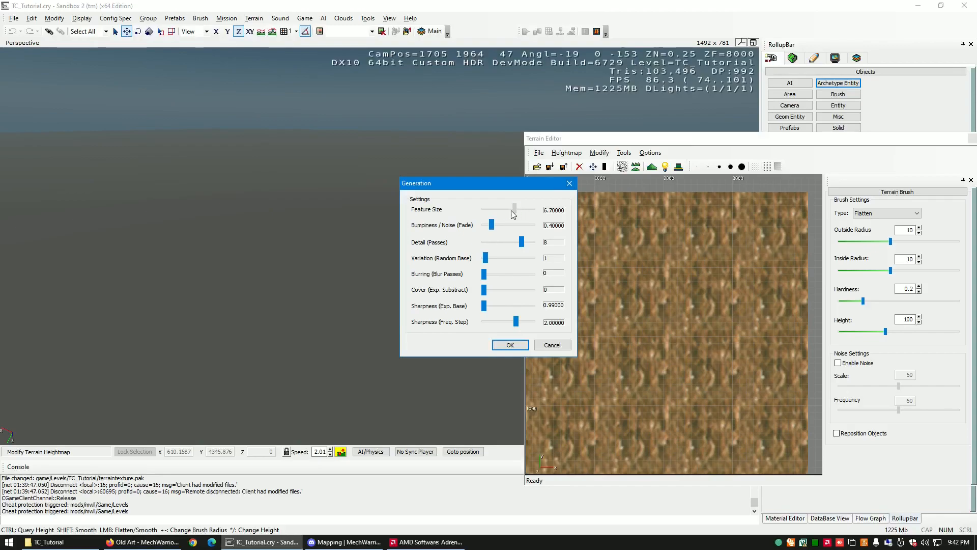
pyautogui.moveTo(487, 210); pyautogui.dragTo(486, 210)
pyautogui.click(510, 345)
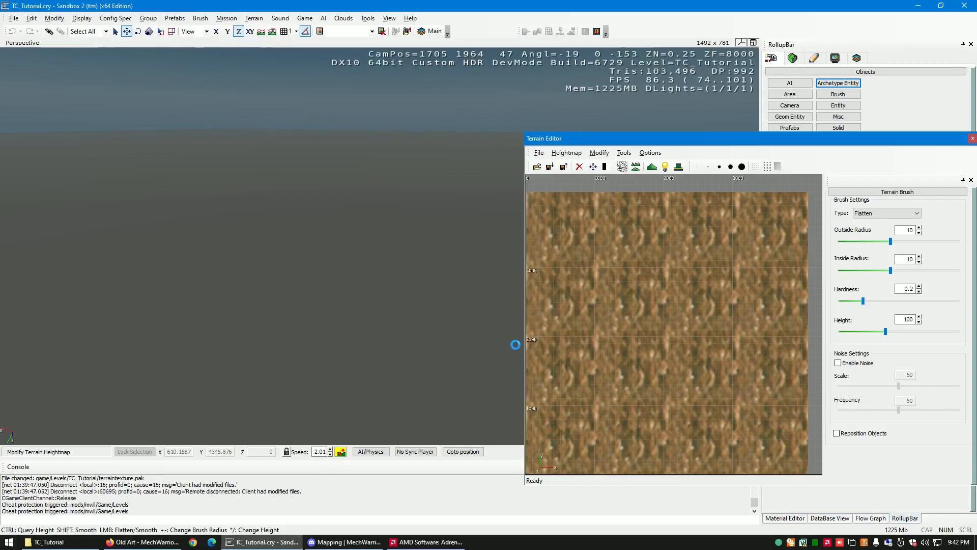
# - Fly the camera over the regenerated terrain to examine its hills and valleys
pyautogui.press('s')
pyautogui.moveTo(424, 295)
pyautogui.mouseDown(button='right')
pyautogui.moveTo(433, 295)
pyautogui.moveTo(425, 296)
pyautogui.mouseUp(button='right')
pyautogui.press('w')
pyautogui.press('w')
pyautogui.press('w')
pyautogui.press('w')
pyautogui.press('w')
pyautogui.press('s')
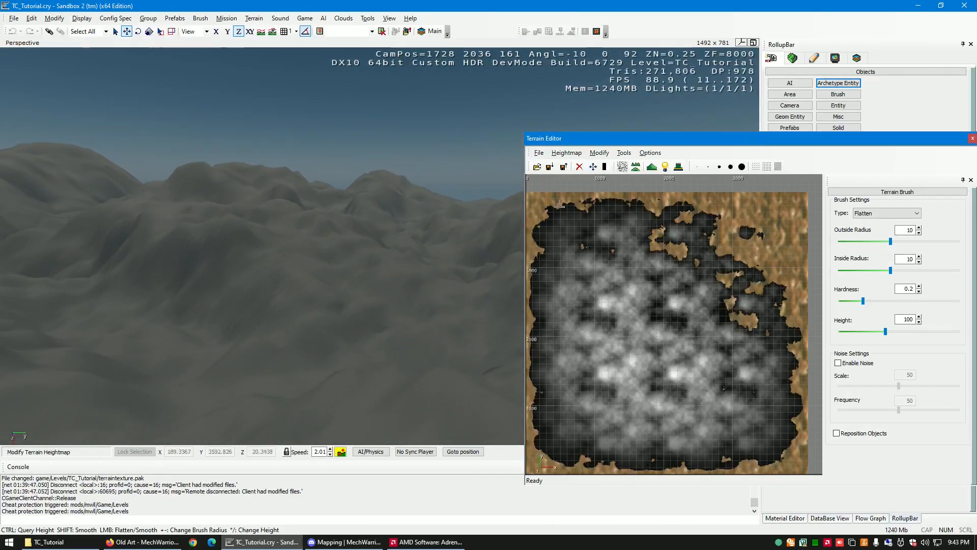
# - Regenerate the terrain with a low Feature Size and a reduced Sharpness (Freq. Step), and inspect the new slopes
pyautogui.click(597, 154)
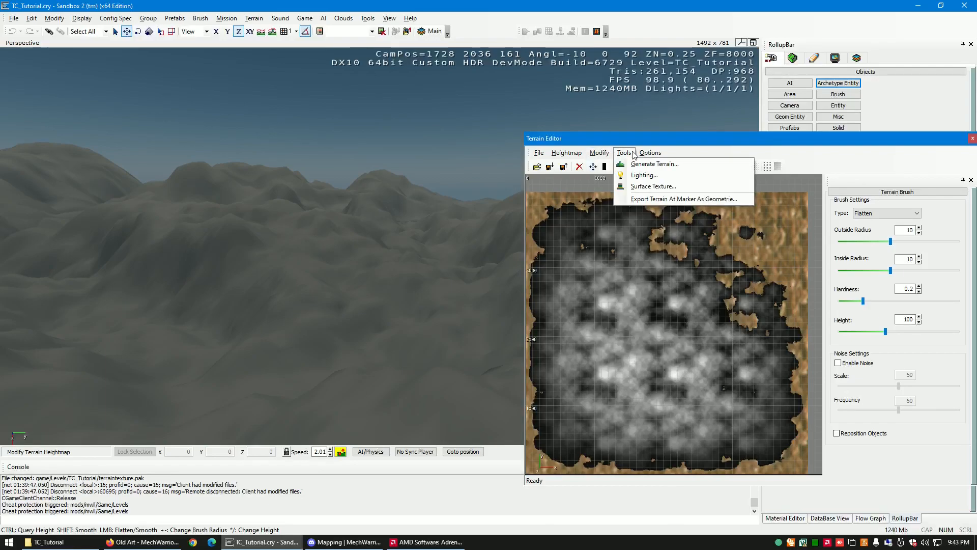
pyautogui.click(632, 166)
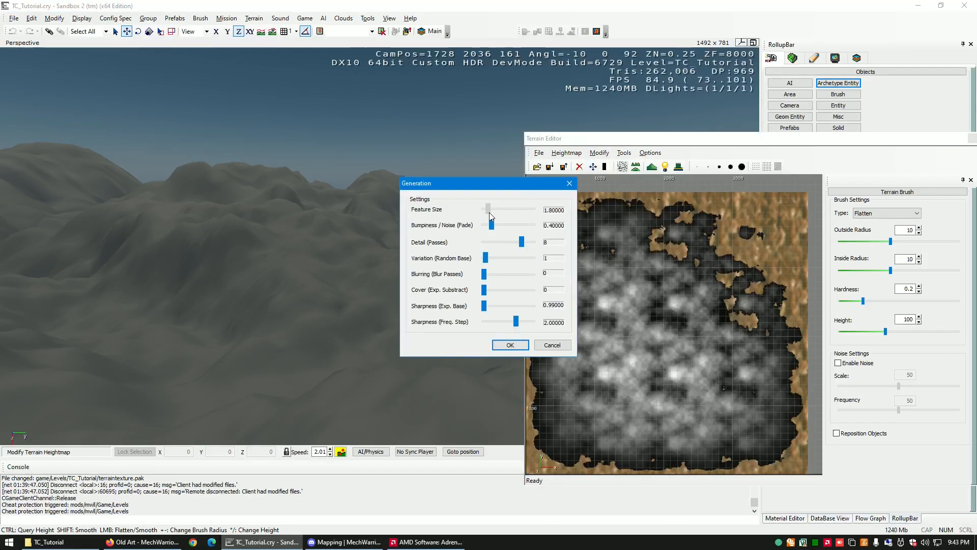
pyautogui.moveTo(488, 212); pyautogui.dragTo(489, 212)
pyautogui.moveTo(517, 321); pyautogui.dragTo(502, 322)
pyautogui.click(509, 344)
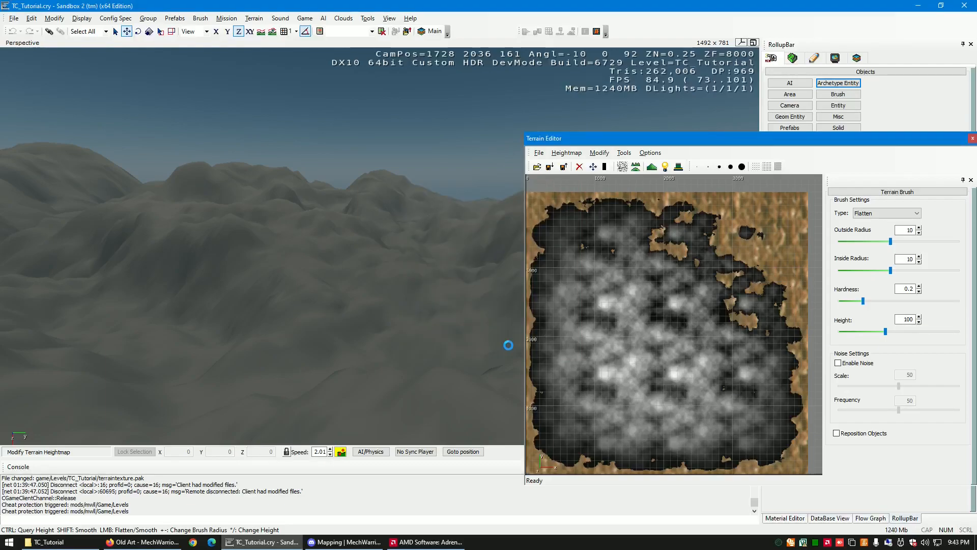
pyautogui.moveTo(445, 327); pyautogui.dragTo(443, 328, button='right')
pyautogui.press('s')
pyautogui.press('w')
pyautogui.press('w')
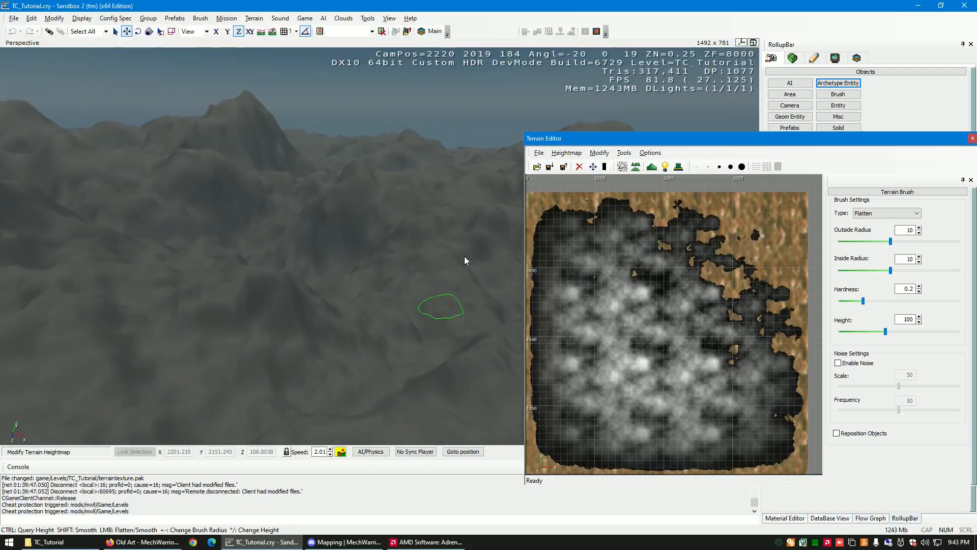
pyautogui.moveTo(405, 328)
pyautogui.mouseDown(button='right')
pyautogui.moveTo(386, 328)
pyautogui.moveTo(397, 314)
pyautogui.mouseUp(button='right')
# - Regenerate the terrain with Feature Size 1, Bumpiness / Noise (Fade) 0.4 and a lowered Sharpness (Freq. Step), and look it over
pyautogui.click(599, 153)
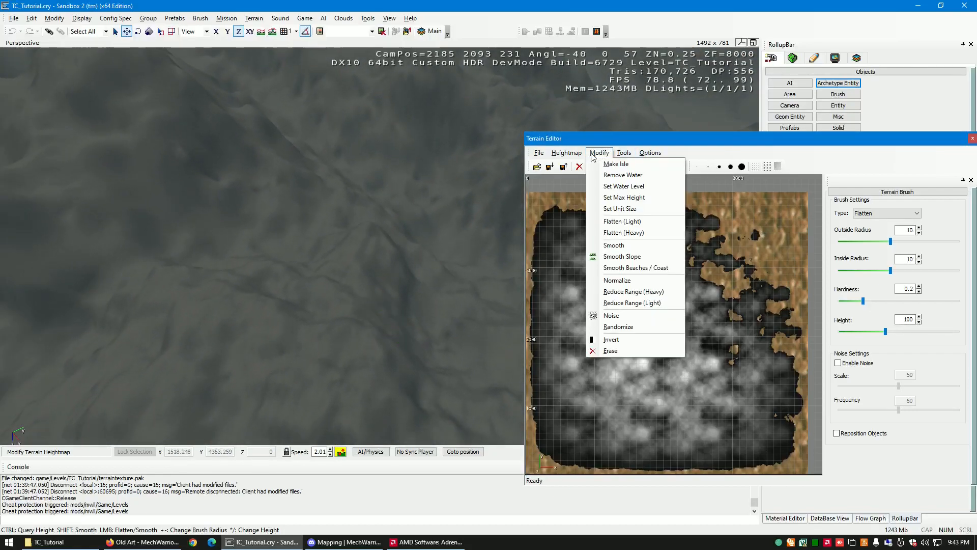
pyautogui.moveTo(625, 152)
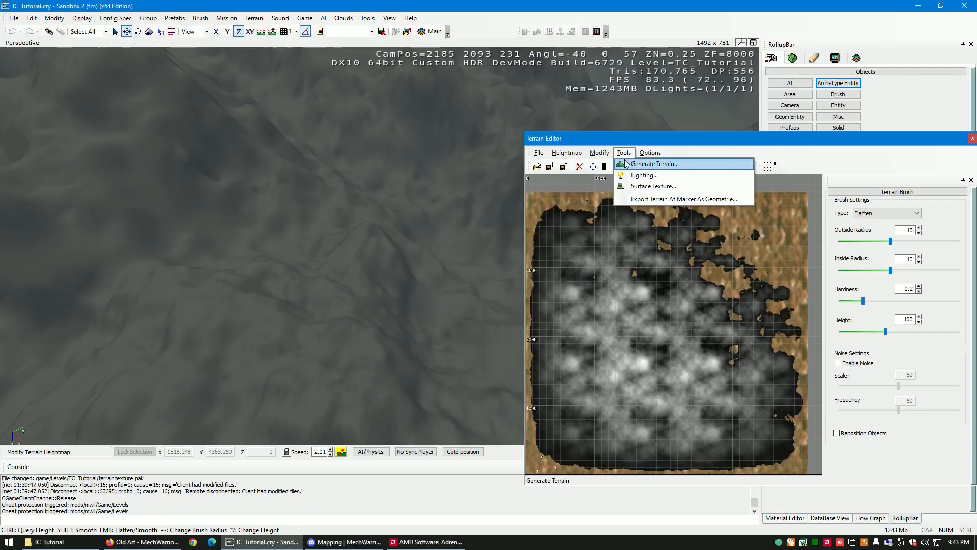
pyautogui.click(654, 164)
pyautogui.moveTo(492, 216); pyautogui.dragTo(487, 222)
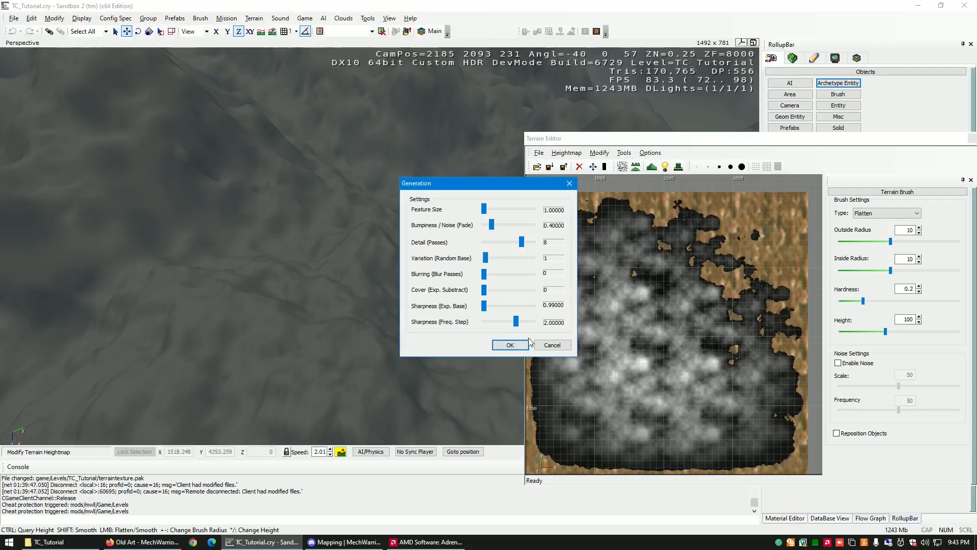
pyautogui.moveTo(516, 320); pyautogui.dragTo(496, 324)
pyautogui.click(510, 344)
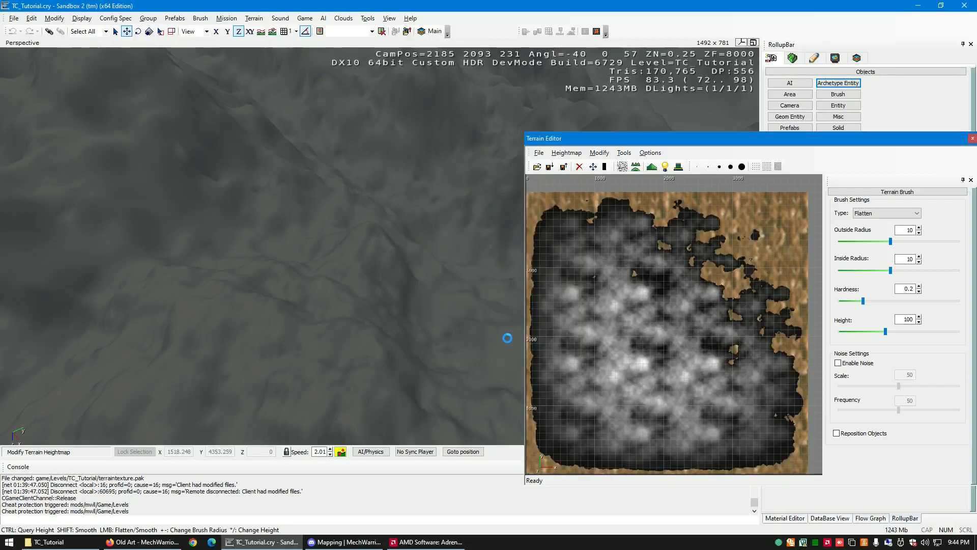
pyautogui.moveTo(484, 316); pyautogui.dragTo(448, 317, button='right')
pyautogui.press('d')
# - Check the terrain's water height setting and dismiss it
pyautogui.click(599, 153)
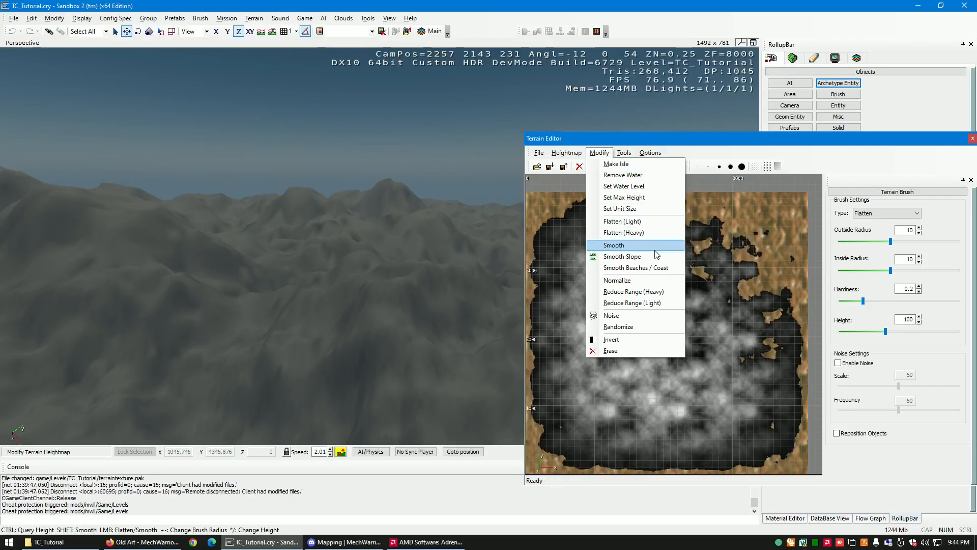
pyautogui.click(627, 186)
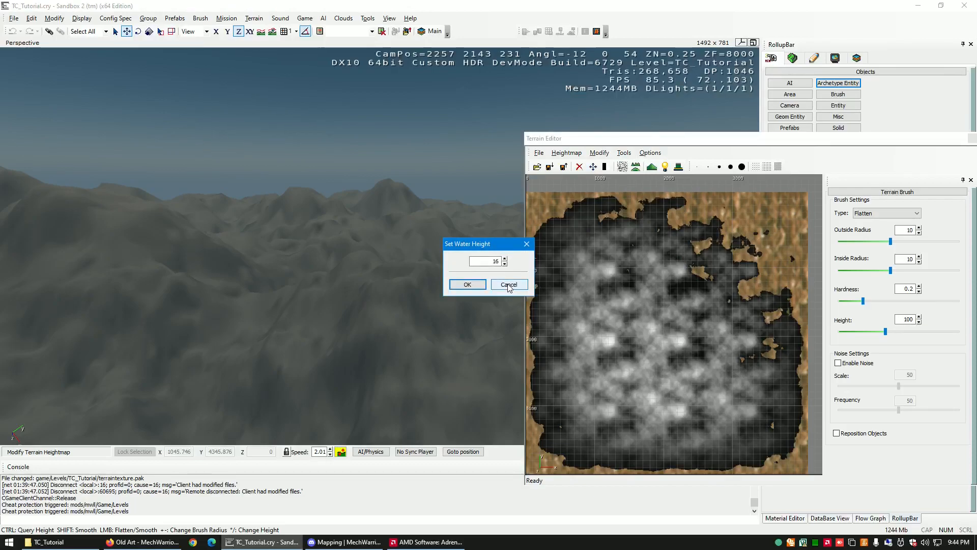
pyautogui.click(508, 285)
# - Regenerate the terrain with Feature Size 1, Bumpiness / Noise (Fade) 0.1 and a reduced Sharpness (Freq. Step)
pyautogui.click(624, 152)
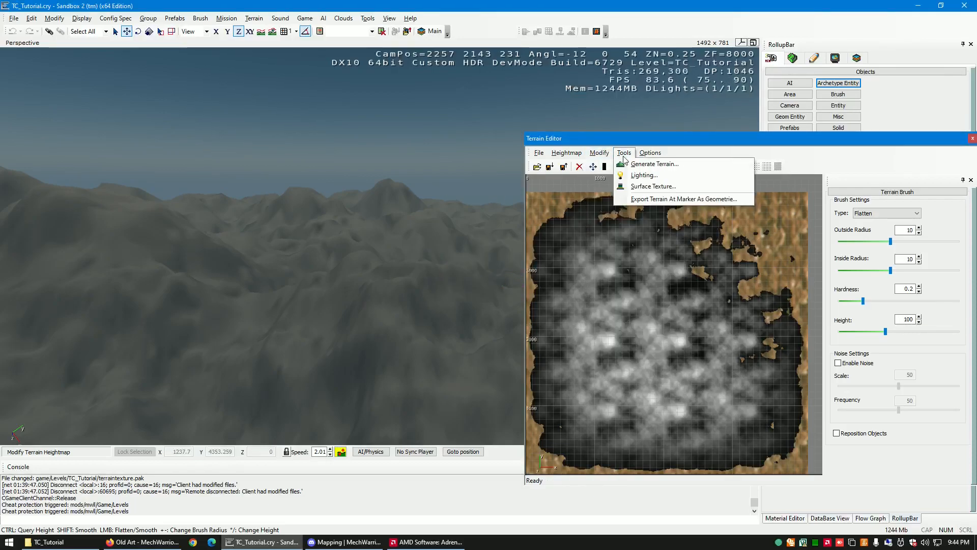
pyautogui.click(650, 164)
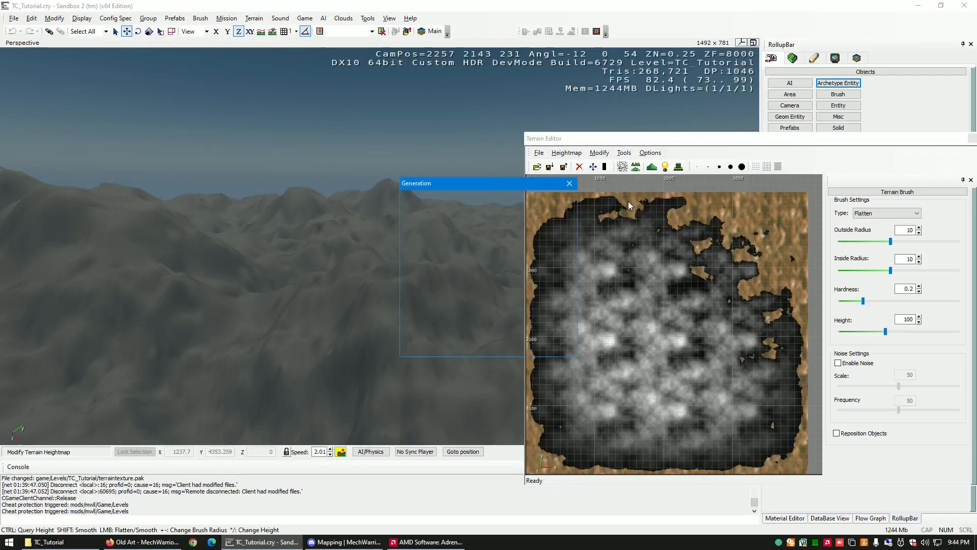
pyautogui.moveTo(517, 209); pyautogui.dragTo(484, 227)
pyautogui.click(491, 227)
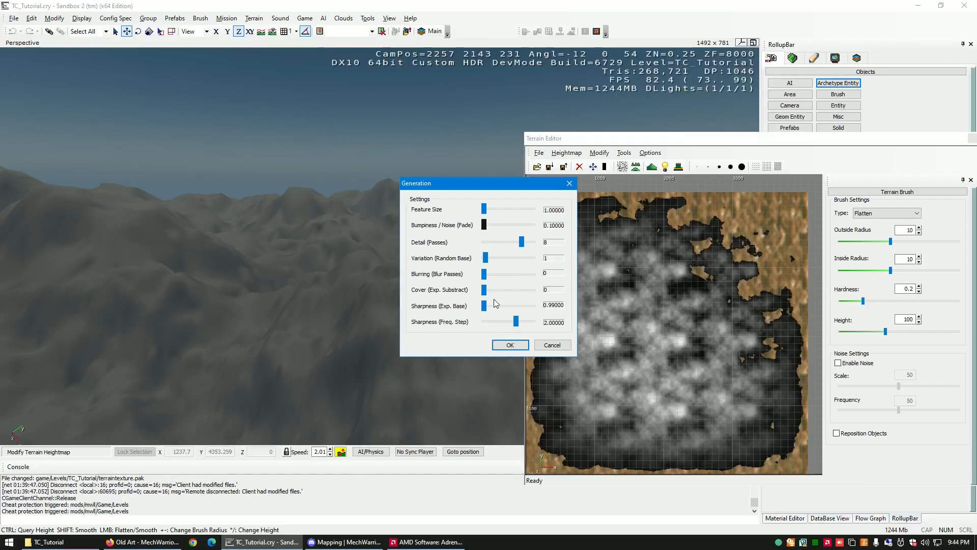
pyautogui.moveTo(516, 324); pyautogui.dragTo(493, 325)
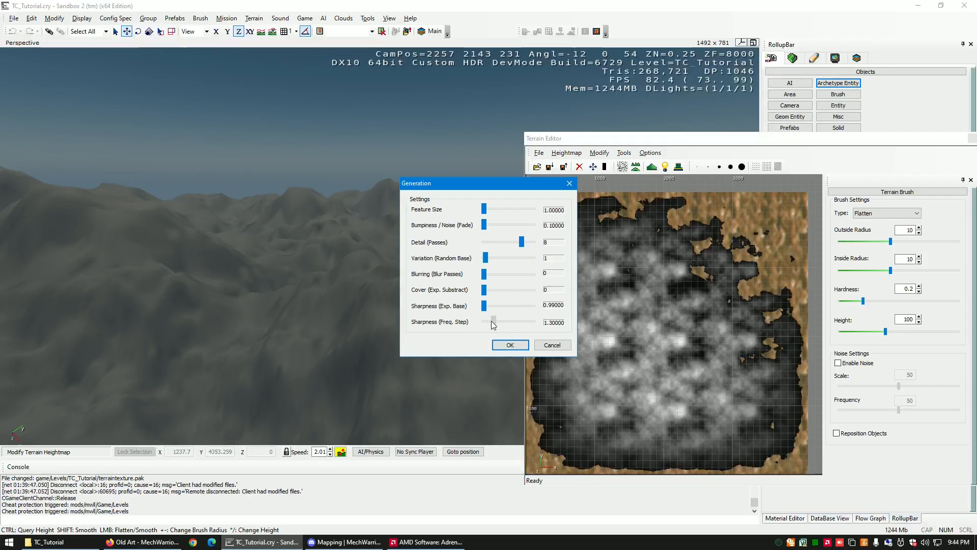
pyautogui.click(510, 345)
pyautogui.moveTo(488, 331); pyautogui.dragTo(493, 334, button='right')
# - Regenerate the terrain with Feature Size 1, Bumpiness / Noise (Fade) 0.3 and Sharpness (Freq. Step) 1
pyautogui.click(624, 152)
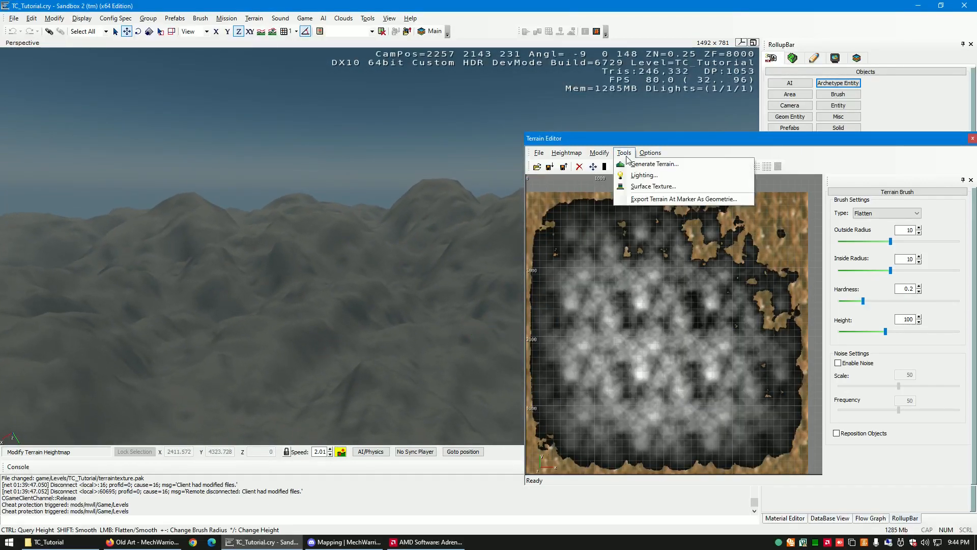
pyautogui.click(642, 163)
pyautogui.moveTo(515, 211); pyautogui.dragTo(489, 226)
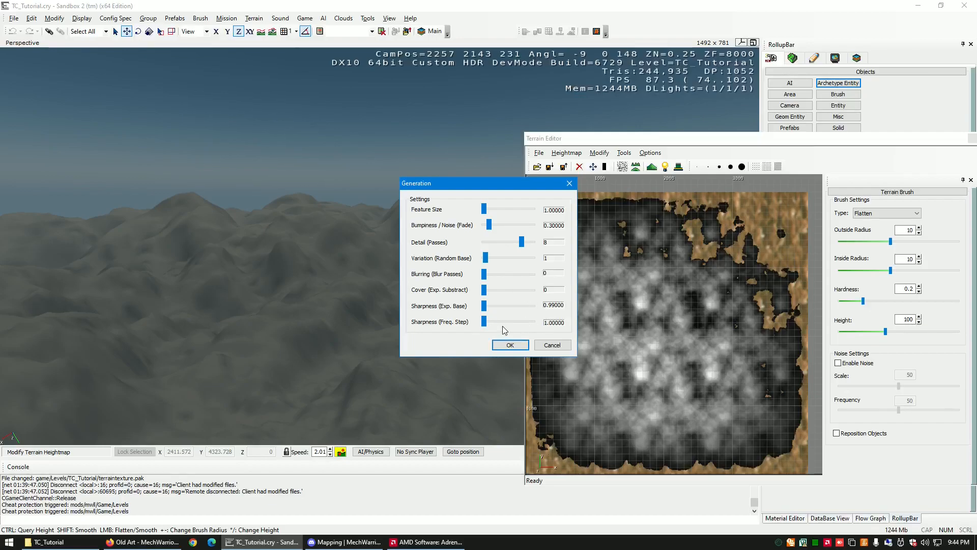
pyautogui.click(520, 347)
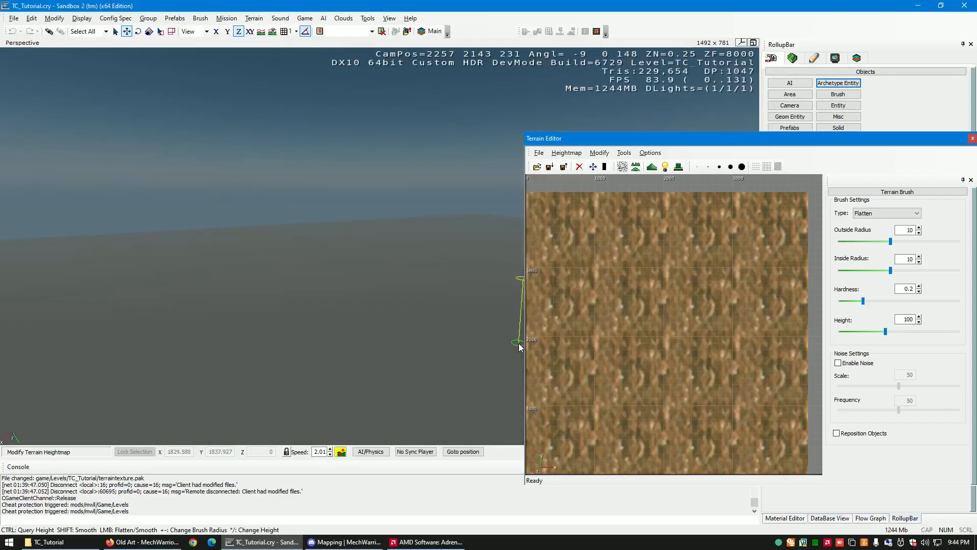
pyautogui.moveTo(493, 338); pyautogui.dragTo(492, 334, button='right')
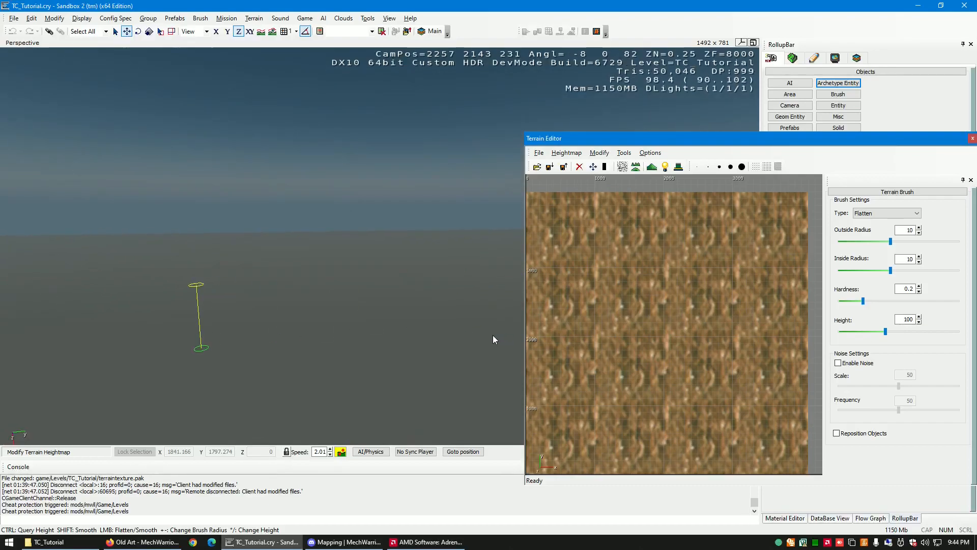
# - Regenerate the terrain with Feature Size 1.1, Bumpiness / Noise (Fade) 0.3 and Sharpness (Freq. Step) 1.2, and inspect the hills
pyautogui.click(599, 153)
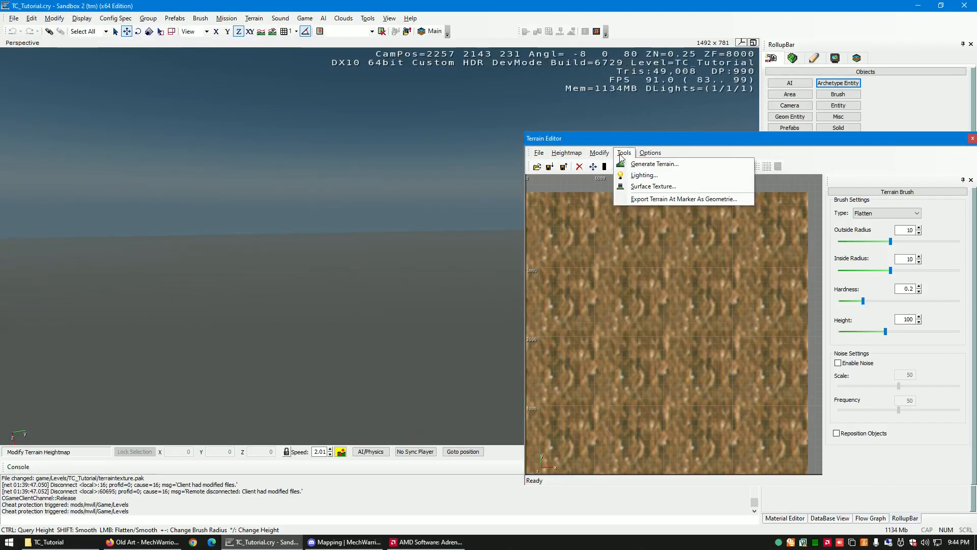
pyautogui.click(635, 164)
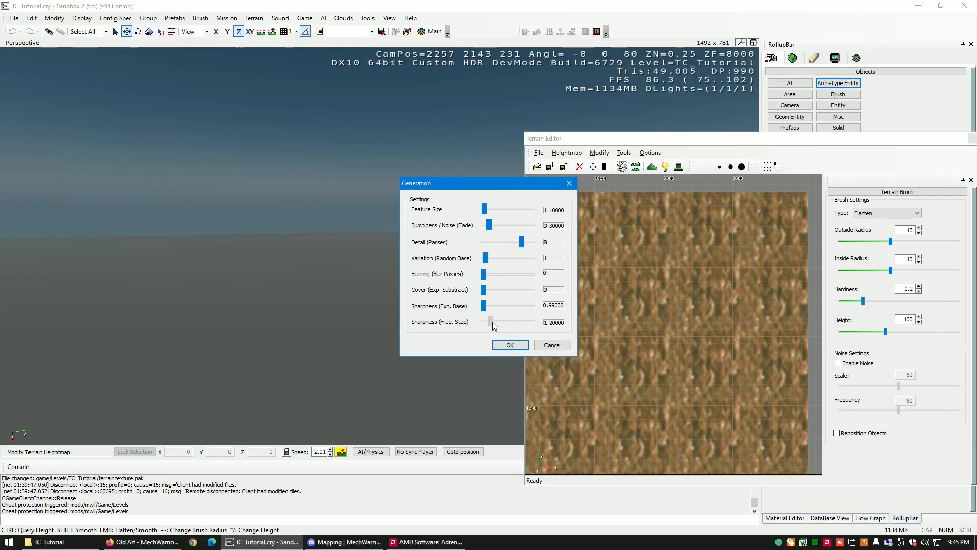
pyautogui.click(523, 344)
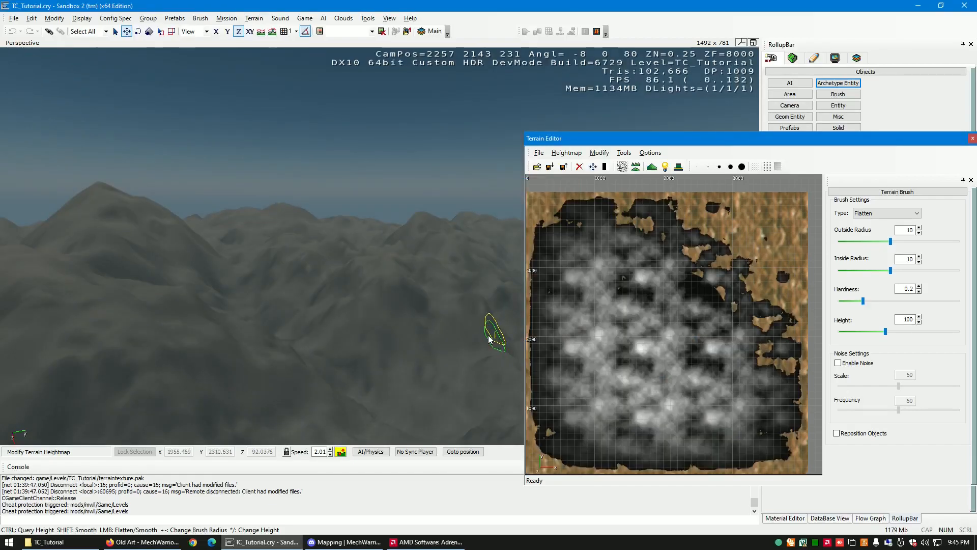
pyautogui.press('d')
pyautogui.moveTo(451, 324); pyautogui.dragTo(450, 323, button='right')
pyautogui.press('d')
pyautogui.press('w')
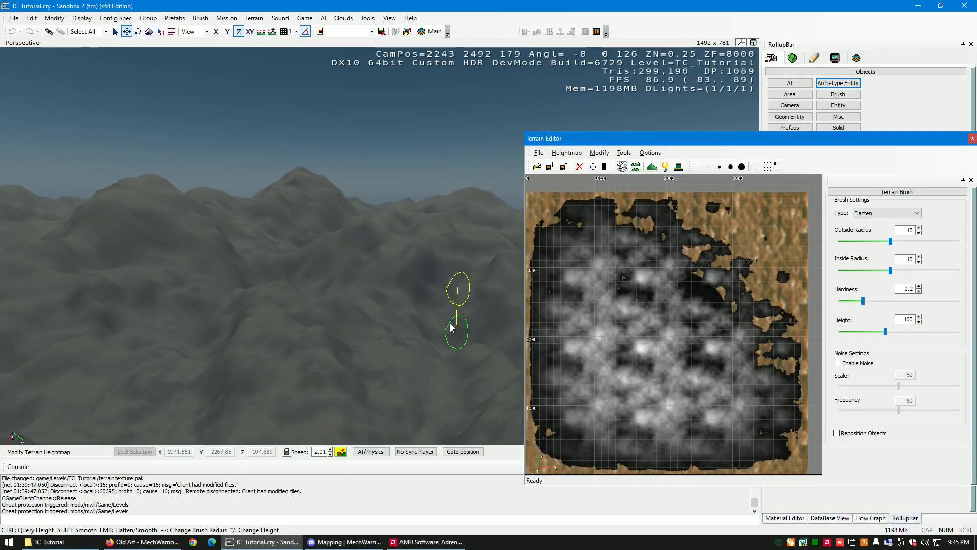
# - Apply Smooth and Smooth Slope to the whole terrain heightmap and inspect the softened hills
pyautogui.click(599, 153)
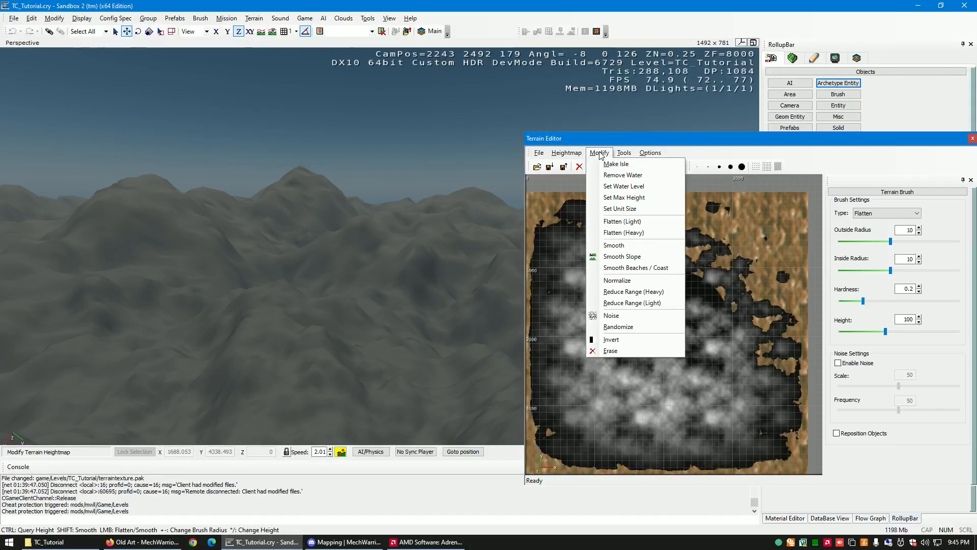
pyautogui.click(627, 246)
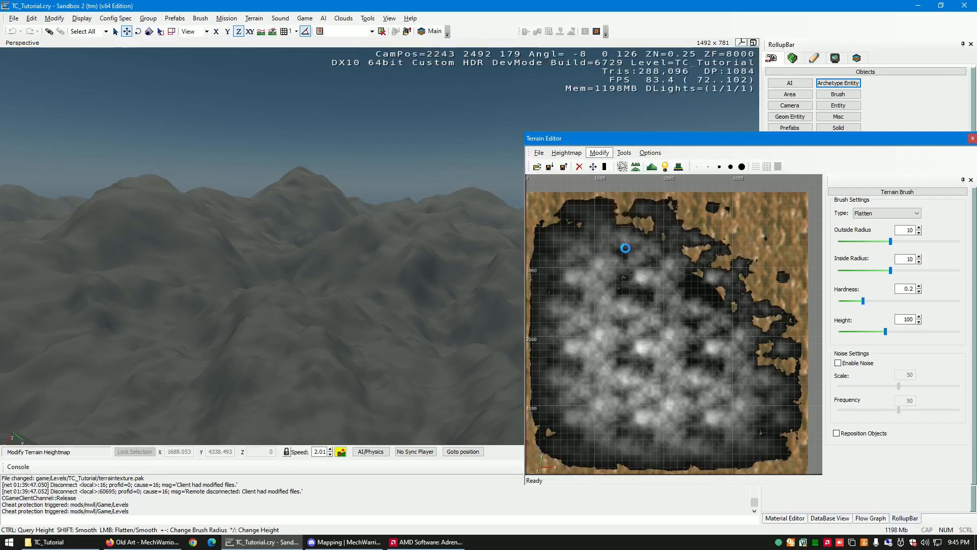
pyautogui.click(600, 152)
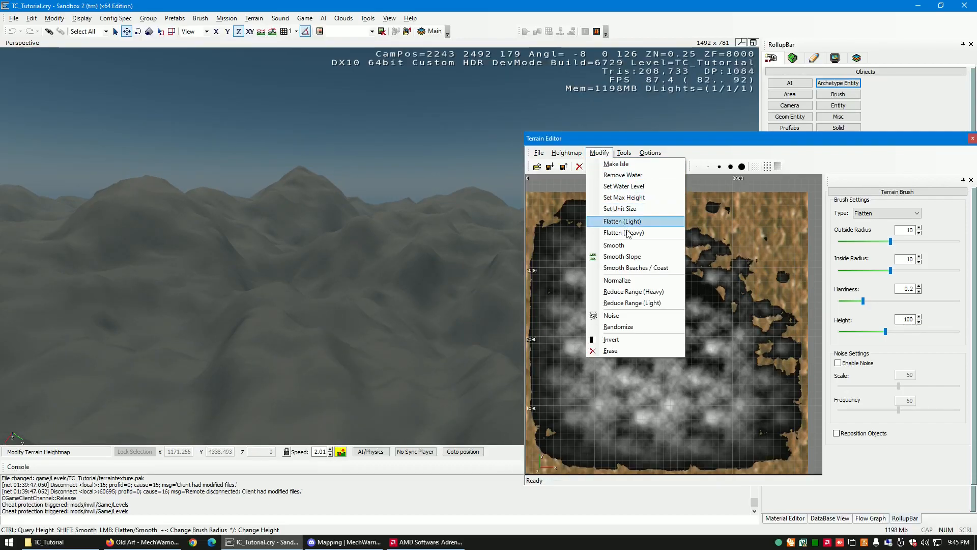
pyautogui.click(635, 257)
pyautogui.moveTo(457, 267); pyautogui.dragTo(428, 278, button='right')
pyautogui.press('s')
pyautogui.press('d')
pyautogui.press('w')
# - Apply Smooth Beaches / Coast to the terrain with the formula values 5, 1000 and 1, and inspect the landscape
pyautogui.click(601, 161)
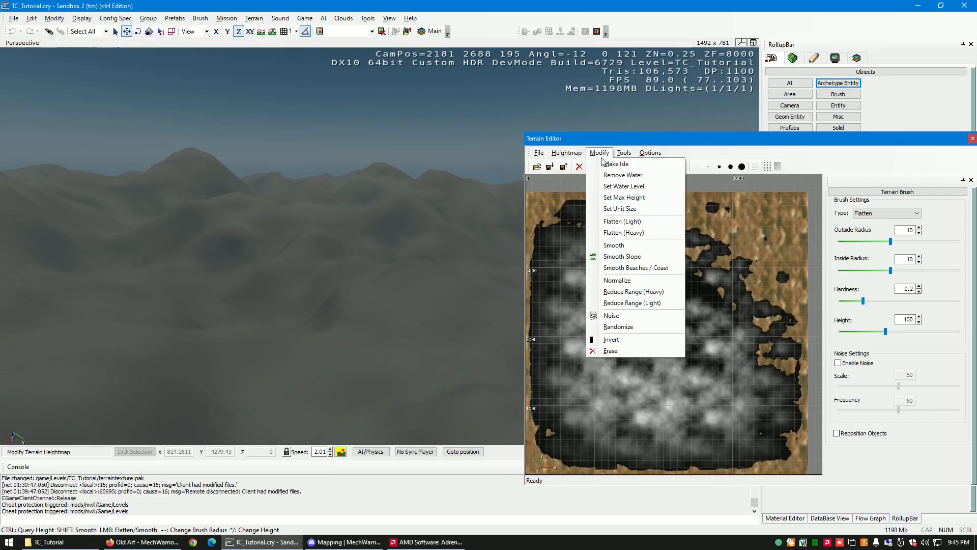
pyautogui.click(638, 269)
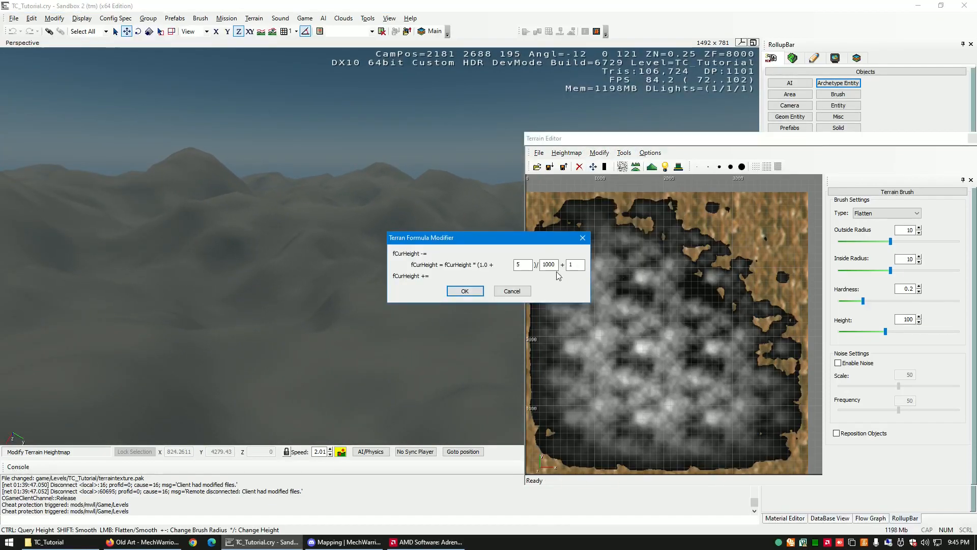
pyautogui.click(473, 294)
pyautogui.press('w')
pyautogui.moveTo(458, 277); pyautogui.dragTo(438, 277, button='right')
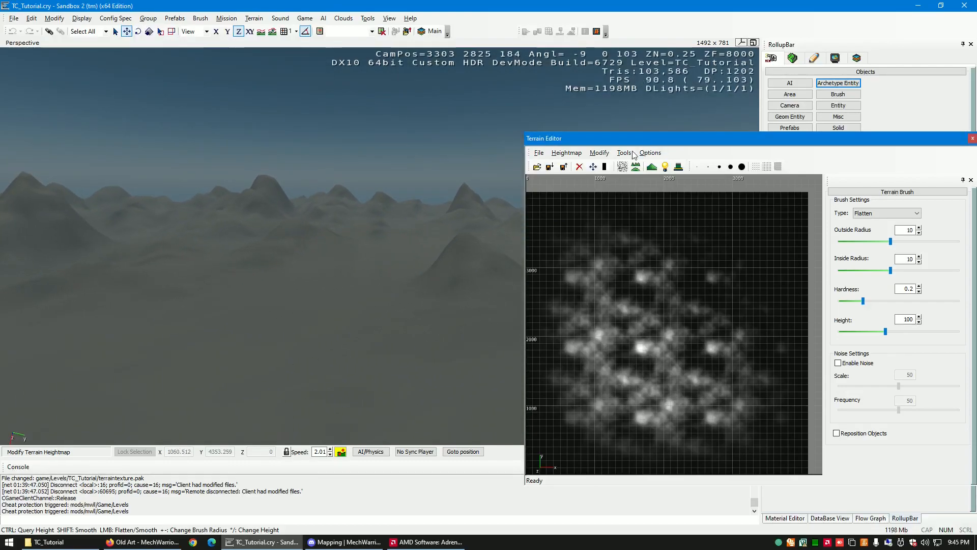
pyautogui.click(599, 153)
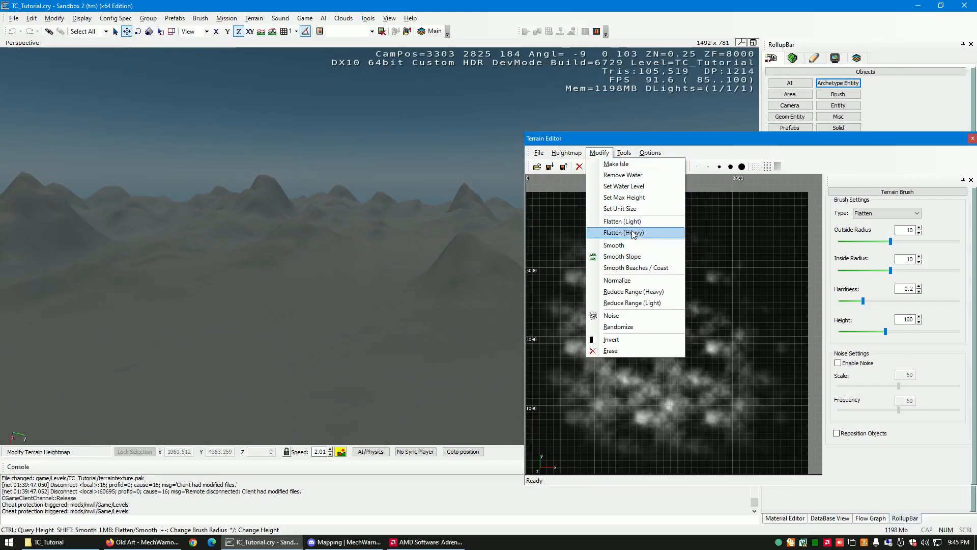
pyautogui.moveTo(624, 152)
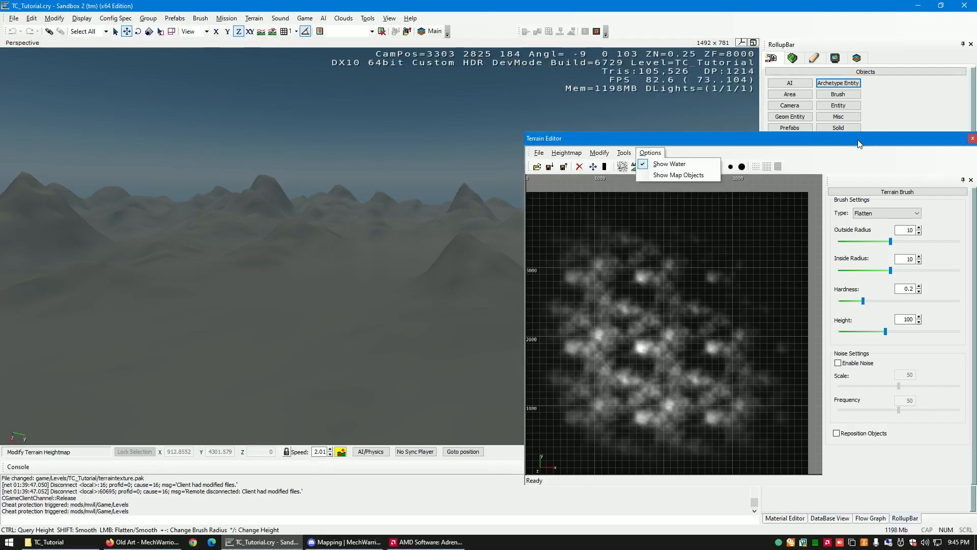
pyautogui.click(658, 142)
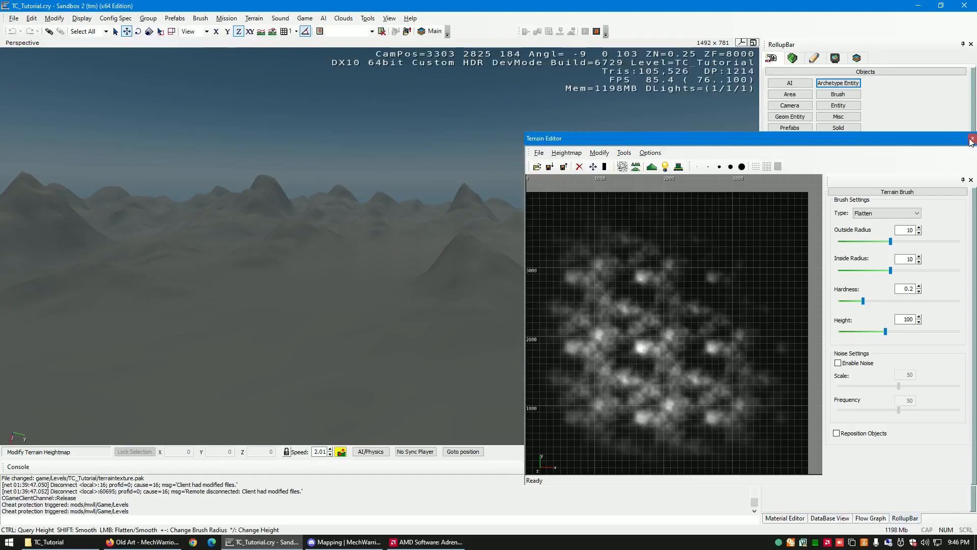
pyautogui.click(894, 214)
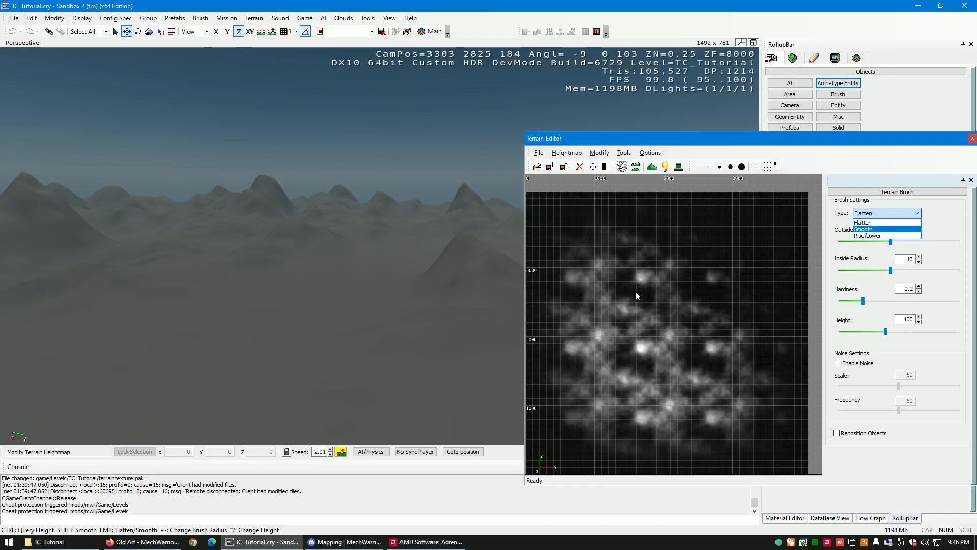
# - Close the Terrain Editor and set up the terrain Modify tool's Flatten brush with Outside Radius 102.32 and Inside Radius 87.096
pyautogui.click(972, 141)
pyautogui.click(972, 141)
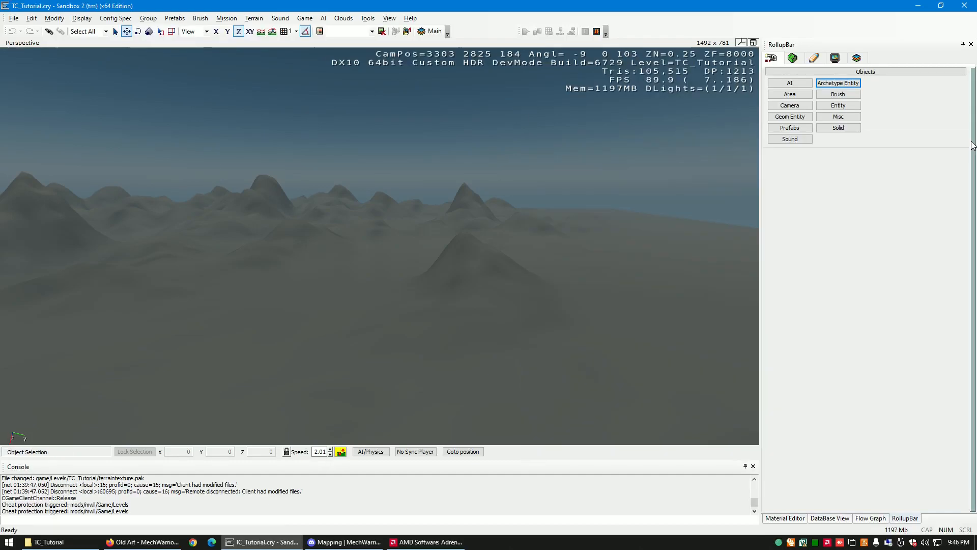
pyautogui.click(793, 59)
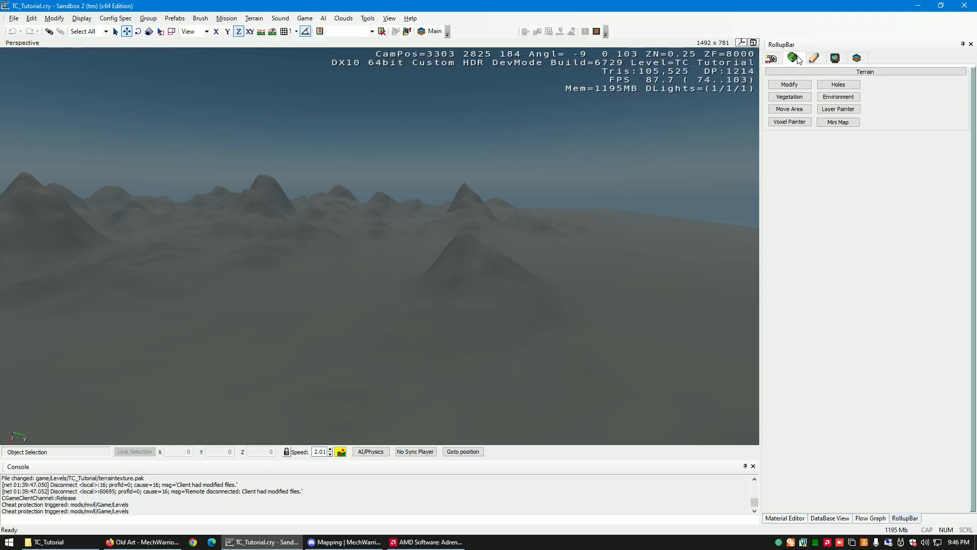
pyautogui.click(798, 84)
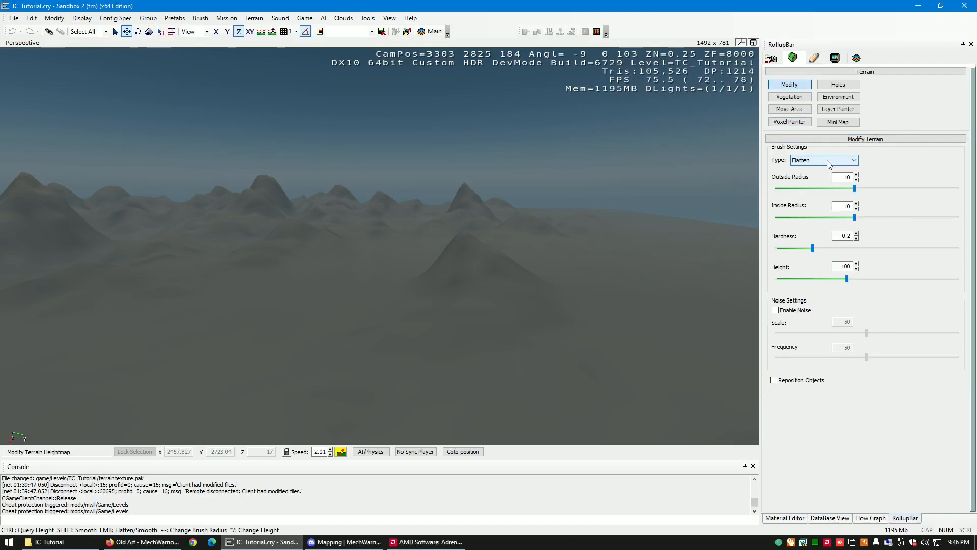
pyautogui.click(828, 162)
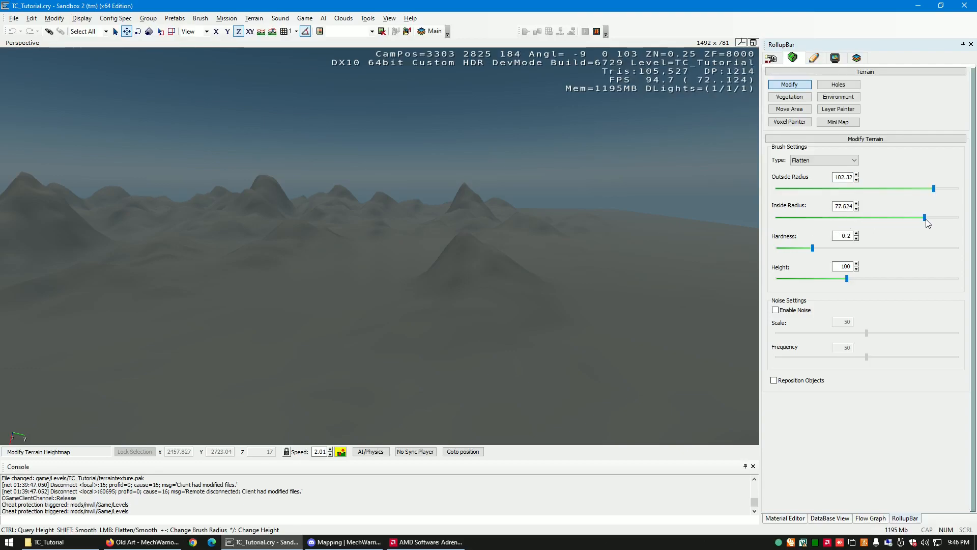
pyautogui.press('w')
pyautogui.moveTo(417, 294); pyautogui.dragTo(418, 294, button='right')
pyautogui.press('w')
pyautogui.press('s')
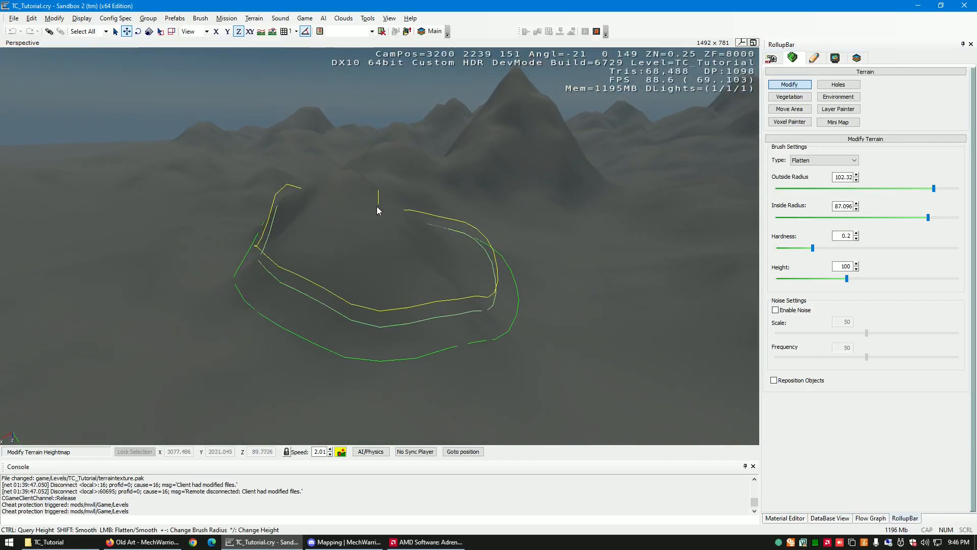
# - Set the Flatten brush height to 65 and raise a terraced plateau on the low ground among the hills
pyautogui.moveTo(849, 280); pyautogui.dragTo(822, 279)
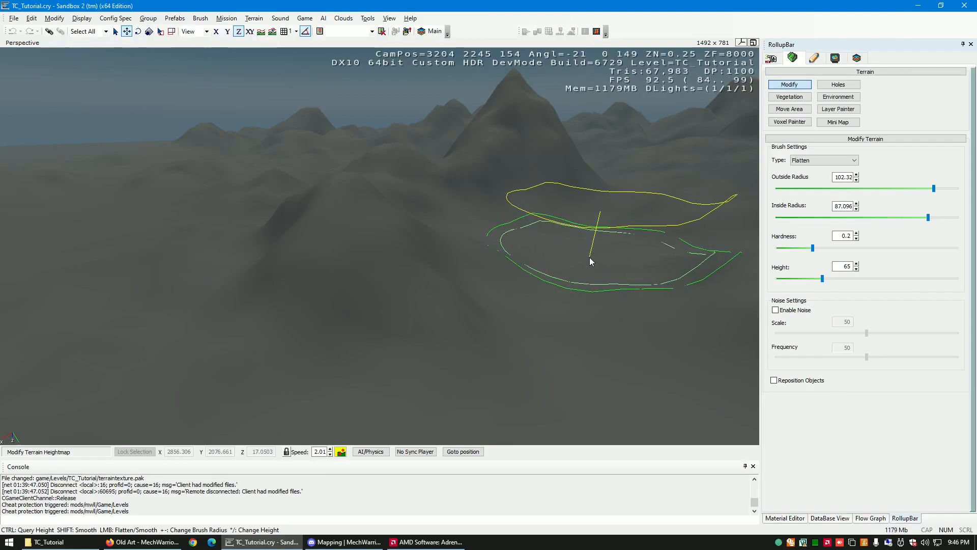
pyautogui.moveTo(584, 258)
pyautogui.mouseDown()
pyautogui.moveTo(522, 264)
pyautogui.moveTo(473, 257)
pyautogui.moveTo(466, 237)
pyautogui.moveTo(392, 238)
pyautogui.moveTo(545, 257)
pyautogui.mouseUp()
pyautogui.moveTo(546, 258); pyautogui.dragTo(543, 259, button='right')
pyautogui.press('a')
pyautogui.press('w')
pyautogui.press('w')
pyautogui.press('a')
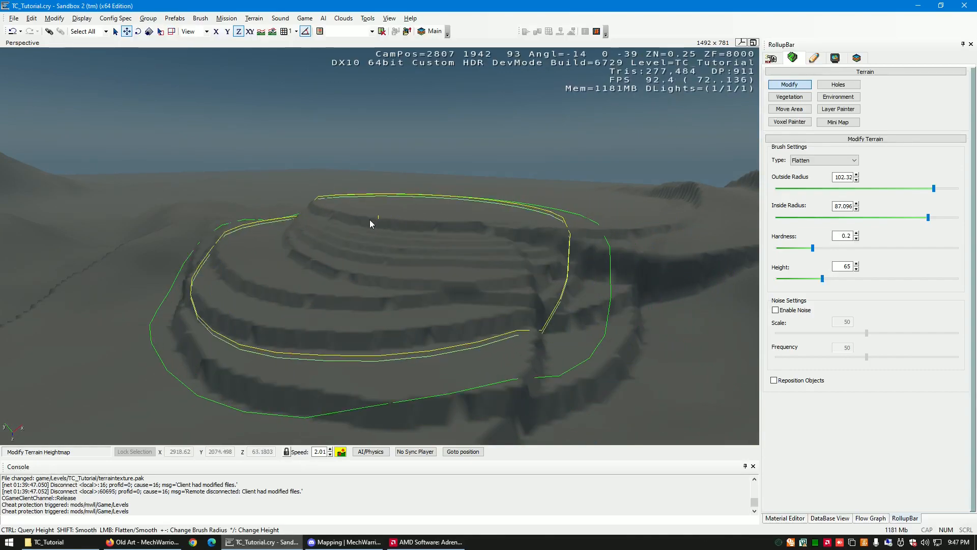
# - Extend the plateau with further Flatten strokes at height 65 to form a broad flat top beside the terraces
pyautogui.press('s')
pyautogui.moveTo(319, 229); pyautogui.dragTo(320, 229, button='right')
pyautogui.press('a')
pyautogui.press('w')
pyautogui.press('a')
pyautogui.press('s')
pyautogui.press('w')
pyautogui.press('a')
pyautogui.moveTo(341, 215)
pyautogui.mouseDown()
pyautogui.moveTo(406, 212)
pyautogui.moveTo(369, 211)
pyautogui.moveTo(406, 227)
pyautogui.mouseUp()
pyautogui.press('s')
pyautogui.moveTo(406, 227); pyautogui.dragTo(414, 222, button='right')
pyautogui.press('a')
pyautogui.press('w')
pyautogui.press('a')
pyautogui.moveTo(415, 222); pyautogui.dragTo(417, 225)
pyautogui.moveTo(416, 225); pyautogui.dragTo(411, 221, button='right')
pyautogui.press('d')
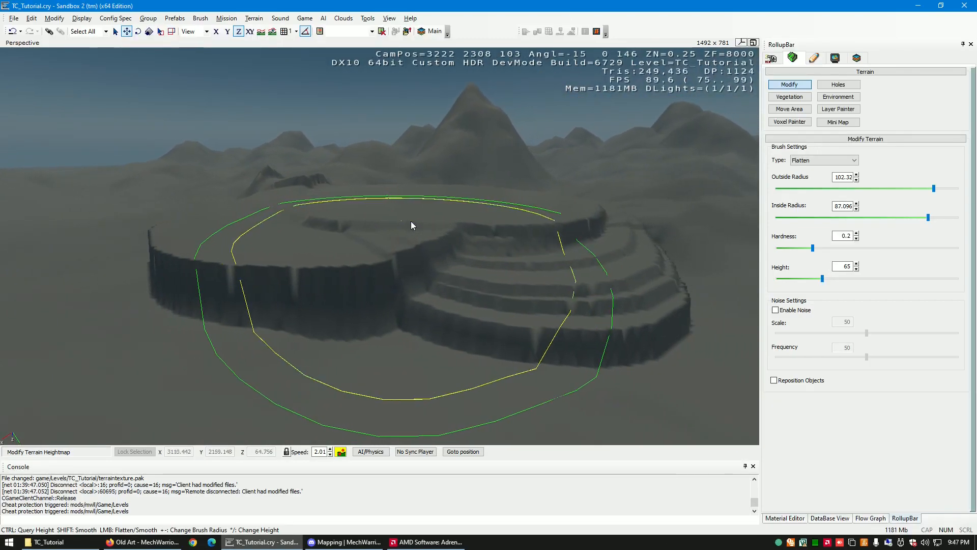
# - Switch the brush to Smooth with Outside Radius 40.738 and Hardness 0.56, and soften the plateau's steep walls and terraces
pyautogui.click(833, 159)
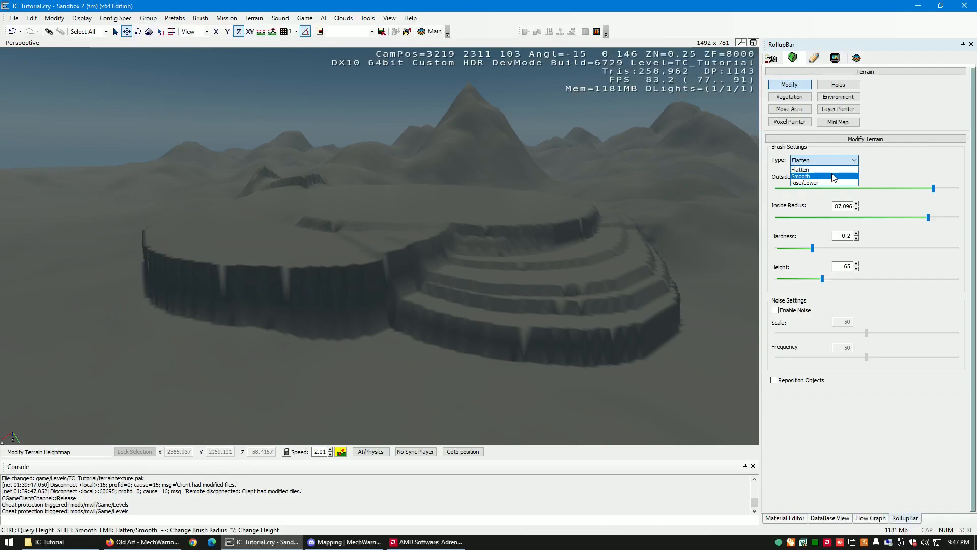
pyautogui.click(834, 177)
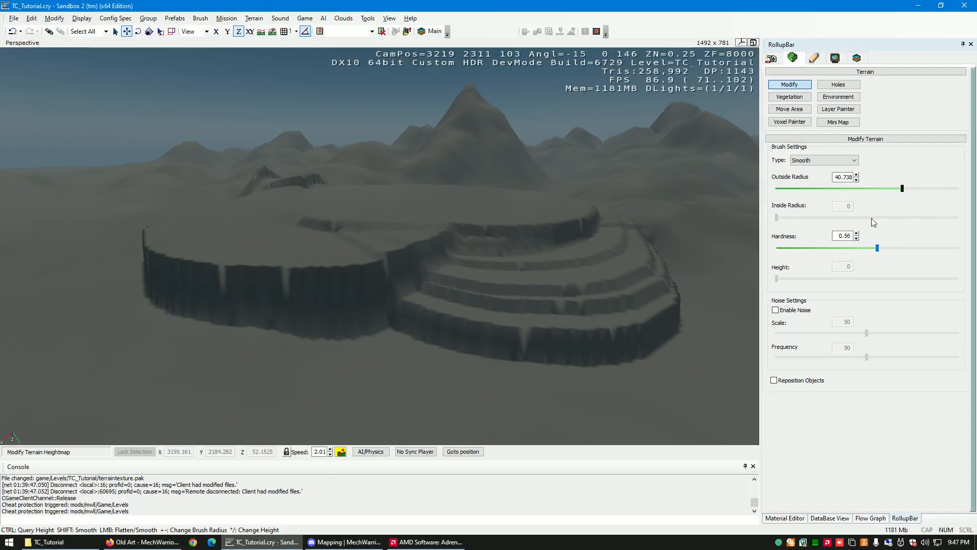
pyautogui.press('w')
pyautogui.moveTo(368, 277)
pyautogui.mouseDown(button='right')
pyautogui.moveTo(371, 261)
pyautogui.moveTo(343, 237)
pyautogui.moveTo(376, 238)
pyautogui.mouseUp(button='right')
pyautogui.press('a')
pyautogui.moveTo(509, 182)
pyautogui.mouseDown()
pyautogui.moveTo(503, 203)
pyautogui.moveTo(325, 270)
pyautogui.moveTo(414, 238)
pyautogui.moveTo(265, 258)
pyautogui.moveTo(152, 228)
pyautogui.moveTo(193, 183)
pyautogui.moveTo(427, 202)
pyautogui.mouseUp()
pyautogui.press('s')
pyautogui.press('d')
pyautogui.press('w')
pyautogui.moveTo(427, 202); pyautogui.dragTo(427, 200, button='right')
pyautogui.press('s')
pyautogui.moveTo(301, 195)
pyautogui.mouseDown()
pyautogui.moveTo(399, 188)
pyautogui.moveTo(495, 155)
pyautogui.mouseUp()
pyautogui.press('d')
pyautogui.press('w')
pyautogui.moveTo(495, 155); pyautogui.dragTo(500, 140, button='right')
pyautogui.press('d')
pyautogui.moveTo(445, 165); pyautogui.dragTo(560, 145)
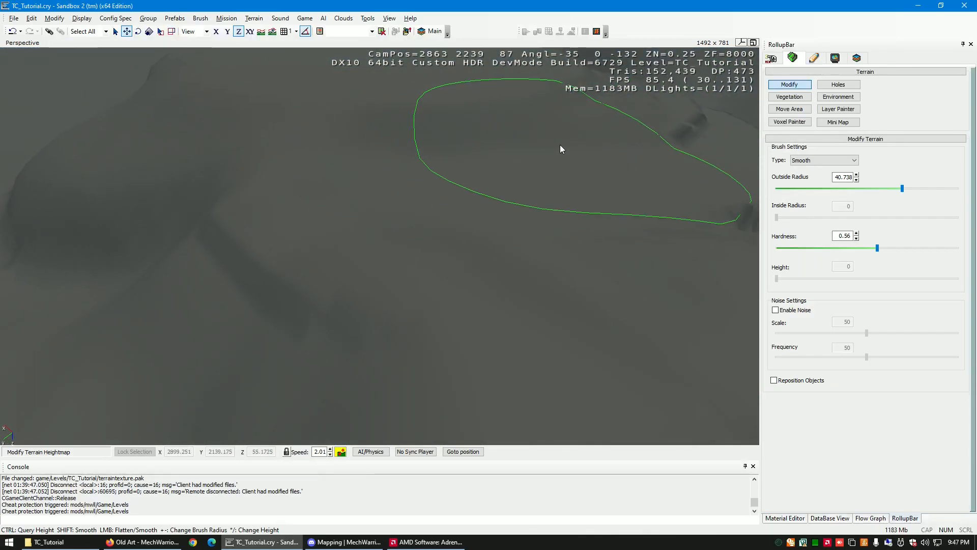
# - Smooth the remaining sharp ridges along the plateau's far slopes
pyautogui.press('d')
pyautogui.moveTo(539, 116); pyautogui.dragTo(547, 121, button='right')
pyautogui.press('s')
pyautogui.moveTo(522, 155); pyautogui.dragTo(396, 276)
pyautogui.moveTo(396, 276); pyautogui.dragTo(392, 272, button='right')
pyautogui.press('s')
pyautogui.press('a')
pyautogui.moveTo(392, 272)
pyautogui.mouseDown()
pyautogui.moveTo(415, 254)
pyautogui.moveTo(555, 251)
pyautogui.mouseUp()
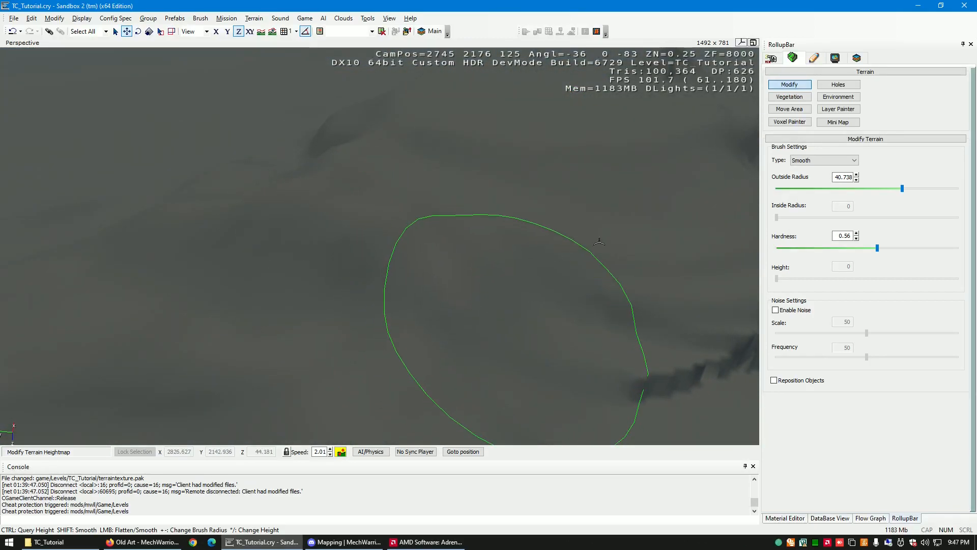
# - Switch the brush back to Flatten with Inside Radius 1.0232 and Height 89, and find open ground for a new hill
pyautogui.click(812, 160)
pyautogui.click(807, 169)
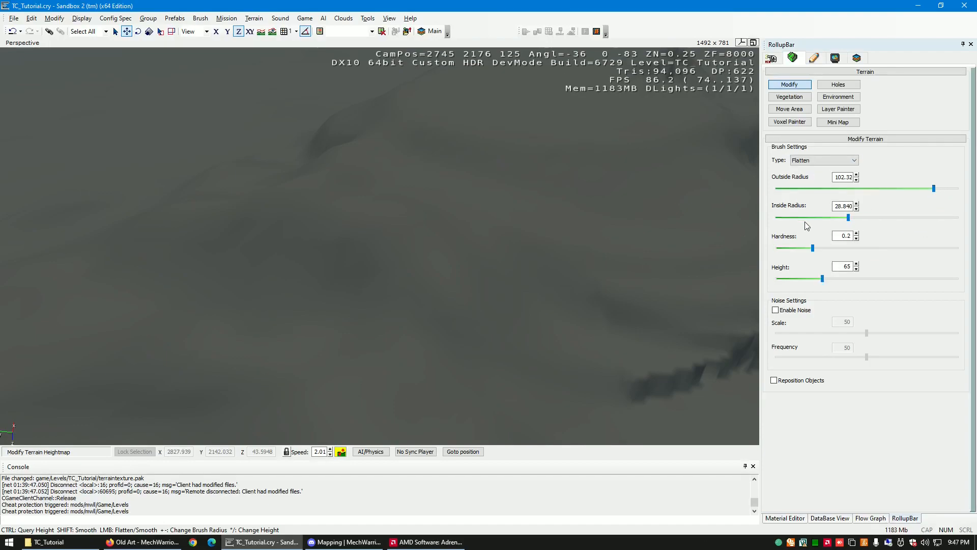
pyautogui.moveTo(871, 217); pyautogui.dragTo(782, 227)
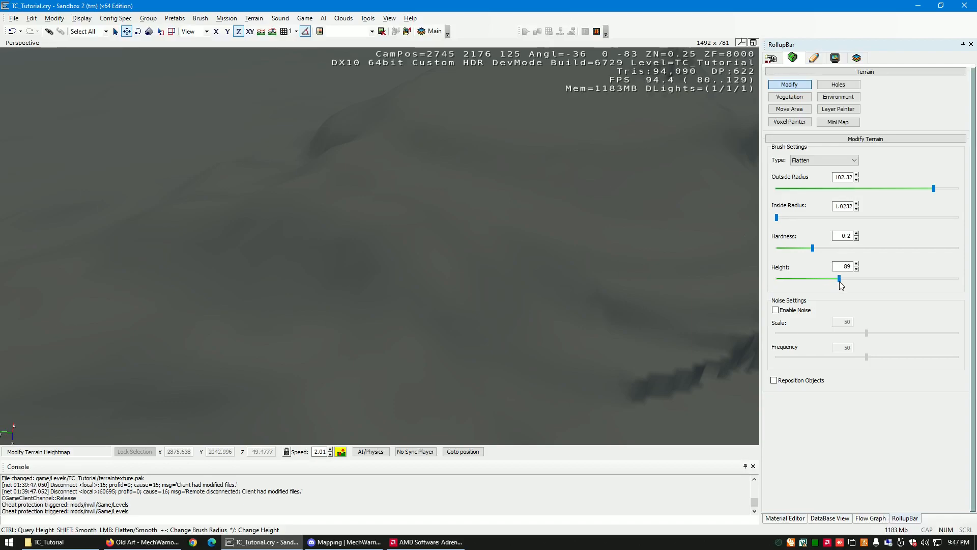
pyautogui.press('a')
pyautogui.moveTo(688, 246); pyautogui.dragTo(688, 247, button='right')
pyautogui.press('w')
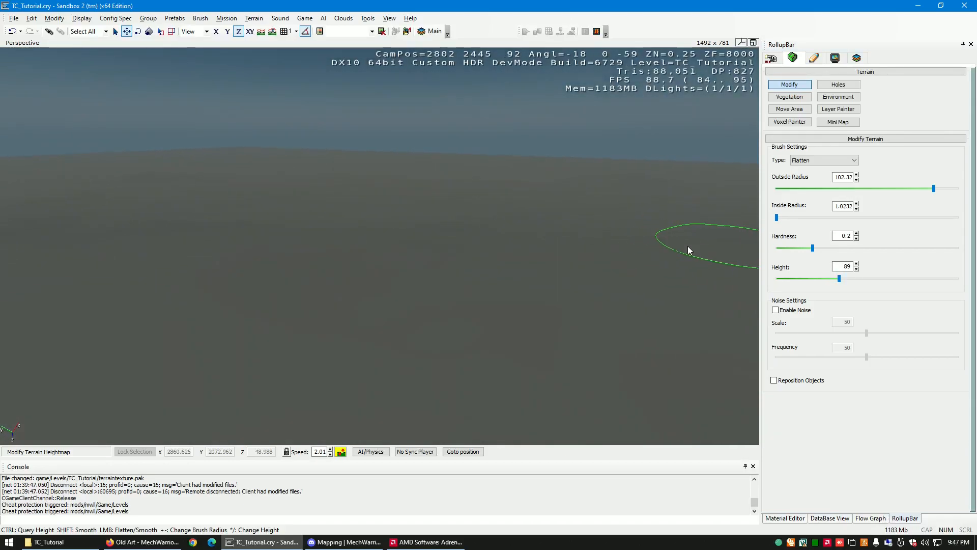
# - Raise a rounded mound on the open ground with the Flatten brush at height 89
pyautogui.click(471, 239)
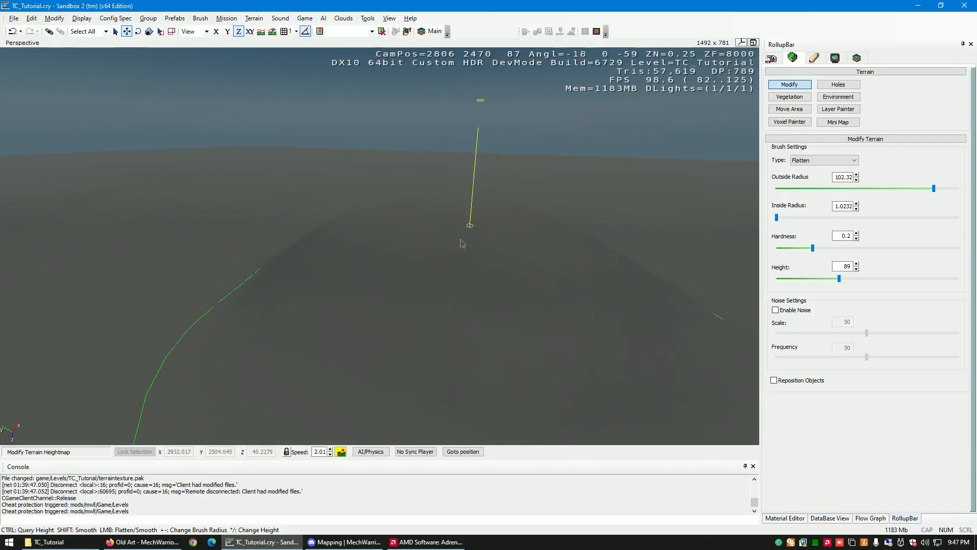
pyautogui.moveTo(470, 239); pyautogui.dragTo(466, 230)
pyautogui.press('a')
pyautogui.moveTo(470, 229); pyautogui.dragTo(469, 229, button='right')
pyautogui.press('s')
pyautogui.press('w')
pyautogui.press('a')
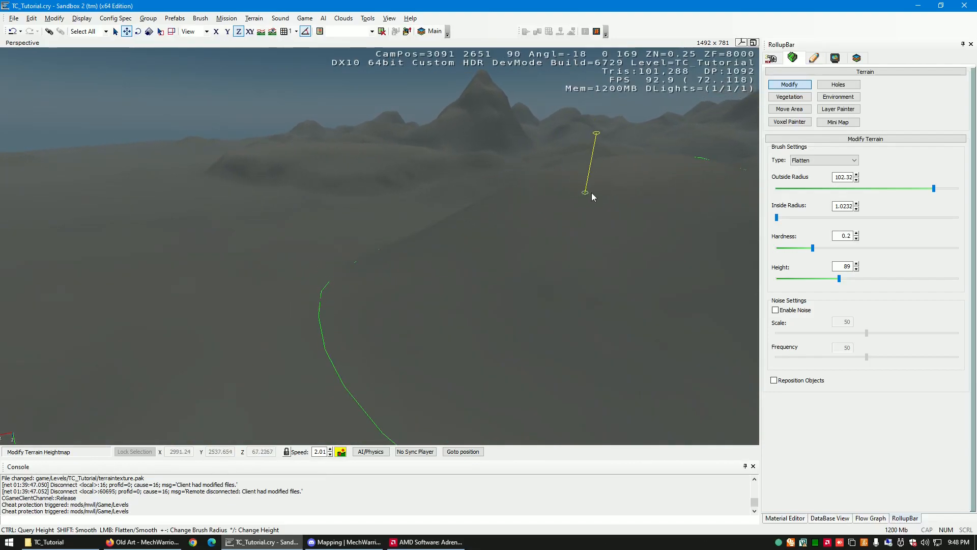
# - Build the rounded mound up further, check its slopes from several sides, and leave the terrain Modify tool
pyautogui.moveTo(626, 182); pyautogui.dragTo(626, 182)
pyautogui.press('s')
pyautogui.press('a')
pyautogui.moveTo(626, 181); pyautogui.dragTo(625, 181, button='right')
pyautogui.press('s')
pyautogui.press('d')
pyautogui.press('d')
pyautogui.press('w')
pyautogui.press('s')
pyautogui.press('a')
pyautogui.press('a')
pyautogui.press('w')
pyautogui.press('s')
pyautogui.press('a')
pyautogui.press('s')
pyautogui.press('d')
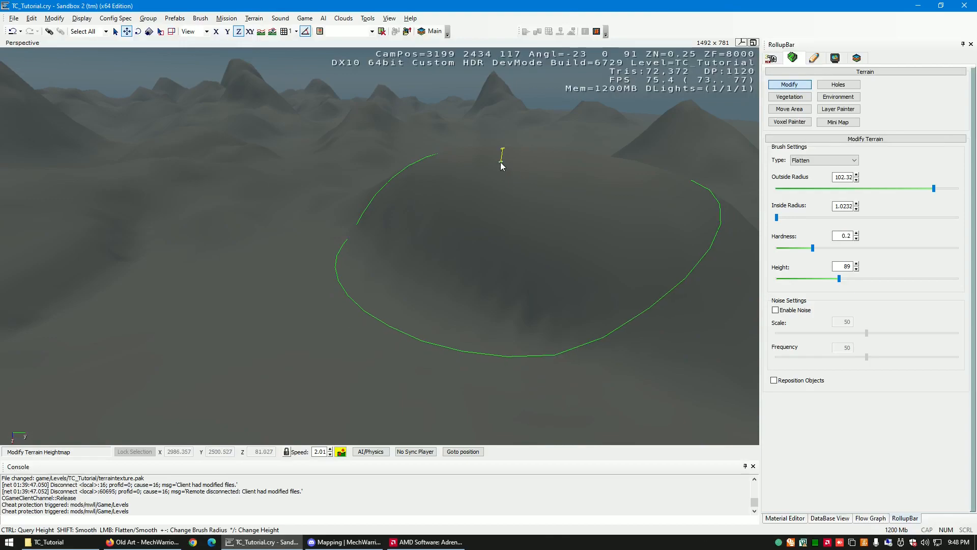
pyautogui.press('Escape')
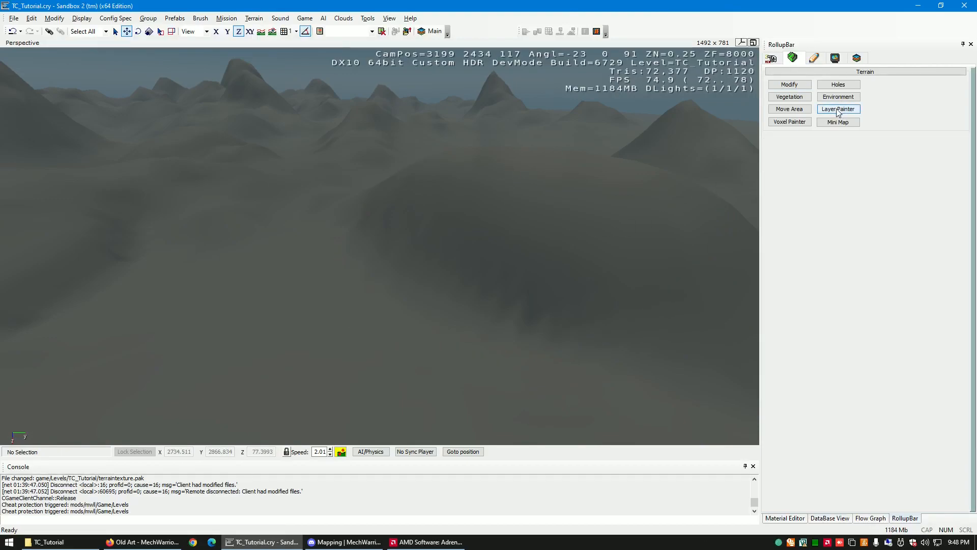
# - Generate the terrain's surface texture at 4096 x 4096 and inspect the textured landscape
pyautogui.press('s')
pyautogui.moveTo(362, 244); pyautogui.dragTo(363, 244, button='right')
pyautogui.press('d')
pyautogui.press('w')
pyautogui.press('d')
pyautogui.press('a')
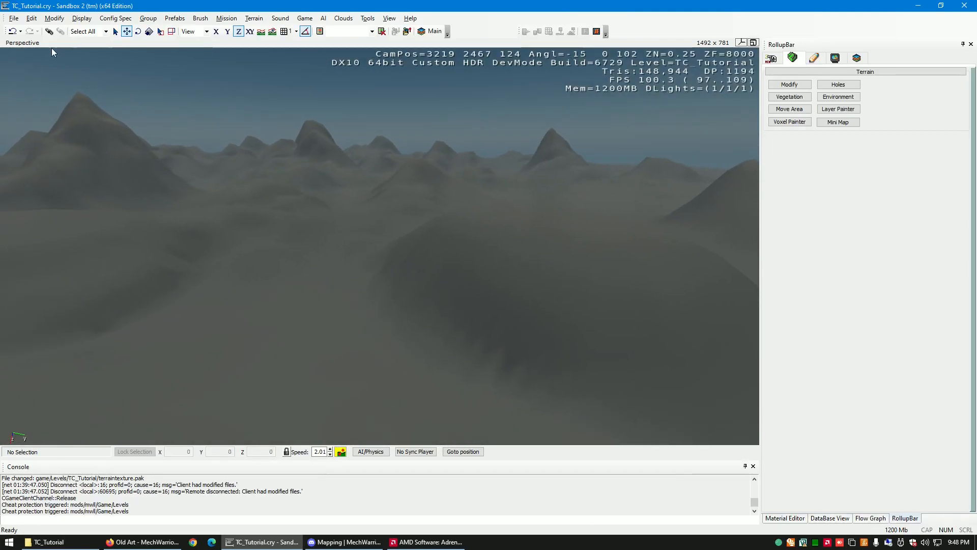
pyautogui.click(14, 19)
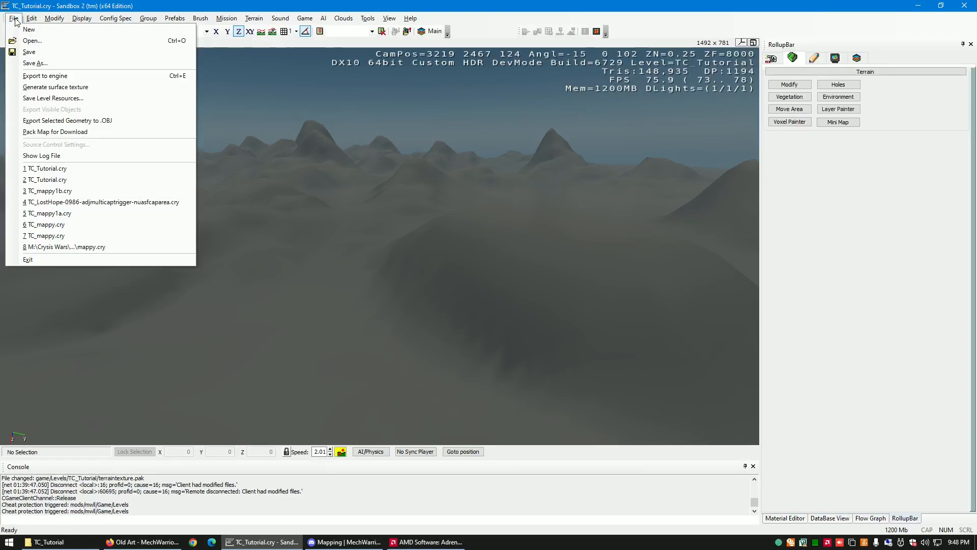
pyautogui.click(59, 90)
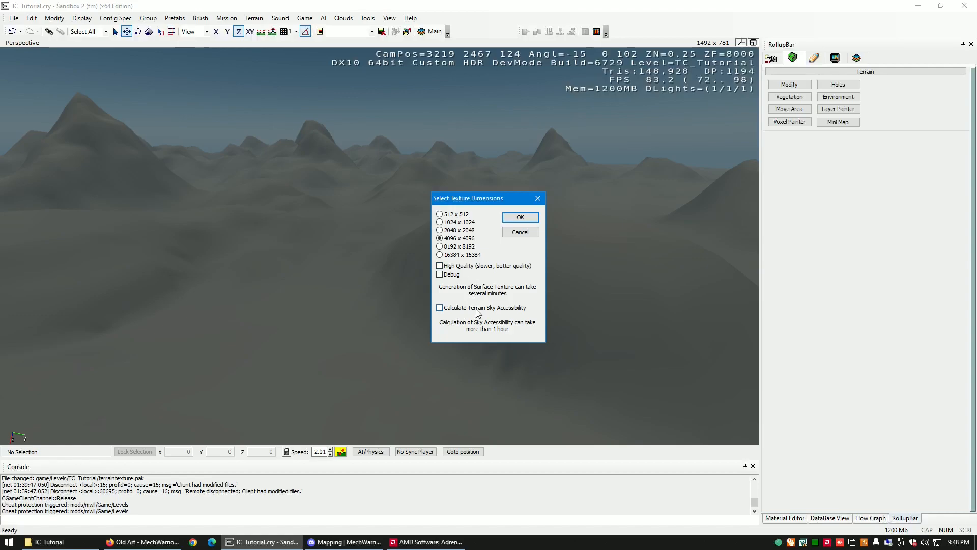
pyautogui.click(526, 219)
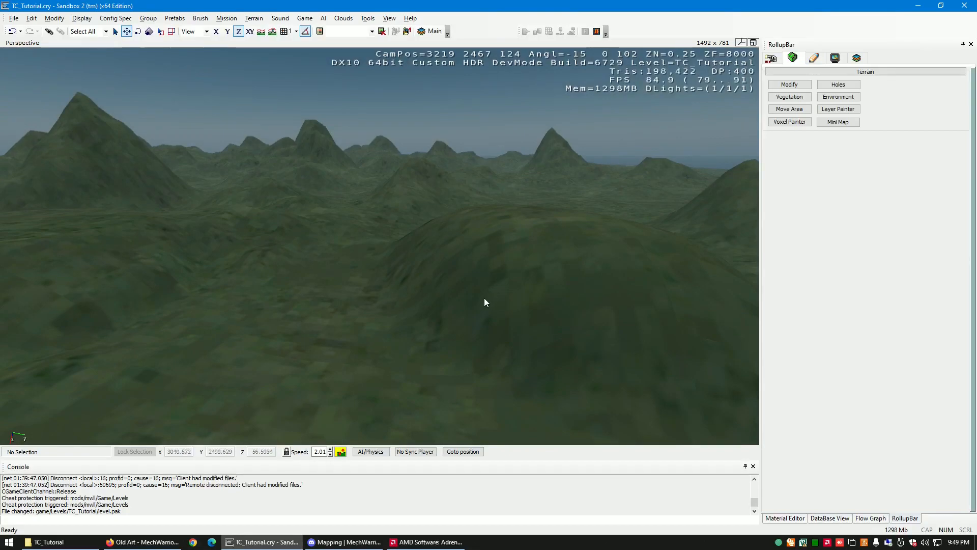
pyautogui.moveTo(463, 318); pyautogui.dragTo(462, 320, button='right')
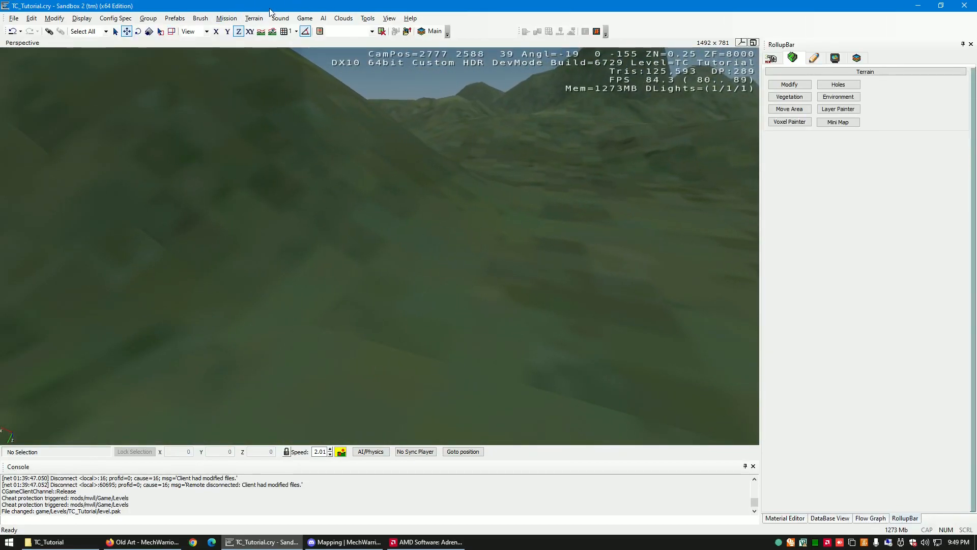
# - Open the Terrain Texture Layers window, undock it, and widen it until all layer columns are readable
pyautogui.click(255, 19)
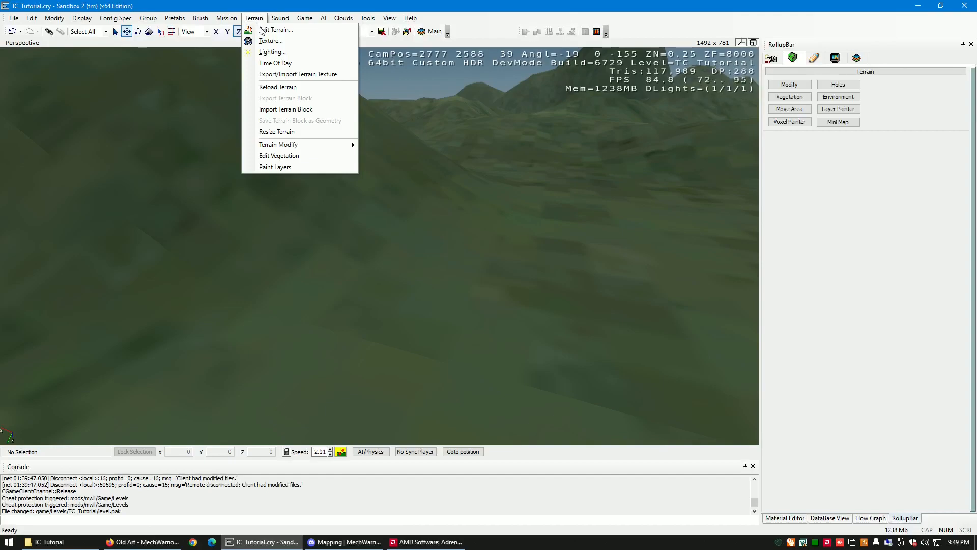
pyautogui.click(269, 41)
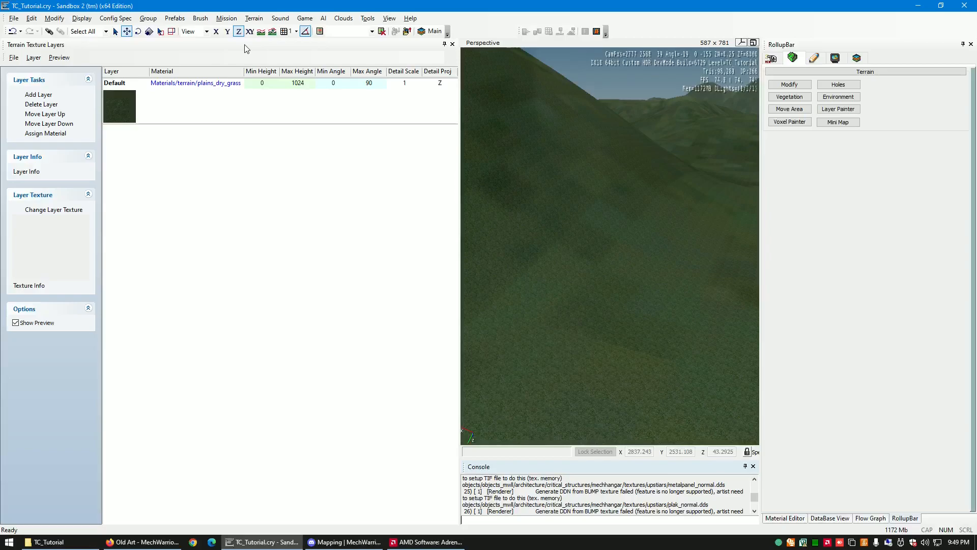
pyautogui.moveTo(229, 49); pyautogui.dragTo(329, 35)
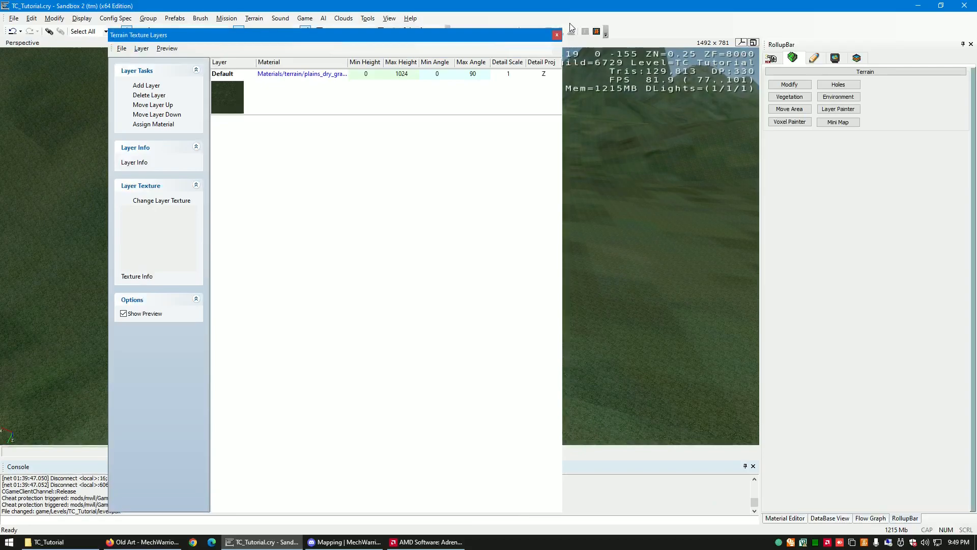
pyautogui.moveTo(562, 27); pyautogui.dragTo(482, 120)
pyautogui.moveTo(358, 134); pyautogui.dragTo(263, 82)
pyautogui.moveTo(389, 220); pyautogui.dragTo(624, 219)
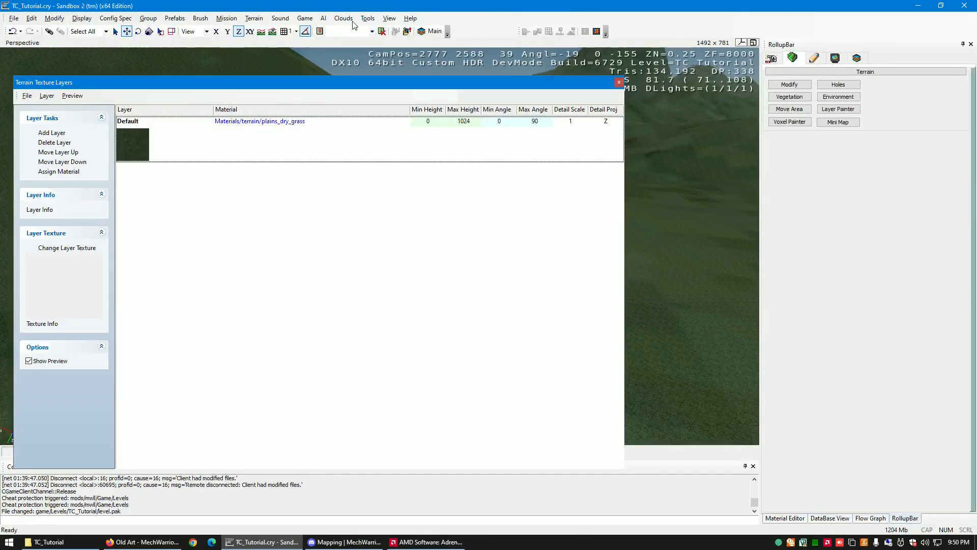
pyautogui.click(391, 19)
pyautogui.click(390, 19)
pyautogui.click(249, 21)
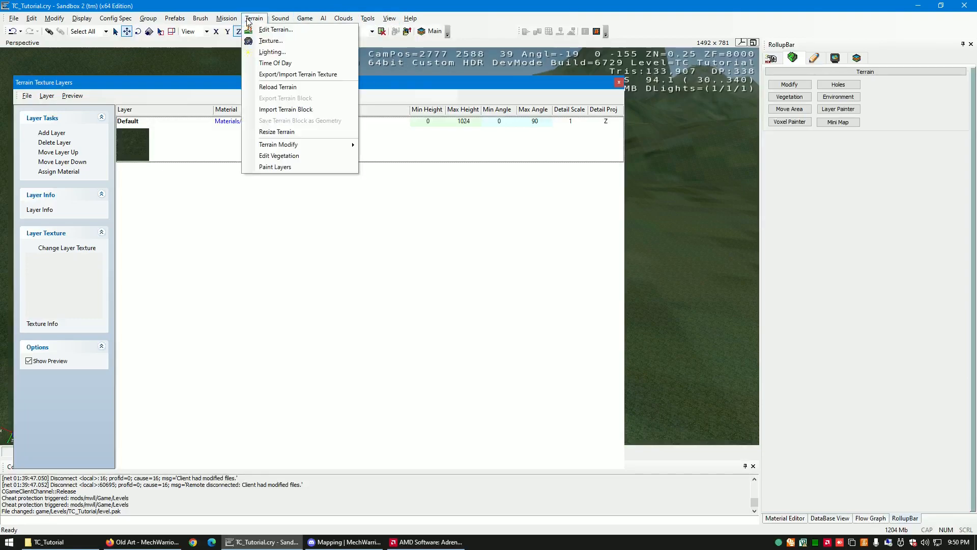
pyautogui.click(264, 40)
pyautogui.click(411, 19)
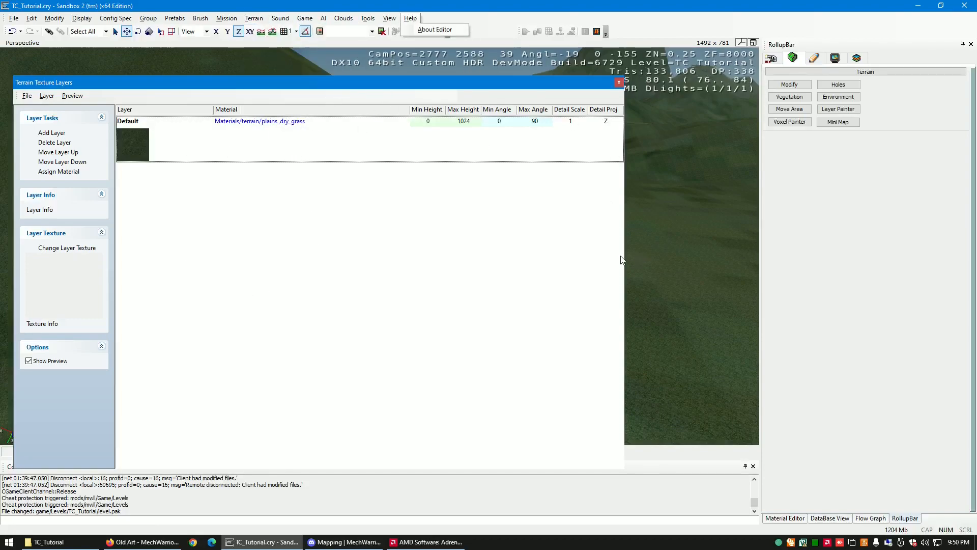
pyautogui.moveTo(625, 258); pyautogui.dragTo(614, 277)
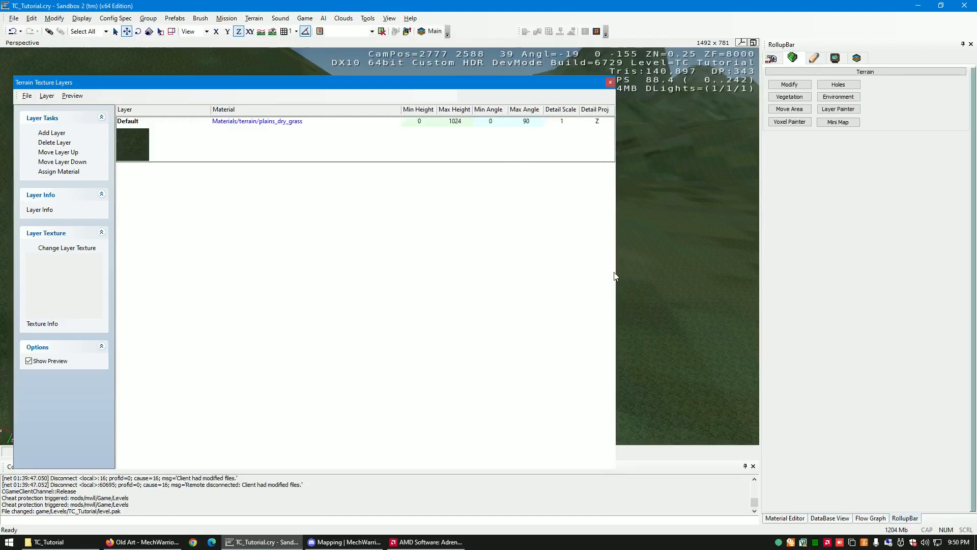
# - Try a Detail Scale of 0.5 on the Default layer and inspect the grass texture close to the ground
pyautogui.click(569, 122)
pyautogui.click(566, 122)
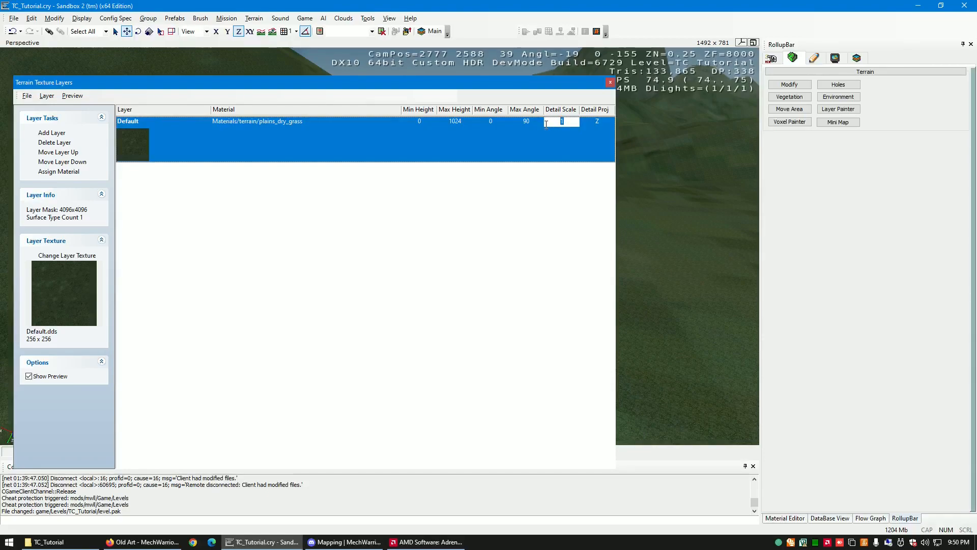
pyautogui.write('0.5')
pyautogui.press('Return')
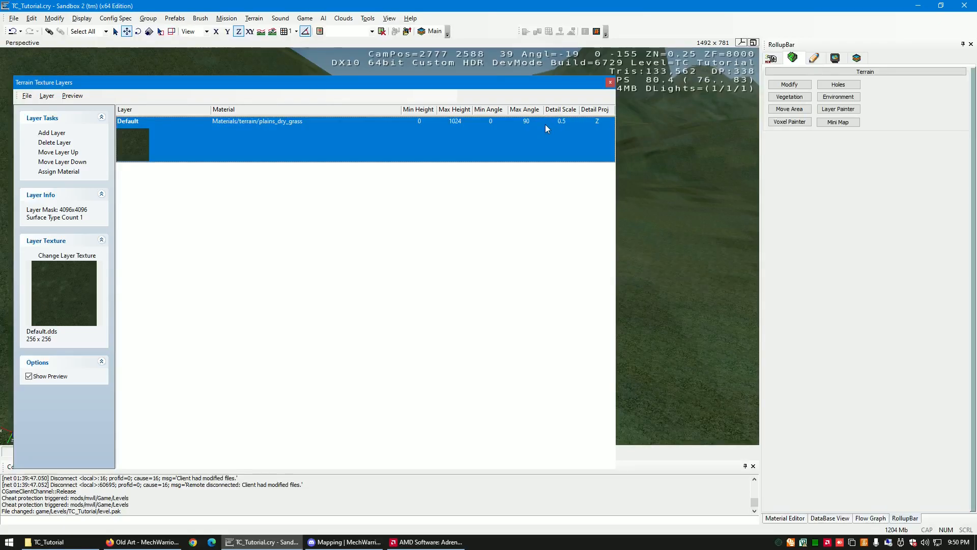
pyautogui.click(611, 83)
pyautogui.press('w')
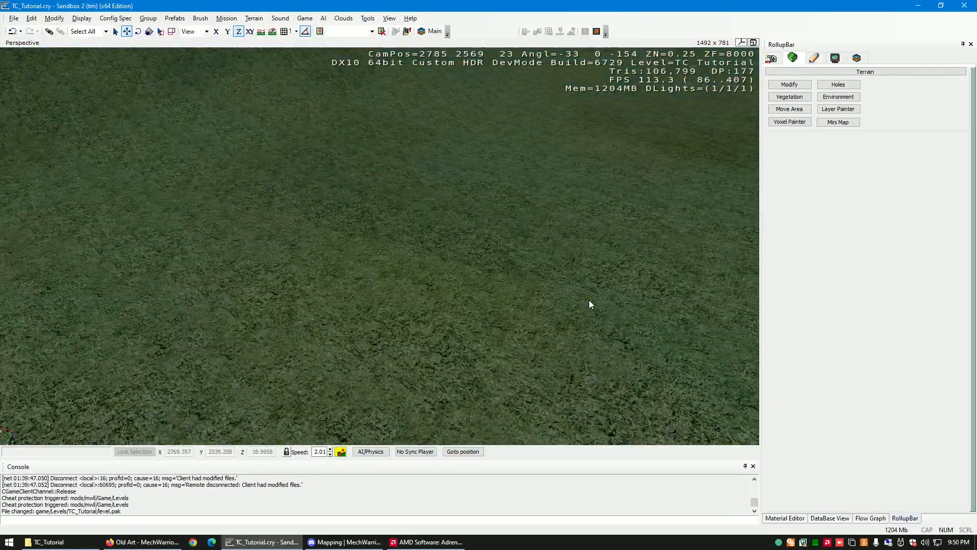
pyautogui.moveTo(589, 300); pyautogui.dragTo(589, 300, button='right')
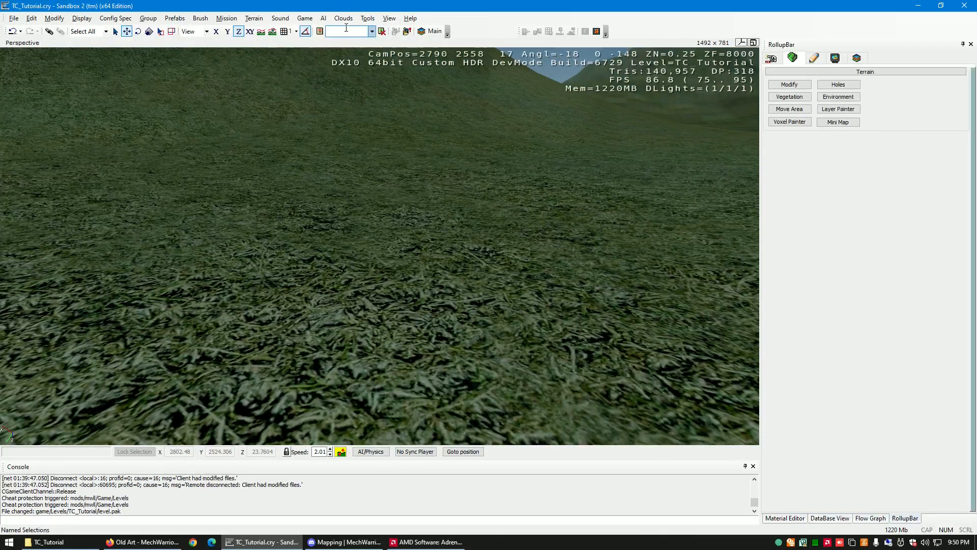
# - Try a Detail Scale of 2 on the Default texture layer and set it back to 1
pyautogui.click(254, 19)
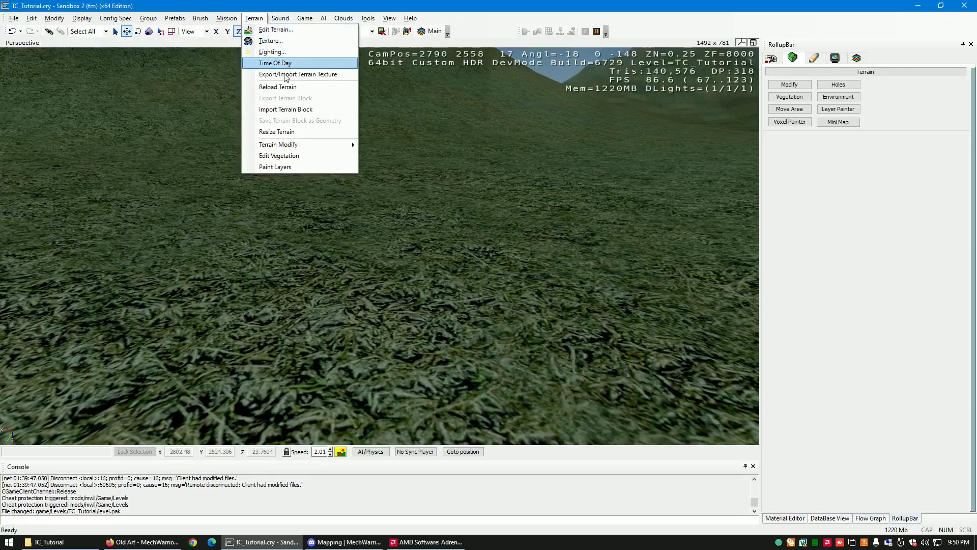
pyautogui.click(308, 41)
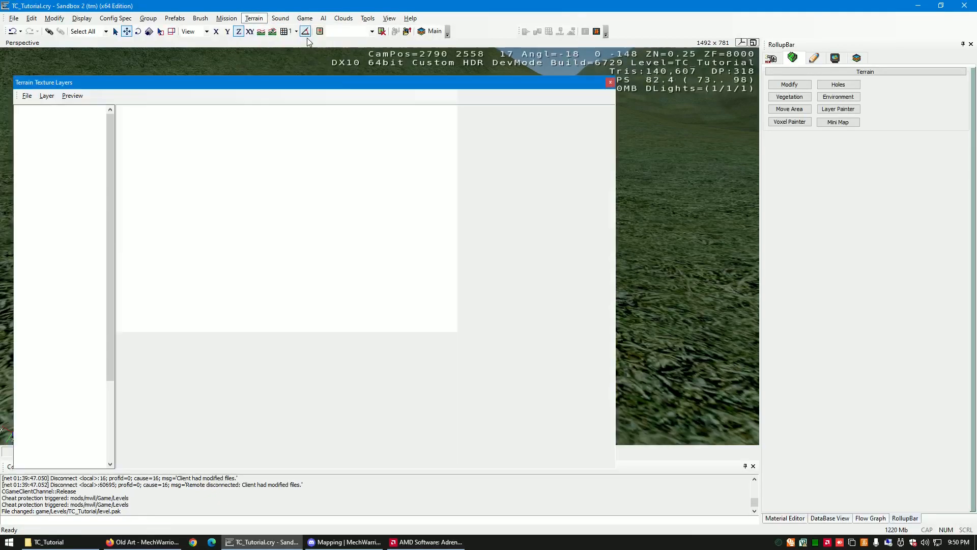
pyautogui.click(561, 121)
pyautogui.moveTo(568, 121); pyautogui.dragTo(558, 122)
pyautogui.write('2')
pyautogui.press('Return')
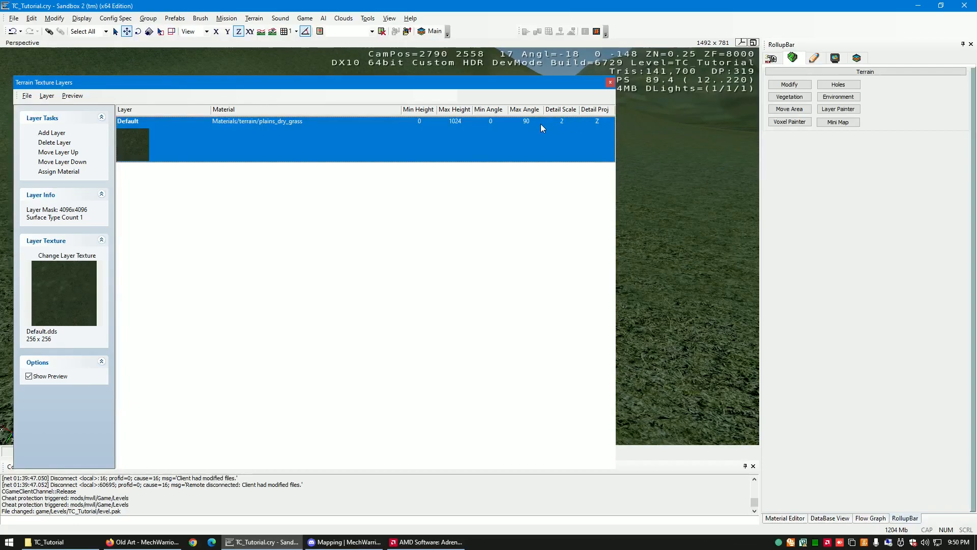
pyautogui.click(572, 121)
pyautogui.moveTo(571, 122); pyautogui.dragTo(549, 123)
pyautogui.press('Return')
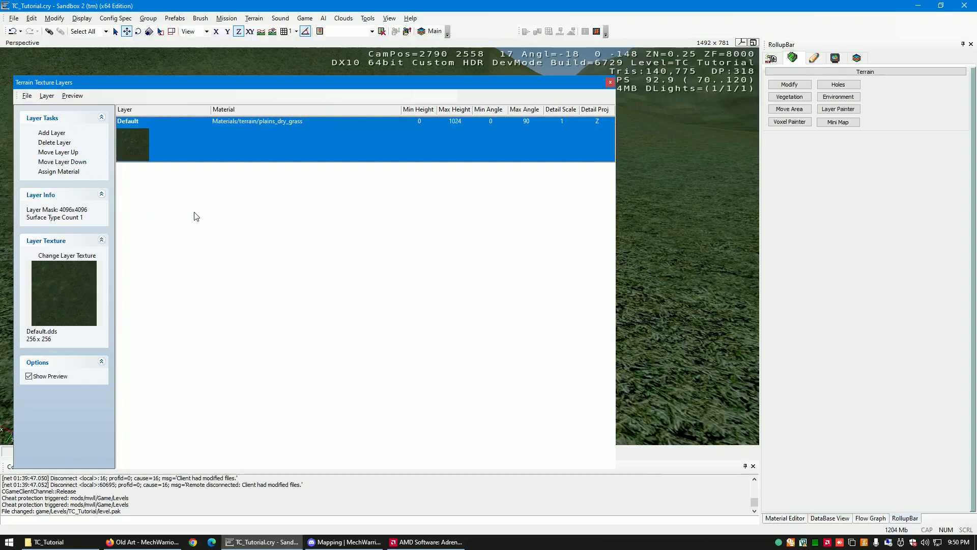
# - Add a new terrain texture layer and assign it the Materials/terrain/cliff_basalt_3d material
pyautogui.click(56, 135)
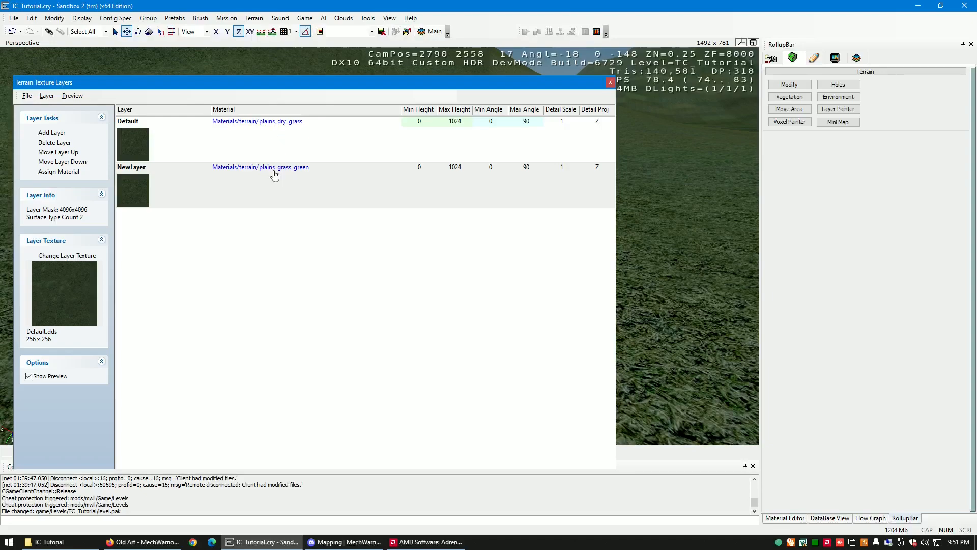
pyautogui.click(275, 173)
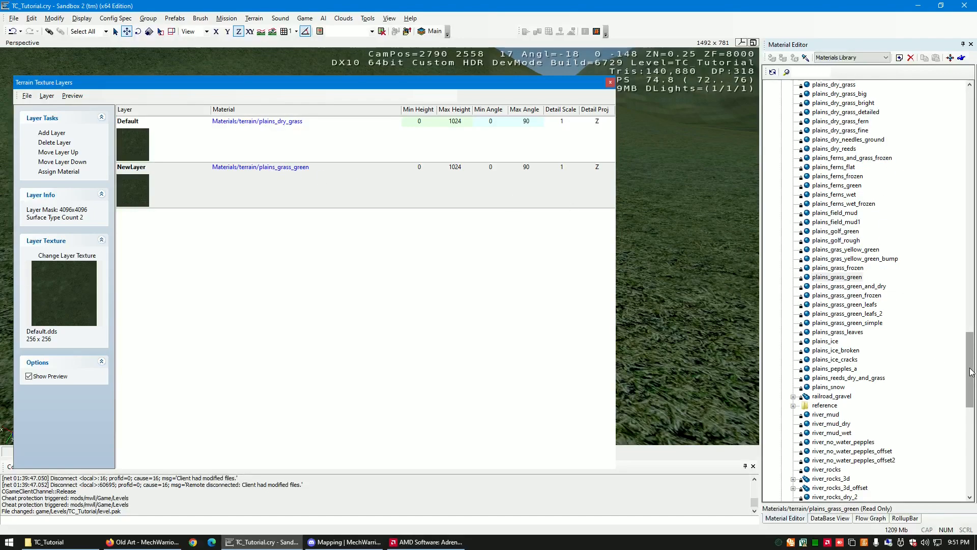
pyautogui.moveTo(971, 372); pyautogui.dragTo(968, 199)
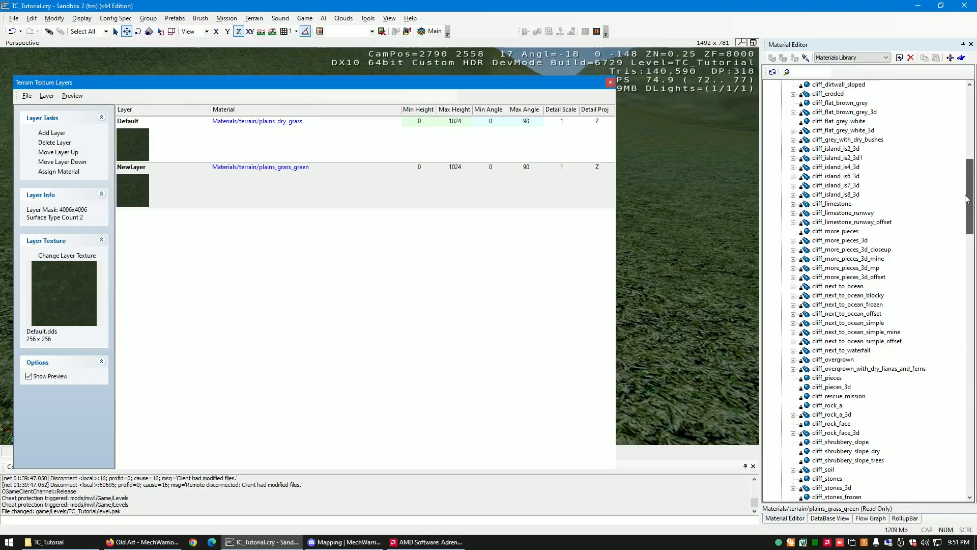
pyautogui.moveTo(968, 199); pyautogui.dragTo(968, 170)
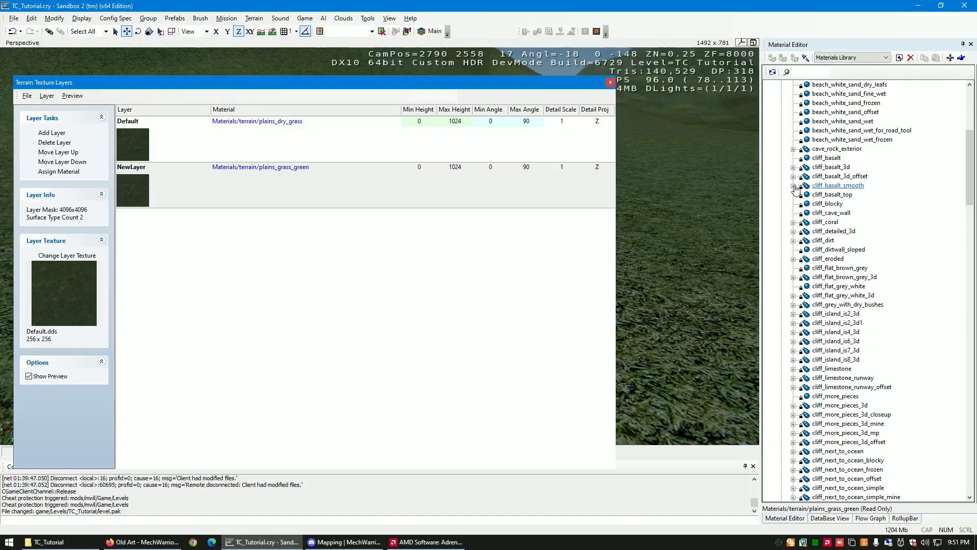
pyautogui.click(830, 167)
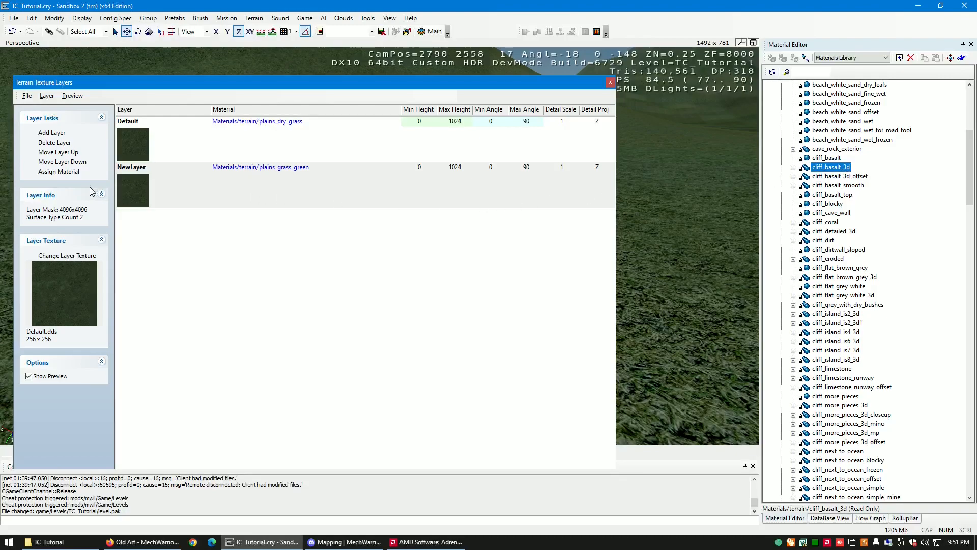
pyautogui.click(65, 173)
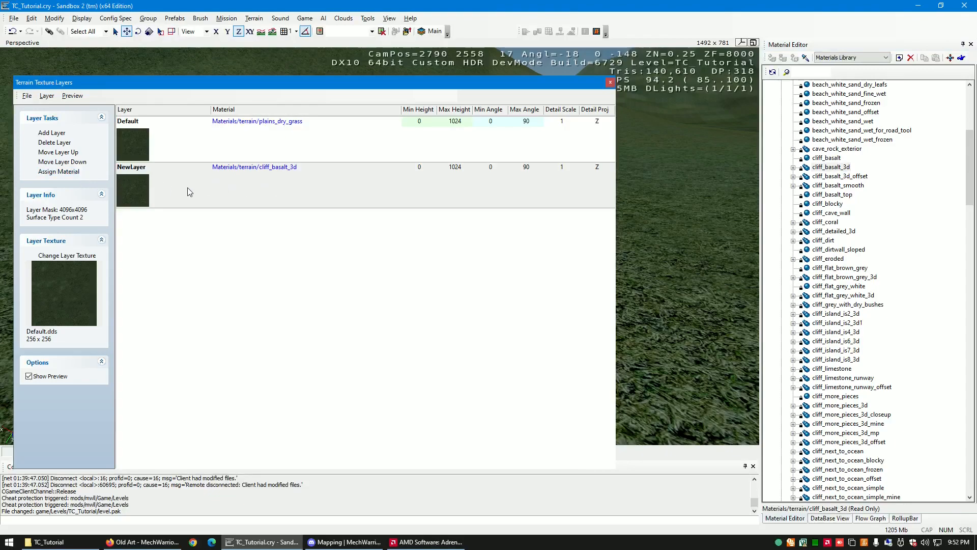
# - Rename the new cliff_basalt_3d texture layer to Cliff
pyautogui.click(143, 174)
pyautogui.click(142, 173)
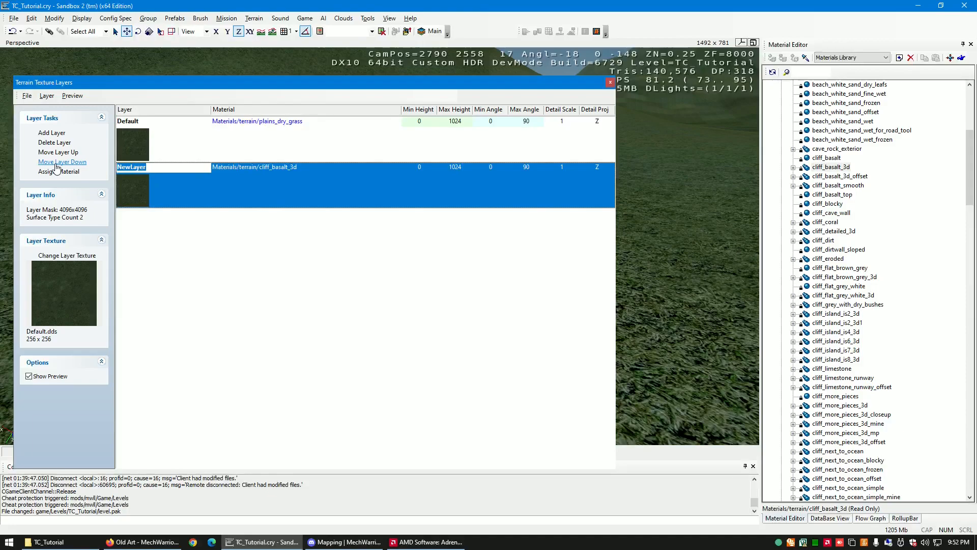
pyautogui.write('Cliff')
pyautogui.press('Return')
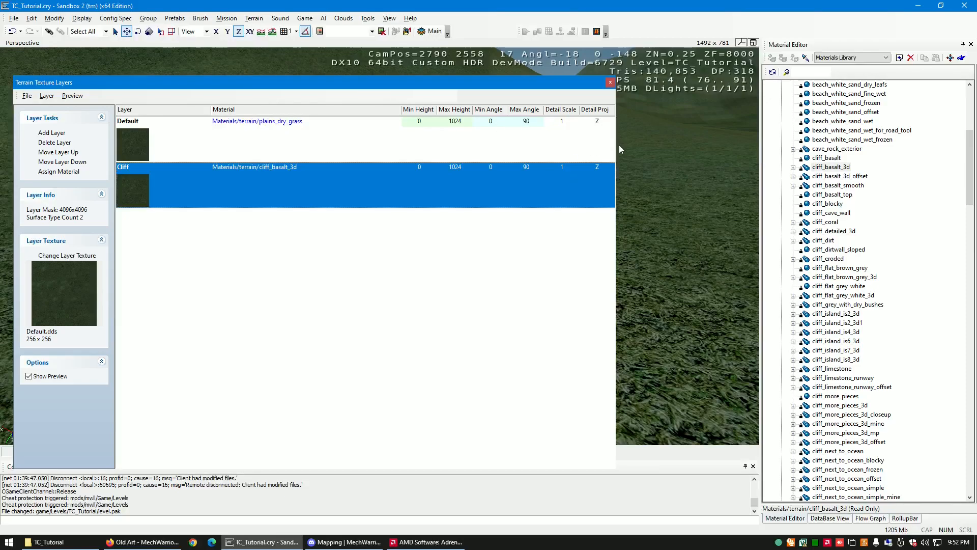
# - Dock the Terrain Texture Layers window beside the viewport and narrow the side panes to enlarge the view of the hill
pyautogui.moveTo(479, 83); pyautogui.dragTo(76, 186)
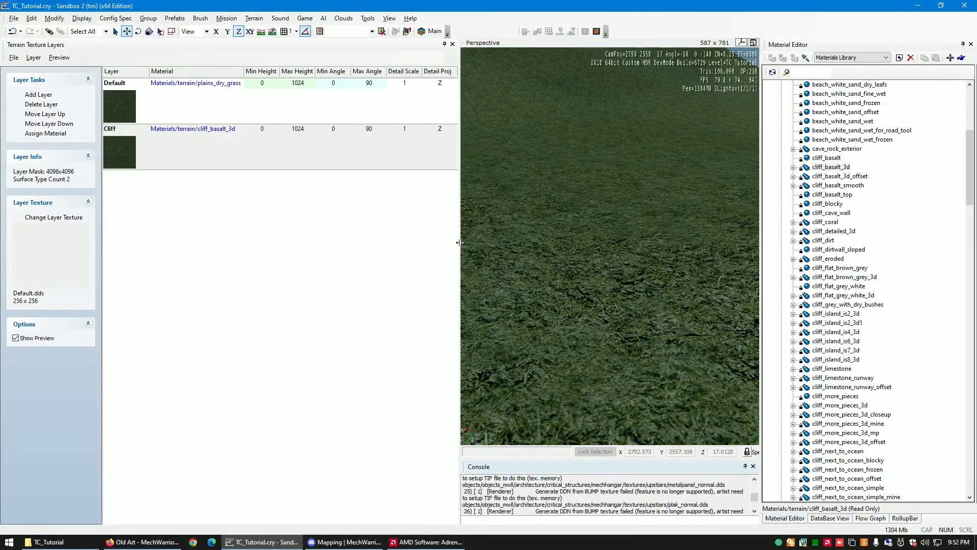
pyautogui.moveTo(457, 245); pyautogui.dragTo(267, 255)
pyautogui.moveTo(529, 295); pyautogui.dragTo(530, 295, button='right')
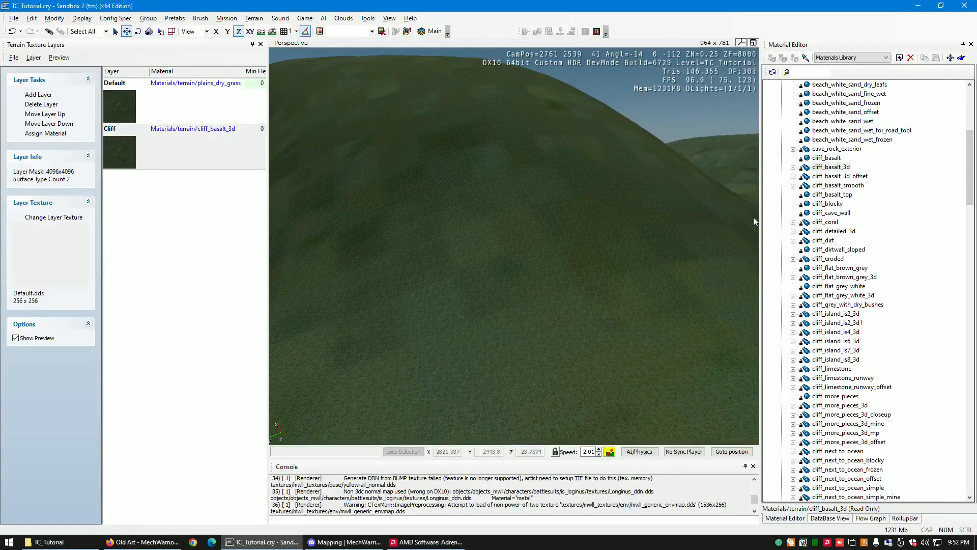
pyautogui.moveTo(760, 224); pyautogui.dragTo(817, 225)
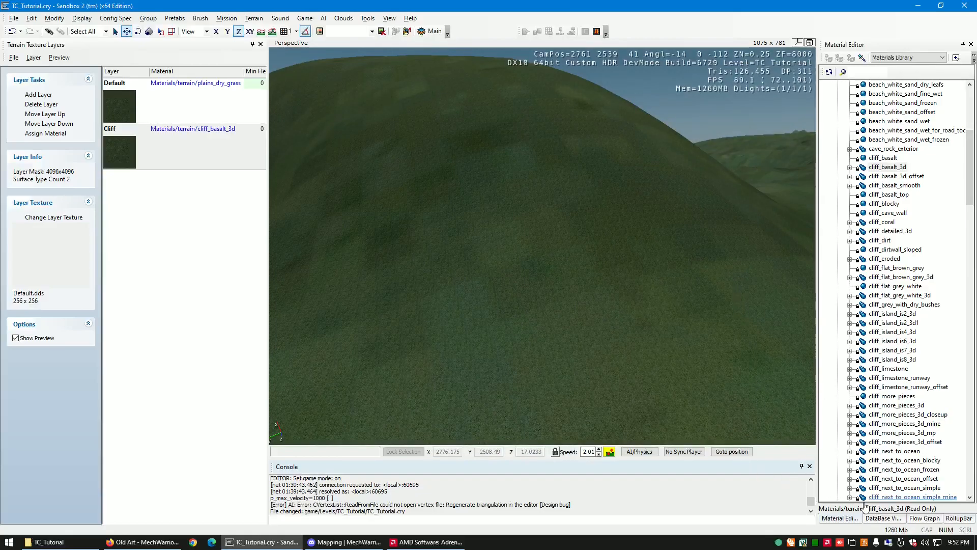
# - Start the terrain Layer Painter with the Cliff layer and enlarge the brush radius to 46.773
pyautogui.click(959, 518)
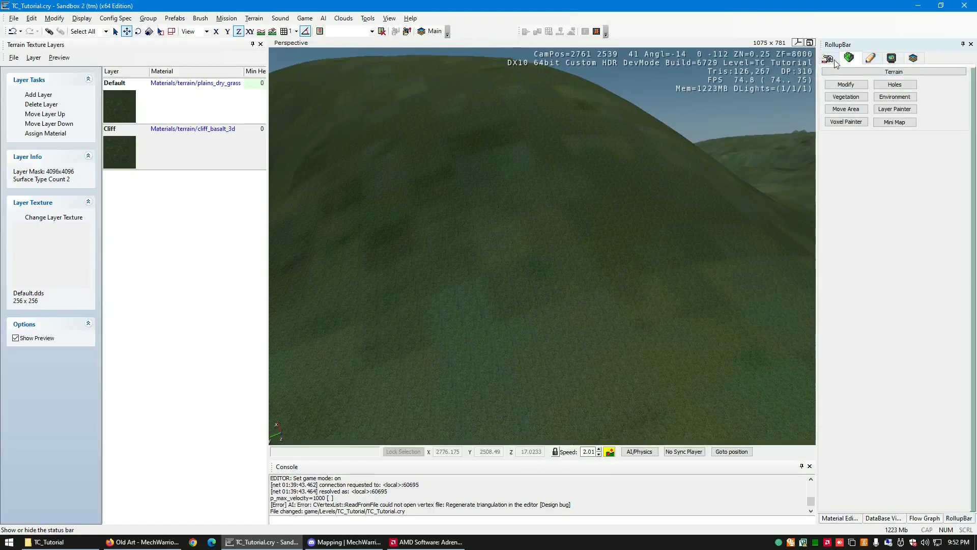
pyautogui.click(388, 20)
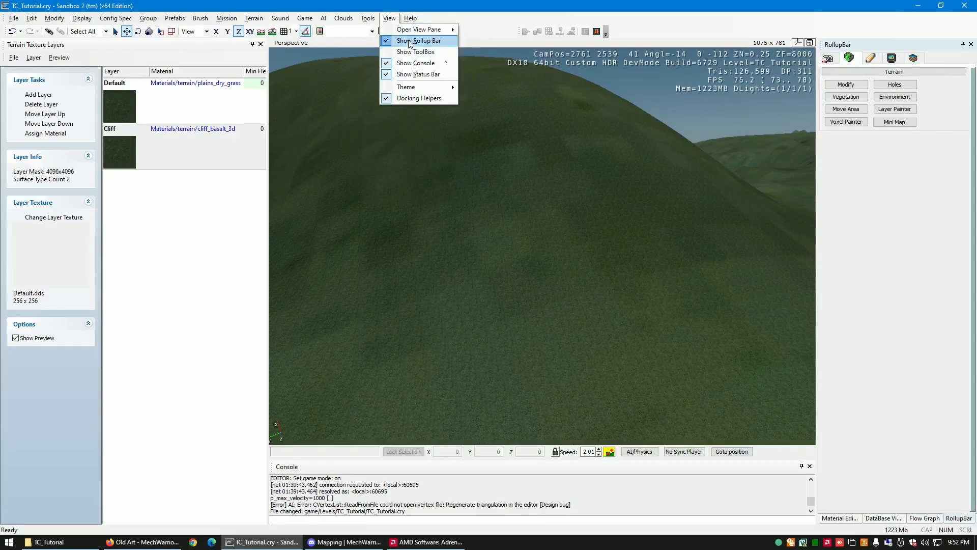
pyautogui.moveTo(415, 32)
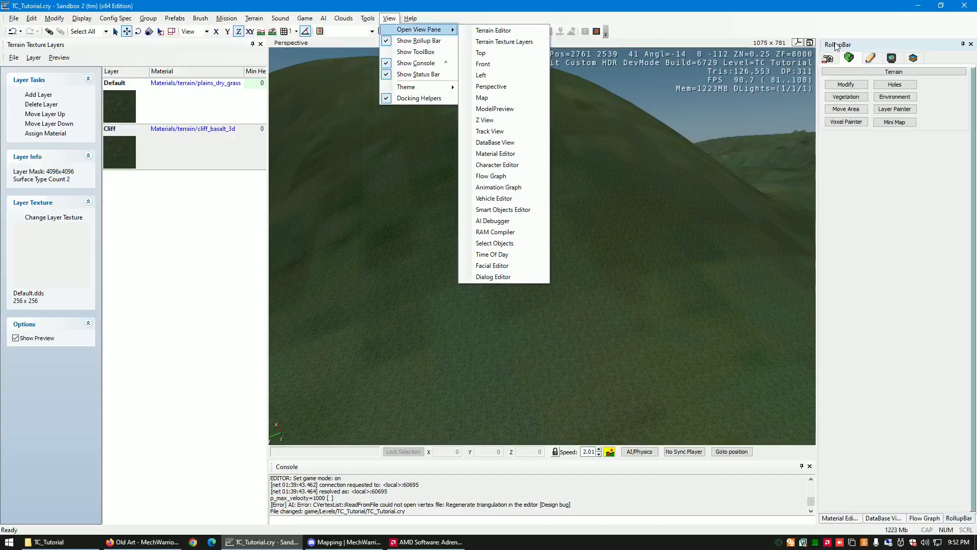
pyautogui.click(897, 188)
pyautogui.click(903, 111)
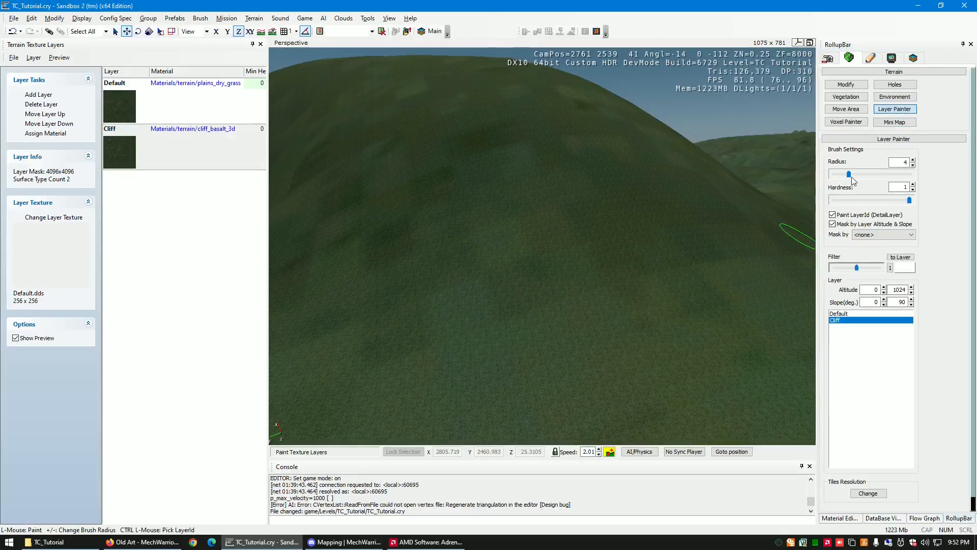
pyautogui.moveTo(850, 177)
pyautogui.mouseDown()
pyautogui.moveTo(885, 180)
pyautogui.moveTo(876, 178)
pyautogui.mouseUp()
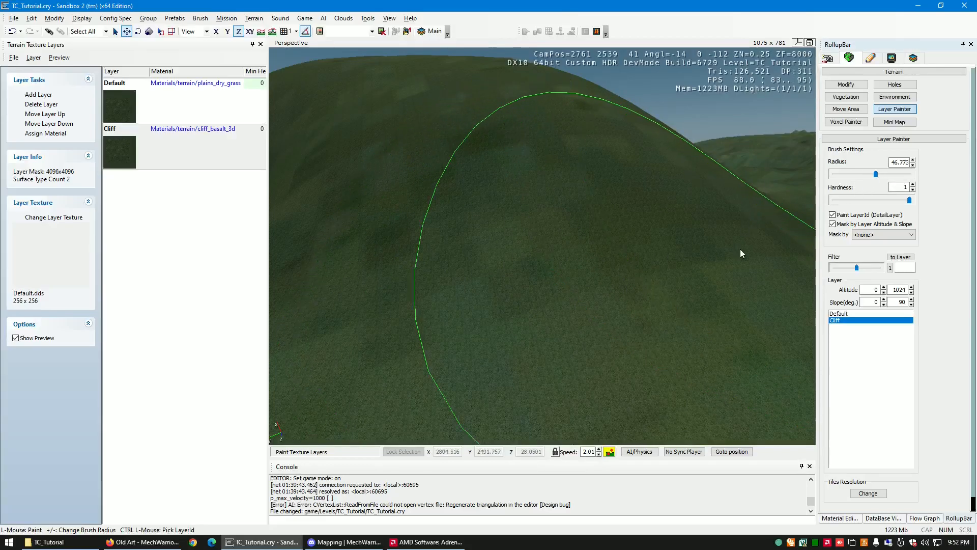
# - Limit the Cliff layer to slopes of at least 50 degrees
pyautogui.press('s')
pyautogui.press('a')
pyautogui.moveTo(569, 275); pyautogui.dragTo(569, 274, button='right')
pyautogui.press('a')
pyautogui.press('w')
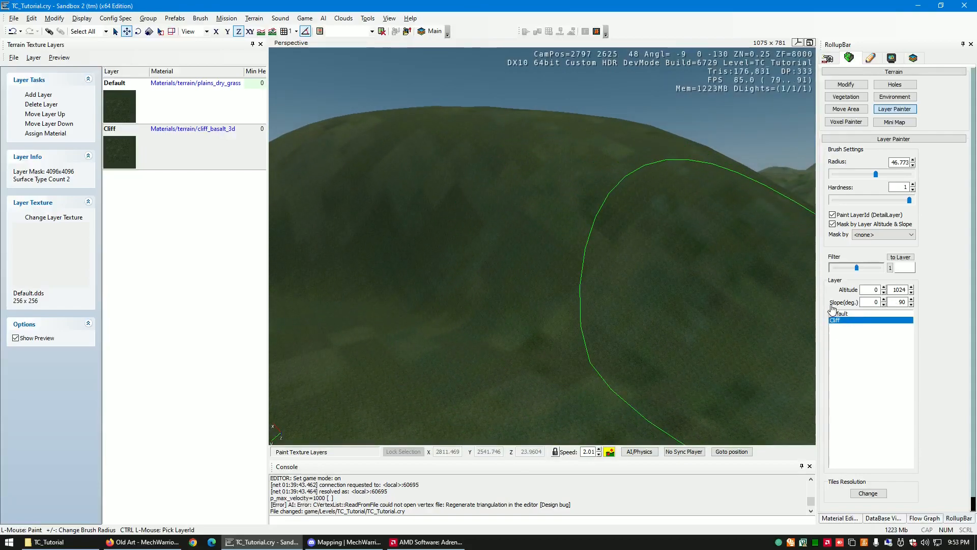
pyautogui.click(879, 303)
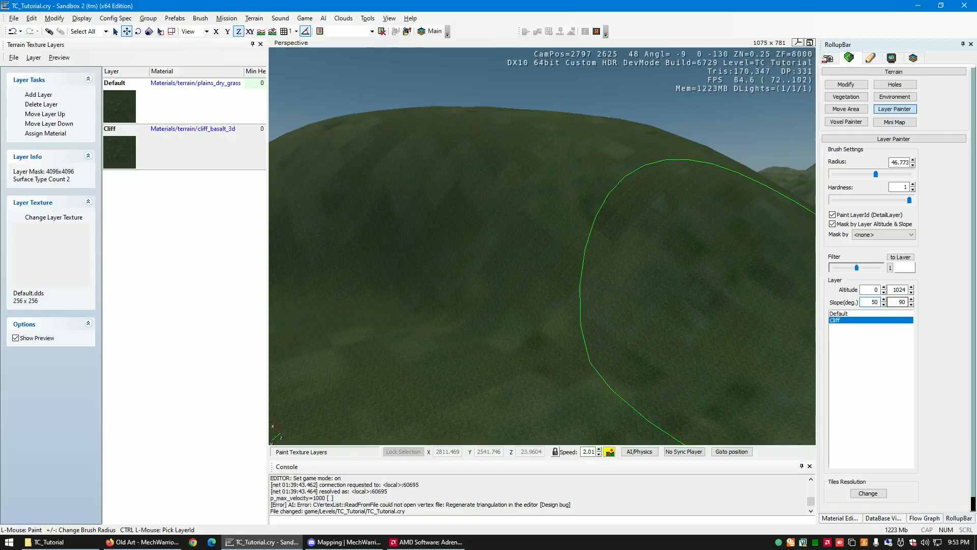
# - Paint the Cliff layer across the steep face of the rounded hill
pyautogui.press('a')
pyautogui.moveTo(579, 212); pyautogui.dragTo(578, 213, button='right')
pyautogui.press('d')
pyautogui.press('s')
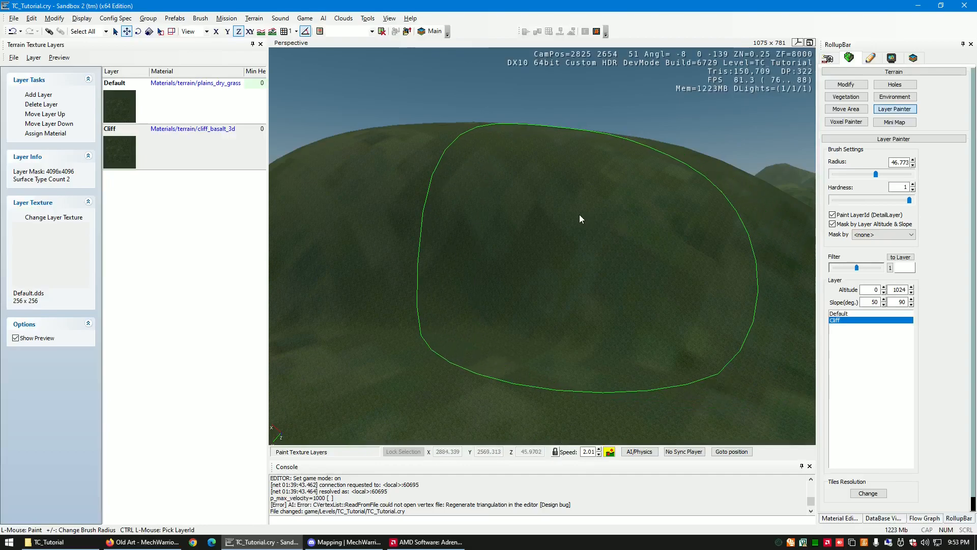
pyautogui.moveTo(637, 229); pyautogui.dragTo(553, 218)
pyautogui.press('w')
pyautogui.moveTo(563, 216); pyautogui.dragTo(562, 216, button='right')
pyautogui.press('a')
pyautogui.press('s')
# - Paint more of the hill's steep slopes with the Cliff layer and inspect the rock texture up close
pyautogui.moveTo(313, 254); pyautogui.dragTo(313, 254, button='right')
pyautogui.press('a')
pyautogui.press('d')
pyautogui.press('d')
pyautogui.moveTo(490, 221); pyautogui.dragTo(463, 246, button='right')
pyautogui.press('w')
pyautogui.press('s')
pyautogui.press('s')
pyautogui.press('w')
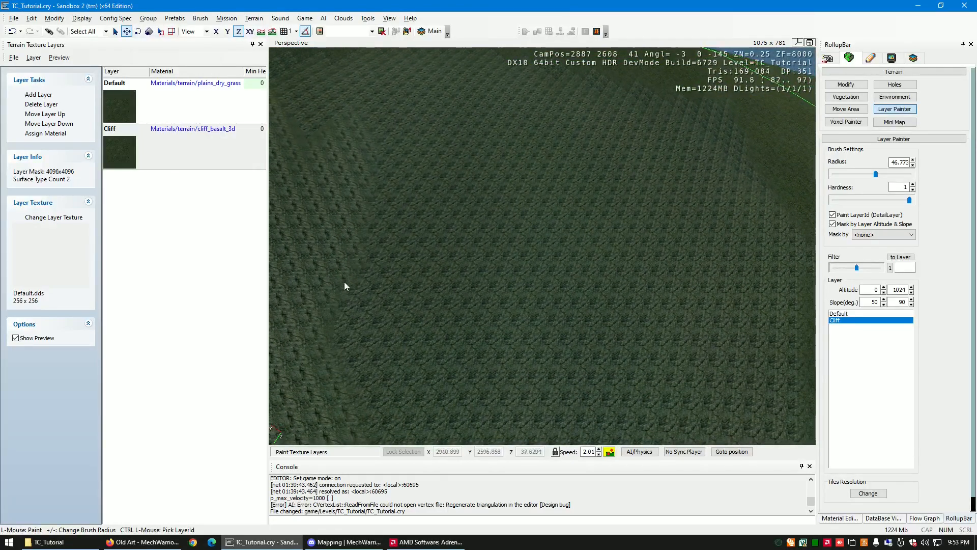
# - Widen the texture layer list and set the Cliff layer's detail scale to 0.2
pyautogui.click(183, 212)
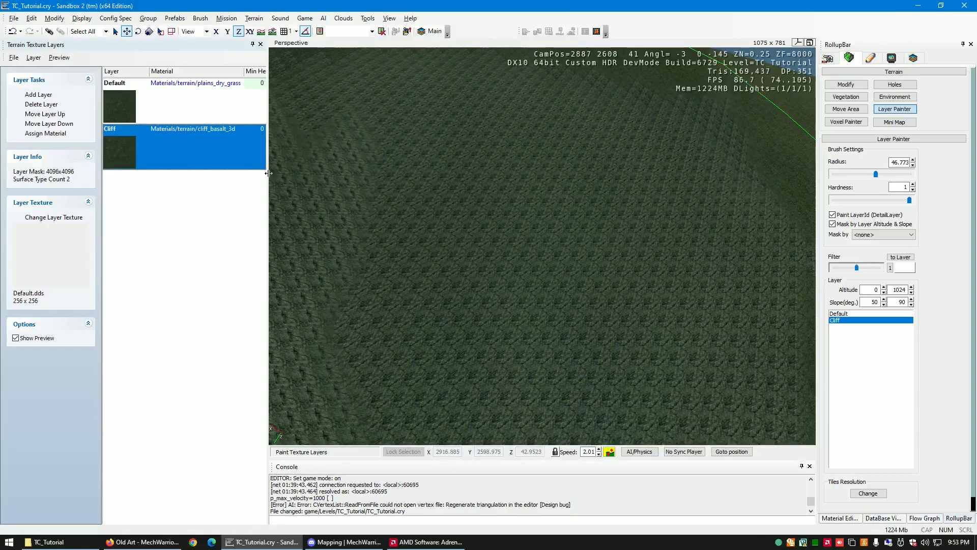
pyautogui.moveTo(274, 174); pyautogui.dragTo(541, 173)
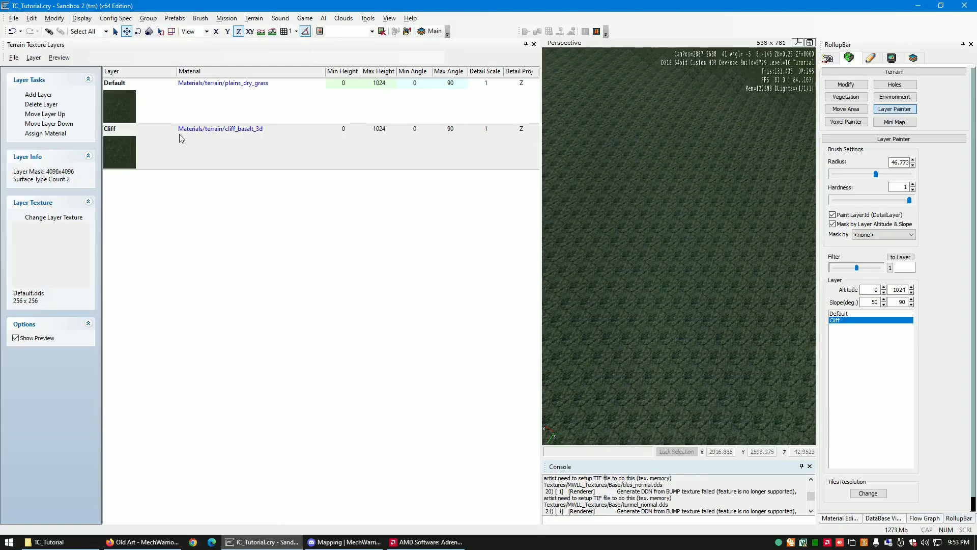
pyautogui.click(203, 139)
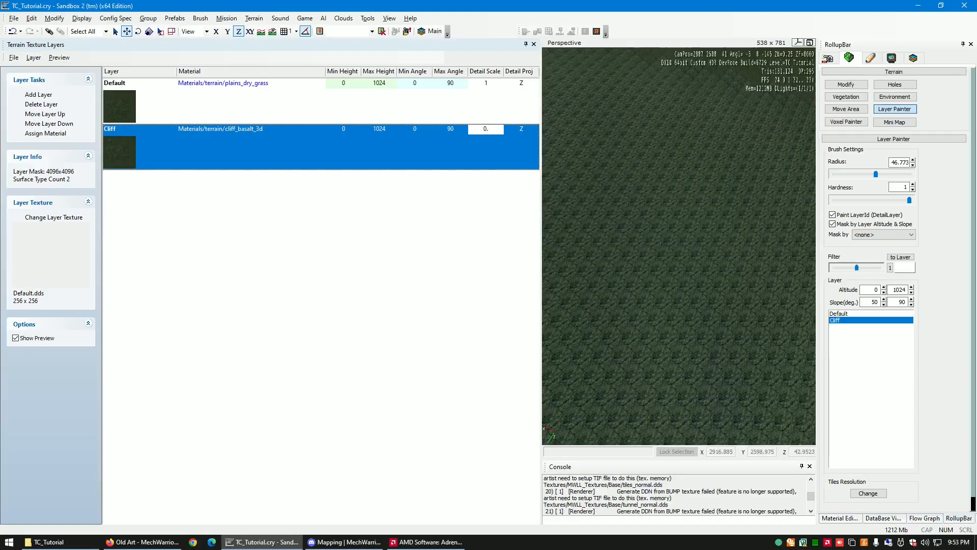
pyautogui.press('Return')
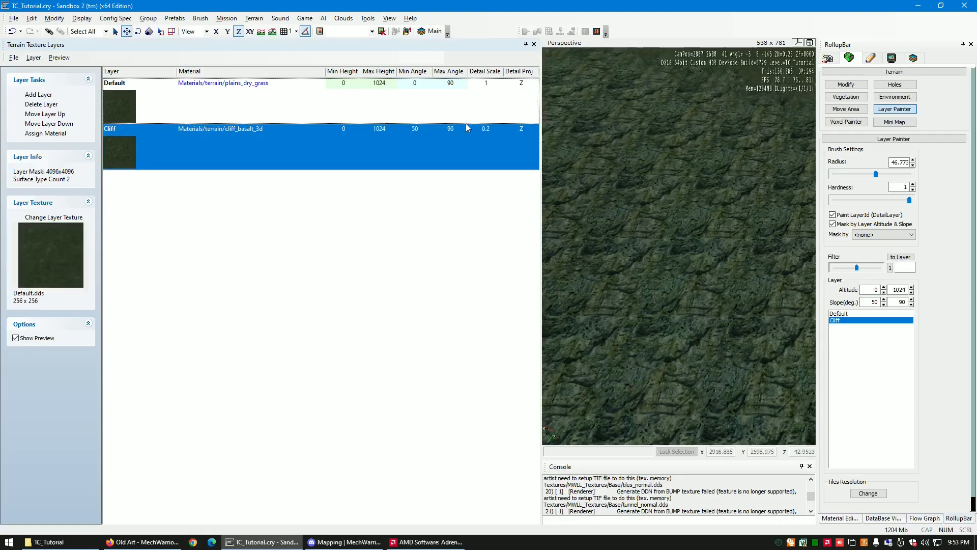
# - Reduce the Cliff layer's detail scale to 0.1 and shrink the layer list to enlarge the viewport
pyautogui.click(488, 130)
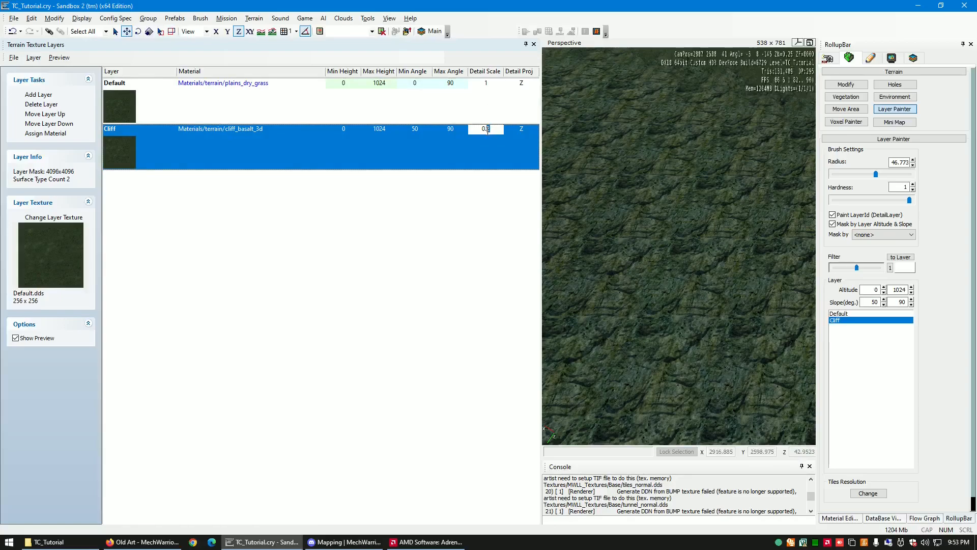
pyautogui.press('Return')
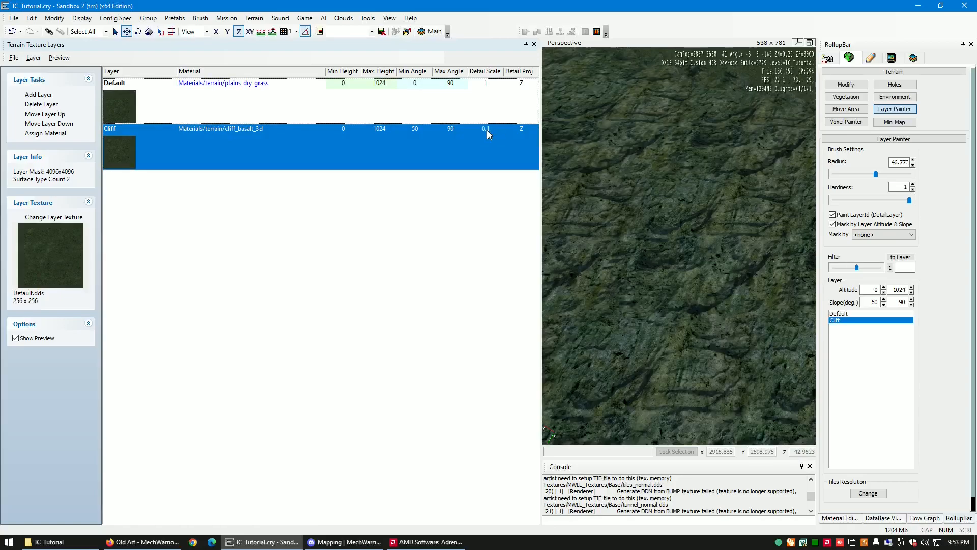
pyautogui.moveTo(542, 140); pyautogui.dragTo(295, 181)
# - Lower the Cliff layer's minimum slope to 30 degrees and paint it across the rounded hill's steep face
pyautogui.press('d')
pyautogui.moveTo(509, 279); pyautogui.dragTo(510, 277, button='right')
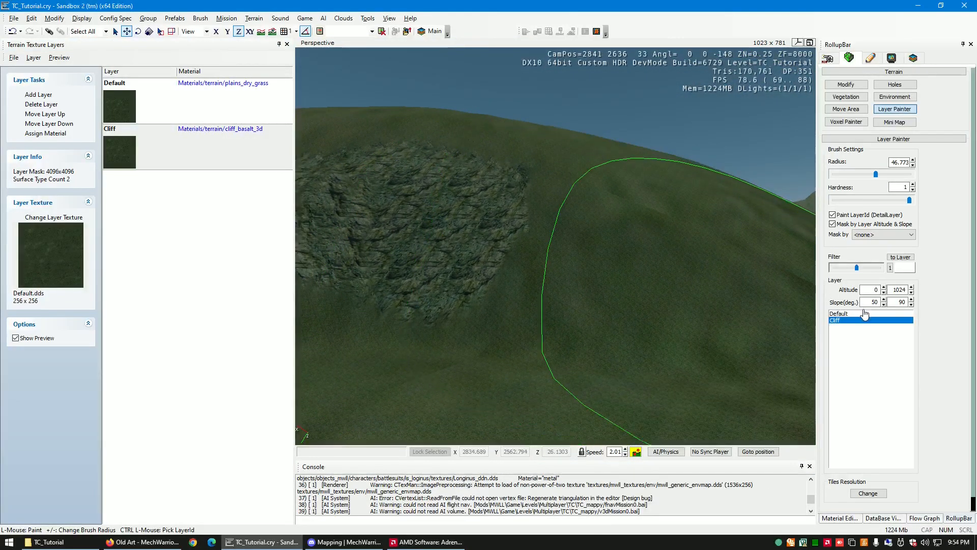
pyautogui.write('3')
pyautogui.click(621, 239)
pyautogui.moveTo(657, 230); pyautogui.dragTo(654, 229, button='right')
pyautogui.press('a')
pyautogui.click(593, 222)
pyautogui.moveTo(593, 222); pyautogui.dragTo(511, 224)
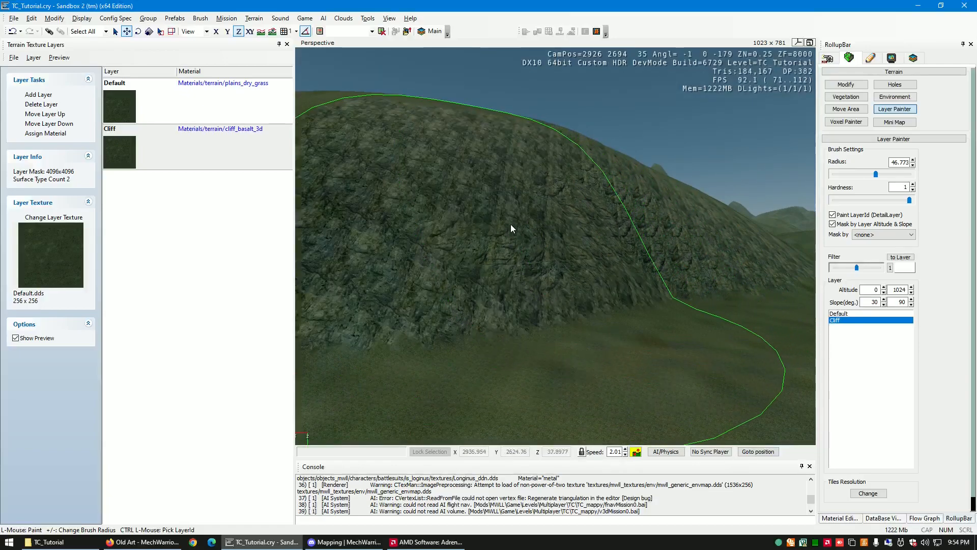
# - Continue painting the Cliff layer around the remaining steep sides of the rounded hill
pyautogui.moveTo(511, 224); pyautogui.dragTo(514, 224, button='right')
pyautogui.press('a')
pyautogui.moveTo(573, 223); pyautogui.dragTo(511, 219)
pyautogui.press('a')
pyautogui.moveTo(511, 219); pyautogui.dragTo(514, 219, button='right')
pyautogui.press('a')
pyautogui.press('s')
pyautogui.moveTo(620, 207); pyautogui.dragTo(576, 214, button='right')
pyautogui.press('w')
pyautogui.moveTo(576, 215); pyautogui.dragTo(493, 201)
pyautogui.press('a')
pyautogui.press('w')
pyautogui.moveTo(490, 201); pyautogui.dragTo(490, 201, button='right')
# - Paint the Cliff layer onto the steep slopes in the neighbouring lower terrain
pyautogui.press('a')
pyautogui.moveTo(451, 204)
pyautogui.mouseDown()
pyautogui.moveTo(506, 174)
pyautogui.moveTo(504, 139)
pyautogui.mouseUp()
pyautogui.press('w')
pyautogui.press('a')
pyautogui.moveTo(512, 141); pyautogui.dragTo(509, 141, button='right')
pyautogui.press('w')
pyautogui.moveTo(450, 169); pyautogui.dragTo(362, 158)
pyautogui.moveTo(365, 158); pyautogui.dragTo(368, 158, button='right')
pyautogui.press('a')
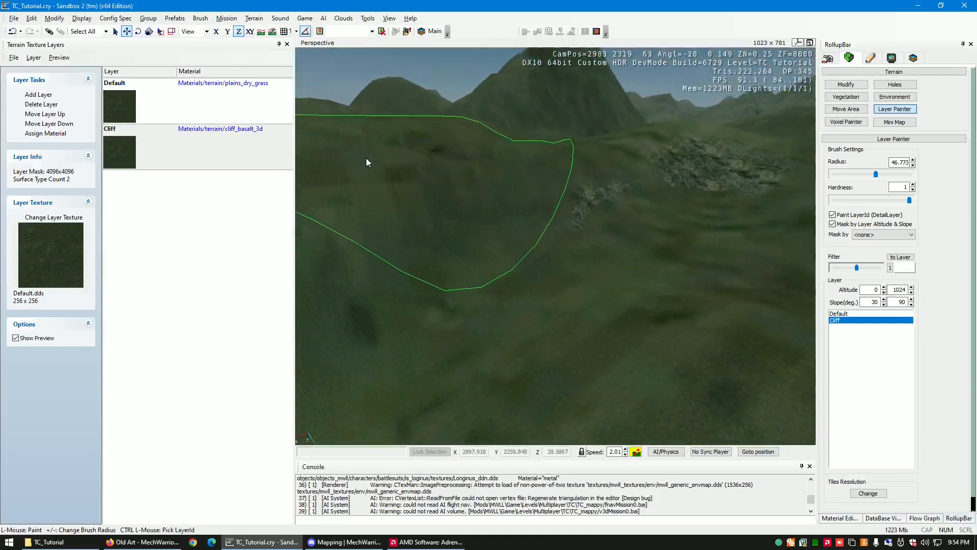
# - Paint the Cliff layer along the steep face of the terraced ridge and the small slopes around it
pyautogui.moveTo(368, 158); pyautogui.dragTo(490, 196)
pyautogui.moveTo(490, 196); pyautogui.dragTo(489, 195, button='right')
pyautogui.press('s')
pyautogui.moveTo(490, 195); pyautogui.dragTo(436, 267)
pyautogui.moveTo(417, 272); pyautogui.dragTo(417, 272, button='right')
pyautogui.press('a')
pyautogui.press('w')
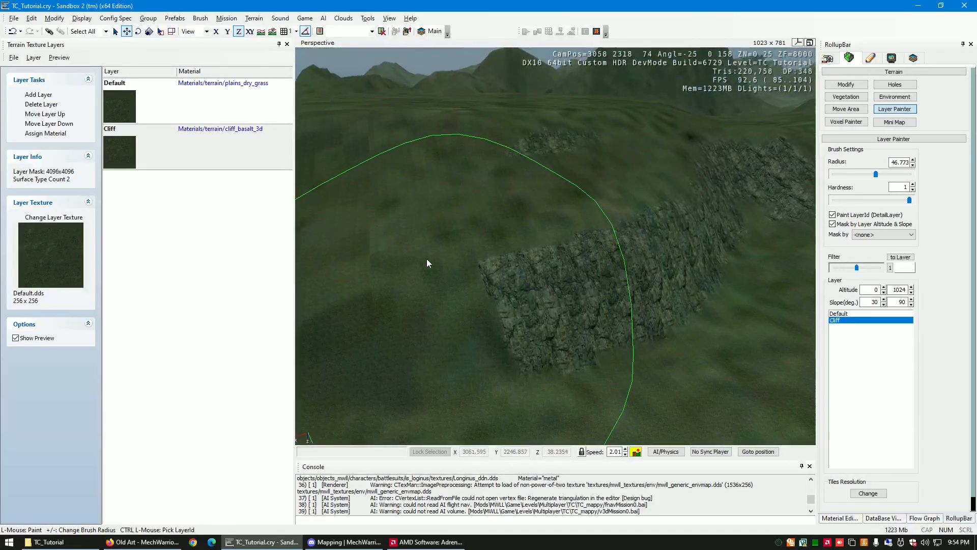
pyautogui.moveTo(423, 262); pyautogui.dragTo(471, 238)
pyautogui.press('d')
pyautogui.moveTo(478, 234); pyautogui.dragTo(478, 234, button='right')
pyautogui.press('d')
pyautogui.moveTo(478, 234); pyautogui.dragTo(469, 222)
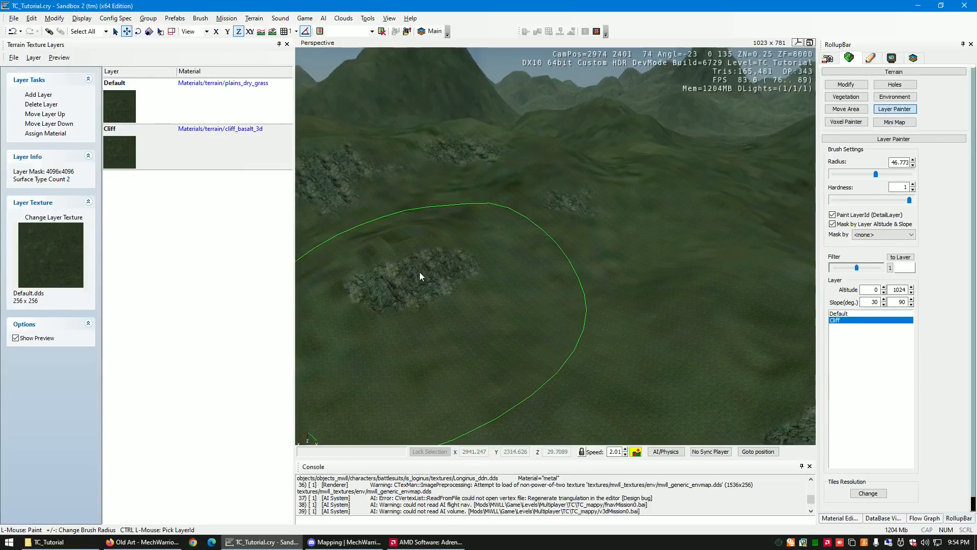
# - Try painting the terrace slopes with brush hardness lowered to 0.4 and 0, and restore the hardness to 1
pyautogui.moveTo(420, 272); pyautogui.dragTo(436, 275, button='right')
pyautogui.moveTo(907, 203); pyautogui.dragTo(877, 205)
pyautogui.moveTo(512, 290); pyautogui.dragTo(541, 287, button='right')
pyautogui.moveTo(861, 202); pyautogui.dragTo(848, 201)
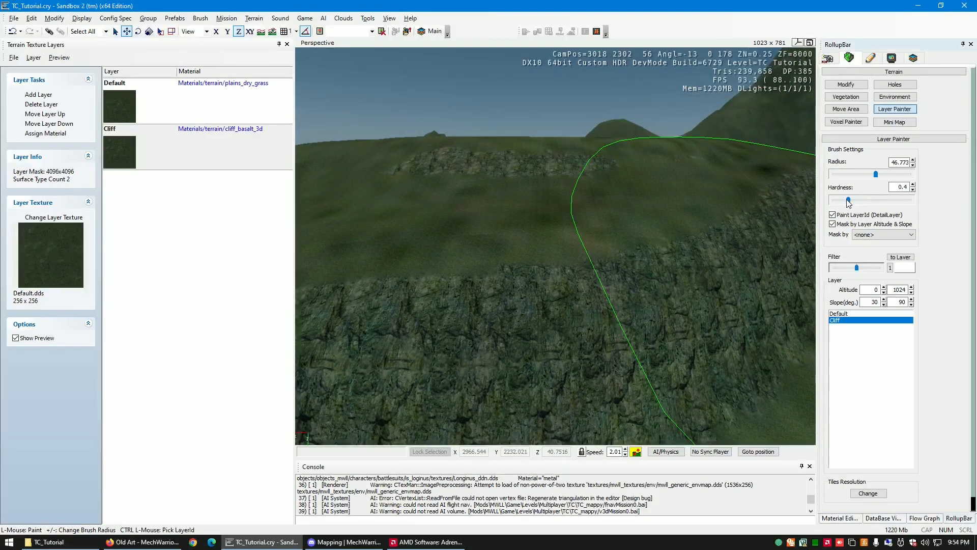
pyautogui.press('s')
pyautogui.moveTo(586, 318); pyautogui.dragTo(585, 316, button='right')
pyautogui.press('a')
pyautogui.press('w')
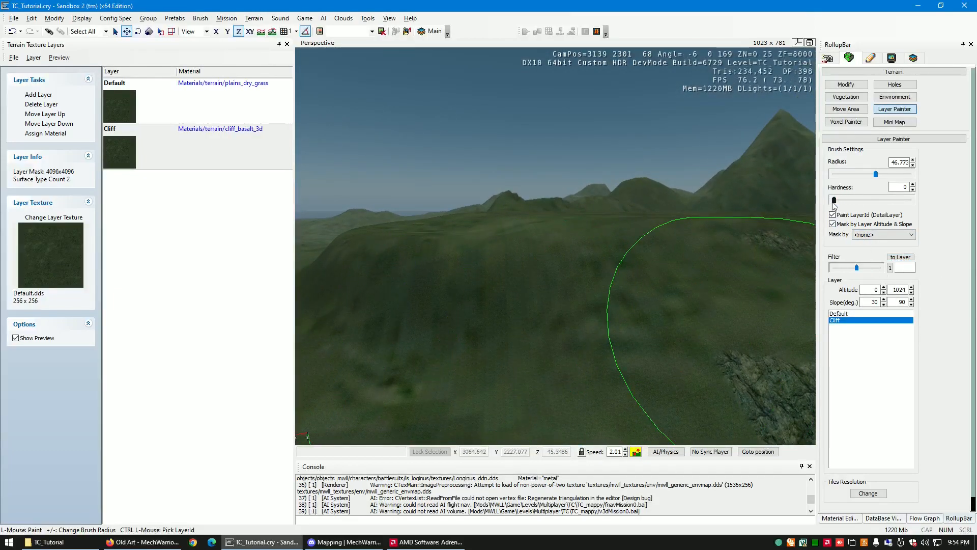
pyautogui.moveTo(834, 201); pyautogui.dragTo(925, 206)
pyautogui.moveTo(695, 322); pyautogui.dragTo(690, 316, button='right')
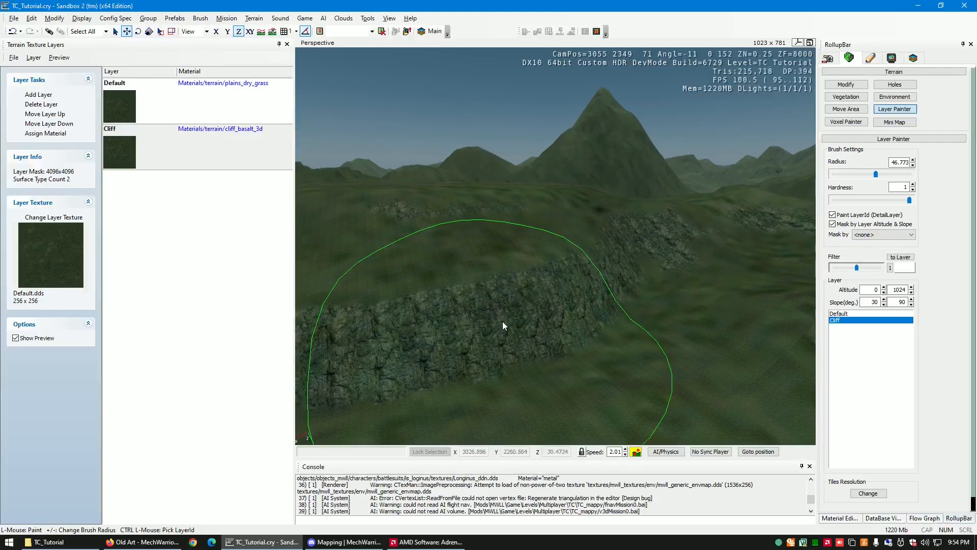
# - Try a brighter layer filter by painting over the terraced cliff face and the strip behind it
pyautogui.moveTo(860, 270); pyautogui.dragTo(865, 269)
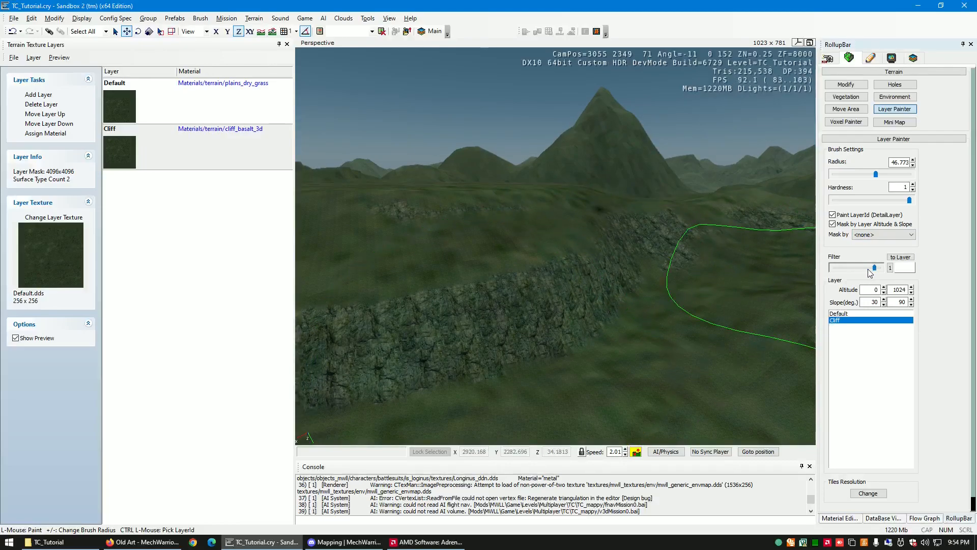
pyautogui.press('w')
pyautogui.moveTo(540, 285); pyautogui.dragTo(533, 283, button='right')
pyautogui.click(570, 227)
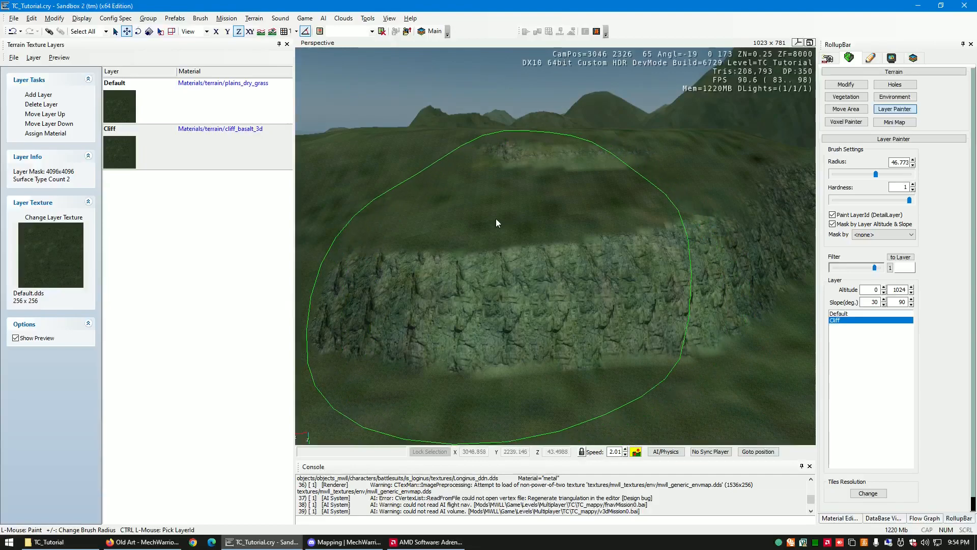
pyautogui.moveTo(500, 218); pyautogui.dragTo(485, 219)
# - Darken the layer filter to slightly below its middle, repaint the terraced cliff faces, and leave the Layer Painter
pyautogui.moveTo(879, 271); pyautogui.dragTo(877, 270)
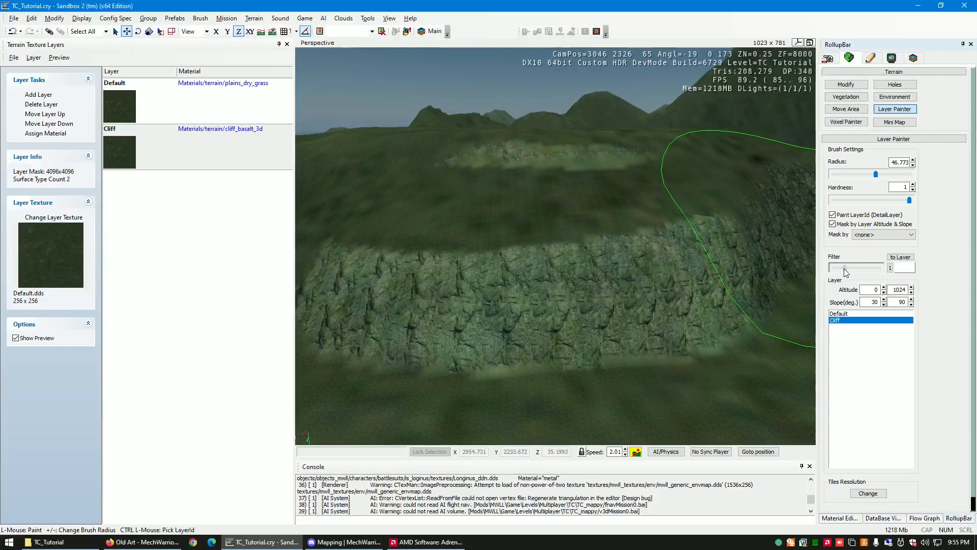
pyautogui.moveTo(579, 242)
pyautogui.mouseDown()
pyautogui.moveTo(531, 232)
pyautogui.moveTo(615, 226)
pyautogui.moveTo(663, 208)
pyautogui.mouseUp()
pyautogui.press('d')
pyautogui.moveTo(835, 267); pyautogui.dragTo(845, 271)
pyautogui.moveTo(495, 258)
pyautogui.mouseDown()
pyautogui.moveTo(595, 212)
pyautogui.moveTo(546, 218)
pyautogui.mouseUp()
pyautogui.moveTo(546, 218); pyautogui.dragTo(519, 224, button='right')
pyautogui.press('a')
pyautogui.click(560, 172)
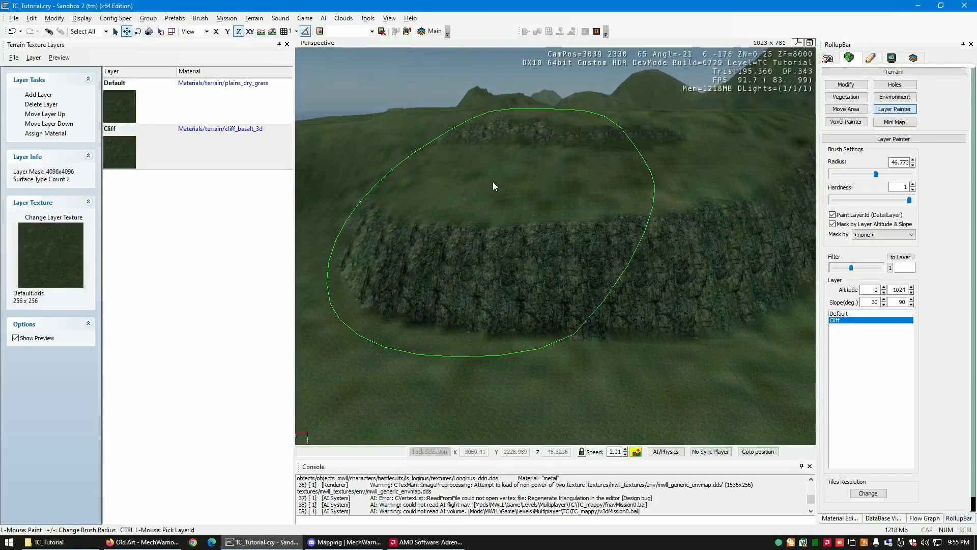
pyautogui.press('w')
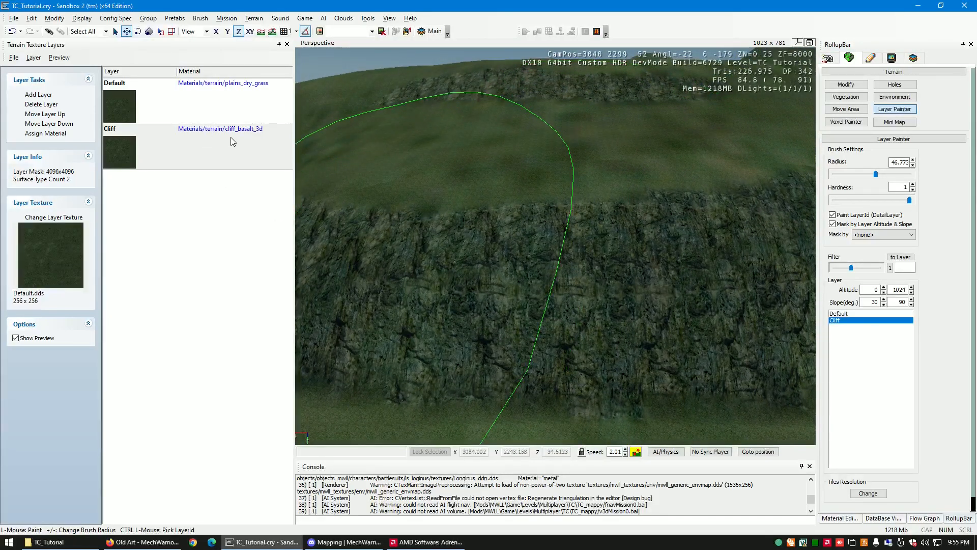
pyautogui.moveTo(628, 230); pyautogui.dragTo(636, 232, button='right')
pyautogui.press('s')
pyautogui.press('w')
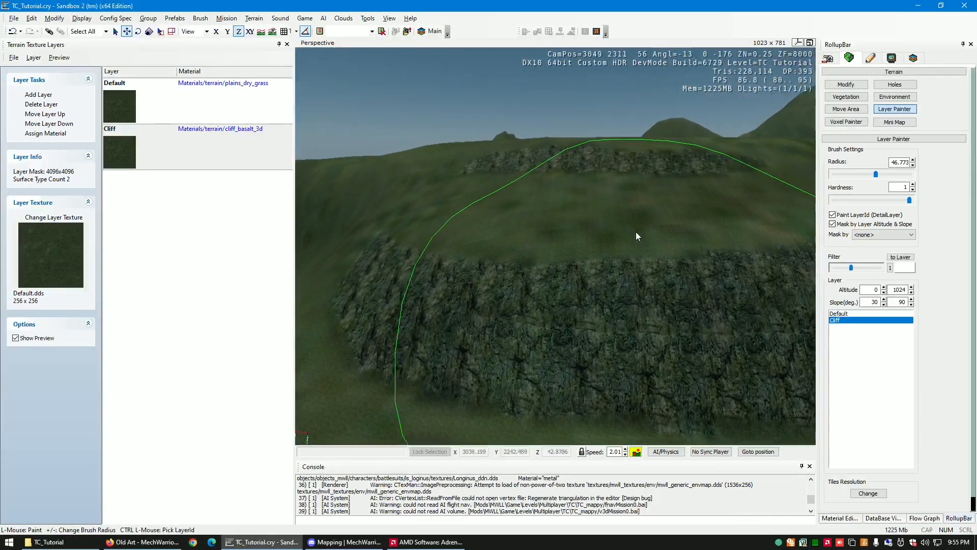
pyautogui.moveTo(565, 214); pyautogui.dragTo(569, 222, button='right')
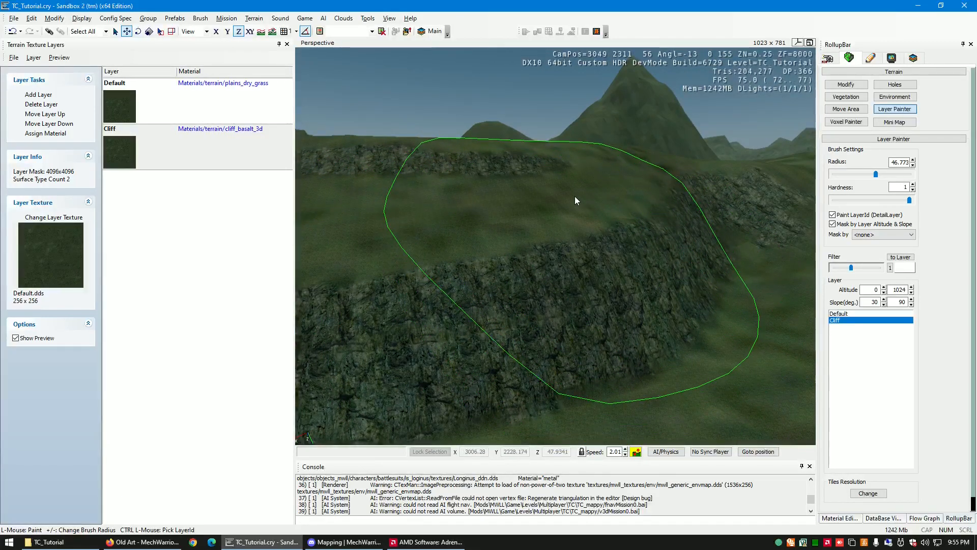
pyautogui.press('Escape')
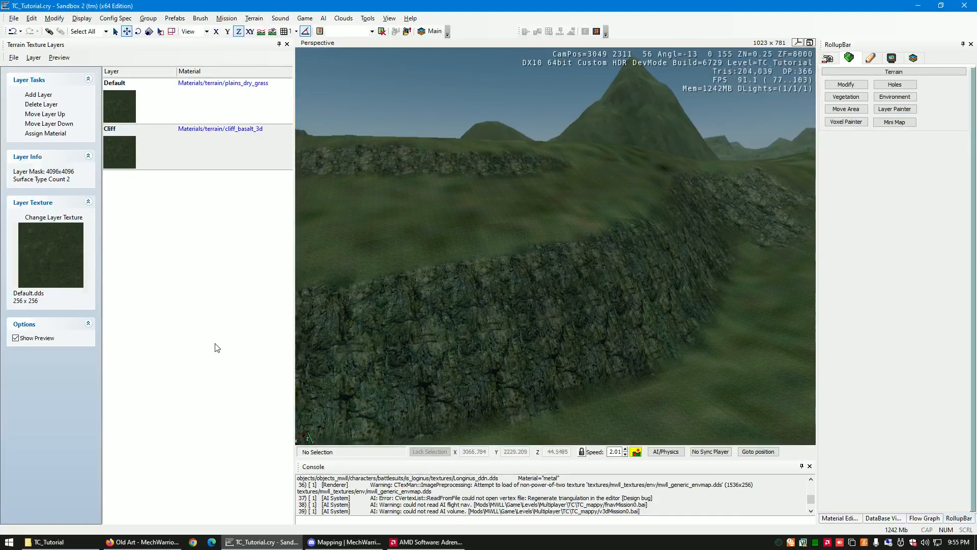
# - Assign the cliff_flat_brown_grey material to the Cliff layer and check it on the terraced cliff
pyautogui.click(230, 145)
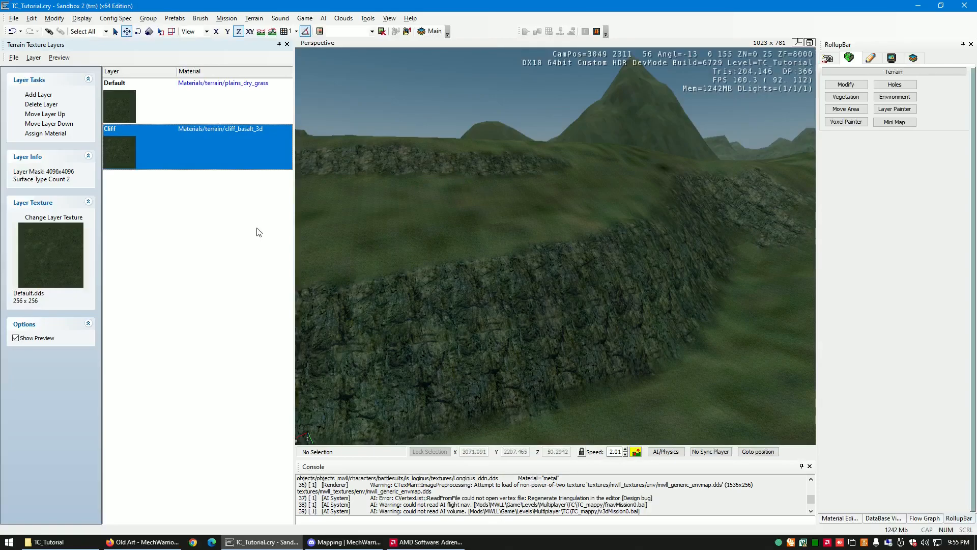
pyautogui.click(243, 130)
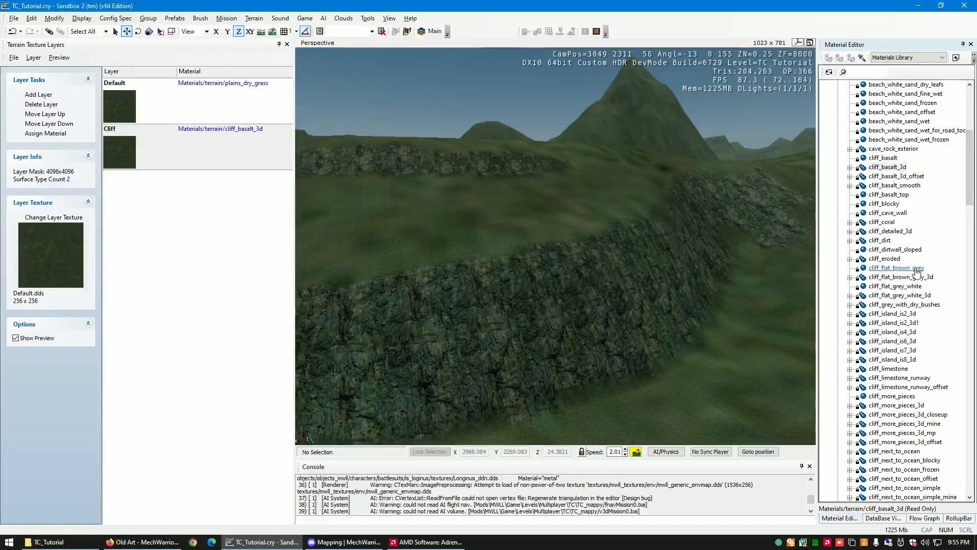
pyautogui.moveTo(972, 186); pyautogui.dragTo(973, 189)
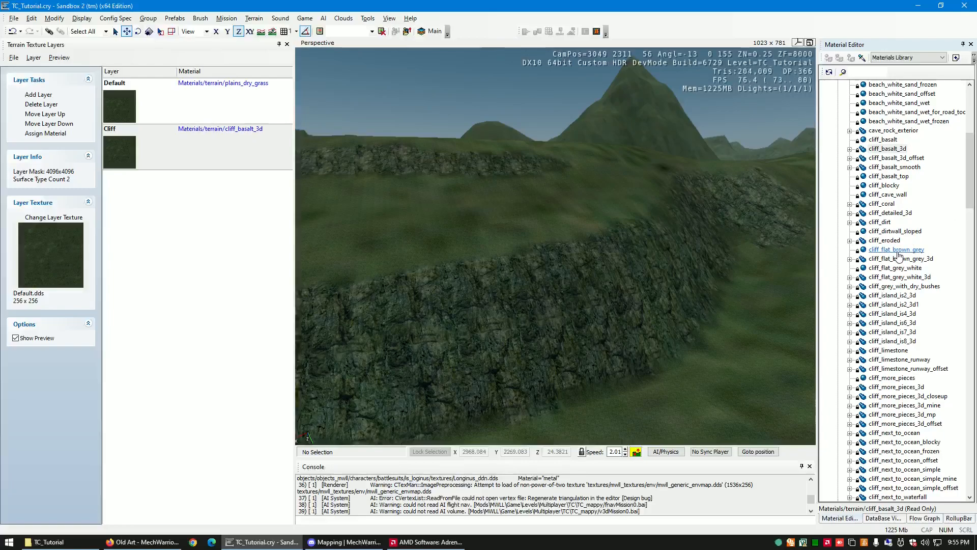
pyautogui.click(897, 250)
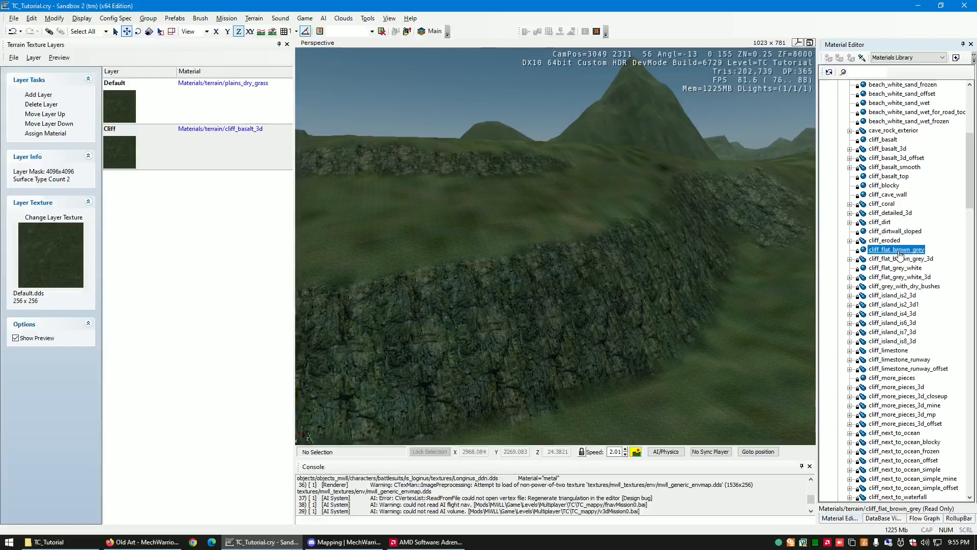
pyautogui.click(188, 163)
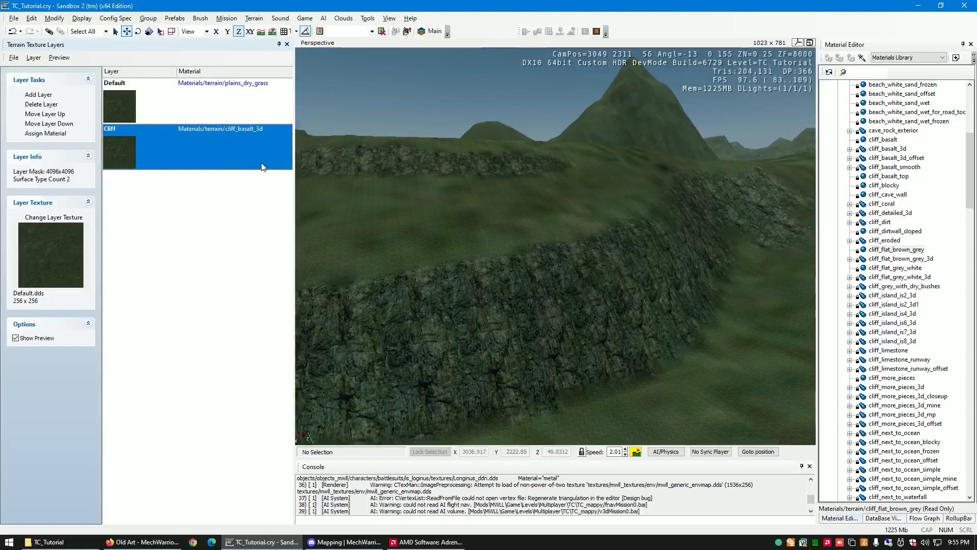
pyautogui.click(45, 134)
pyautogui.moveTo(685, 331); pyautogui.dragTo(687, 335, button='right')
pyautogui.press('s')
pyautogui.press('s')
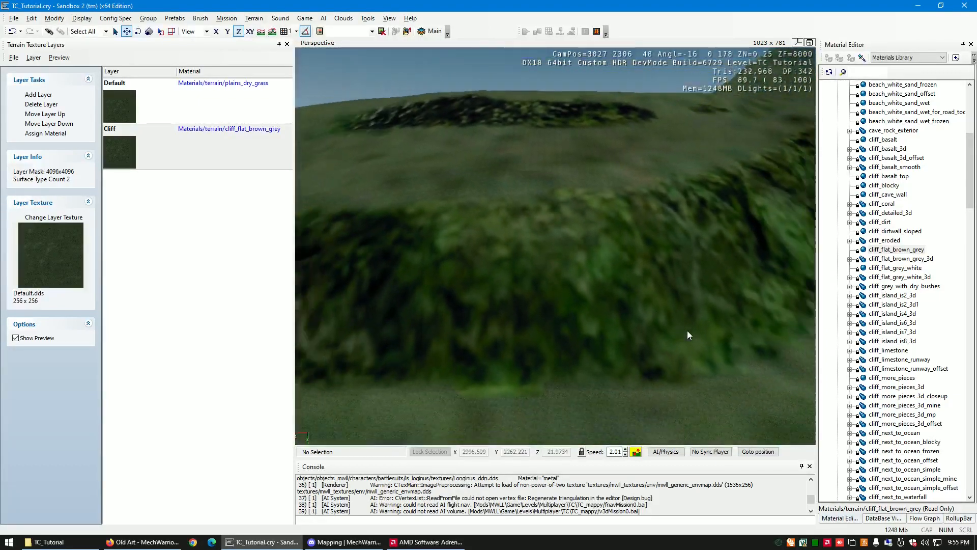
# - Assign the cliff_coral material to the Cliff layer and check it on the terraced cliff
pyautogui.click(886, 204)
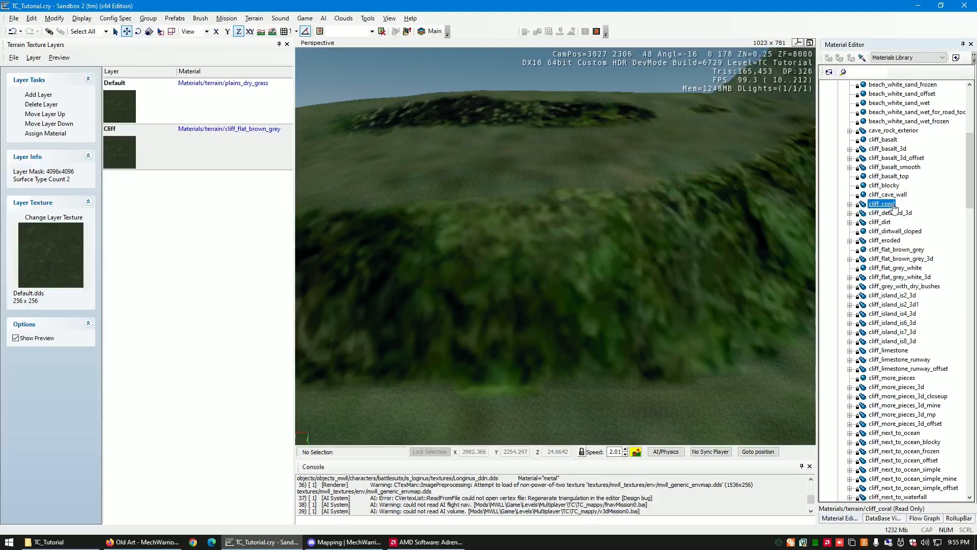
pyautogui.click(46, 133)
pyautogui.press('w')
pyautogui.moveTo(545, 283); pyautogui.dragTo(547, 283, button='right')
pyautogui.press('s')
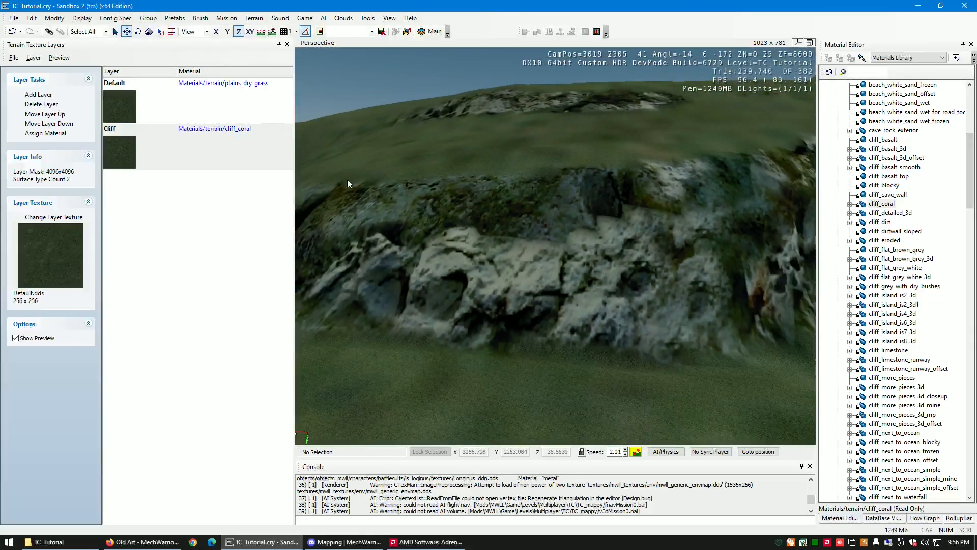
# - Set the Cliff layer's detail scale to 0.5 and check the rock texture on the slope
pyautogui.moveTo(294, 189); pyautogui.dragTo(565, 188)
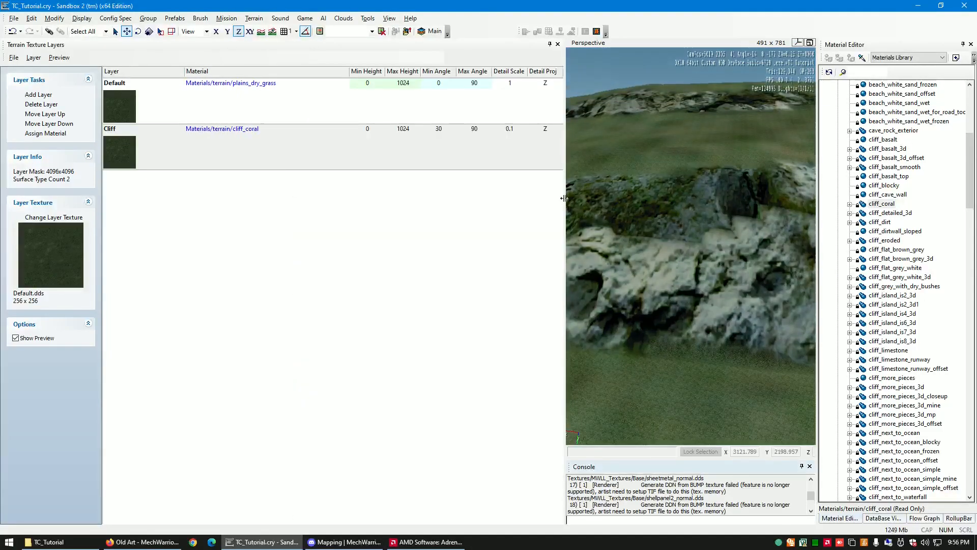
pyautogui.click(515, 134)
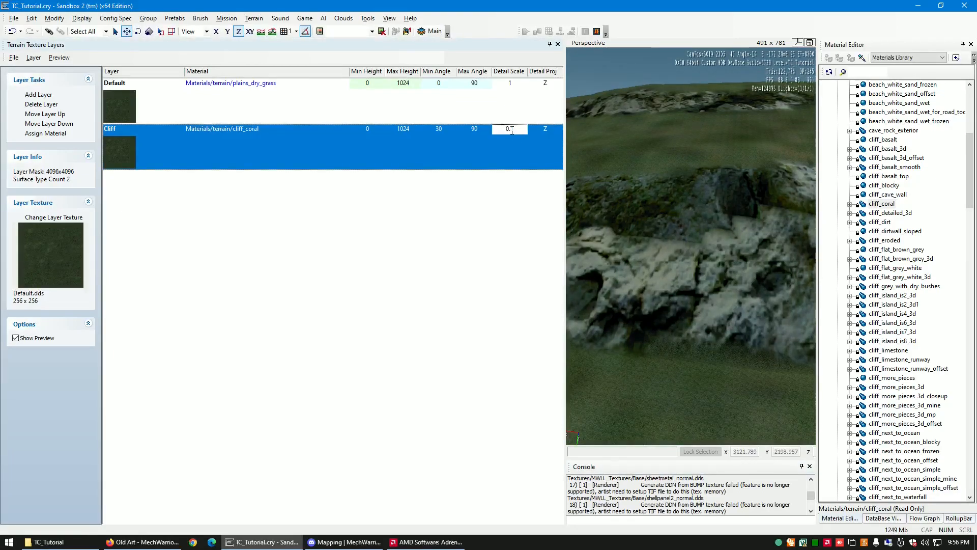
pyautogui.press('Return')
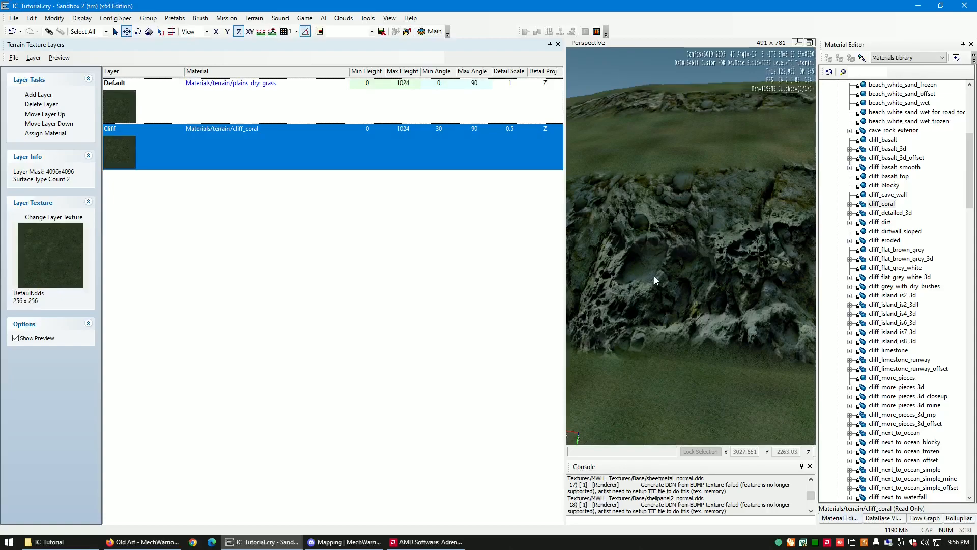
pyautogui.moveTo(616, 318)
pyautogui.mouseDown(button='right')
pyautogui.moveTo(632, 318)
pyautogui.moveTo(618, 304)
pyautogui.mouseUp(button='right')
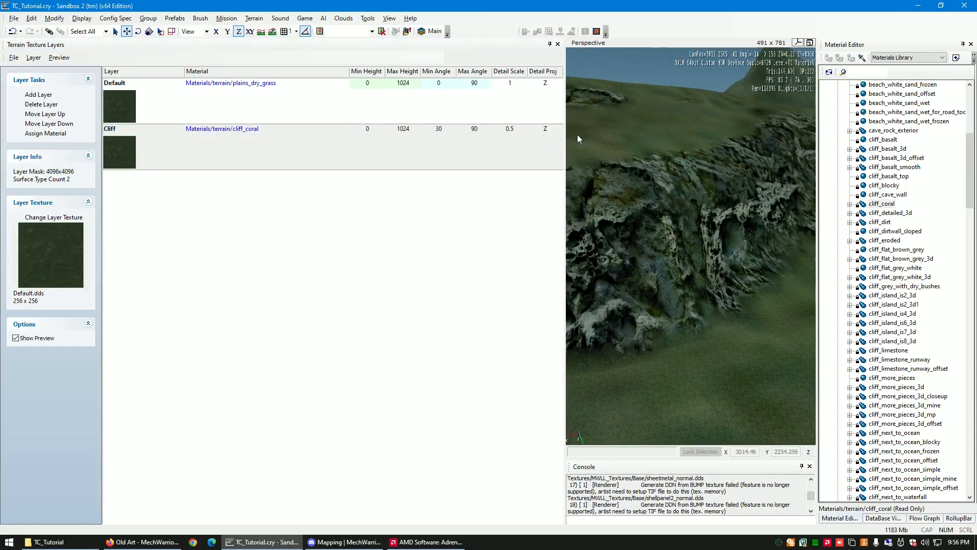
pyautogui.moveTo(494, 161); pyautogui.dragTo(343, 178)
# - Examine the textured hills and valleys of the terrain from high above
pyautogui.moveTo(517, 259); pyautogui.dragTo(521, 259, button='right')
pyautogui.press('w')
pyautogui.press('w')
pyautogui.press('w')
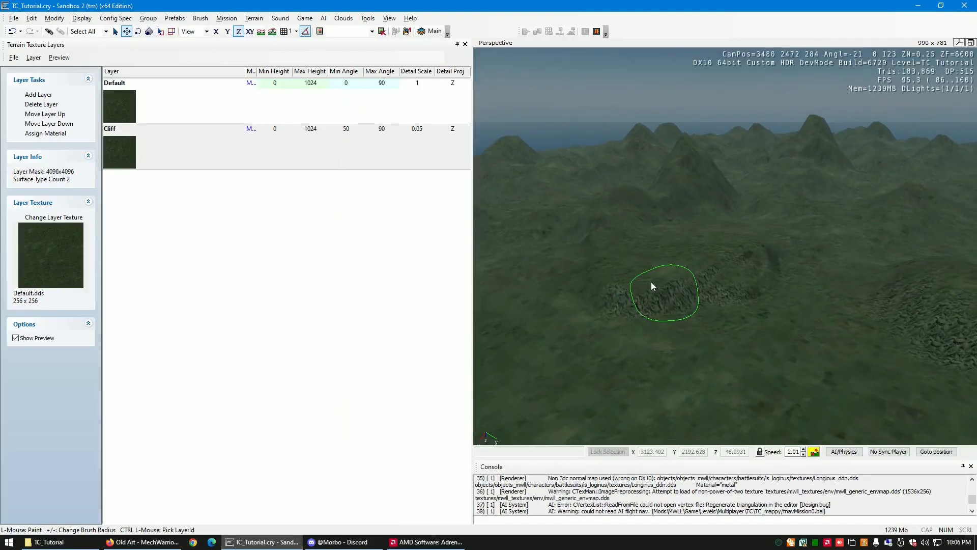
pyautogui.press('w')
pyautogui.press('a')
pyautogui.moveTo(652, 282)
pyautogui.mouseDown(button='right')
pyautogui.moveTo(665, 281)
pyautogui.moveTo(641, 279)
pyautogui.moveTo(669, 294)
pyautogui.moveTo(651, 282)
pyautogui.mouseUp(button='right')
pyautogui.press('s')
pyautogui.press('d')
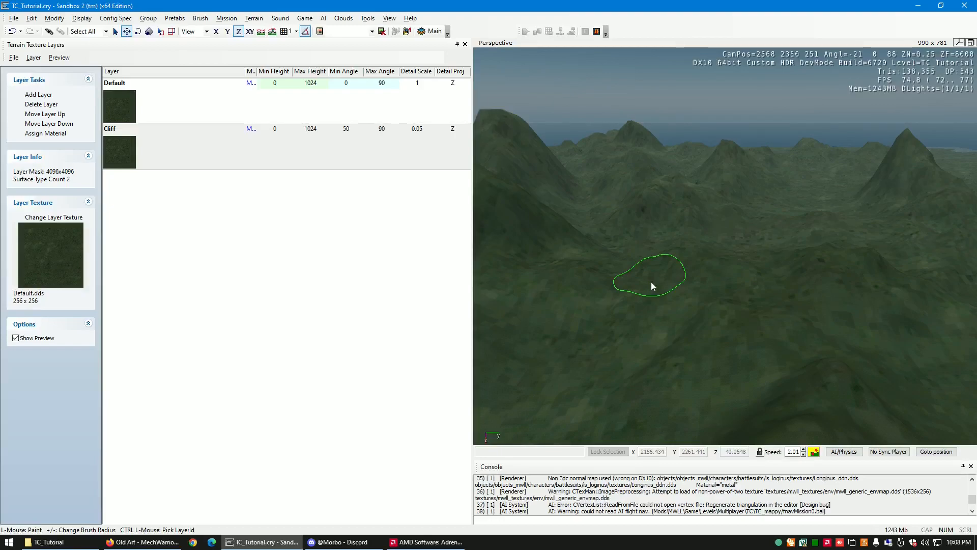
# - Examine the grass-textured hills, valleys and distant peaks from several low viewpoints across the terrain
pyautogui.moveTo(734, 258); pyautogui.dragTo(732, 263, button='right')
pyautogui.press('w')
pyautogui.press('w')
pyautogui.press('w')
pyautogui.press('s')
pyautogui.press('w')
pyautogui.press('s')
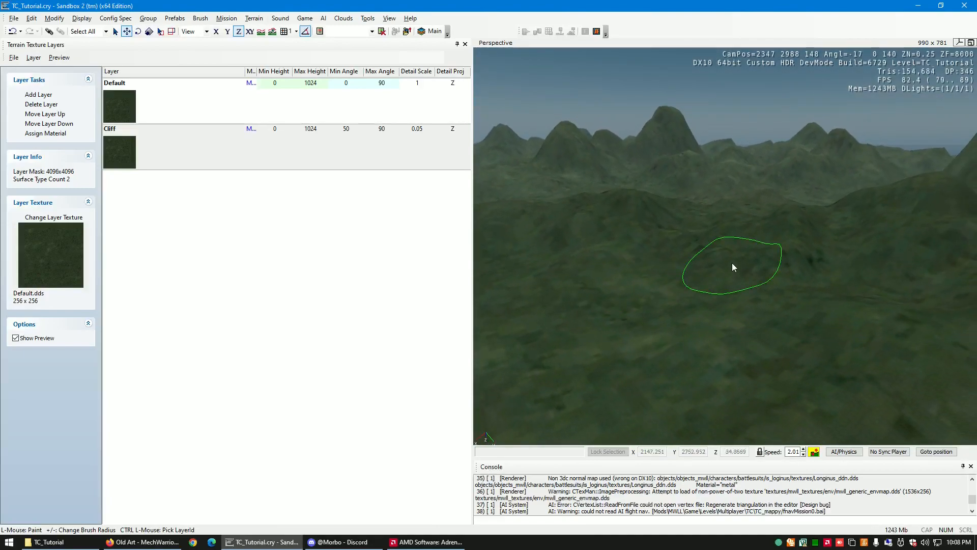
pyautogui.moveTo(610, 340); pyautogui.dragTo(611, 340, button='right')
pyautogui.press('w')
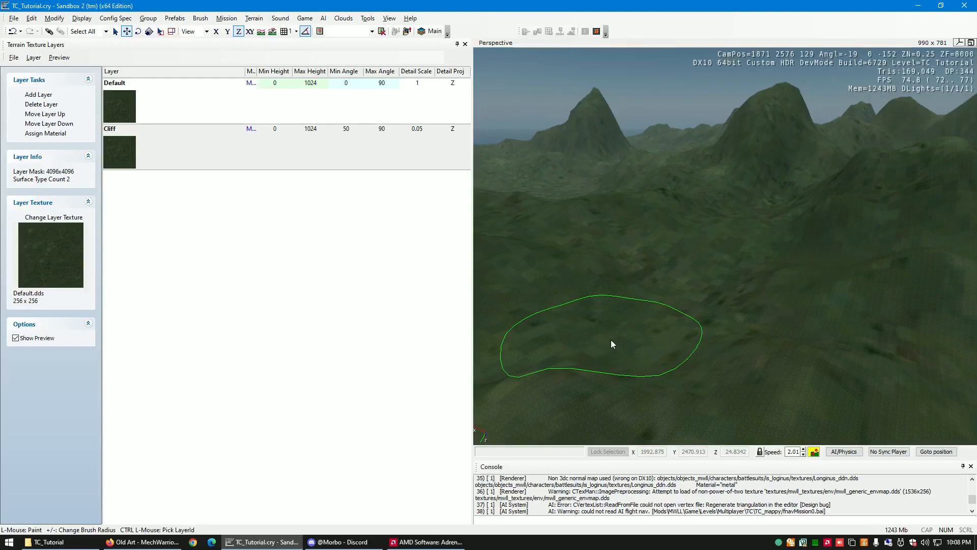
pyautogui.press('w')
pyautogui.moveTo(682, 342); pyautogui.dragTo(682, 343, button='right')
pyautogui.press('w')
pyautogui.press('w')
pyautogui.press('w')
pyautogui.press('w')
# - Show the RollupBar and dock it beside the perspective viewport
pyautogui.click(367, 19)
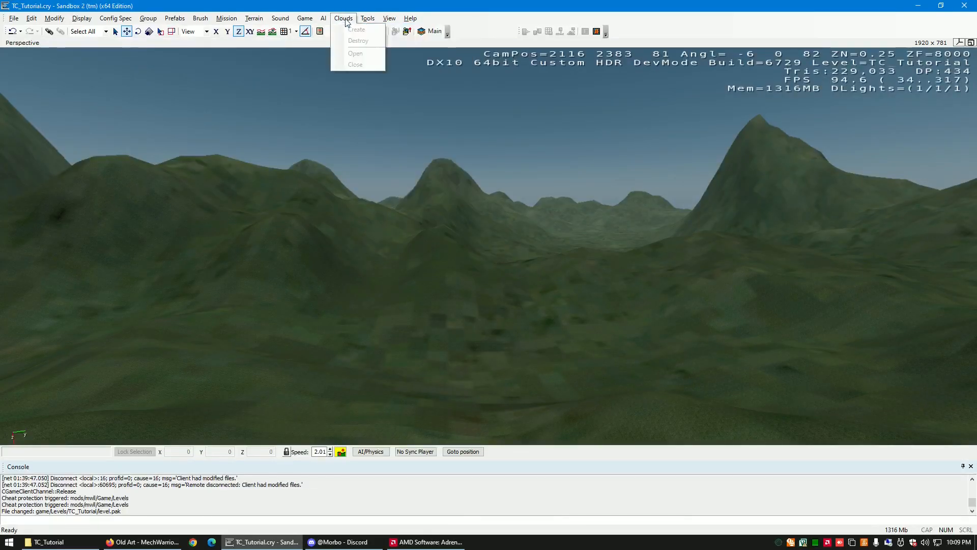
pyautogui.moveTo(389, 19)
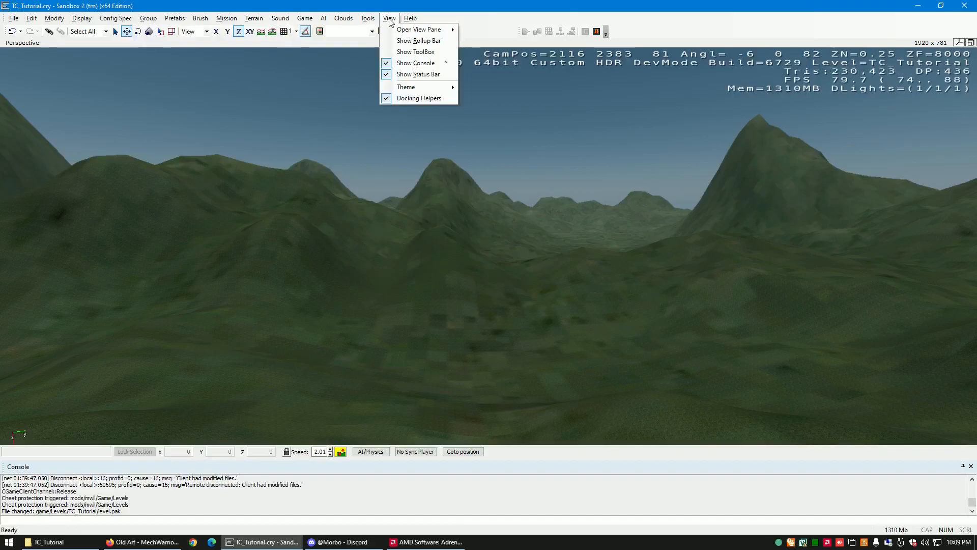
pyautogui.click(407, 41)
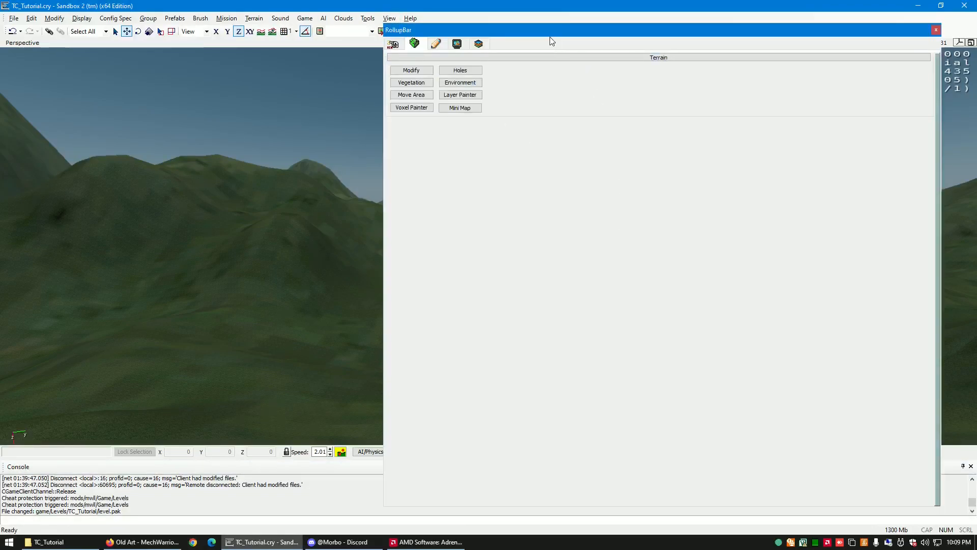
pyautogui.moveTo(619, 33); pyautogui.dragTo(961, 281)
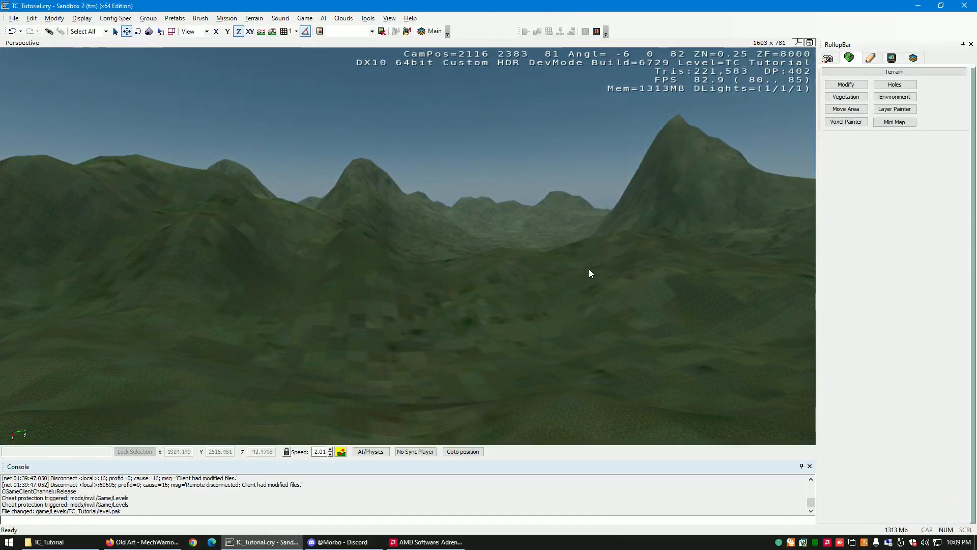
# - Save the level under the new name TC_Tutorial-1a.cry in the TC_Tutorial folder
pyautogui.moveTo(505, 280); pyautogui.dragTo(508, 279, button='right')
pyautogui.press('w')
pyautogui.press('w')
pyautogui.press('w')
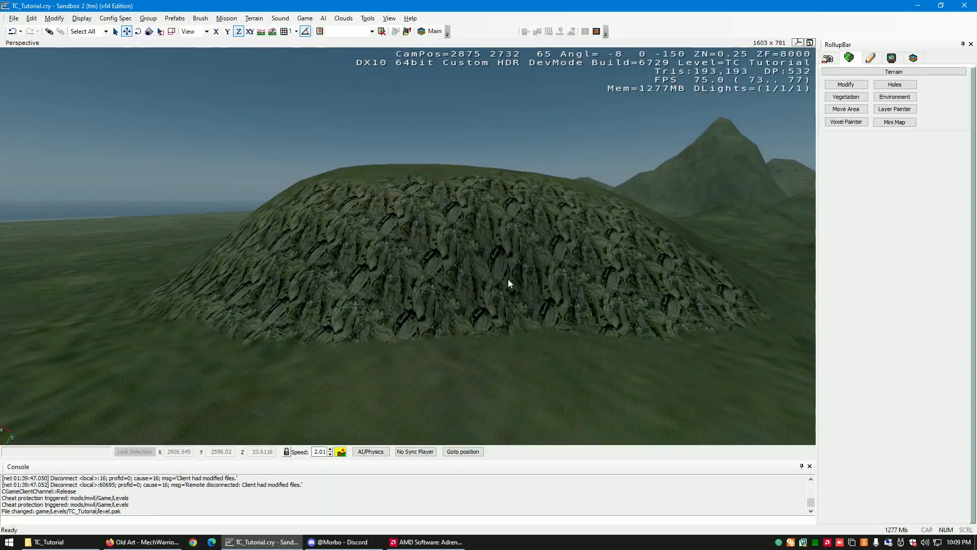
pyautogui.press('w')
pyautogui.moveTo(502, 306); pyautogui.dragTo(499, 305, button='right')
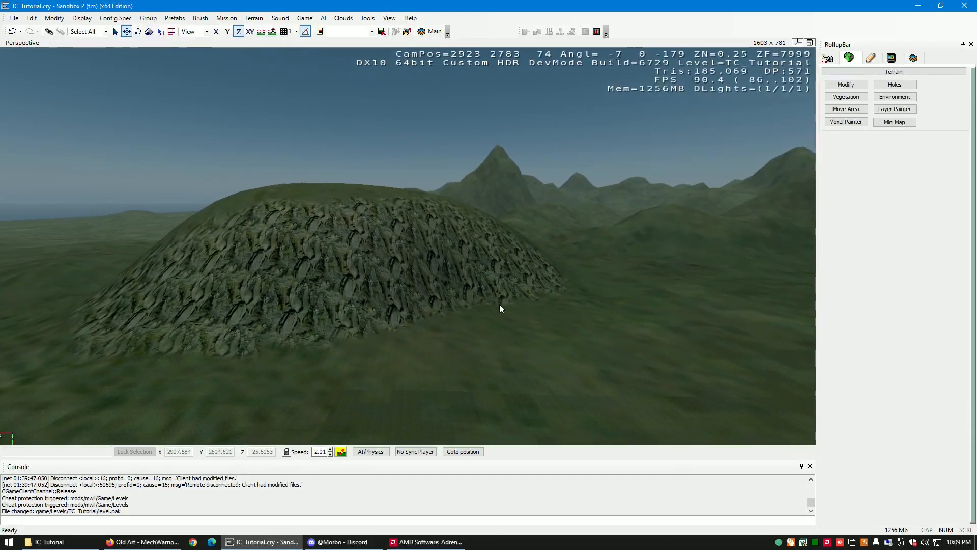
pyautogui.click(14, 19)
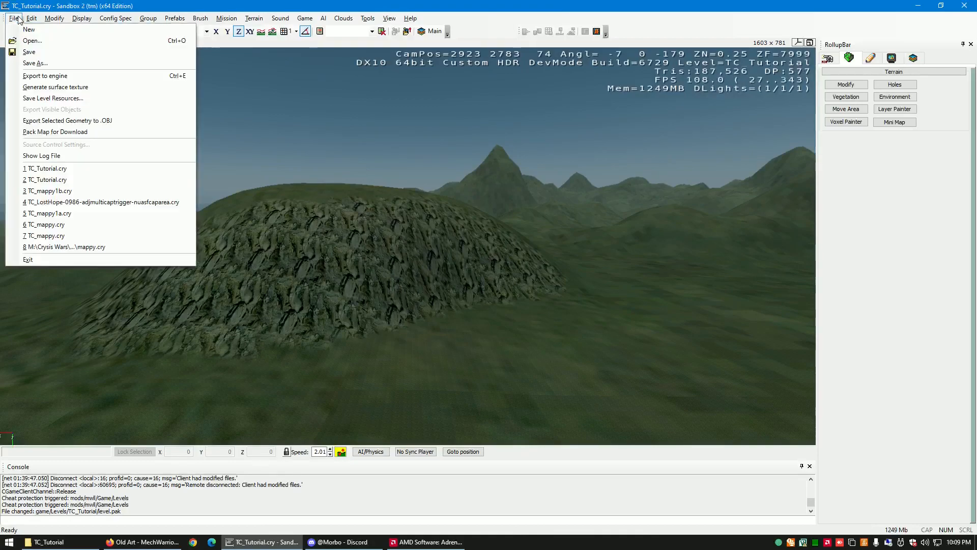
pyautogui.click(48, 63)
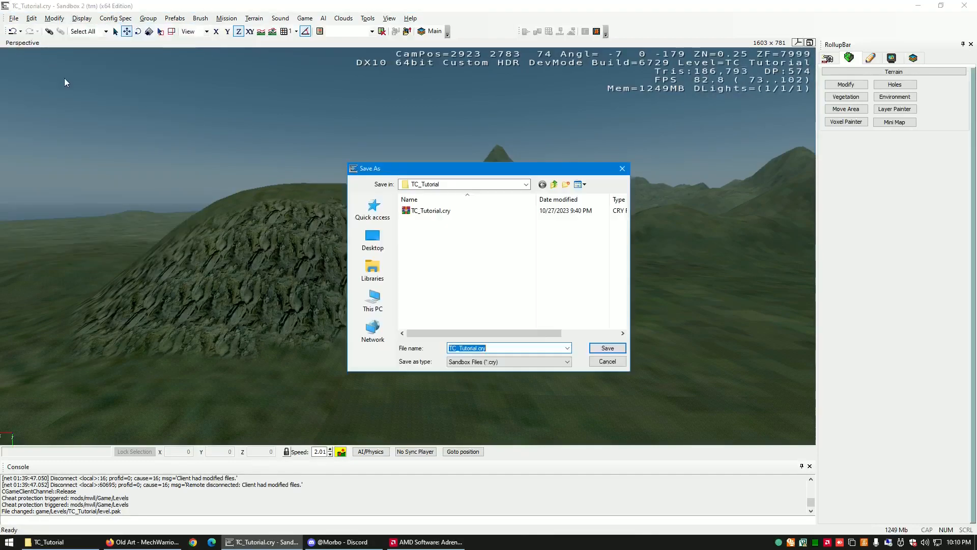
pyautogui.click(477, 348)
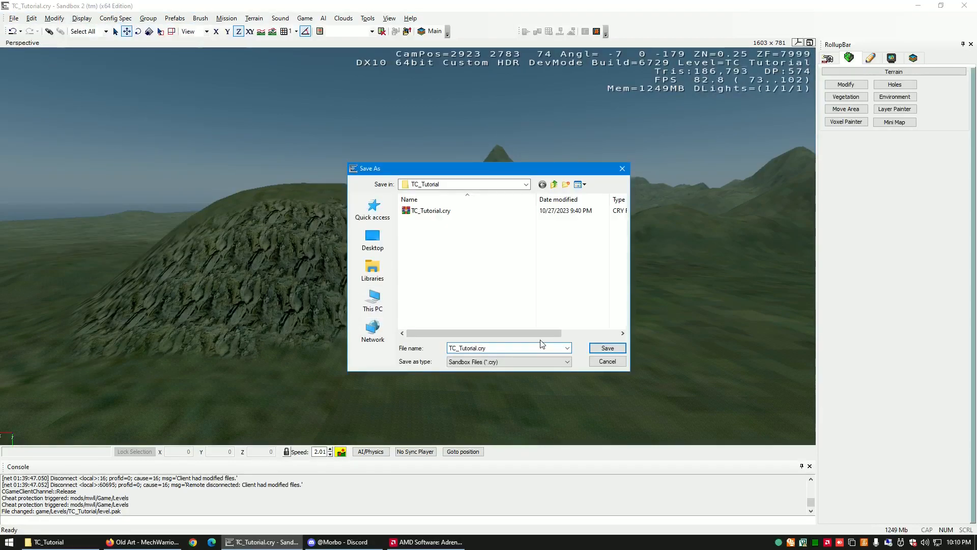
pyautogui.write('-1a')
pyautogui.press('Return')
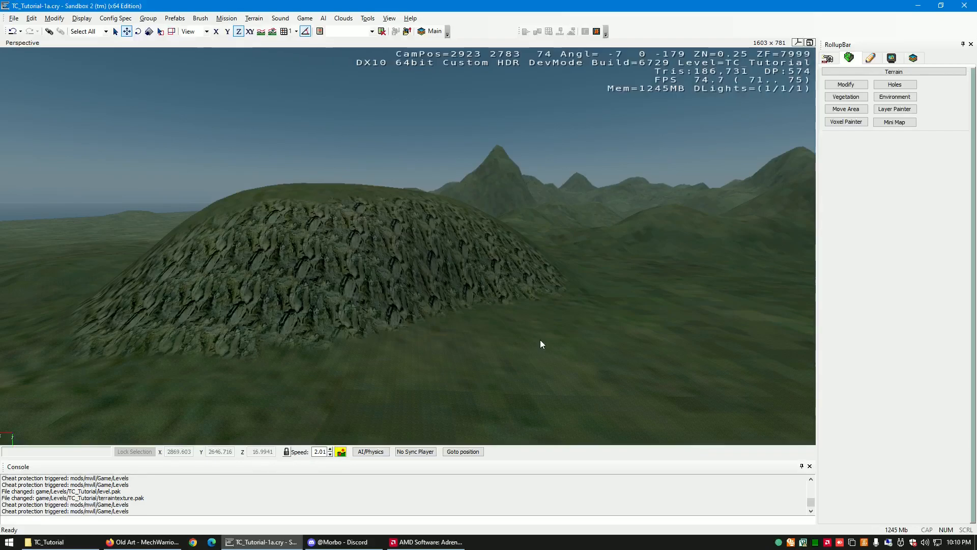
# - Examine the cliff texture on the steep side of the rounded hill from different distances and angles
pyautogui.press('d')
pyautogui.moveTo(460, 317); pyautogui.dragTo(459, 321, button='right')
pyautogui.press('w')
pyautogui.press('s')
pyautogui.press('w')
pyautogui.press('d')
pyautogui.press('w')
pyautogui.press('a')
pyautogui.press('s')
pyautogui.press('a')
pyautogui.press('d')
pyautogui.press('w')
pyautogui.press('d')
pyautogui.press('a')
pyautogui.press('a')
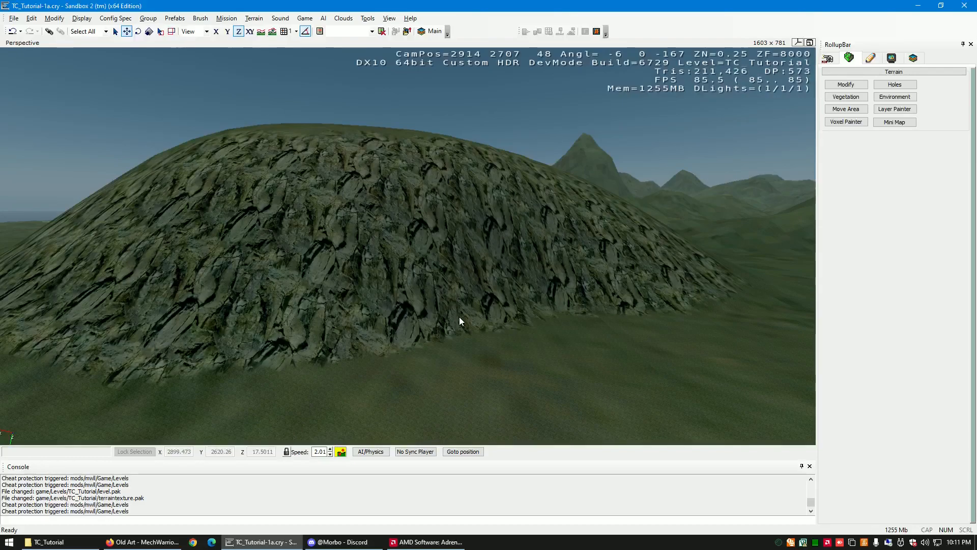
# - Save another incremental copy of the level as TC_Tutorial-1b.cry in the same folder
pyautogui.click(14, 18)
pyautogui.click(46, 63)
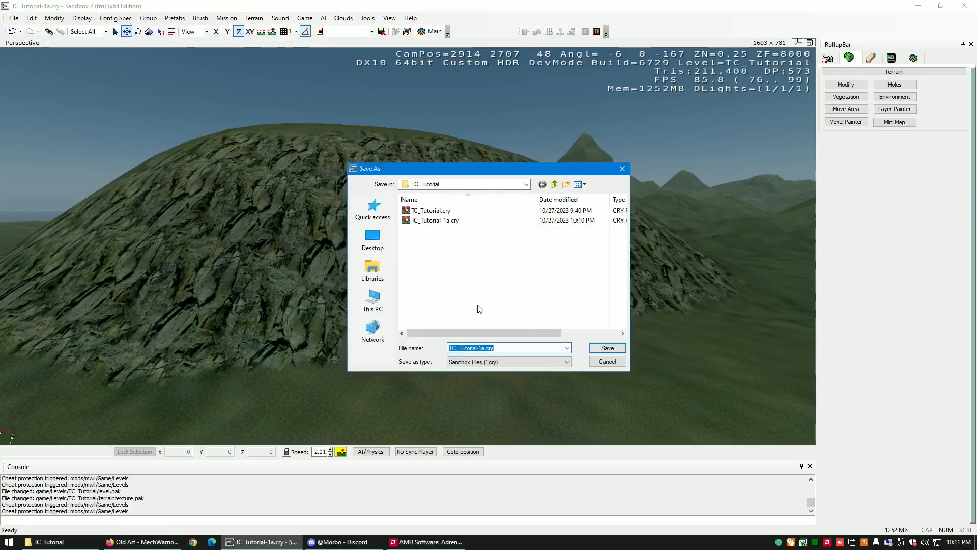
pyautogui.click(485, 346)
pyautogui.press('BackSpace')
pyautogui.write('b')
pyautogui.press('Return')
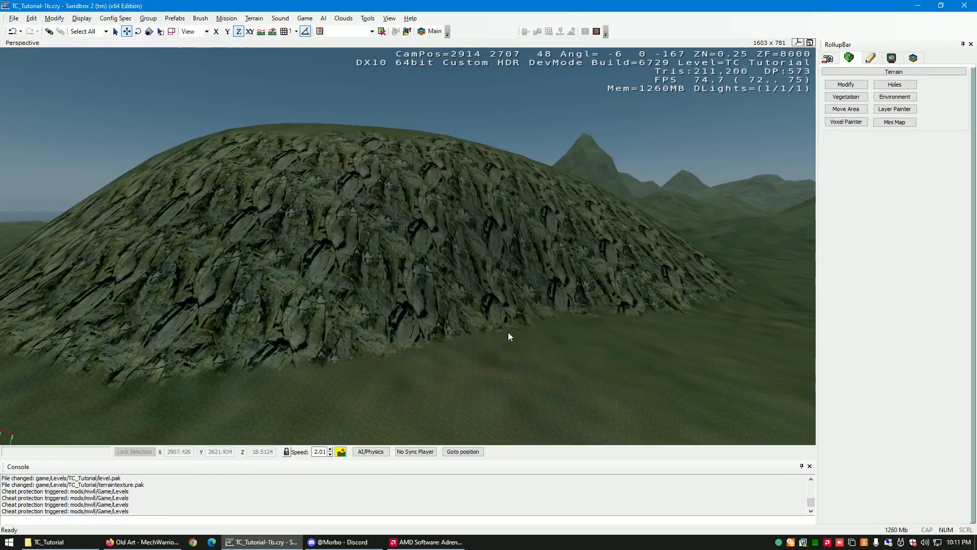
# - Inspect the rock detail and its transition to grass along the foot of the rounded hill up close
pyautogui.moveTo(499, 338); pyautogui.dragTo(498, 339, button='right')
pyautogui.press('a')
pyautogui.press('d')
pyautogui.press('w')
pyautogui.press('d')
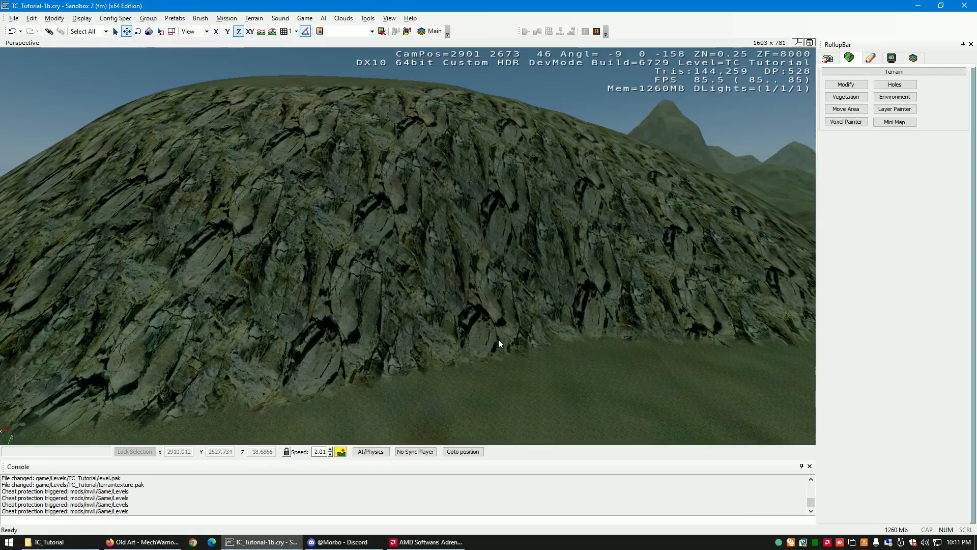
pyautogui.press('a')
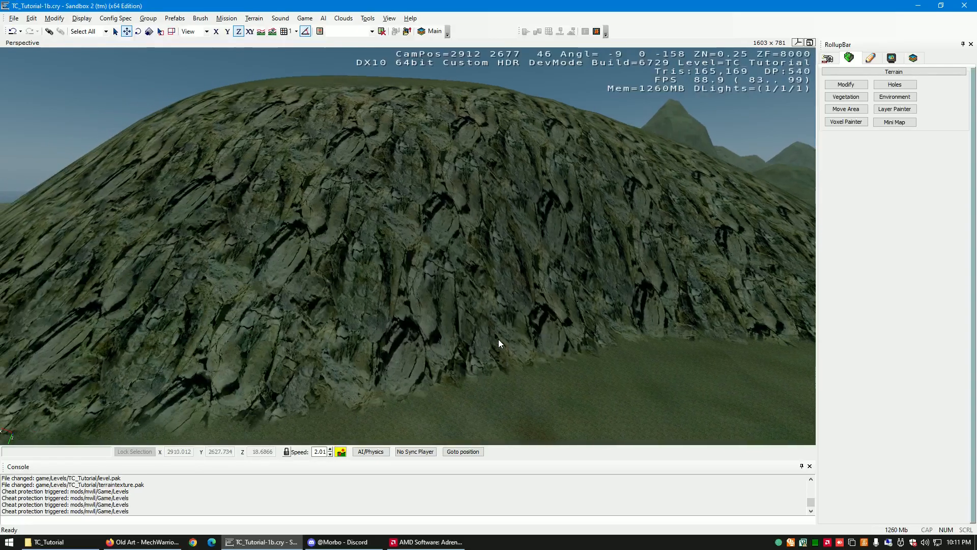
pyautogui.moveTo(499, 339); pyautogui.dragTo(497, 339, button='right')
pyautogui.press('d')
pyautogui.press('w')
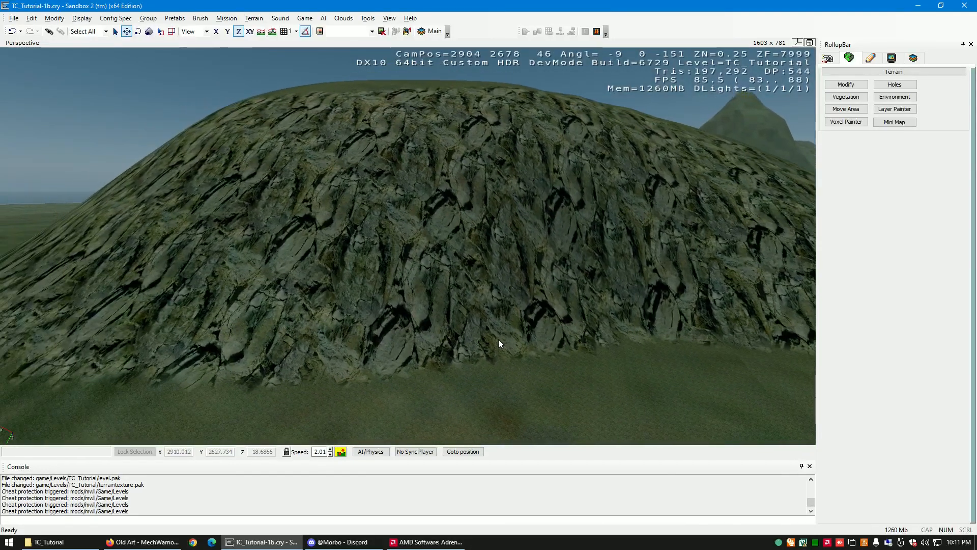
pyautogui.moveTo(498, 339); pyautogui.dragTo(504, 341, button='right')
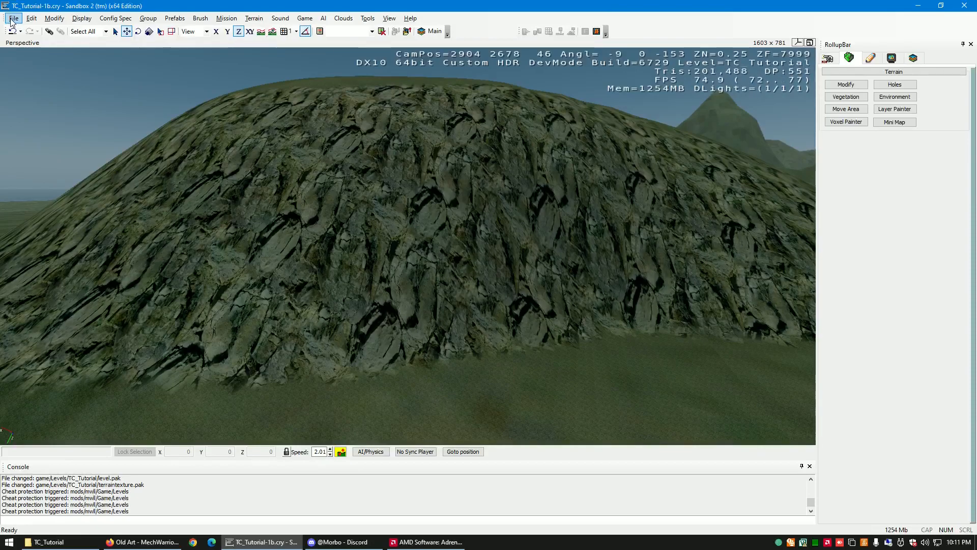
# - Open the editor preferences and review the general settings, including the undo levels
pyautogui.click(365, 19)
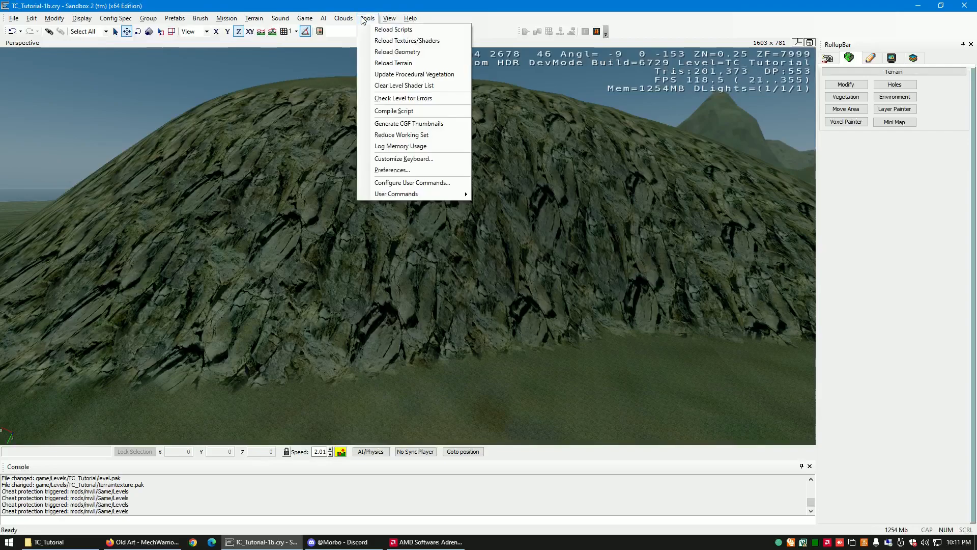
pyautogui.click(402, 170)
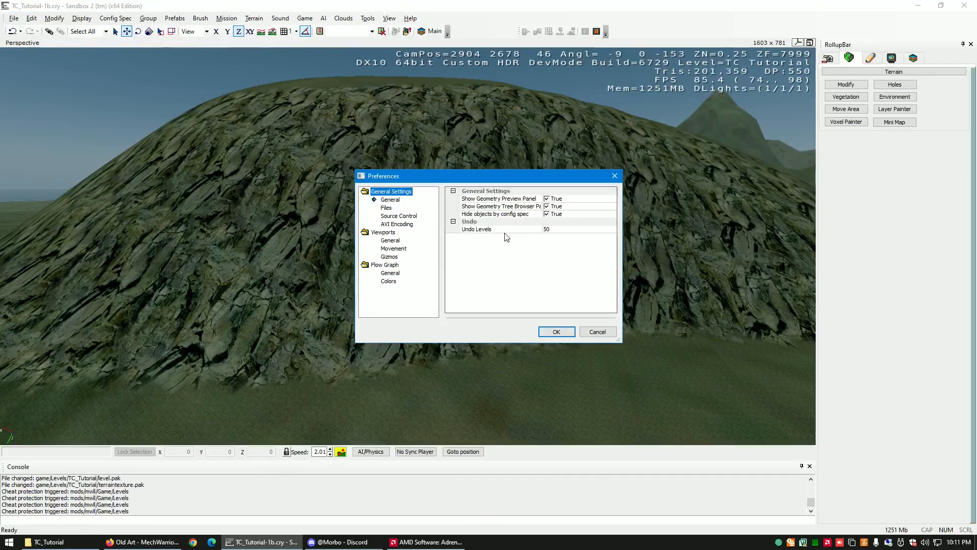
pyautogui.click(614, 176)
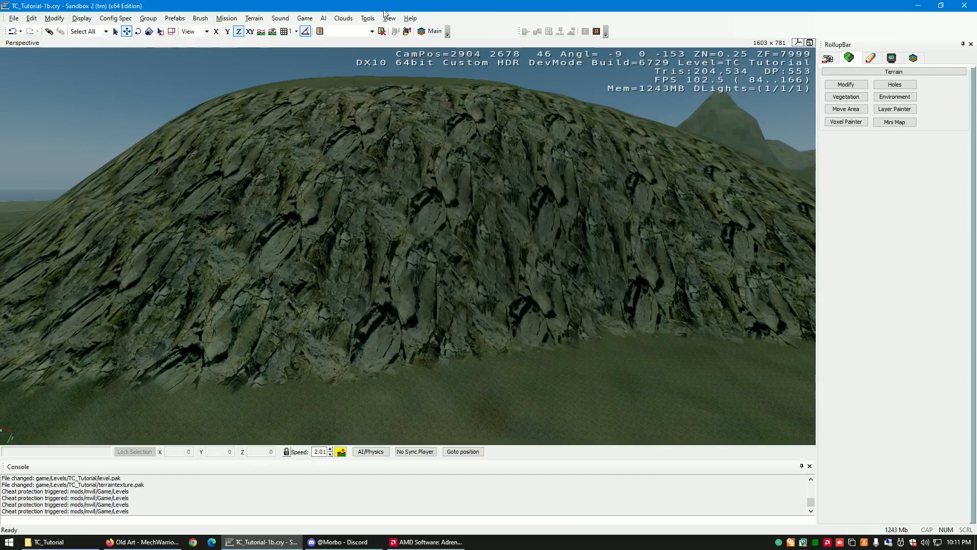
pyautogui.click(366, 18)
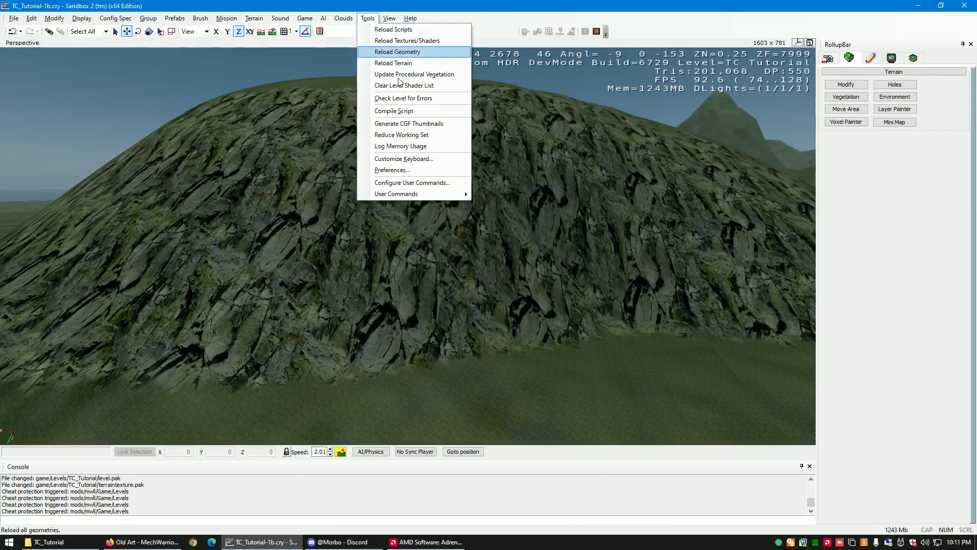
pyautogui.click(427, 170)
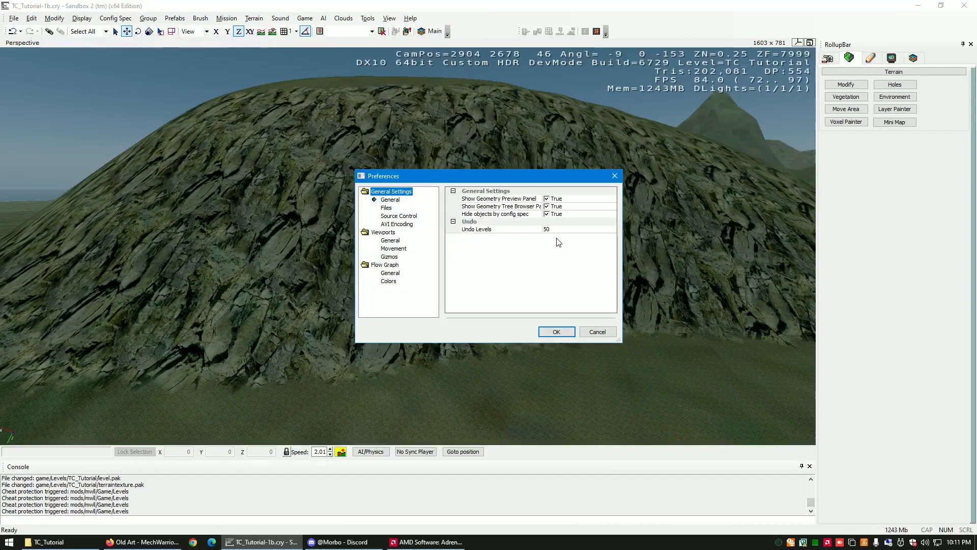
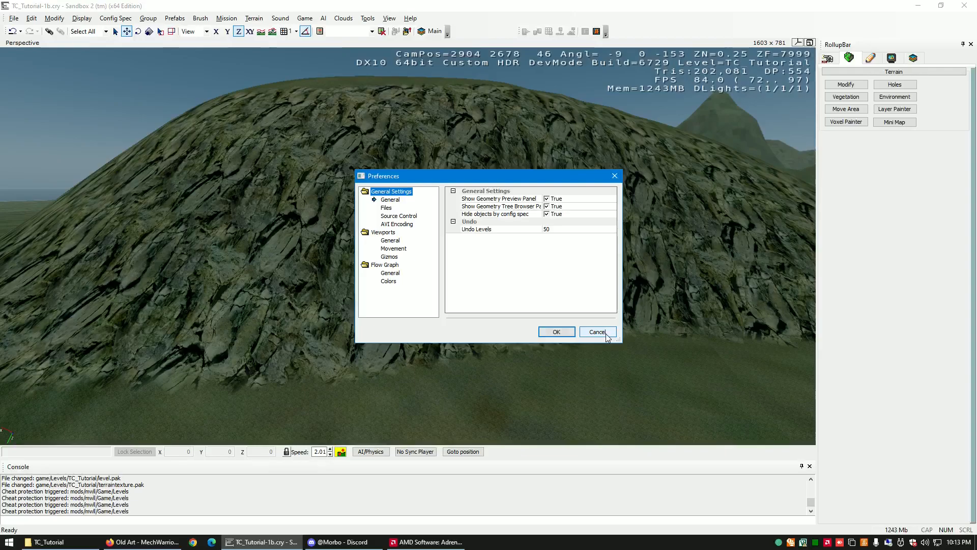
# - Dismiss the preferences without changes and examine the rounded hill's rock face from slightly different distances
pyautogui.click(597, 332)
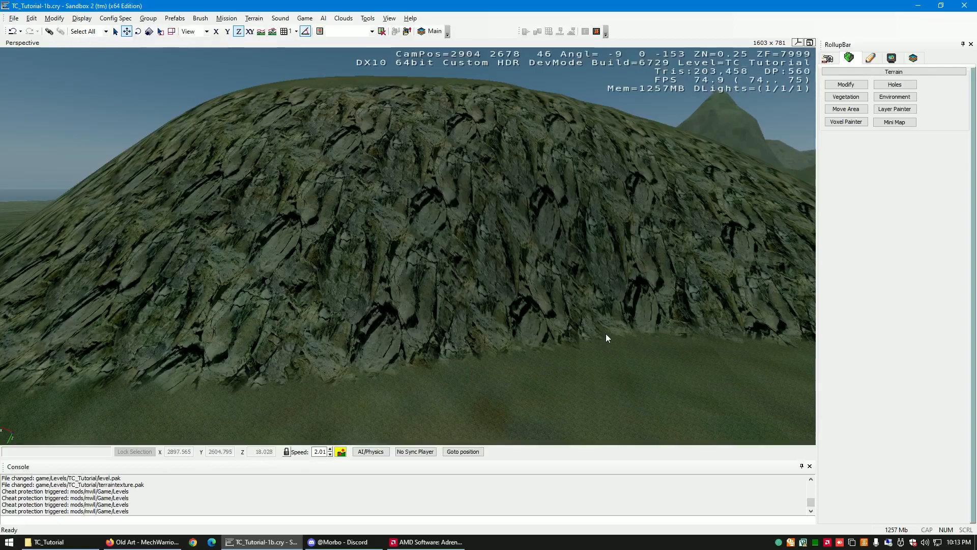
pyautogui.moveTo(573, 345); pyautogui.dragTo(572, 345, button='right')
pyautogui.press('w')
pyautogui.press('w')
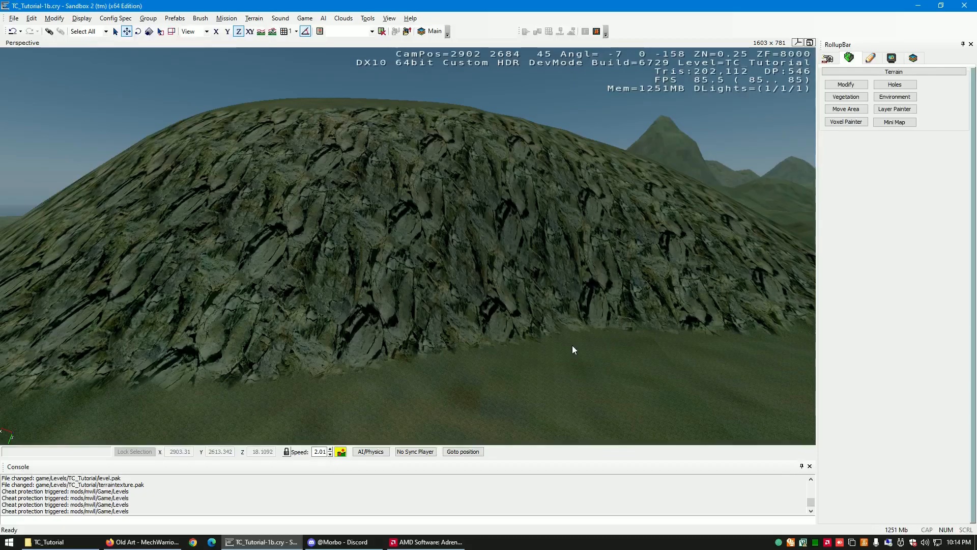
pyautogui.press('w')
pyautogui.moveTo(572, 345); pyautogui.dragTo(572, 345, button='right')
pyautogui.press('s')
pyautogui.press('w')
pyautogui.press('s')
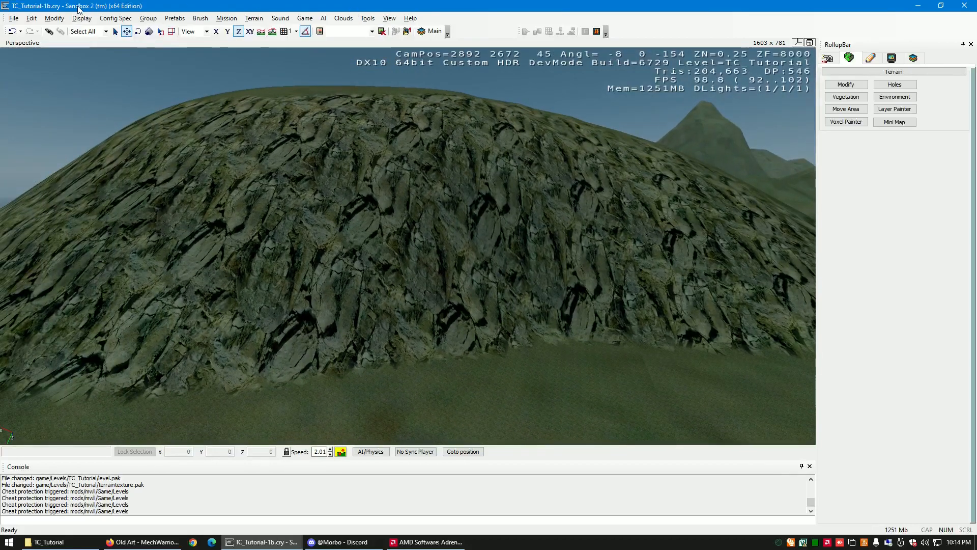
# - Export the level to the engine and regenerate the terrain's surface texture
pyautogui.click(11, 18)
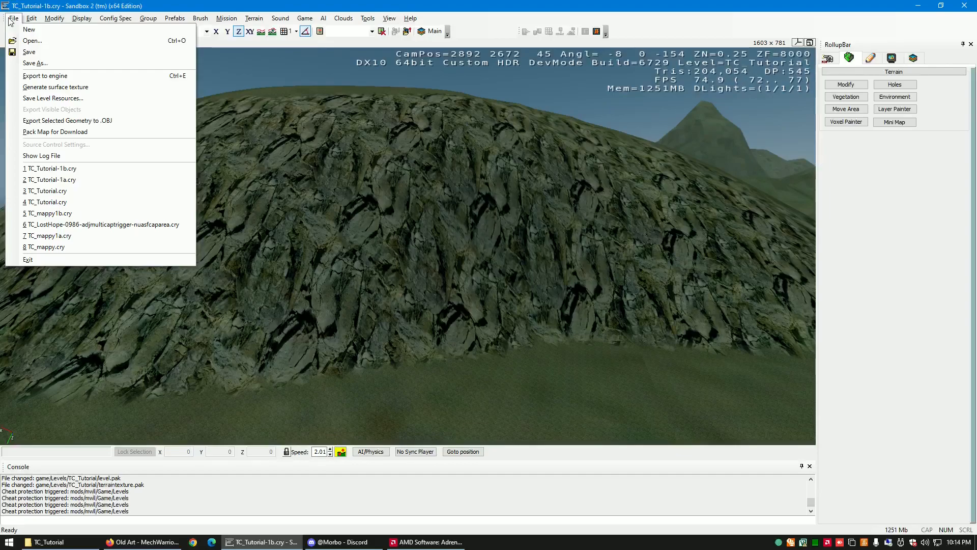
pyautogui.click(46, 76)
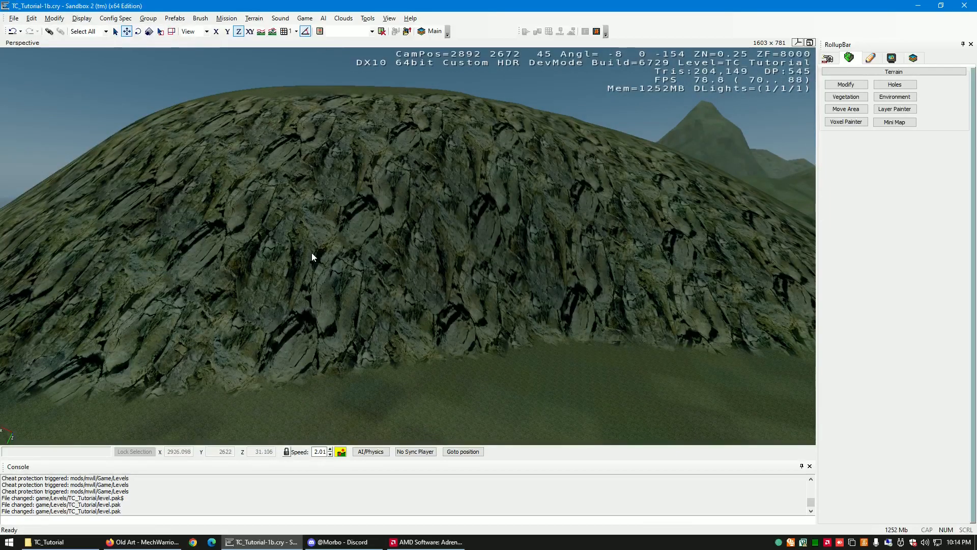
pyautogui.click(13, 19)
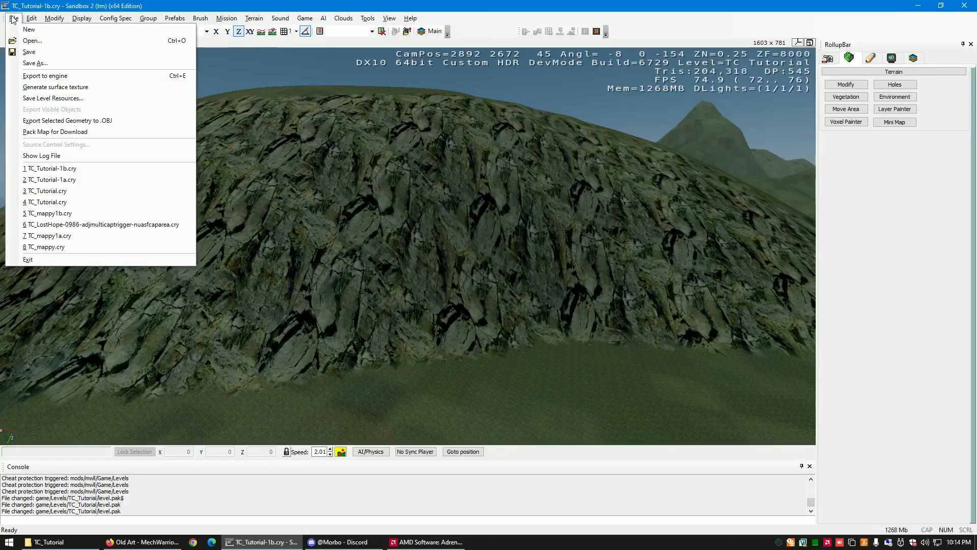
pyautogui.click(72, 89)
pyautogui.click(530, 215)
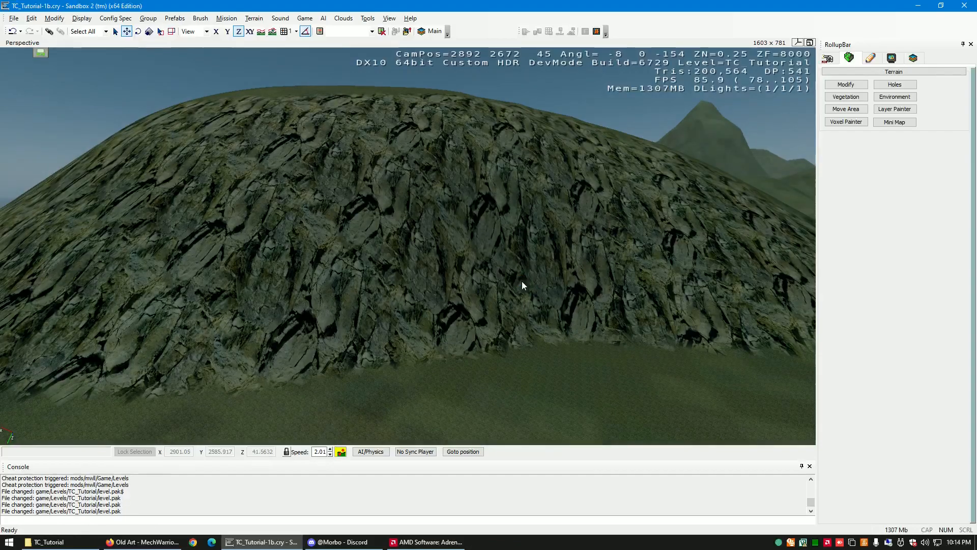
# - Inspect the regenerated texture on the rounded hill's cliff and the surrounding grass from several raised viewpoints
pyautogui.moveTo(520, 298); pyautogui.dragTo(522, 298, button='right')
pyautogui.press('s')
pyautogui.press('w')
pyautogui.press('a')
pyautogui.moveTo(517, 298); pyautogui.dragTo(519, 298, button='right')
pyautogui.press('w')
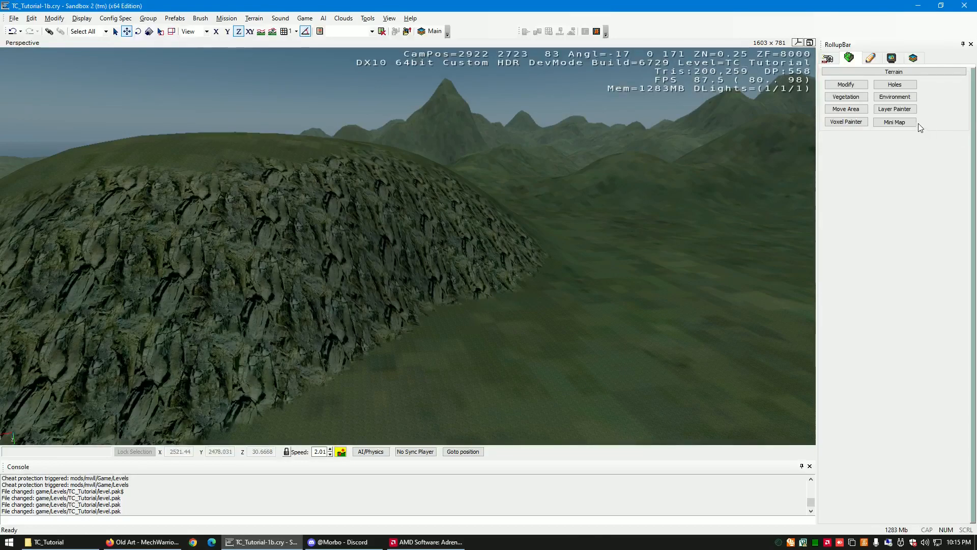
pyautogui.moveTo(519, 280); pyautogui.dragTo(519, 280, button='right')
pyautogui.press('a')
pyautogui.press('d')
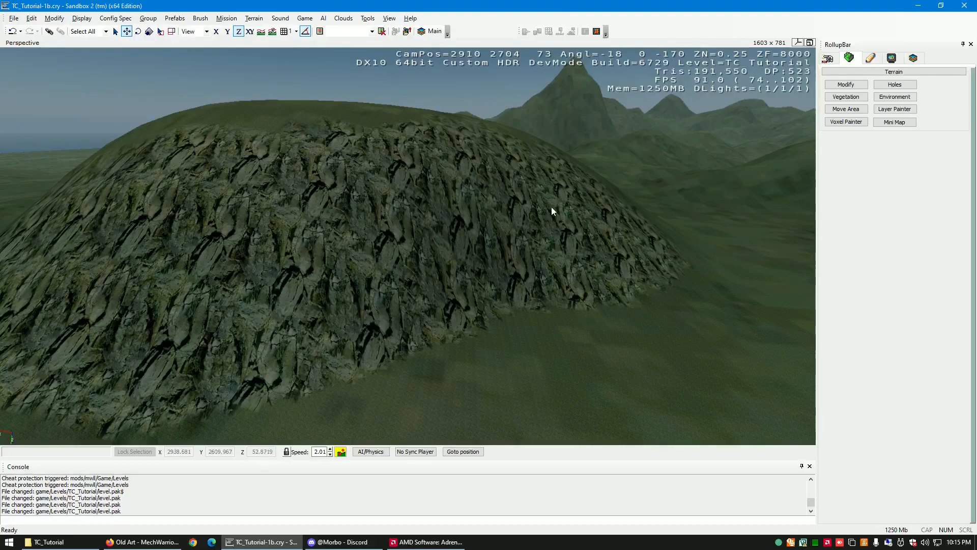
pyautogui.moveTo(564, 300); pyautogui.dragTo(564, 300, button='right')
pyautogui.press('a')
pyautogui.press('d')
pyautogui.press('d')
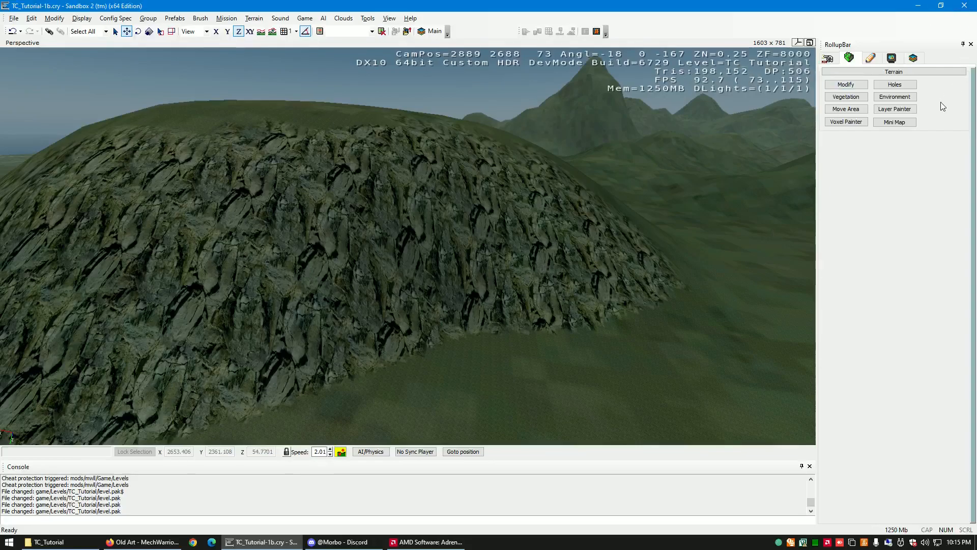
# - Set the environment's DetailLayersViewDistRatio to 1 and check the hill's rock detail from far away and close up
pyautogui.click(897, 97)
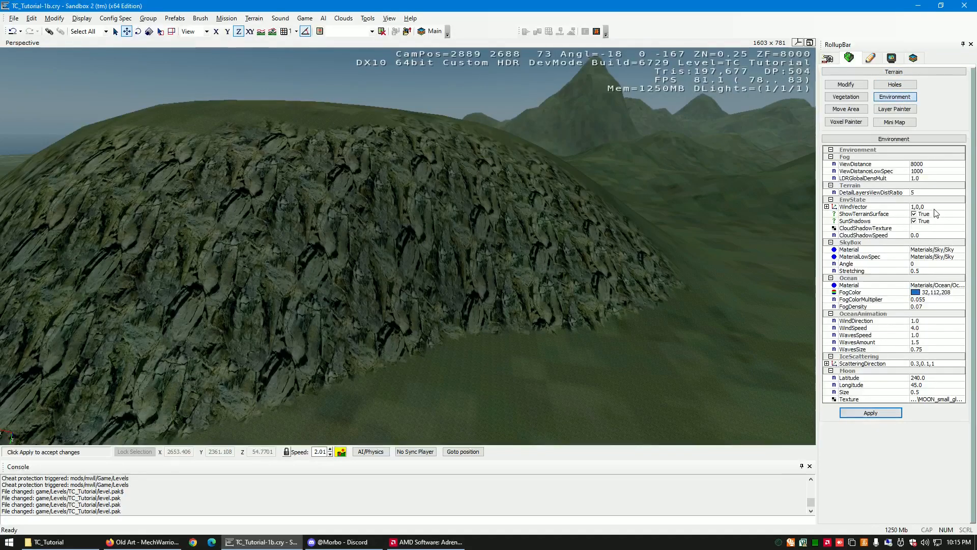
pyautogui.click(924, 192)
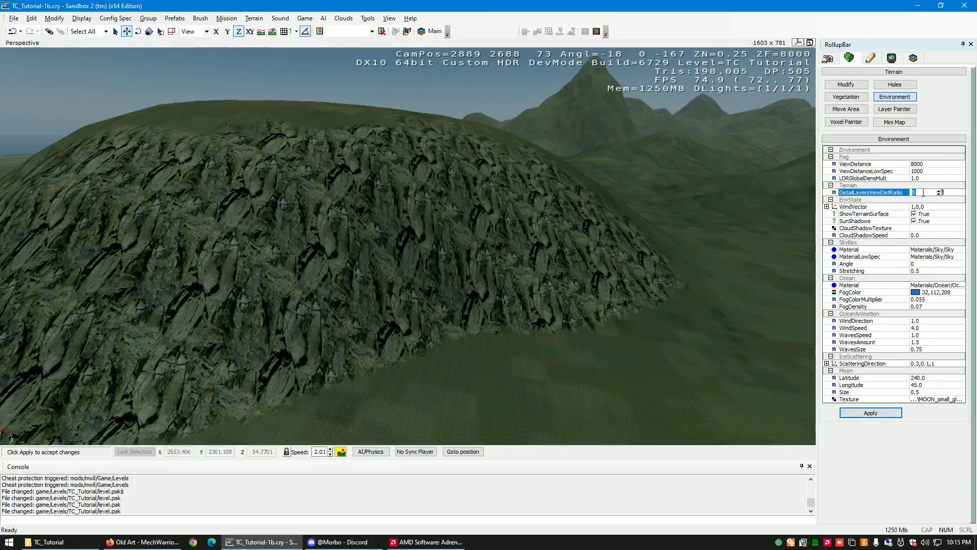
pyautogui.click(922, 192)
pyautogui.press('Return')
pyautogui.press('s')
pyautogui.moveTo(542, 257); pyautogui.dragTo(542, 257, button='right')
pyautogui.press('s')
pyautogui.press('w')
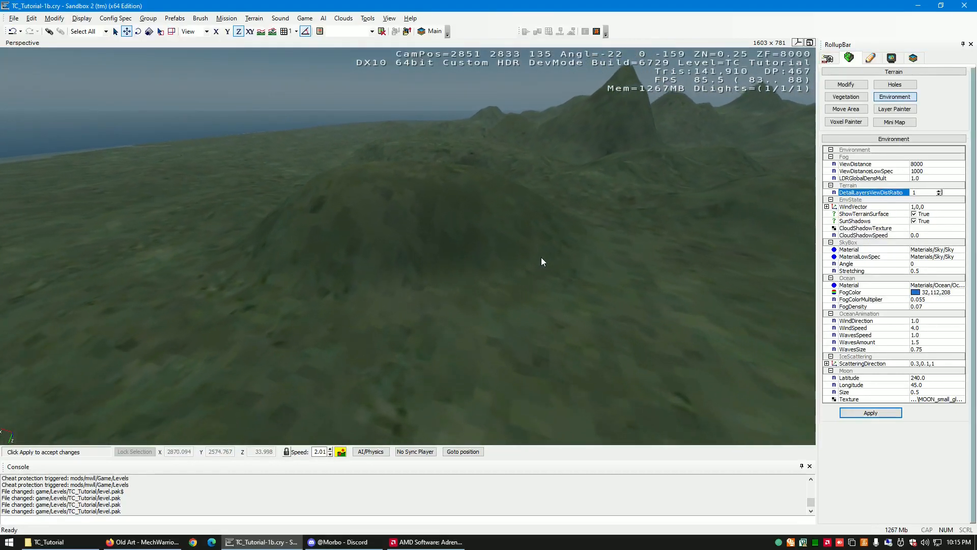
pyautogui.press('w')
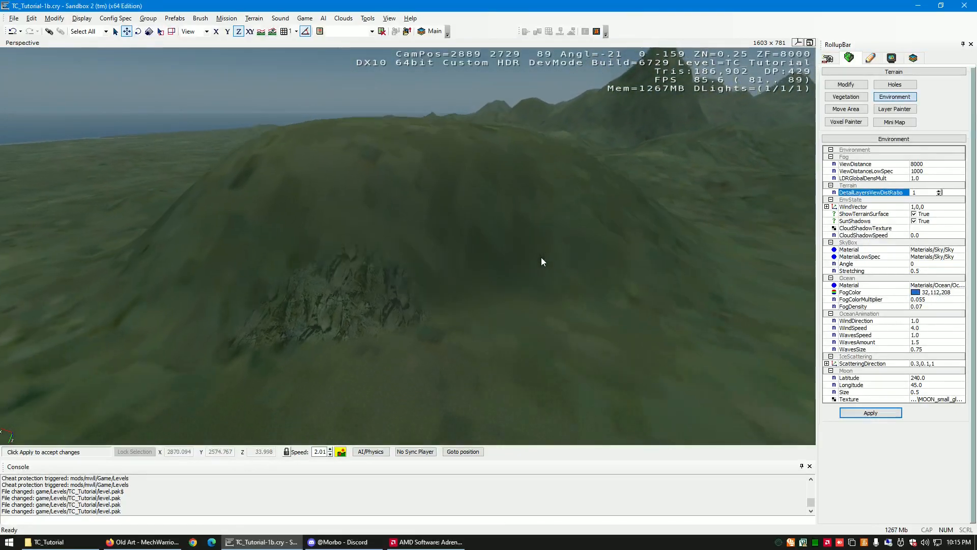
pyautogui.press('w')
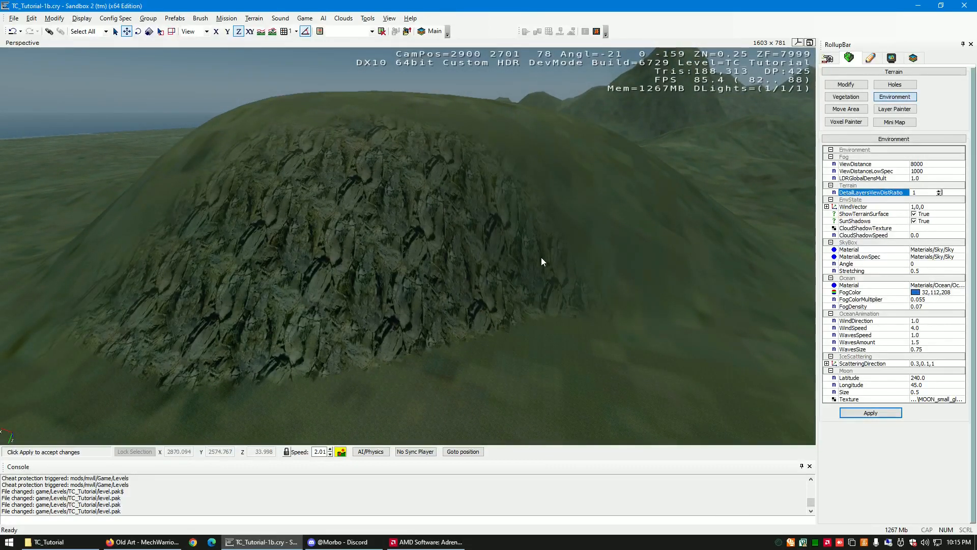
pyautogui.moveTo(541, 258); pyautogui.dragTo(541, 258, button='right')
# - Set the terrain's DetailLayersViewDistRatio to 5
pyautogui.moveTo(921, 194); pyautogui.dragTo(892, 188)
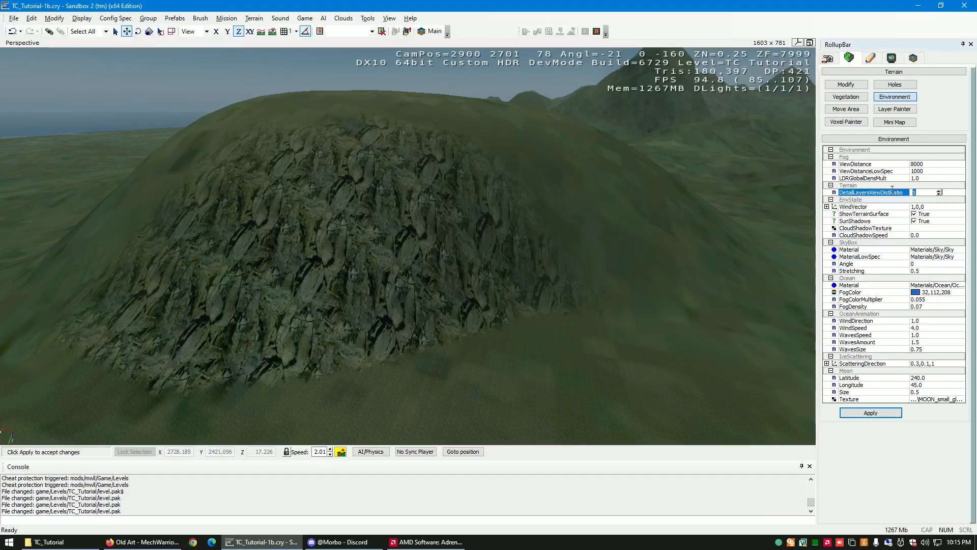
pyautogui.write('5')
pyautogui.press('Return')
# - Examine the rounded hill's rock detail from varying distances and sides with the new detail layer ratio
pyautogui.moveTo(557, 255); pyautogui.dragTo(558, 254, button='right')
pyautogui.press('s')
pyautogui.press('s')
pyautogui.press('s')
pyautogui.press('w')
pyautogui.press('w')
pyautogui.press('w')
pyautogui.press('s')
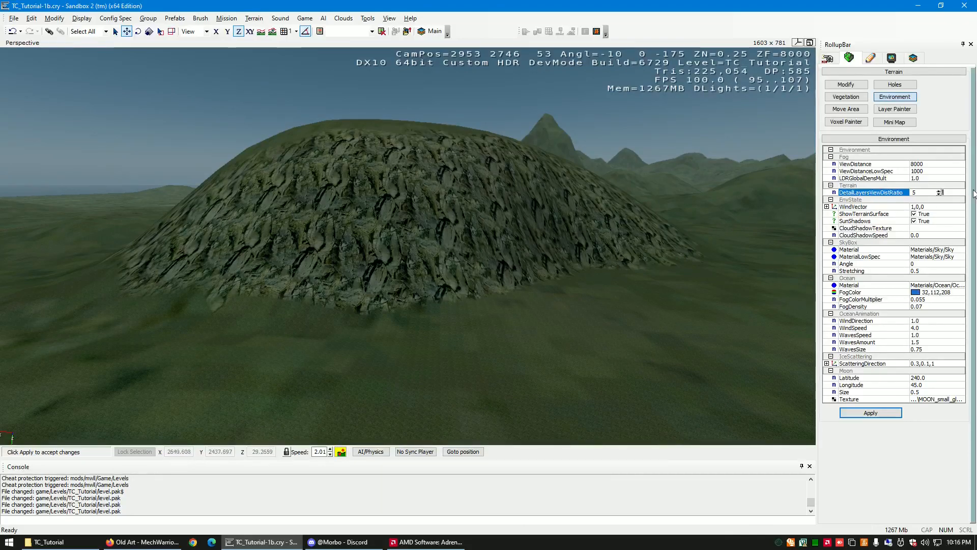
pyautogui.moveTo(561, 232); pyautogui.dragTo(561, 231, button='right')
pyautogui.press('s')
pyautogui.press('d')
pyautogui.press('w')
pyautogui.press('d')
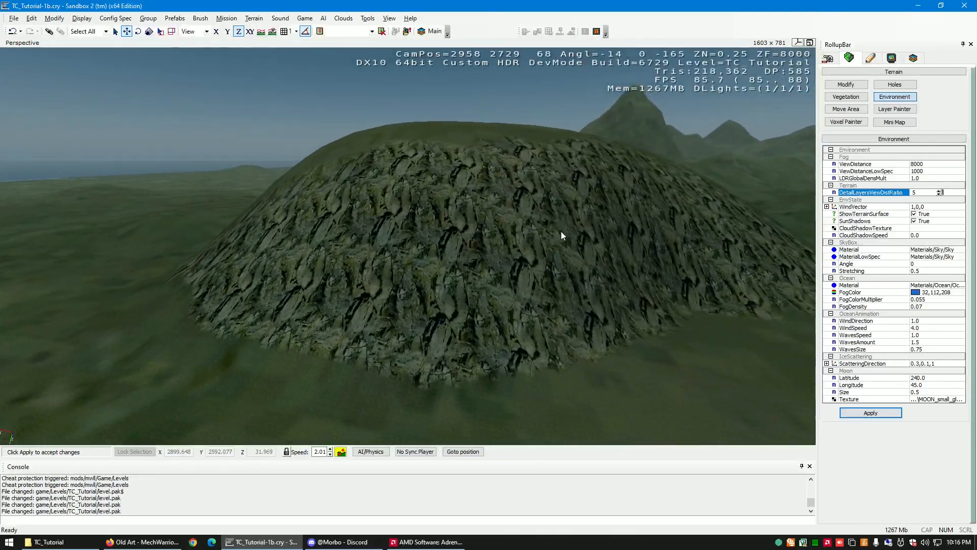
# - Set the fog ViewDistance to 2000 with the hill and distant coastline in view
pyautogui.click(928, 171)
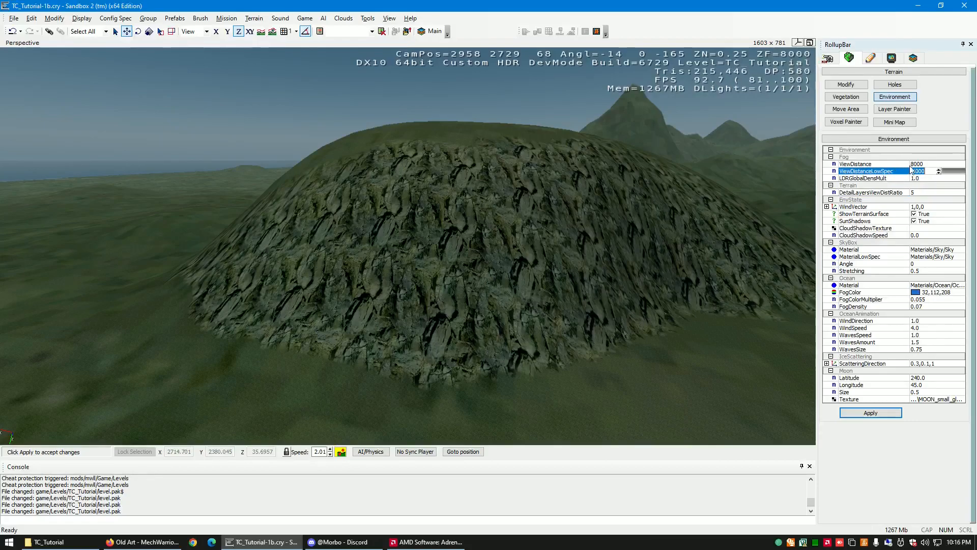
pyautogui.click(852, 164)
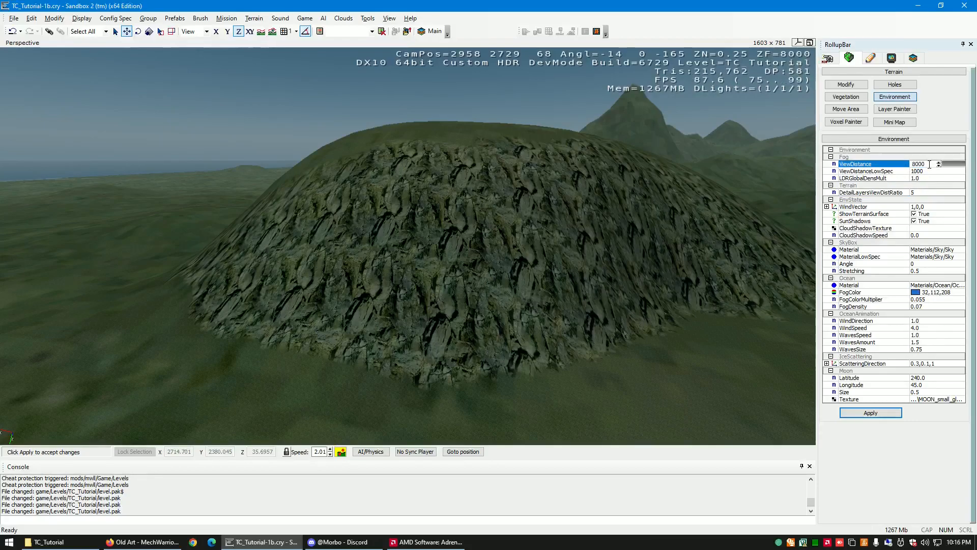
pyautogui.moveTo(473, 233); pyautogui.dragTo(472, 232, button='right')
pyautogui.press('s')
pyautogui.click(927, 165)
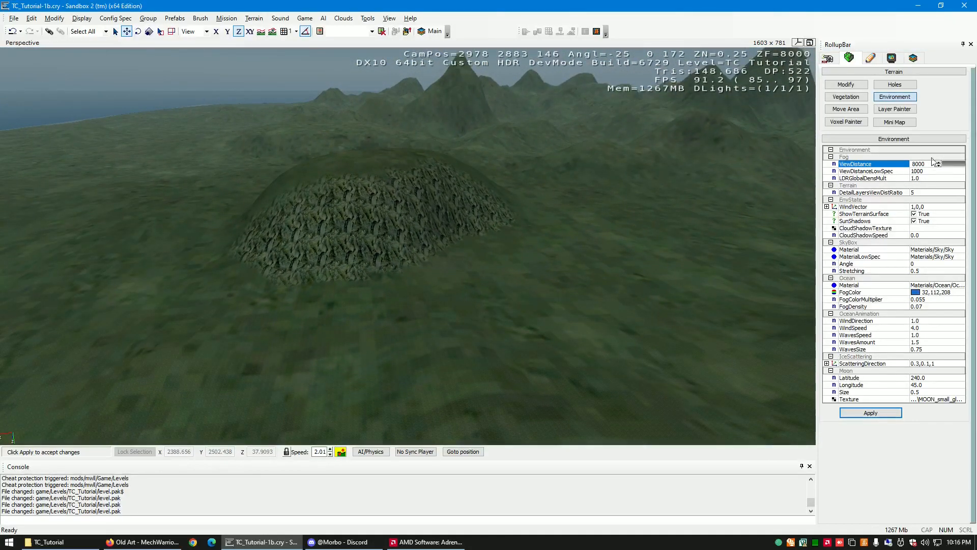
pyautogui.press('BackSpace')
pyautogui.press('BackSpace')
pyautogui.press('BackSpace')
pyautogui.press('BackSpace')
pyautogui.write('20')
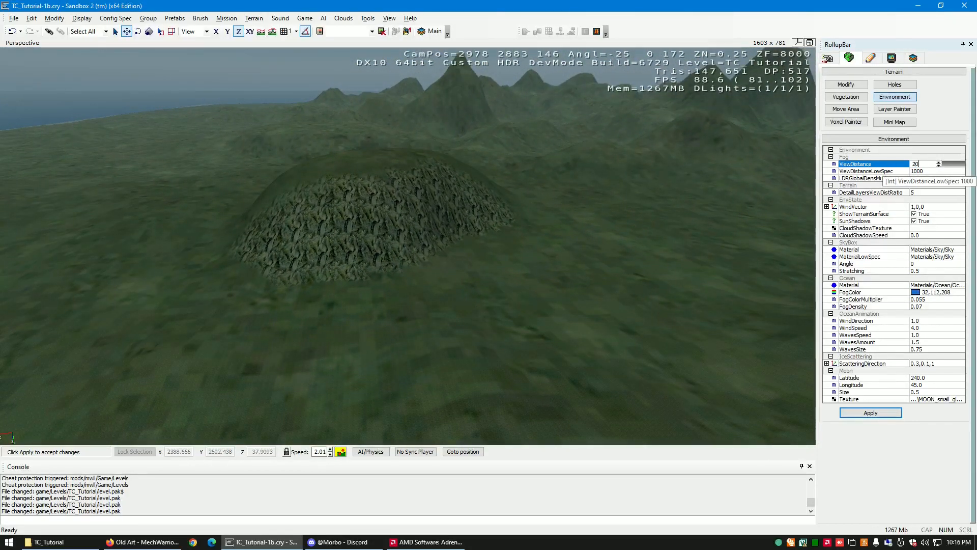
pyautogui.press('Return')
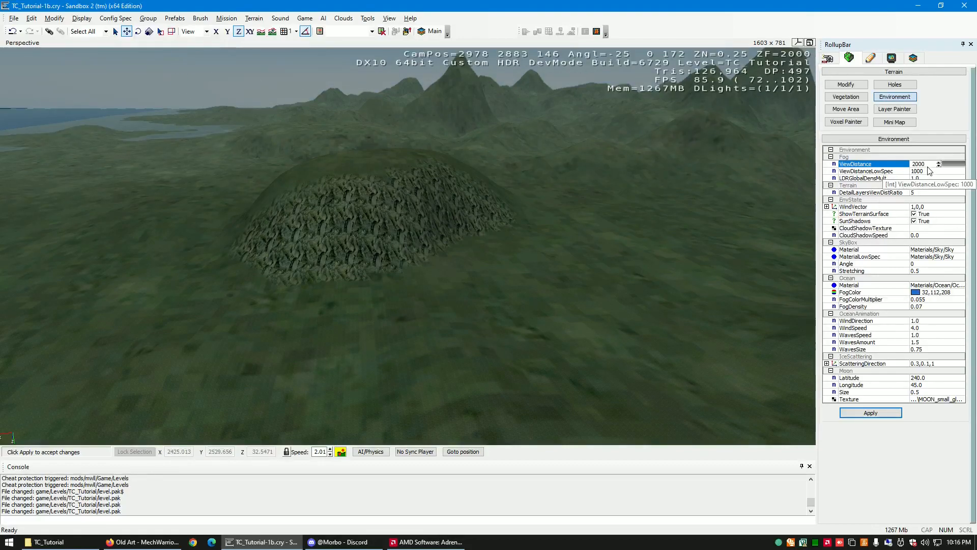
# - Set the fog ViewDistance to 6000 and ViewDistanceLowSpec to 4000
pyautogui.moveTo(929, 164); pyautogui.dragTo(885, 160)
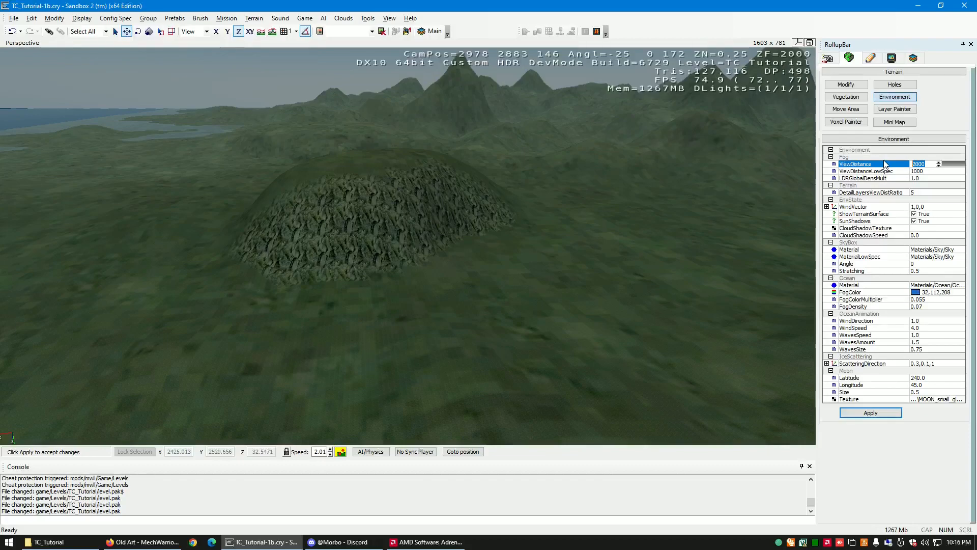
pyautogui.write('0')
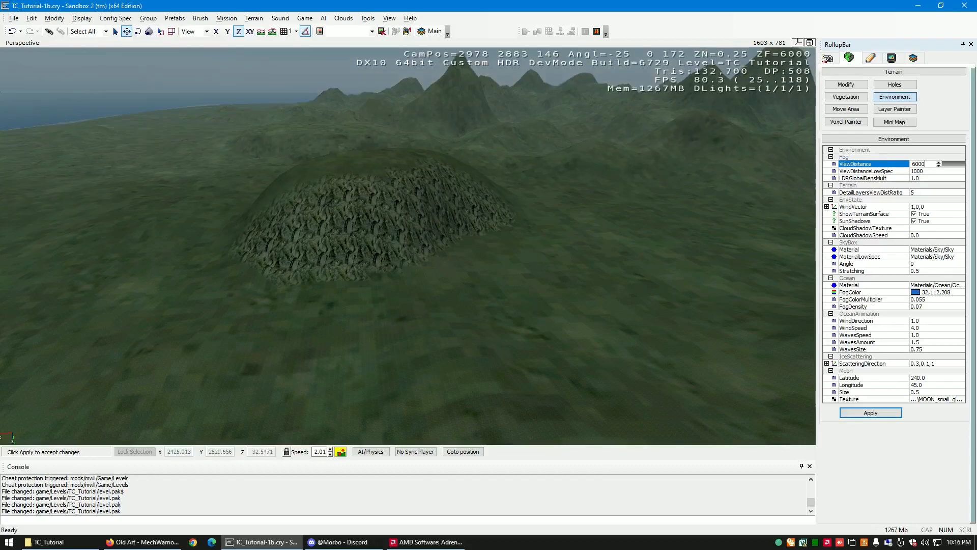
pyautogui.click(929, 171)
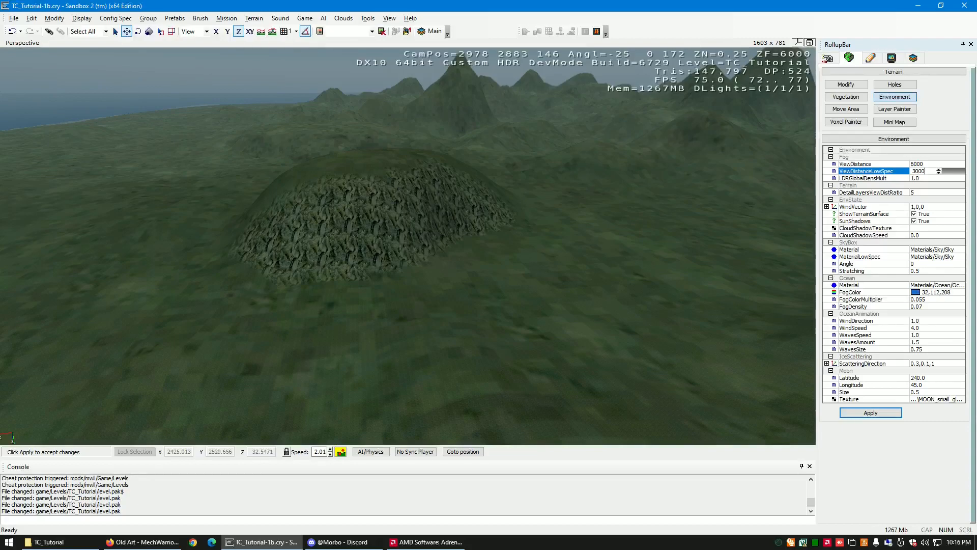
pyautogui.click(892, 171)
pyautogui.write('4')
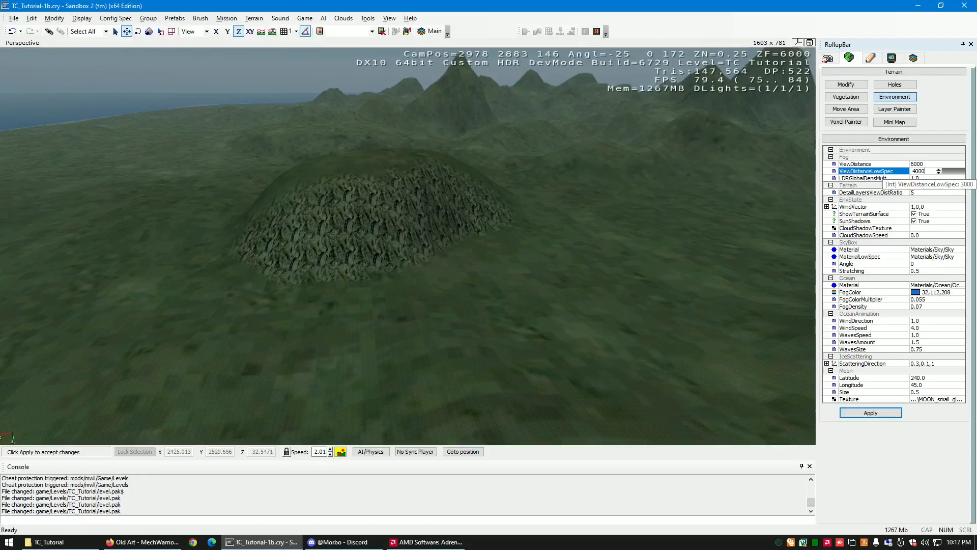
# - Examine the whole island and its visibility from high up and far out over the ocean
pyautogui.moveTo(658, 231); pyautogui.dragTo(659, 231, button='right')
pyautogui.press('w')
pyautogui.press('a')
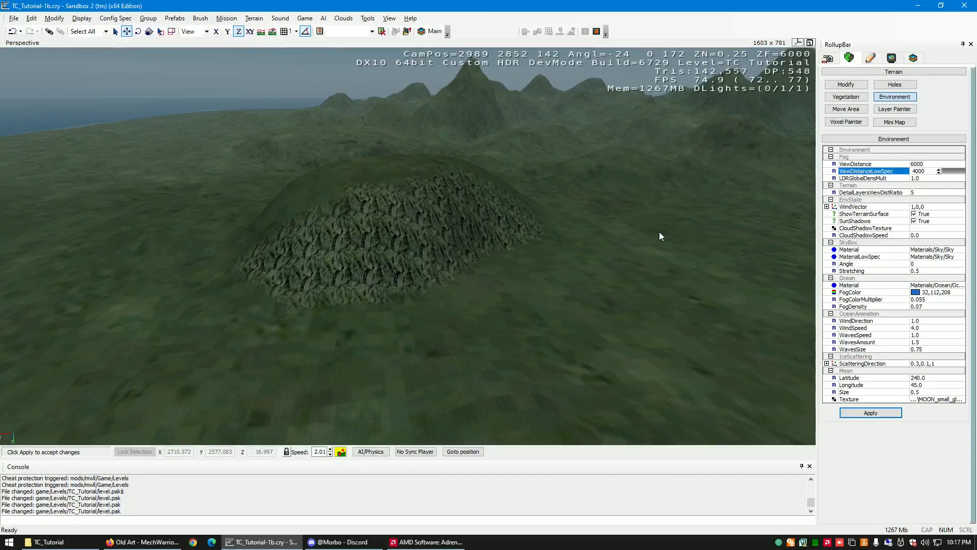
pyautogui.press('s')
pyautogui.moveTo(568, 262); pyautogui.dragTo(568, 263, button='right')
pyautogui.press('s')
pyautogui.press('s')
pyautogui.press('s')
pyautogui.press('s')
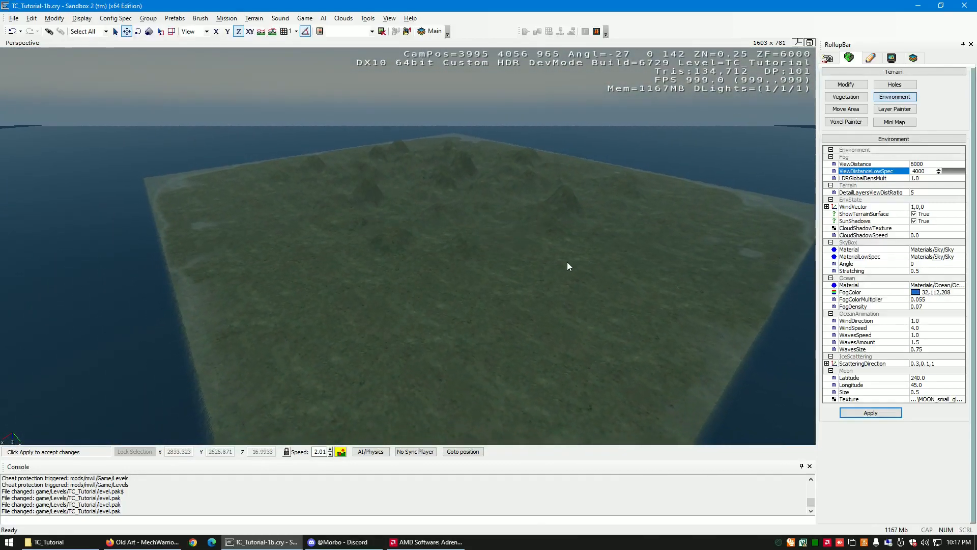
pyautogui.press('s')
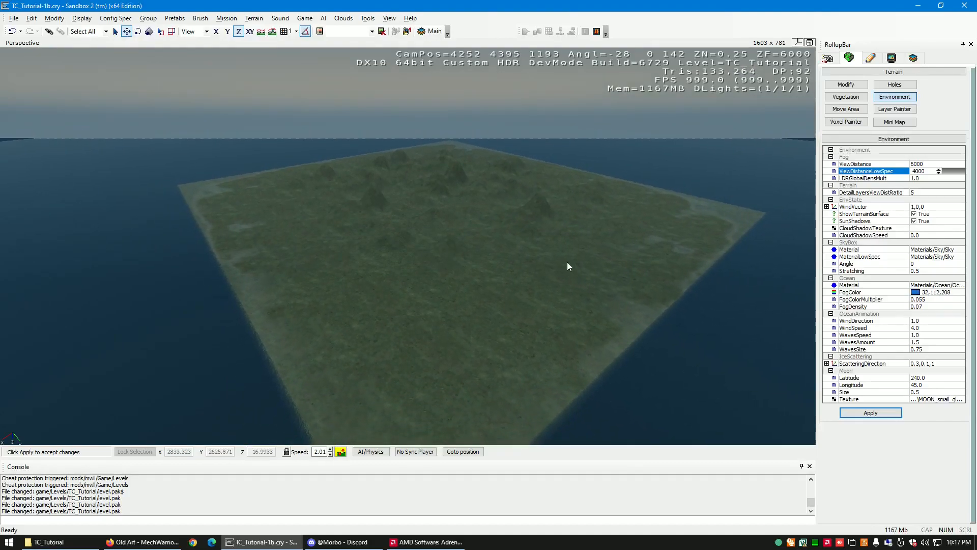
pyautogui.press('s')
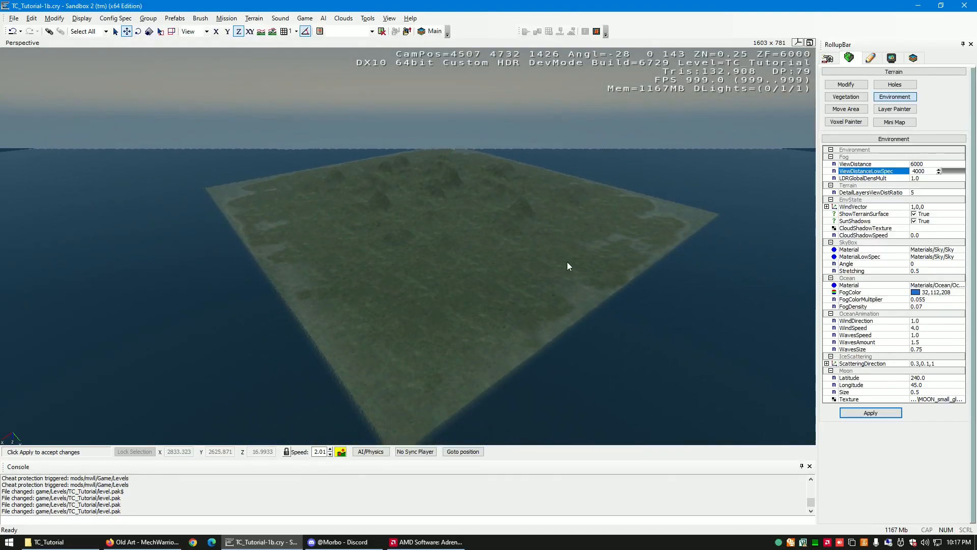
# - Examine the mountains and the rock-textured hill while approaching the island again from over the ocean
pyautogui.press('w')
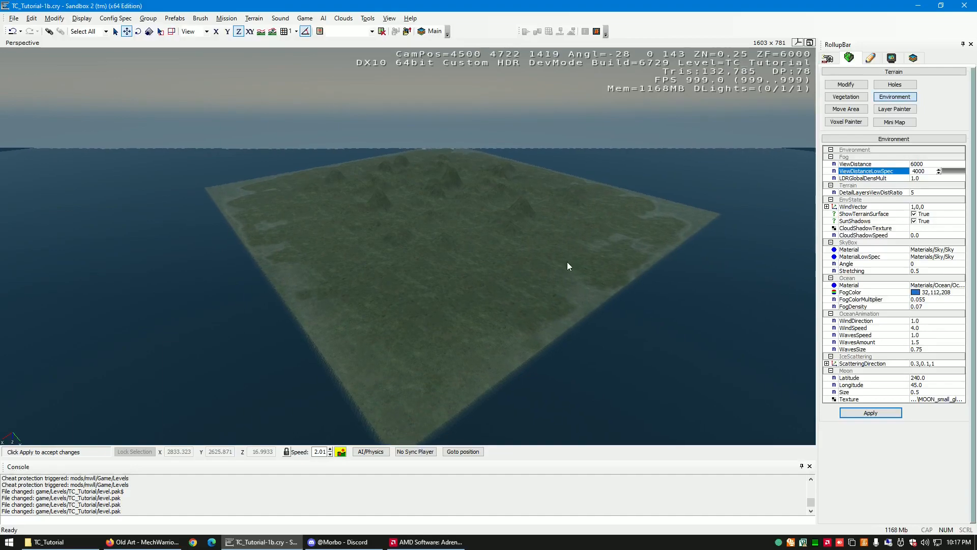
pyautogui.press('w')
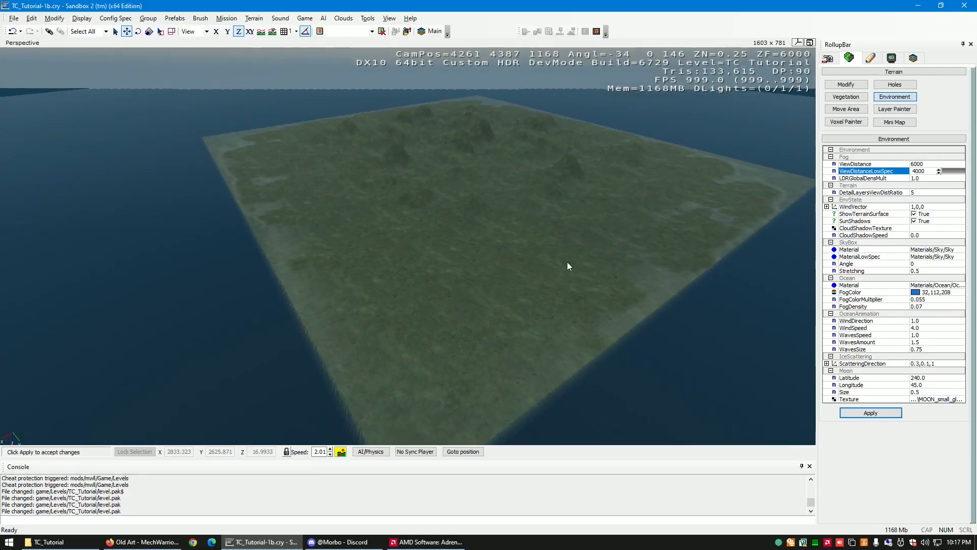
pyautogui.press('w')
pyautogui.moveTo(567, 261); pyautogui.dragTo(567, 262, button='right')
pyautogui.press('w')
pyautogui.press('w')
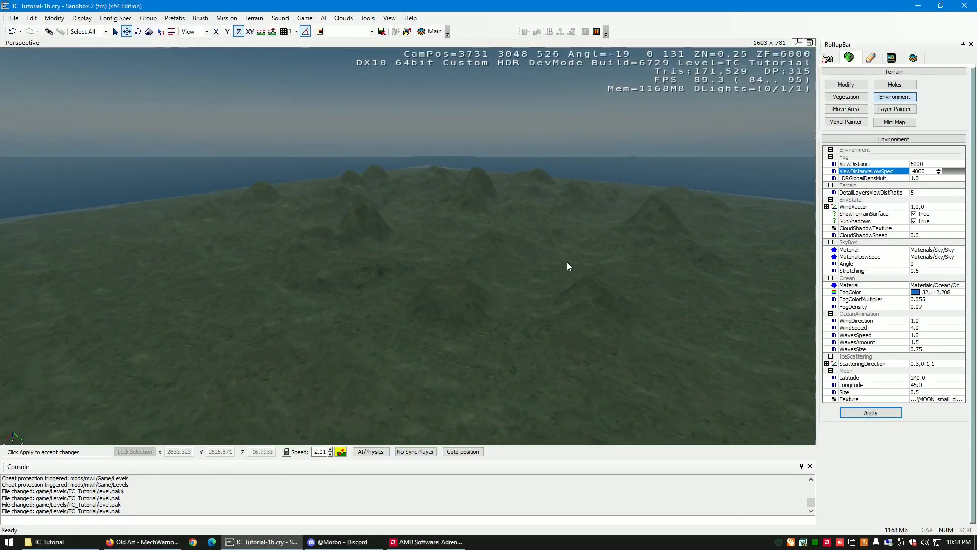
# - Apply the changed environment settings with the rock-textured hills and valley in close view
pyautogui.press('w')
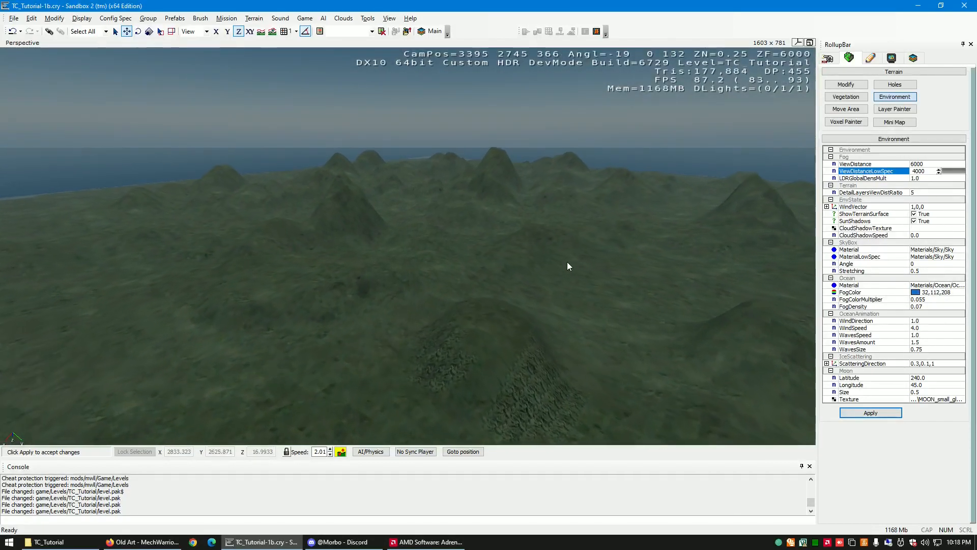
pyautogui.press('w')
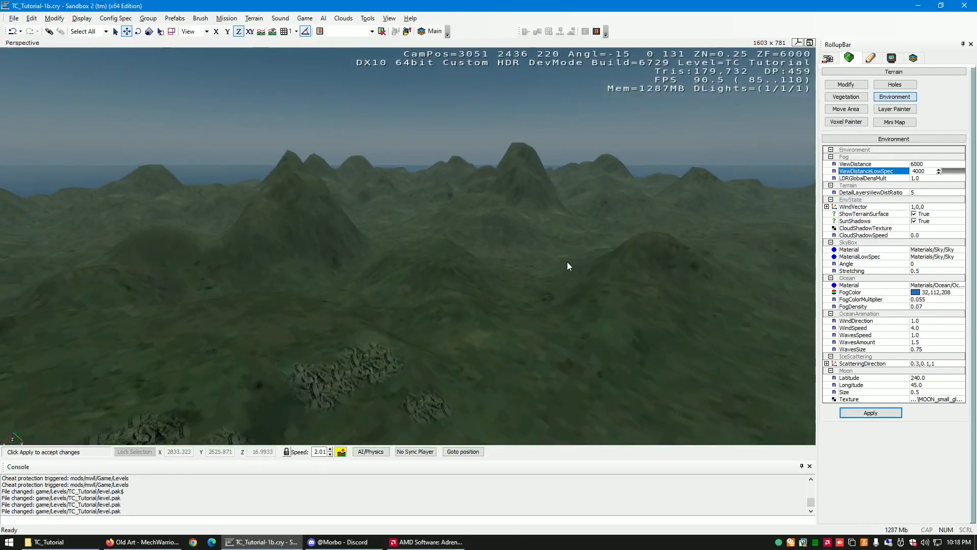
pyautogui.press('w')
pyautogui.moveTo(567, 262); pyautogui.dragTo(563, 266, button='right')
pyautogui.press('w')
pyautogui.press('w')
pyautogui.press('w')
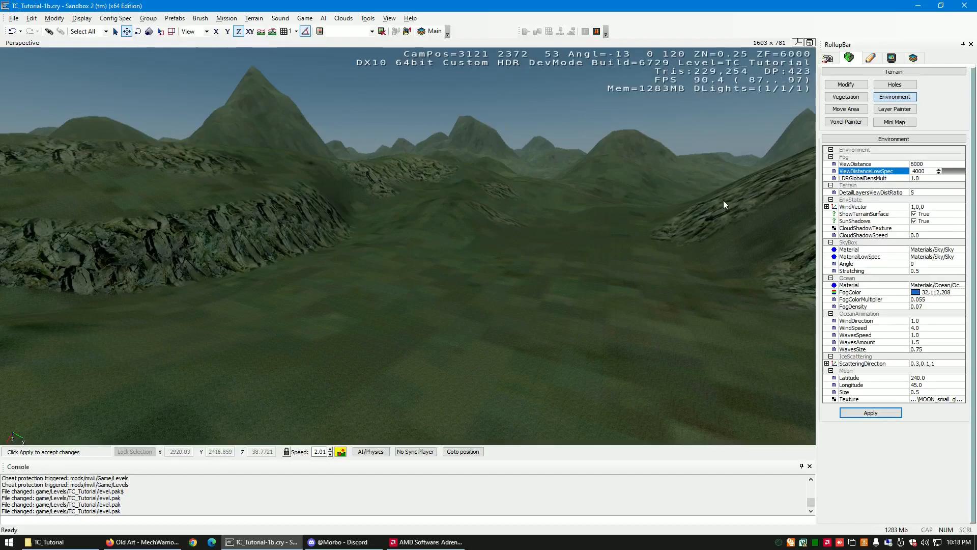
pyautogui.click(893, 414)
# - Examine the rock-textured slopes, the valley between them and the distant mountains from several nearby viewpoints
pyautogui.moveTo(477, 291); pyautogui.dragTo(472, 291, button='right')
pyautogui.press('s')
pyautogui.press('w')
pyautogui.press('w')
pyautogui.press('w')
pyautogui.press('s')
pyautogui.press('w')
pyautogui.press('a')
pyautogui.press('s')
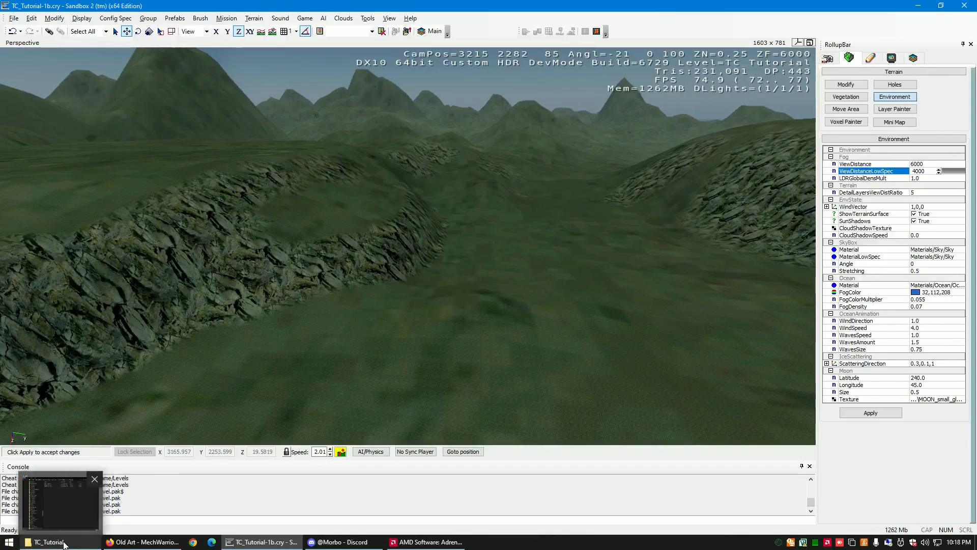
pyautogui.moveTo(469, 309)
pyautogui.mouseDown(button='right')
pyautogui.moveTo(478, 309)
pyautogui.moveTo(469, 309)
pyautogui.mouseUp(button='right')
pyautogui.press('w')
pyautogui.press('d')
pyautogui.press('a')
pyautogui.press('s')
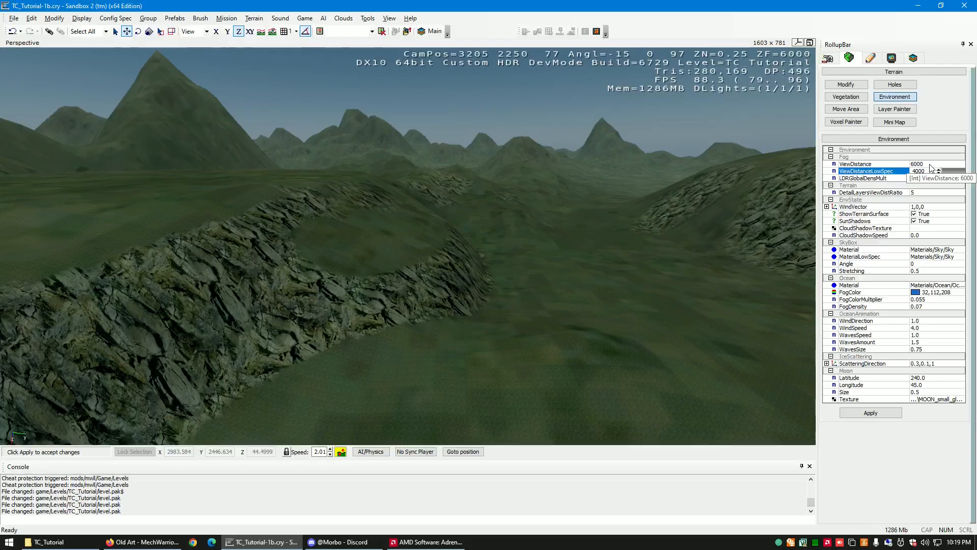
pyautogui.moveTo(426, 340); pyautogui.dragTo(427, 338, button='right')
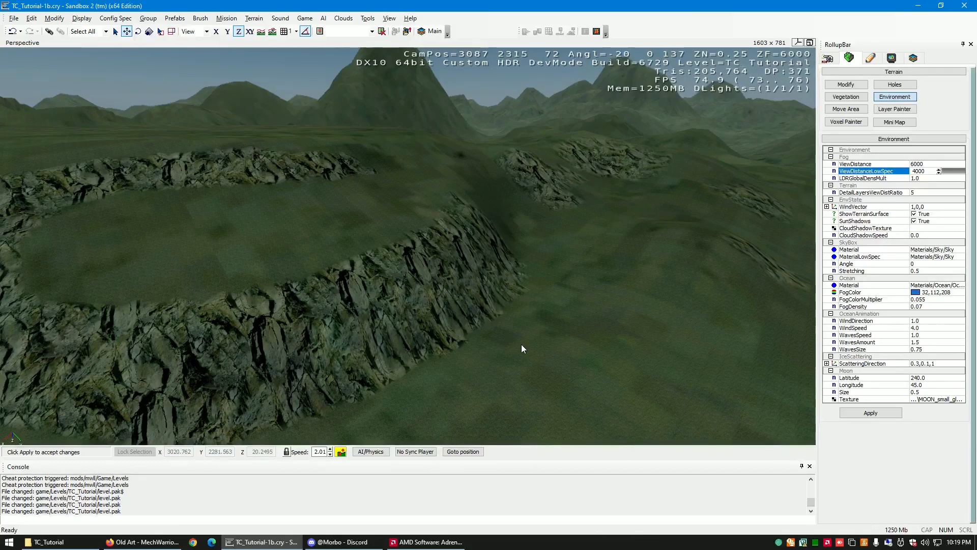
pyautogui.moveTo(546, 355); pyautogui.dragTo(545, 355, button='right')
pyautogui.press('s')
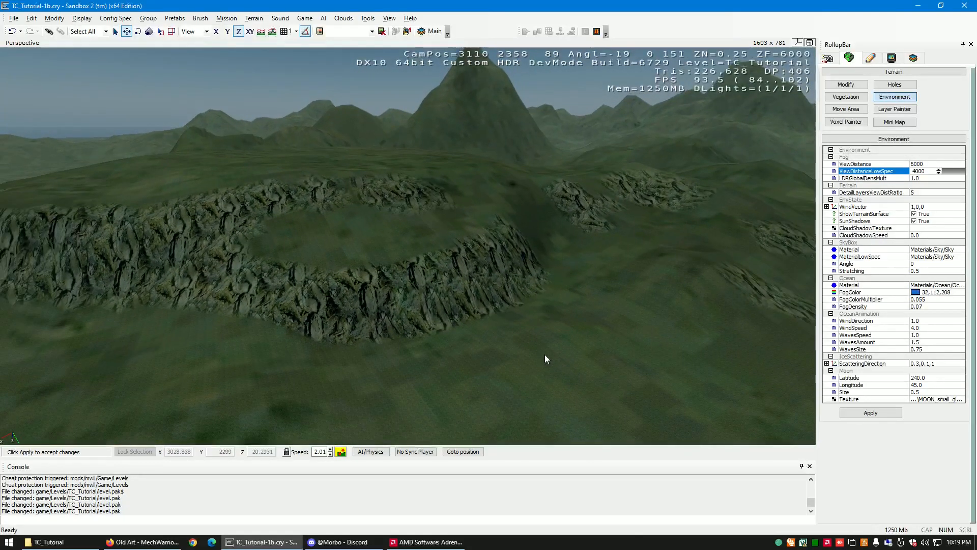
# - Open the Time Of Day editor, dock it beside the viewport and widen it so its curves are readable
pyautogui.click(253, 19)
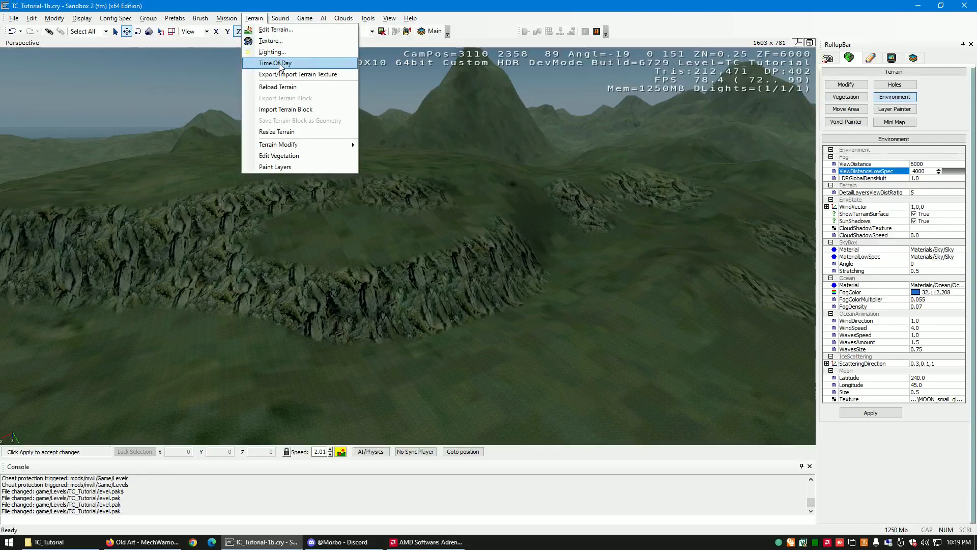
pyautogui.click(305, 65)
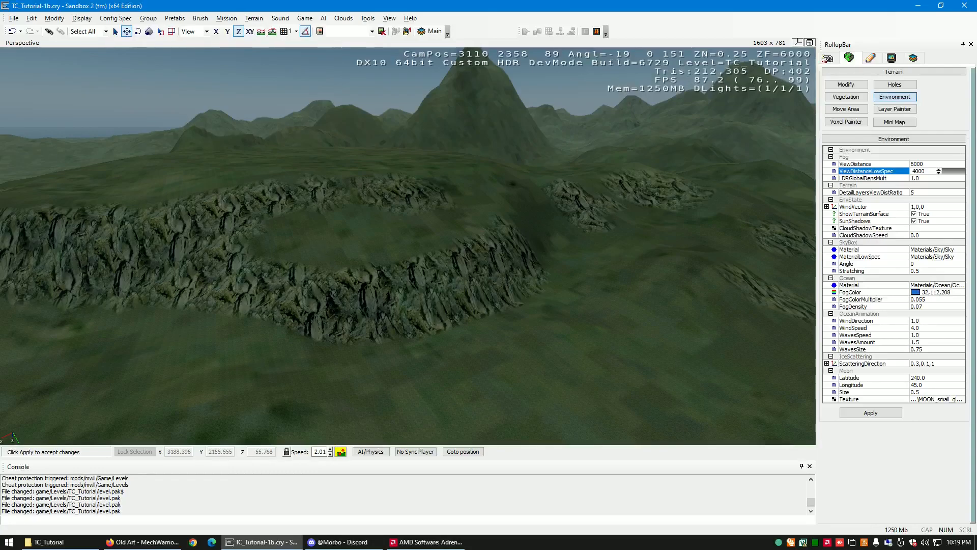
pyautogui.moveTo(0, 63); pyautogui.dragTo(263, 61)
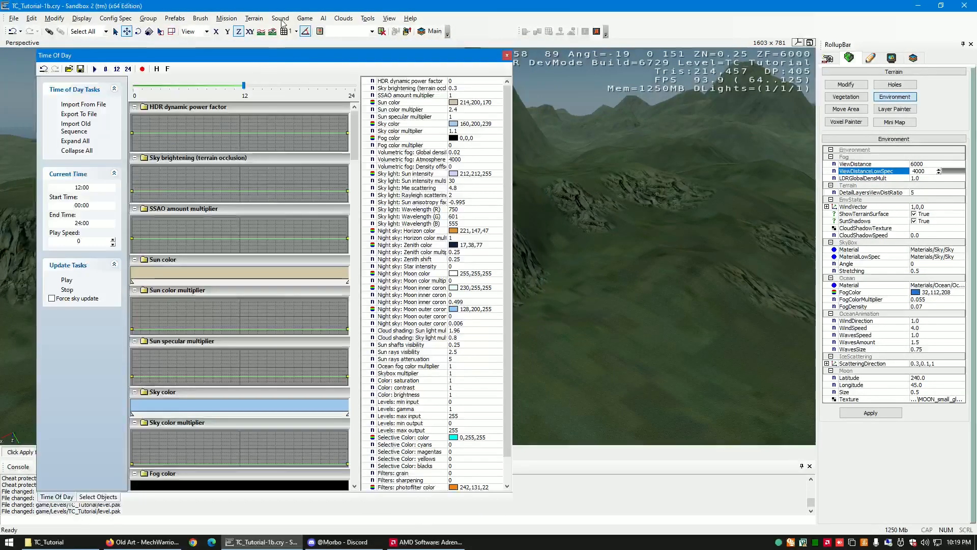
pyautogui.click(249, 19)
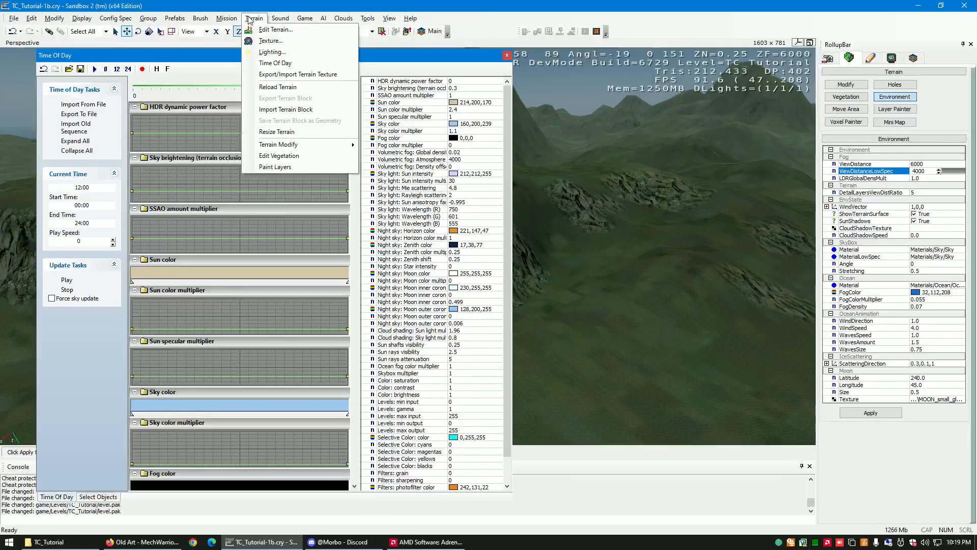
pyautogui.click(189, 60)
pyautogui.moveTo(183, 59); pyautogui.dragTo(146, 58)
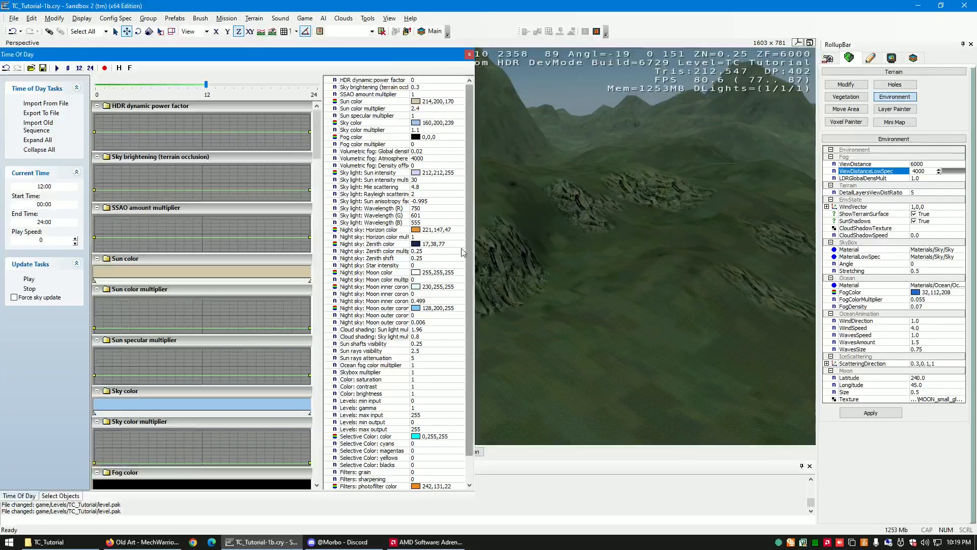
pyautogui.moveTo(238, 52); pyautogui.dragTo(21, 286)
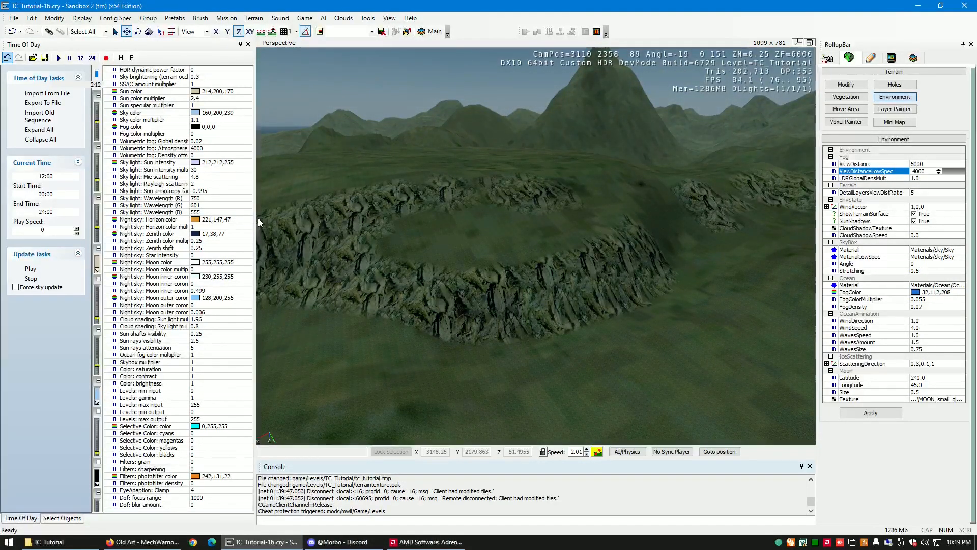
pyautogui.moveTo(255, 221); pyautogui.dragTo(409, 219)
# - Turn on Force sky update and set the current time to 16:15 with the sun and mountain in view
pyautogui.moveTo(565, 223); pyautogui.dragTo(565, 219, button='right')
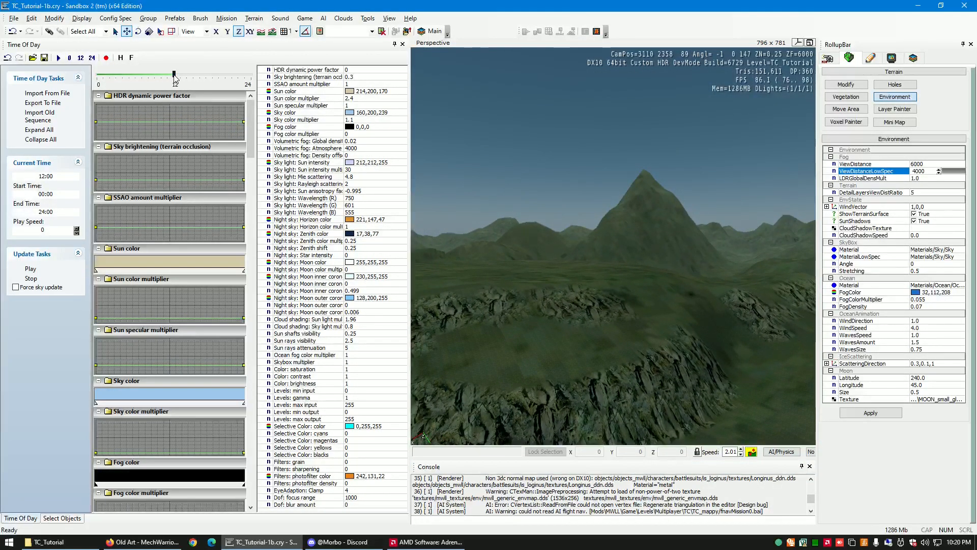
pyautogui.click(15, 287)
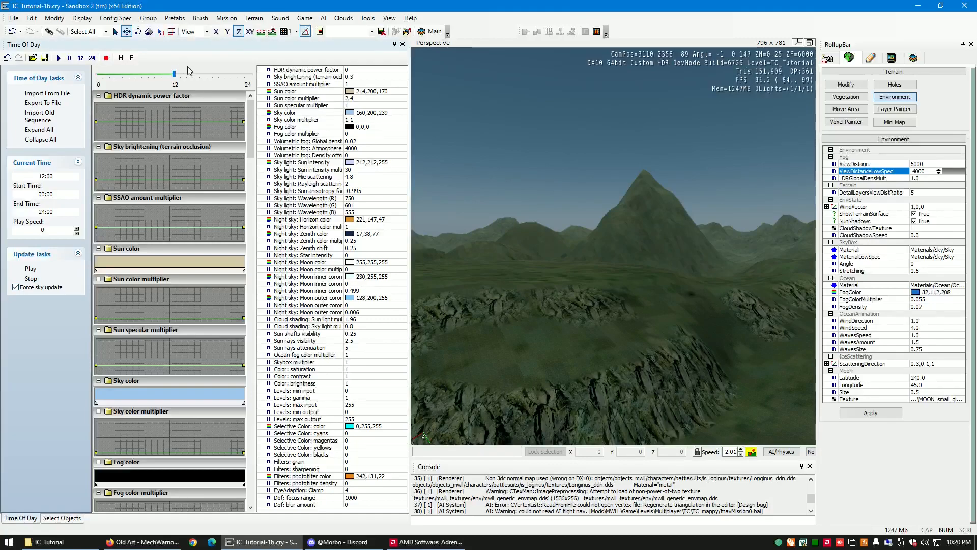
pyautogui.moveTo(174, 75); pyautogui.dragTo(204, 83)
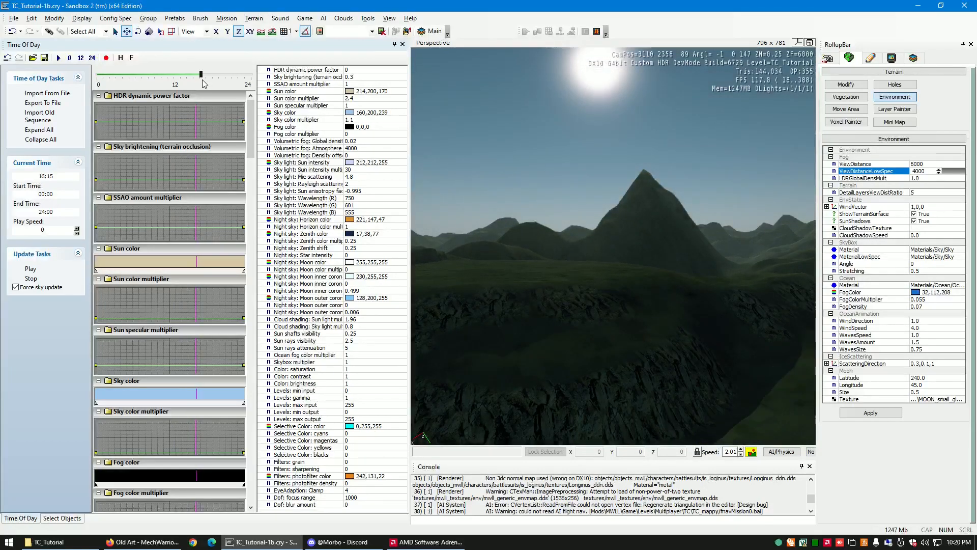
pyautogui.moveTo(745, 256); pyautogui.dragTo(740, 256, button='right')
pyautogui.press('a')
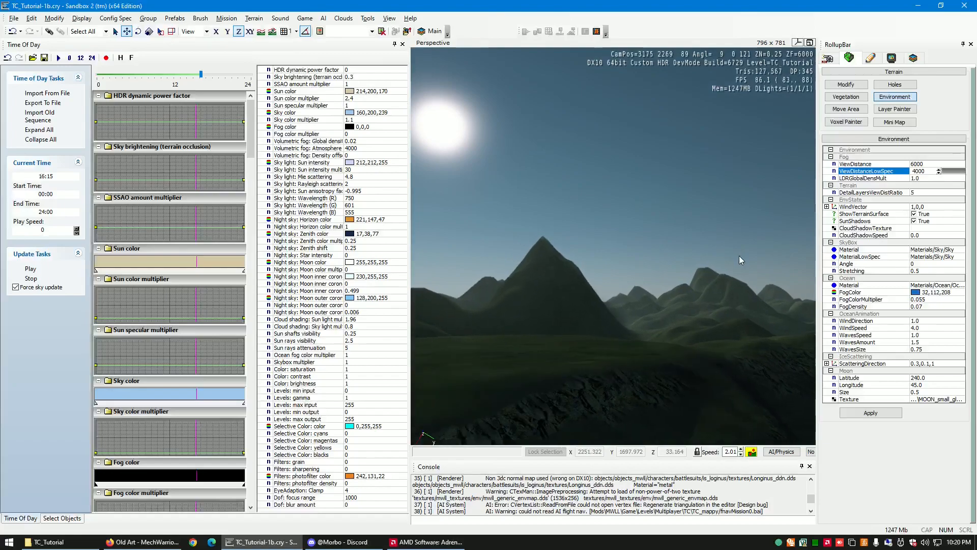
# - Set the current time to 07:49 and check the morning light on the rocky hill
pyautogui.moveTo(201, 76); pyautogui.dragTo(147, 75)
pyautogui.moveTo(558, 314); pyautogui.dragTo(558, 314, button='right')
pyautogui.moveTo(532, 380); pyautogui.dragTo(534, 380, button='right')
pyautogui.press('s')
pyautogui.press('a')
pyautogui.press('w')
# - Set the current time to 06:44 and check the dawn light on the hills
pyautogui.press('w')
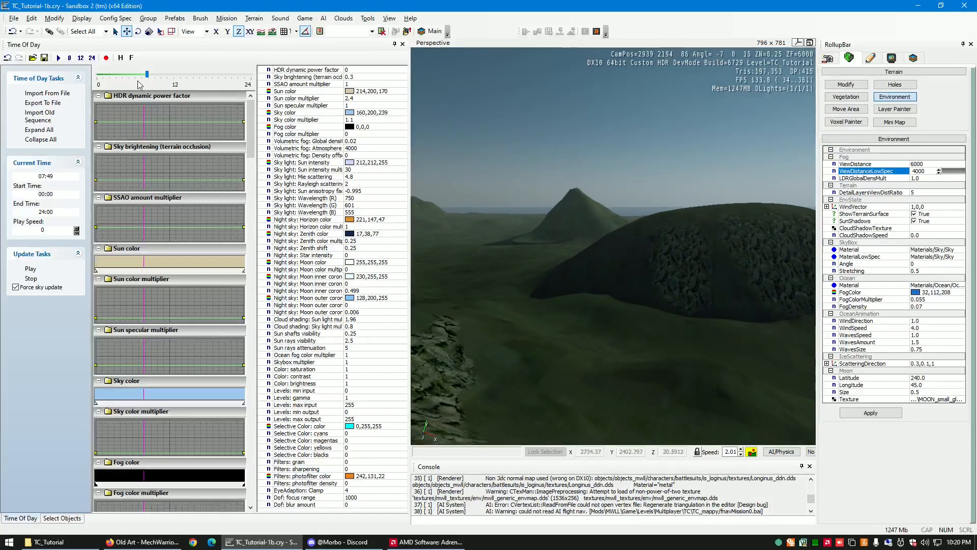
pyautogui.moveTo(147, 74); pyautogui.dragTo(140, 73)
pyautogui.moveTo(582, 279); pyautogui.dragTo(579, 278, button='right')
pyautogui.press('d')
pyautogui.press('w')
pyautogui.press('s')
pyautogui.press('d')
pyautogui.press('w')
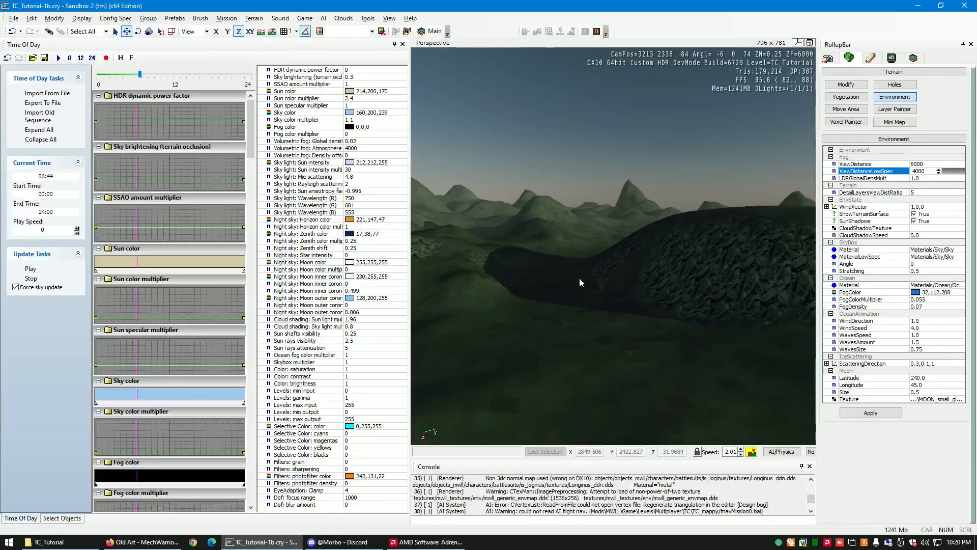
# - Add a key at about 06:44 on the Sun color multiplier curve and raise it to about 7.3
pyautogui.press('w')
pyautogui.moveTo(579, 278)
pyautogui.mouseDown(button='right')
pyautogui.moveTo(587, 281)
pyautogui.moveTo(579, 278)
pyautogui.mouseUp(button='right')
pyautogui.press('a')
pyautogui.press('s')
pyautogui.press('s')
pyautogui.press('d')
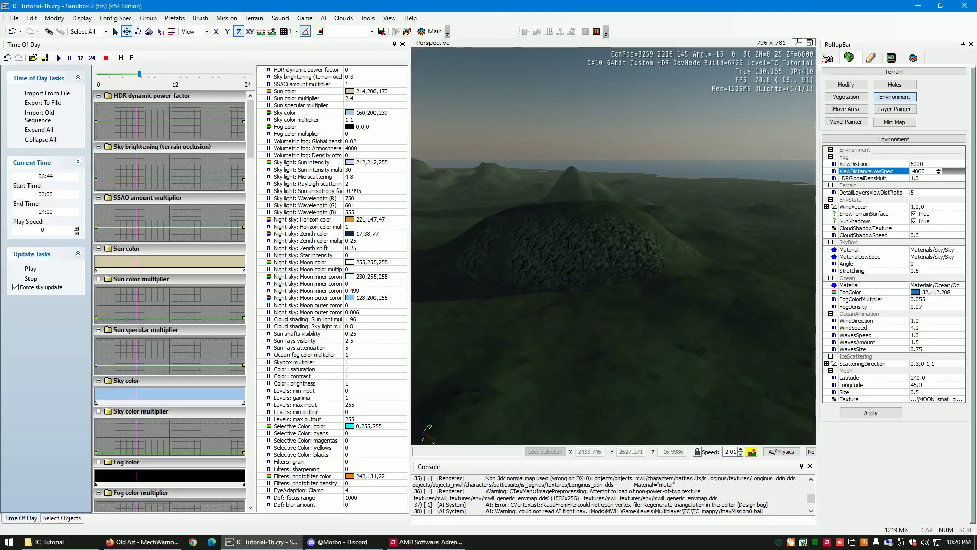
pyautogui.doubleClick(137, 319)
pyautogui.moveTo(136, 319); pyautogui.dragTo(136, 308)
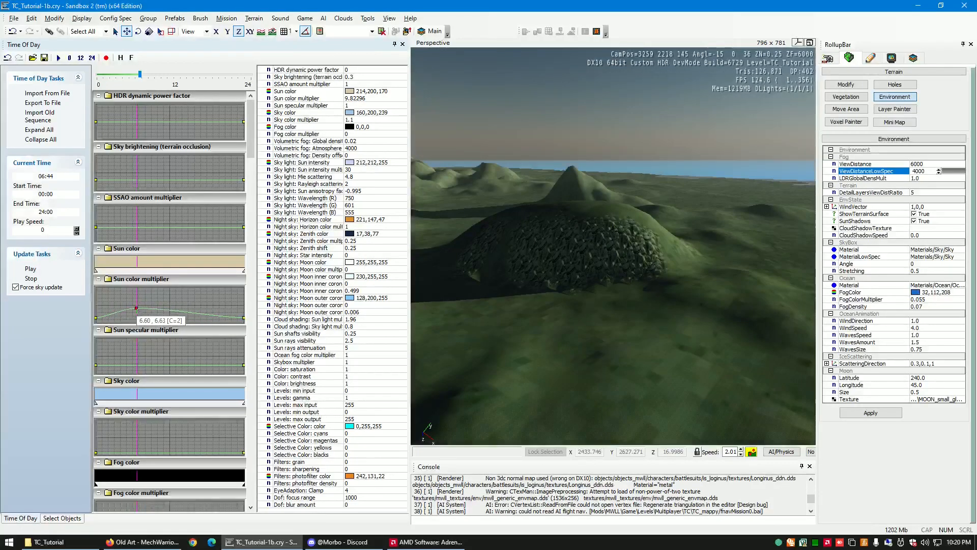
pyautogui.moveTo(612, 302); pyautogui.dragTo(606, 302, button='right')
pyautogui.press('d')
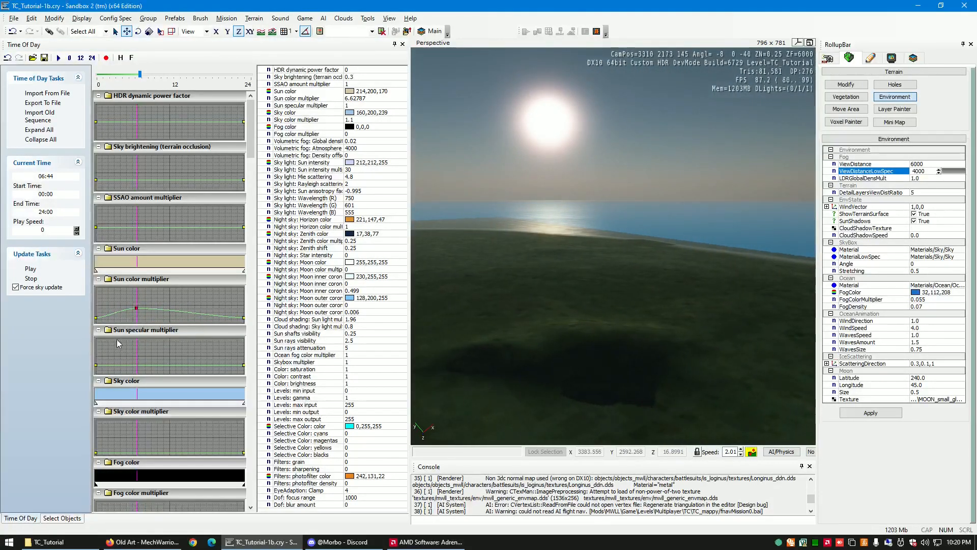
pyautogui.moveTo(137, 307)
pyautogui.mouseDown()
pyautogui.moveTo(142, 323)
pyautogui.moveTo(135, 306)
pyautogui.mouseUp()
# - Add a key at about 06:44 on the Sky color multiplier curve, raise it and check the hill's shaded side
pyautogui.moveTo(665, 328); pyautogui.dragTo(665, 328, button='right')
pyautogui.press('w')
pyautogui.press('a')
pyautogui.moveTo(655, 262); pyautogui.dragTo(652, 263, button='right')
pyautogui.press('s')
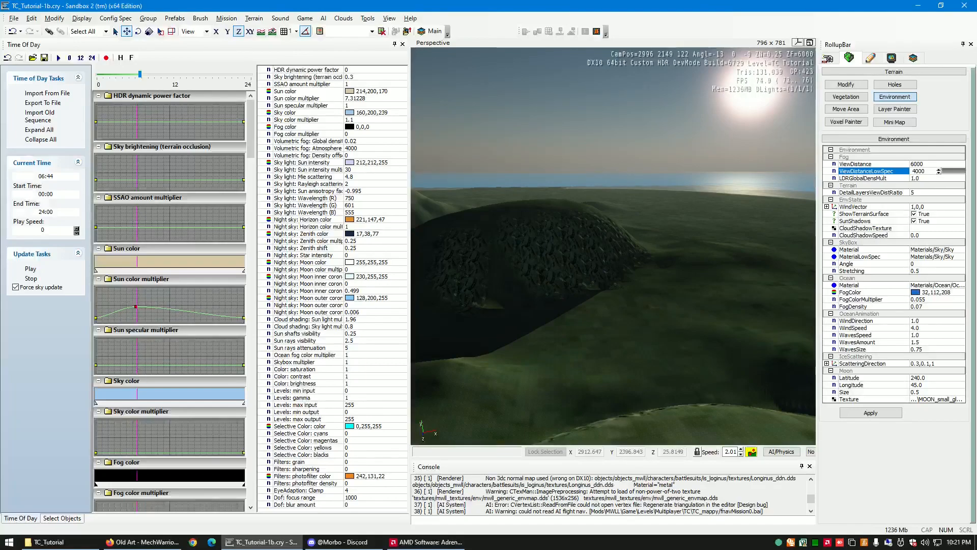
pyautogui.moveTo(253, 144); pyautogui.dragTo(254, 171)
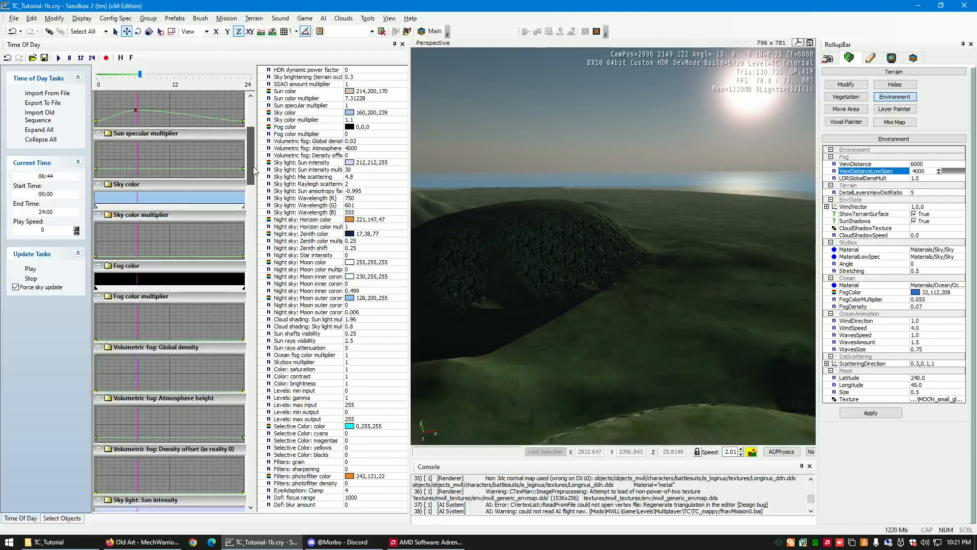
pyautogui.click(138, 259)
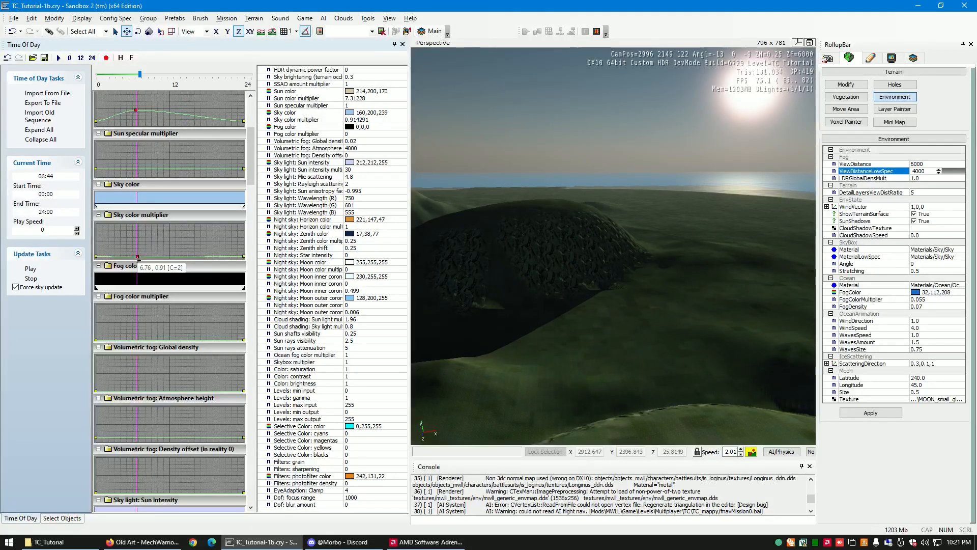
pyautogui.moveTo(137, 258); pyautogui.dragTo(137, 243)
pyautogui.press('w')
pyautogui.press('a')
pyautogui.moveTo(573, 292); pyautogui.dragTo(574, 294, button='right')
pyautogui.press('s')
# - Lower the Sky color multiplier's dawn key to about 0.46 and check the rocky hill's shading
pyautogui.moveTo(137, 244); pyautogui.dragTo(138, 258)
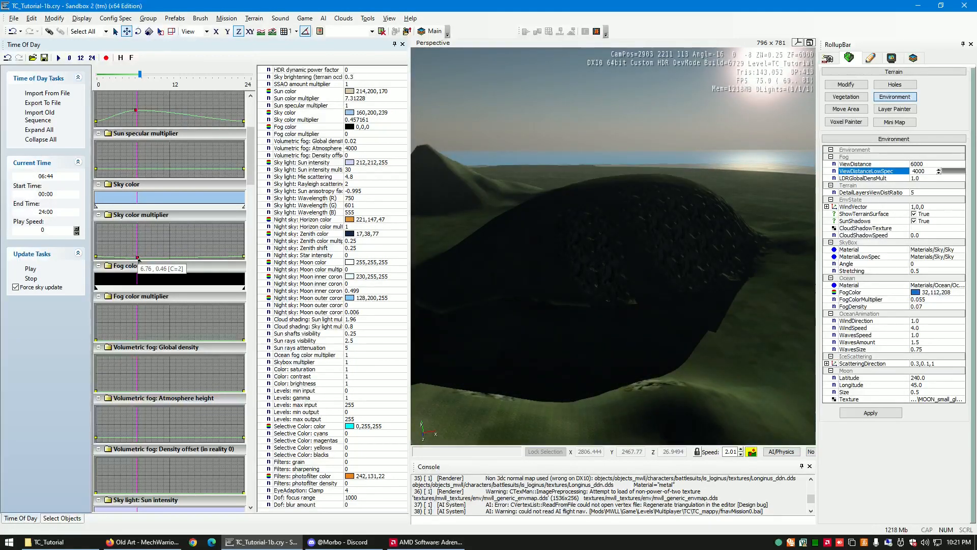
pyautogui.press('w')
pyautogui.moveTo(704, 286); pyautogui.dragTo(703, 289, button='right')
pyautogui.press('s')
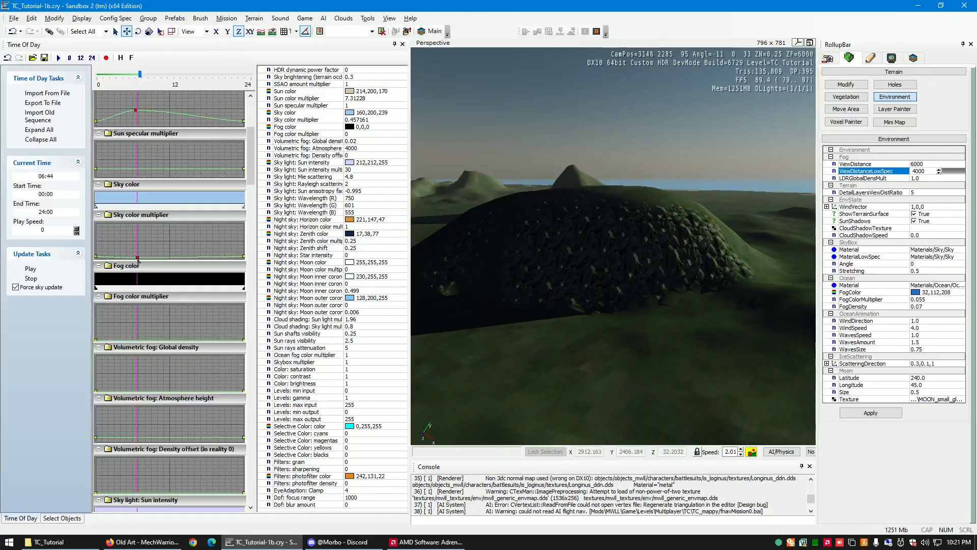
# - Raise the Sky color multiplier's dawn key to about 4.1 and add a slightly lower key shortly after it
pyautogui.moveTo(138, 258); pyautogui.dragTo(137, 250)
pyautogui.moveTo(548, 303); pyautogui.dragTo(561, 305, button='right')
pyautogui.press('d')
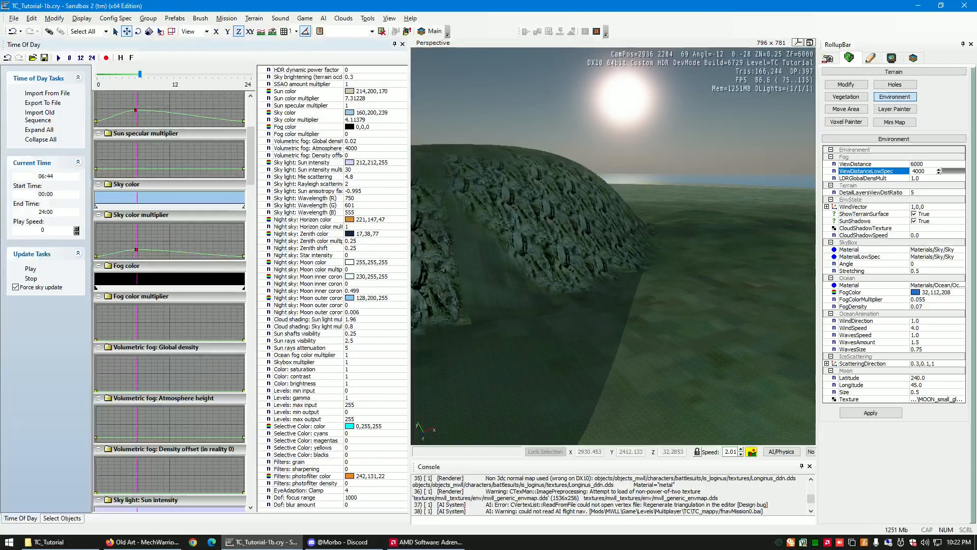
pyautogui.doubleClick(164, 249)
pyautogui.moveTo(164, 250)
pyautogui.mouseDown()
pyautogui.moveTo(200, 241)
pyautogui.moveTo(160, 252)
pyautogui.mouseUp()
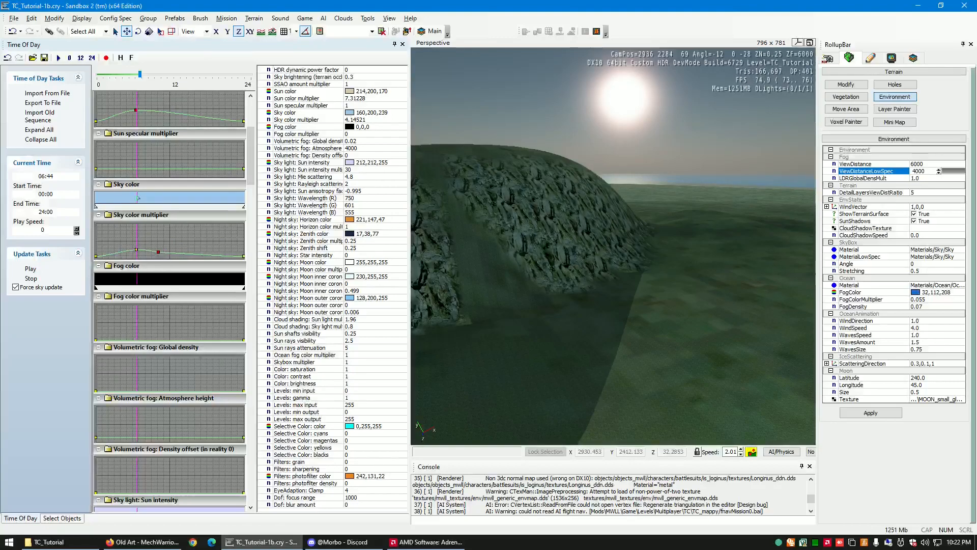
# - Add a key at about 06:44 on the Sky color gradient and set it to salmon pink, RGB 240, 162, 159
pyautogui.doubleClick(138, 198)
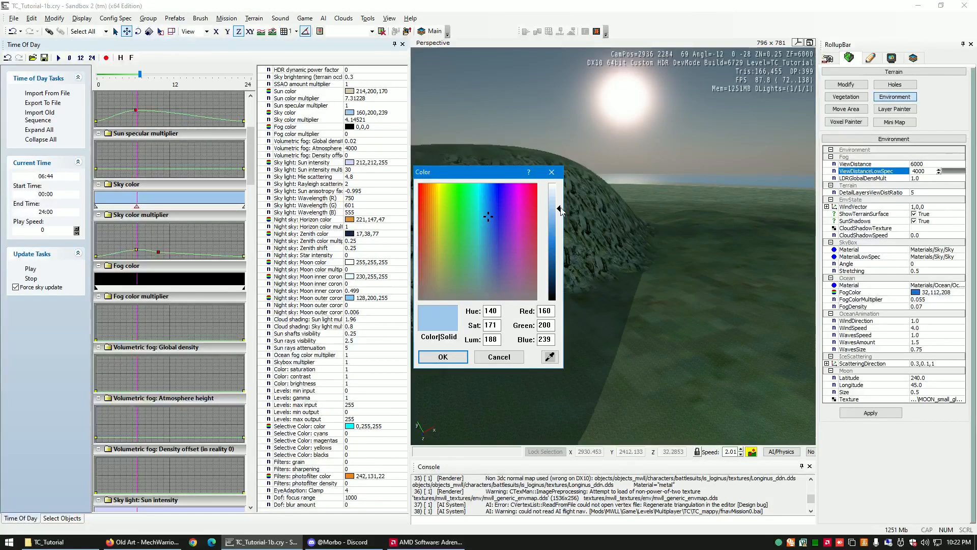
pyautogui.moveTo(489, 214); pyautogui.dragTo(422, 214)
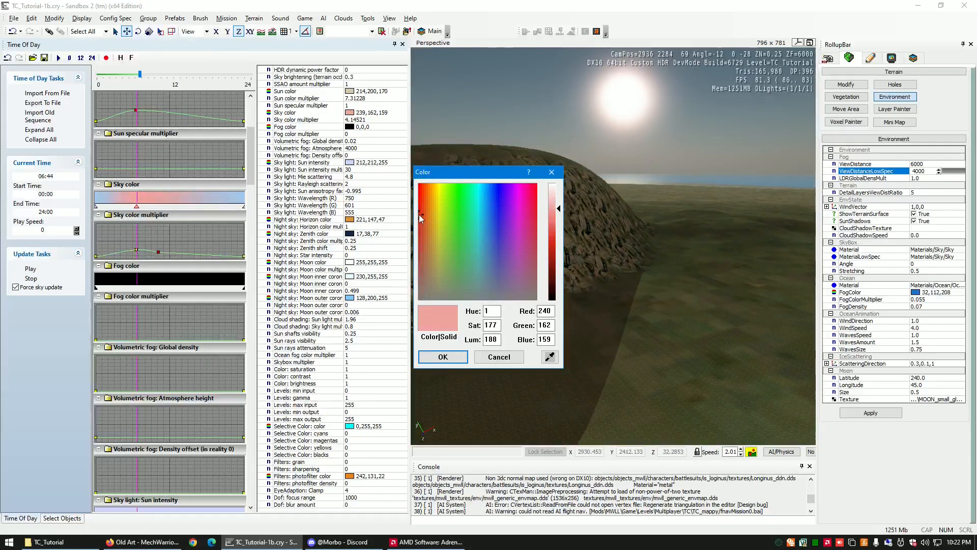
pyautogui.click(443, 357)
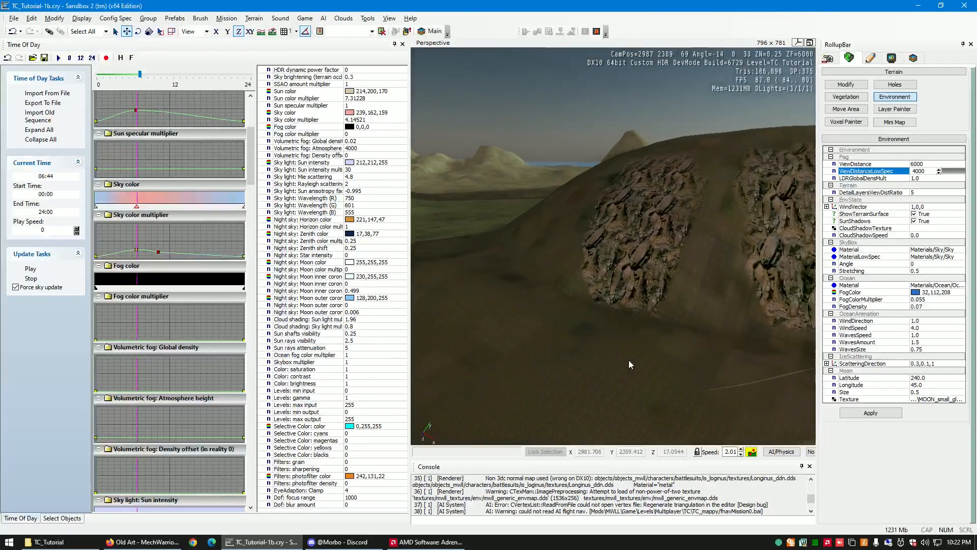
# - Add a key at about 06:44 on the SSAO amount multiplier curve with a value of about 0.89
pyautogui.press('w')
pyautogui.moveTo(628, 360); pyautogui.dragTo(628, 360, button='right')
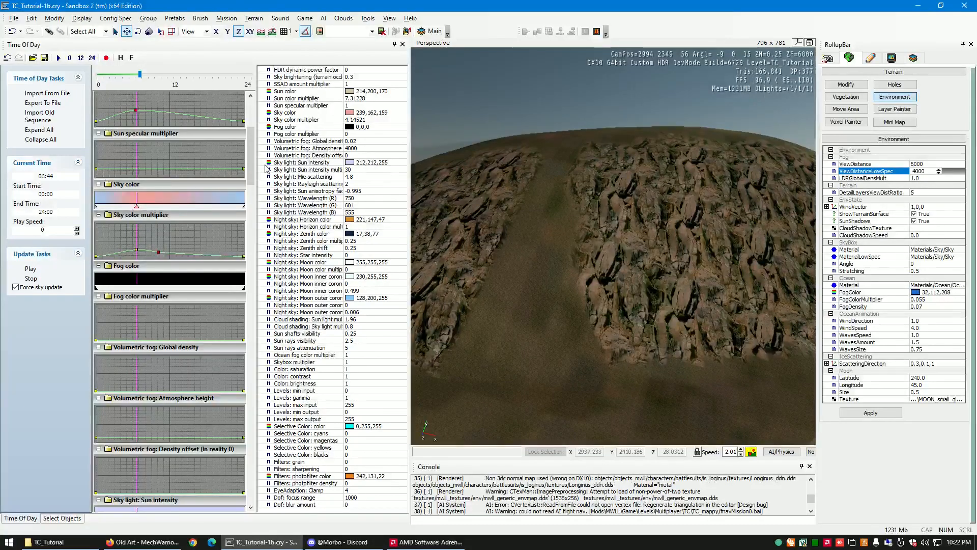
pyautogui.moveTo(253, 168); pyautogui.dragTo(249, 134)
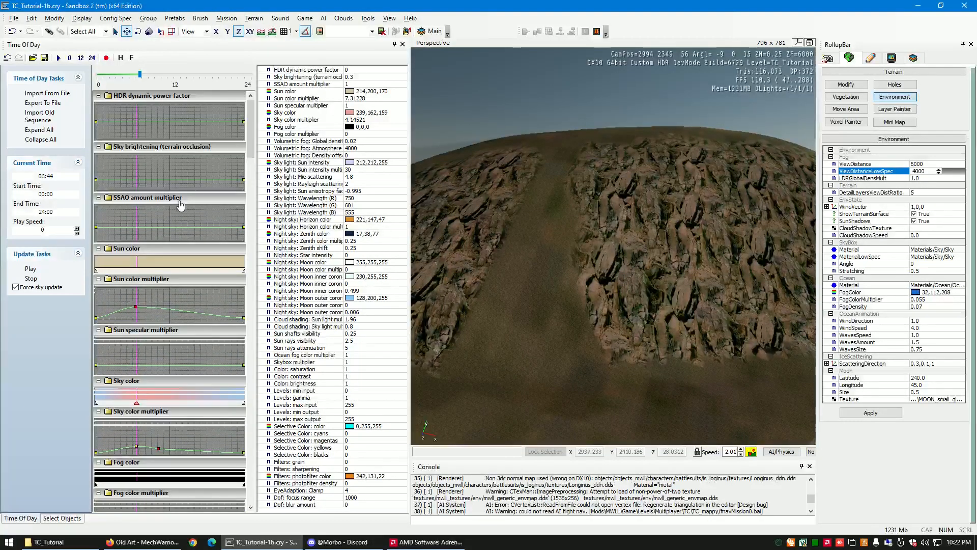
pyautogui.click(136, 229)
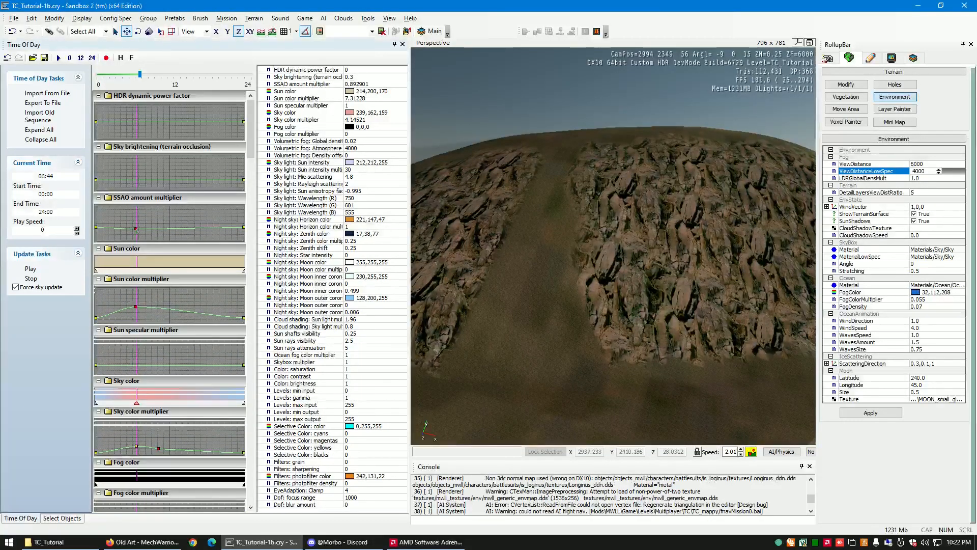
# - Add a key at about 06:44 on the Sun color gradient and set it to salmon, RGB 241, 156, 143
pyautogui.doubleClick(138, 264)
pyautogui.click(420, 209)
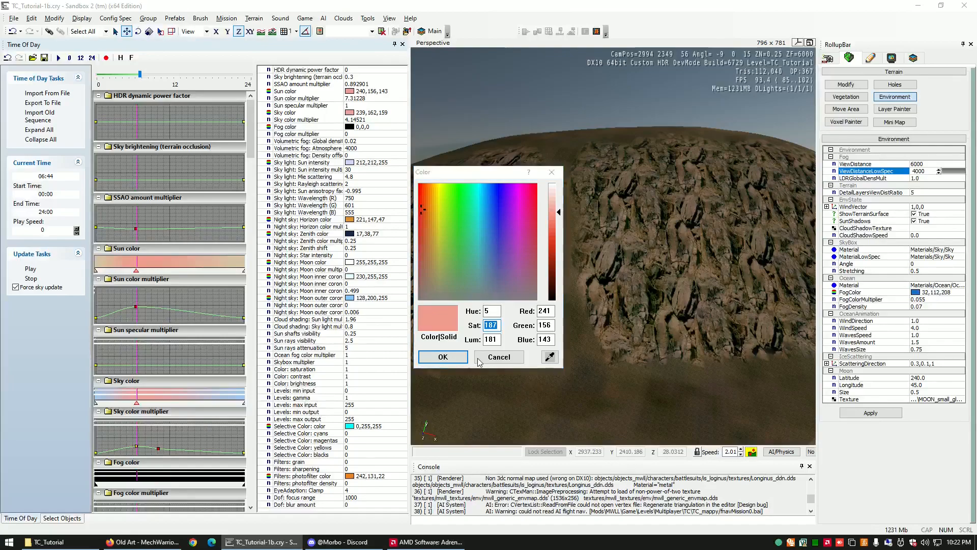
pyautogui.click(444, 358)
pyautogui.moveTo(636, 350); pyautogui.dragTo(630, 349, button='right')
pyautogui.press('d')
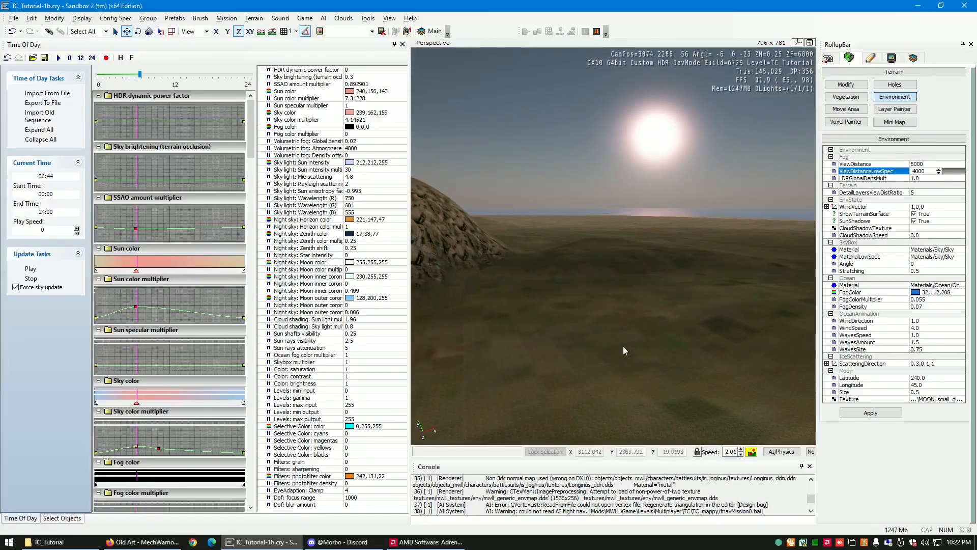
# - Darken the Sun color gradient's dawn key to red, RGB 227, 53, 28, and check the terrain lighting
pyautogui.doubleClick(137, 264)
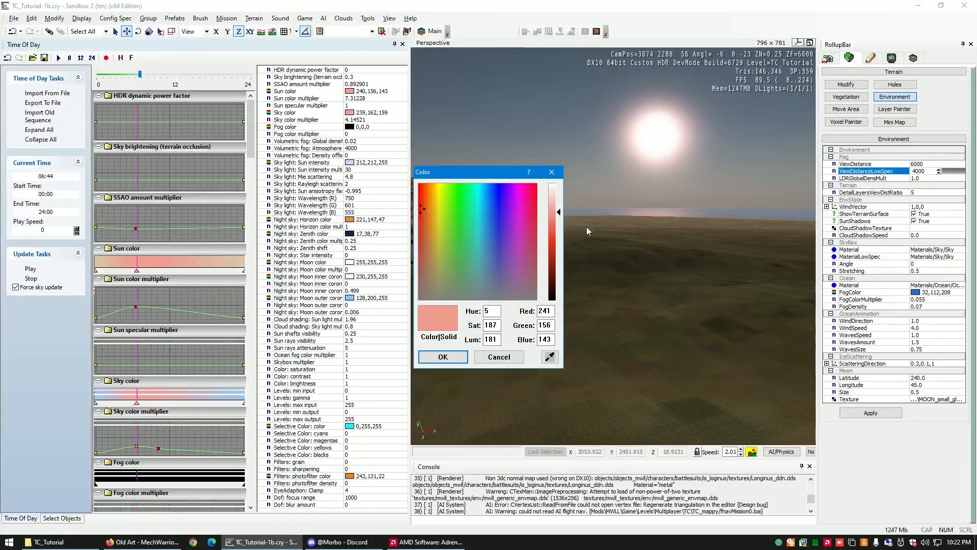
pyautogui.moveTo(558, 213); pyautogui.dragTo(558, 248)
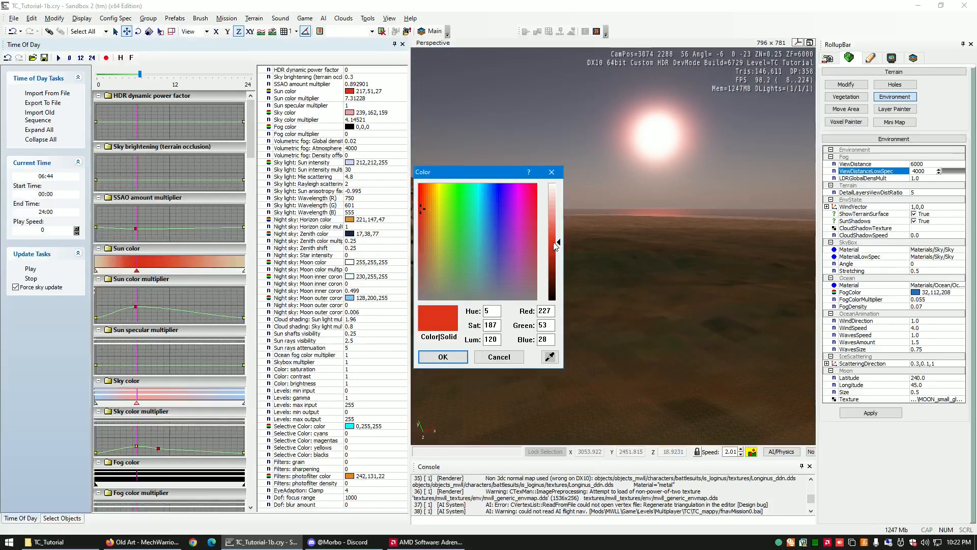
pyautogui.click(433, 353)
pyautogui.press('d')
pyautogui.moveTo(434, 353); pyautogui.dragTo(442, 350, button='right')
pyautogui.press('w')
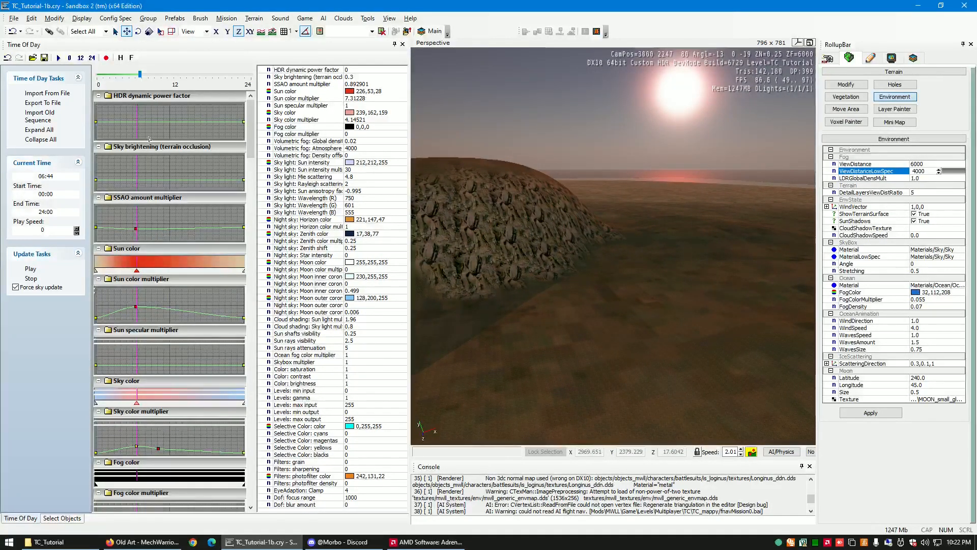
pyautogui.moveTo(628, 319); pyautogui.dragTo(628, 319, button='right')
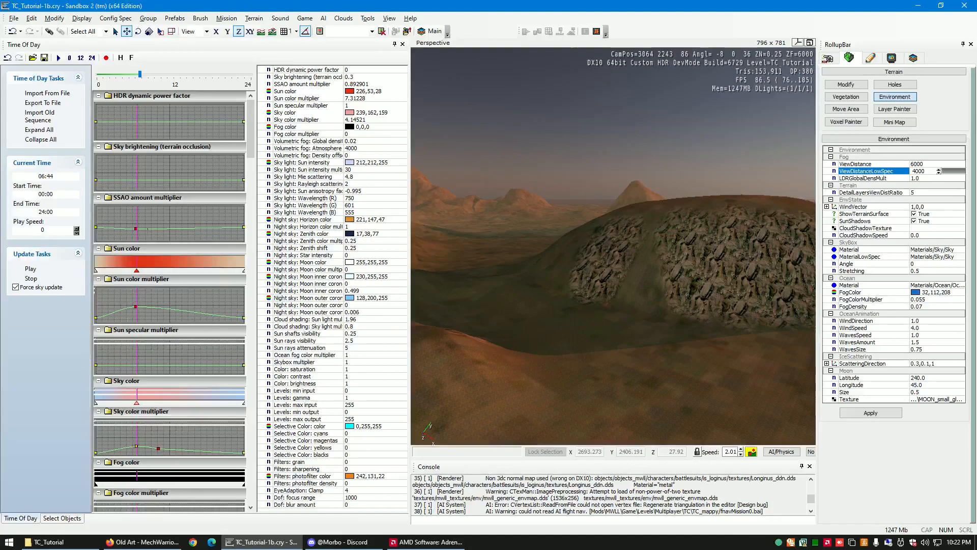
# - Add a slightly higher key shortly after the SSAO amount multiplier's dawn key and another key a few hours before it
pyautogui.doubleClick(146, 229)
pyautogui.moveTo(146, 229); pyautogui.dragTo(142, 225)
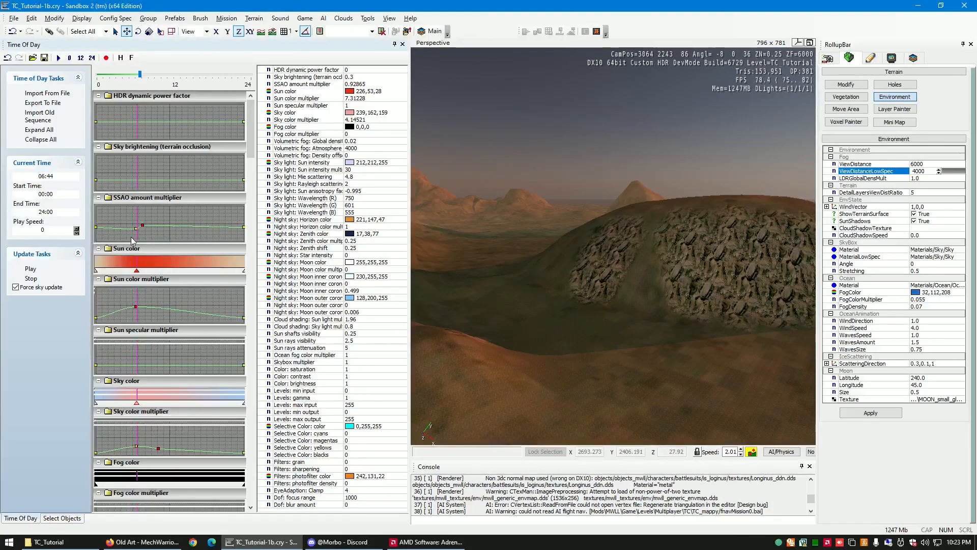
pyautogui.doubleClick(116, 229)
# - Set the time to 04:10, lower the Sun color multiplier's midnight key, and add a pre-dawn key giving about 0.32
pyautogui.moveTo(138, 77); pyautogui.dragTo(124, 77)
pyautogui.moveTo(644, 307); pyautogui.dragTo(431, 329, button='right')
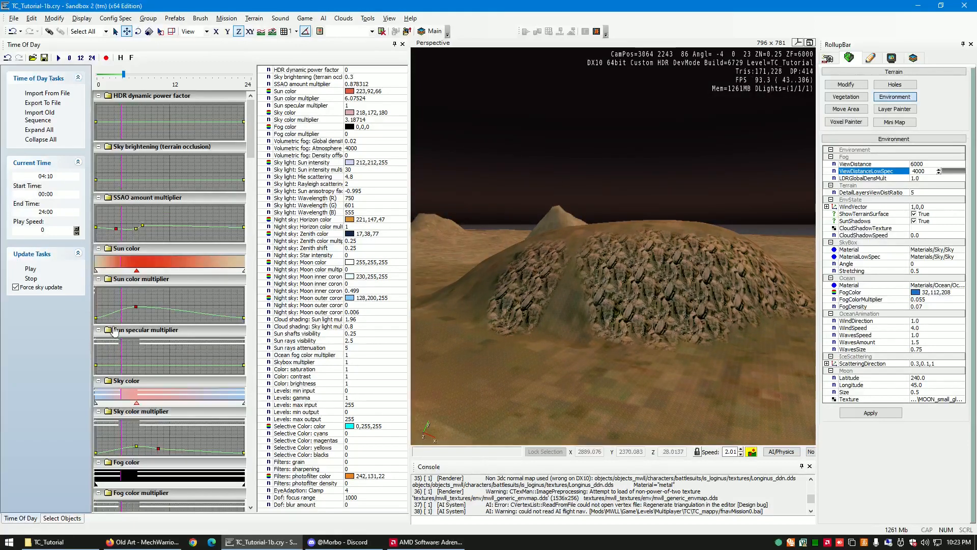
pyautogui.moveTo(96, 317); pyautogui.dragTo(96, 320)
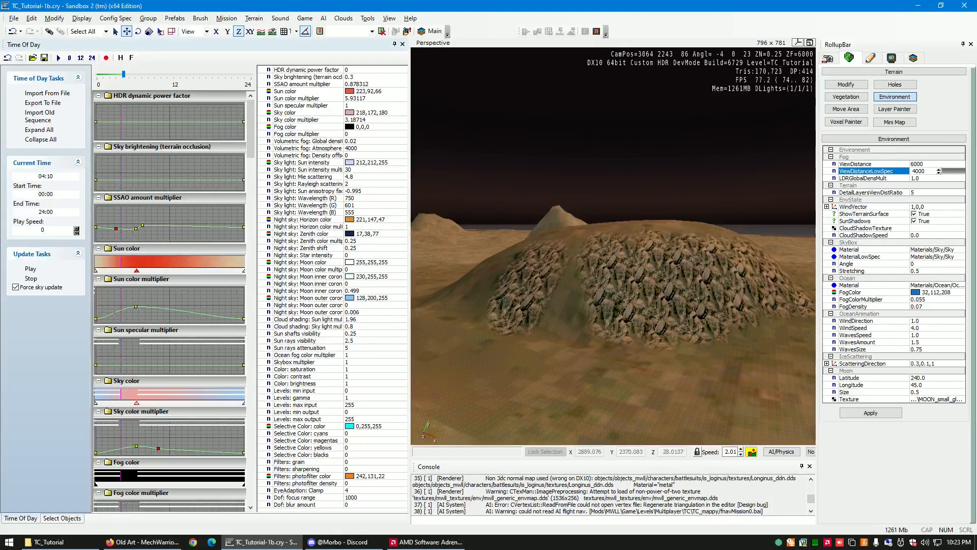
pyautogui.moveTo(117, 312); pyautogui.dragTo(122, 324)
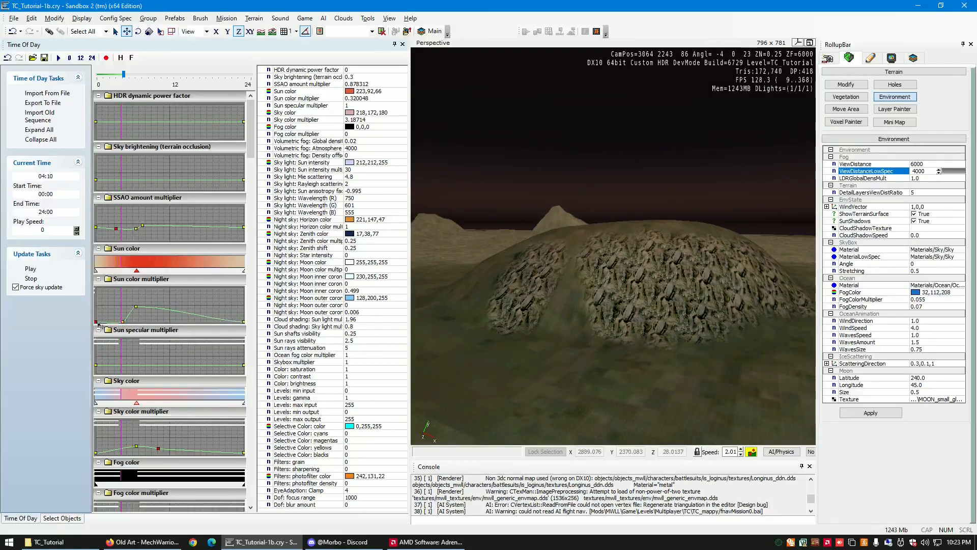
# - Add a high early-evening key and a low night key to the Sun color multiplier curve, and shift its dawn key slightly later and lower
pyautogui.doubleClick(221, 317)
pyautogui.moveTo(220, 318)
pyautogui.mouseDown()
pyautogui.moveTo(198, 316)
pyautogui.moveTo(207, 311)
pyautogui.mouseUp()
pyautogui.doubleClick(197, 318)
pyautogui.click(135, 306)
pyautogui.moveTo(135, 308); pyautogui.dragTo(138, 310)
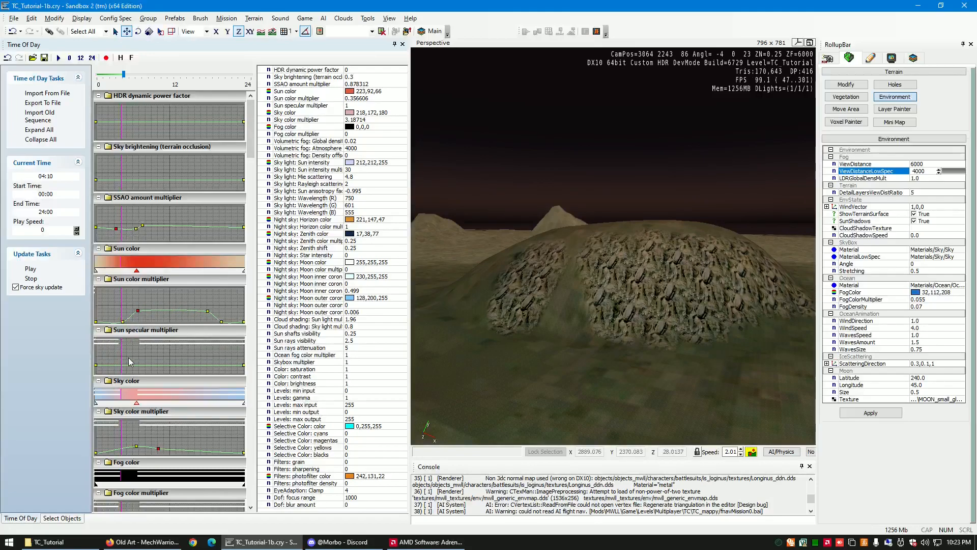
# - Add a low pre-dawn key, a high evening key and a 0.46 key at about 20:00 to the Sky color multiplier curve
pyautogui.scroll(-1, 134, 404)
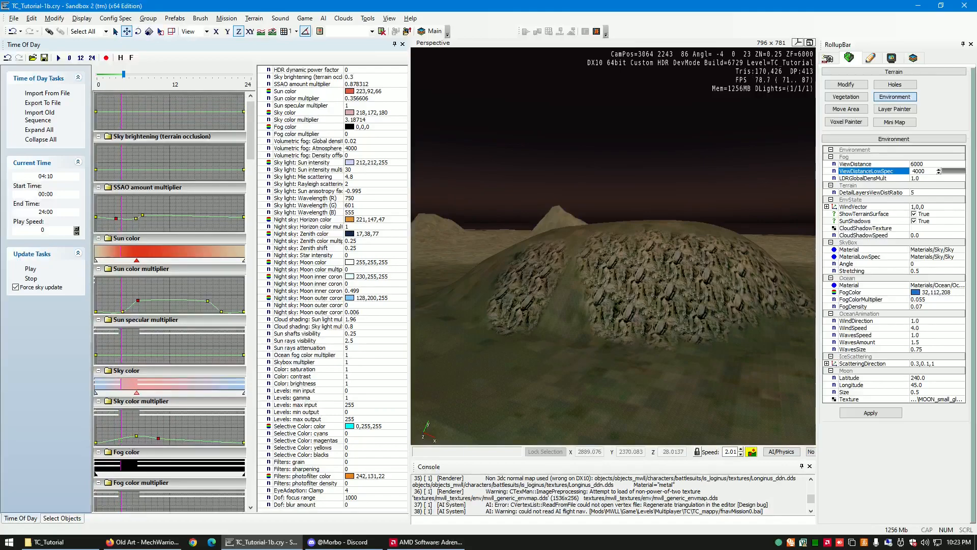
pyautogui.doubleClick(122, 438)
pyautogui.moveTo(122, 438); pyautogui.dragTo(123, 444)
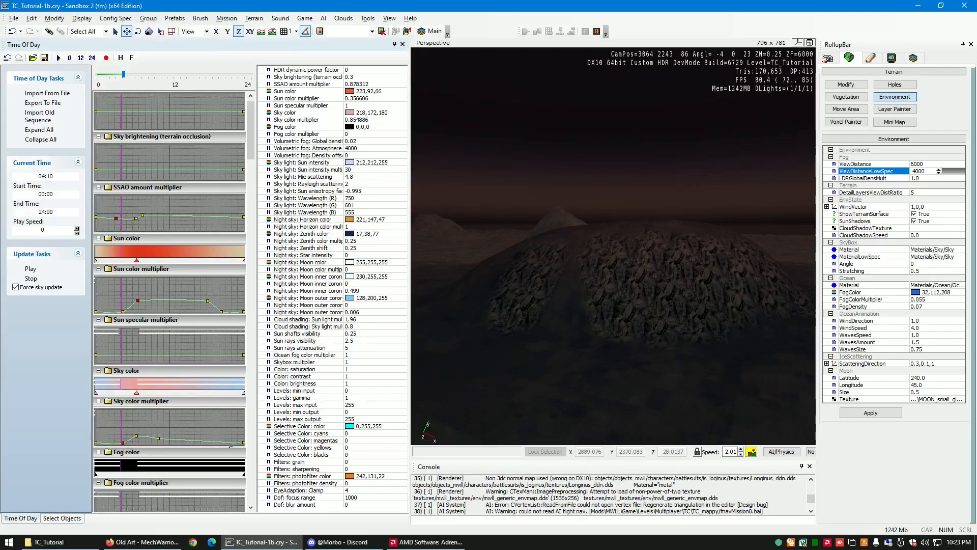
pyautogui.doubleClick(210, 436)
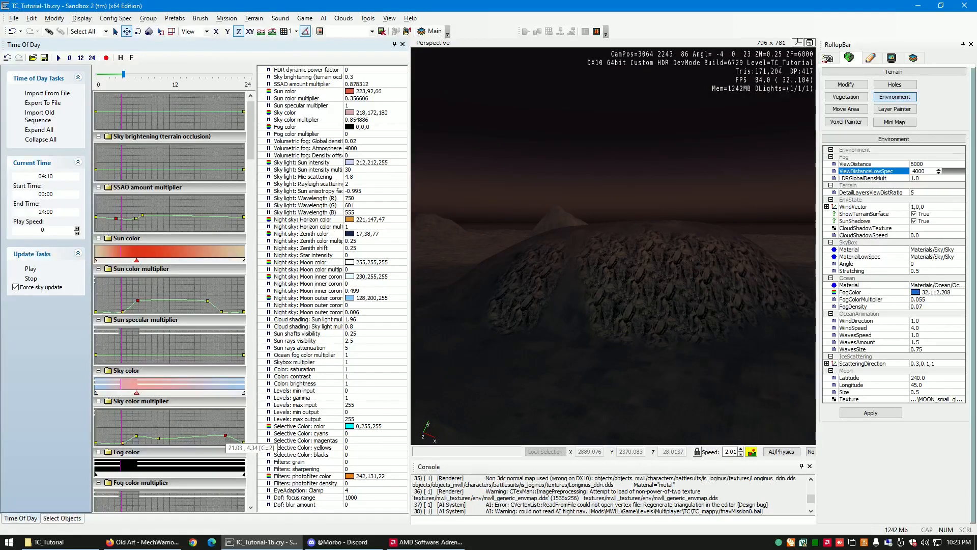
pyautogui.moveTo(221, 440); pyautogui.dragTo(224, 448)
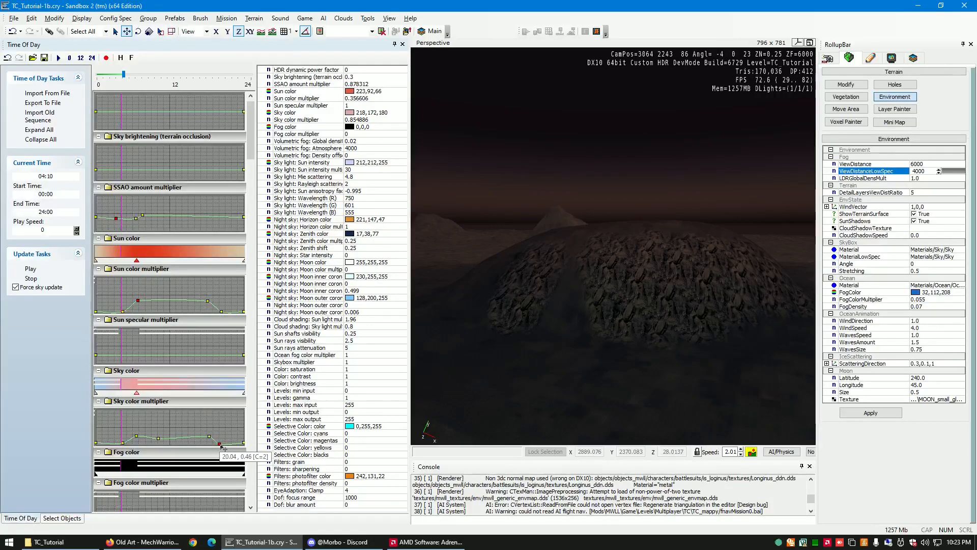
# - Advance the time of day to 16:43 and examine the late-afternoon light on the hills and around the sun
pyautogui.press('w')
pyautogui.moveTo(631, 320)
pyautogui.mouseDown(button='right')
pyautogui.moveTo(640, 322)
pyautogui.moveTo(627, 321)
pyautogui.mouseUp(button='right')
pyautogui.press('w')
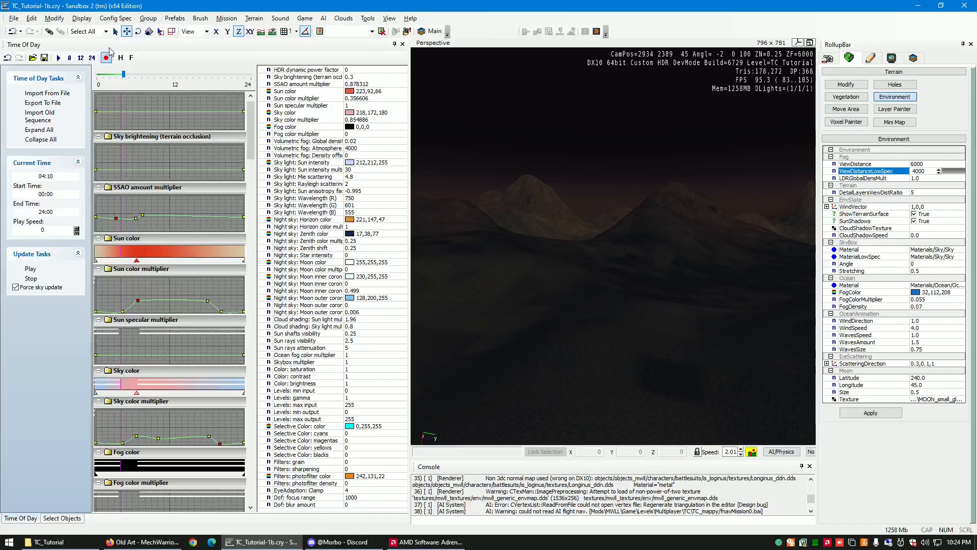
pyautogui.moveTo(124, 75); pyautogui.dragTo(205, 80)
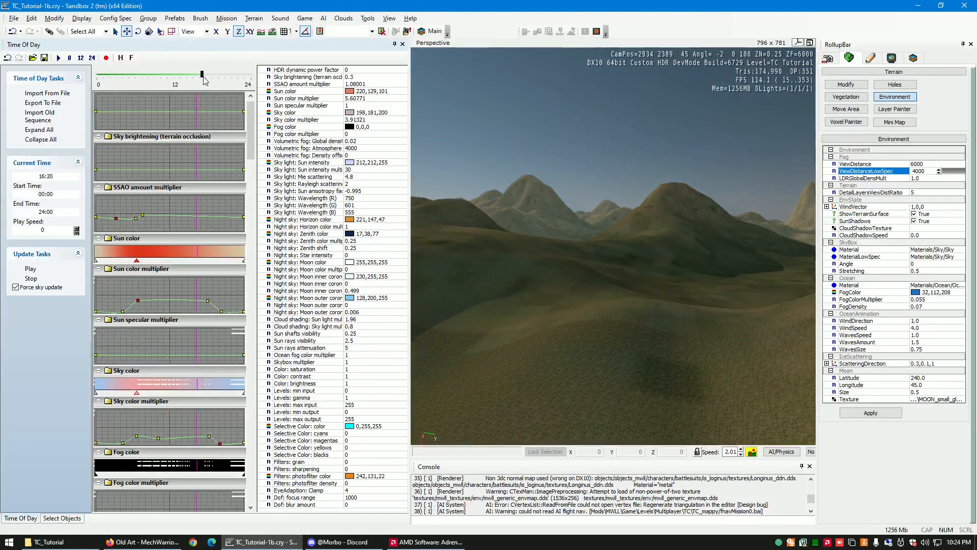
pyautogui.moveTo(570, 251); pyautogui.dragTo(572, 251, button='right')
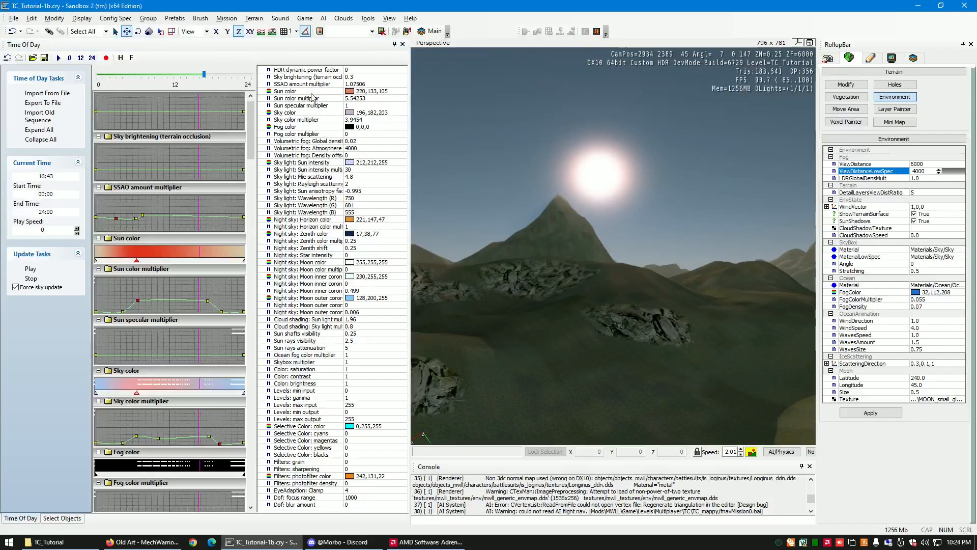
# - Set the time of day to 17:57 and fly over the terrain to examine the sunset lighting
pyautogui.moveTo(204, 74); pyautogui.dragTo(216, 82)
pyautogui.moveTo(604, 275); pyautogui.dragTo(604, 274, button='right')
pyautogui.press('w')
pyautogui.press('s')
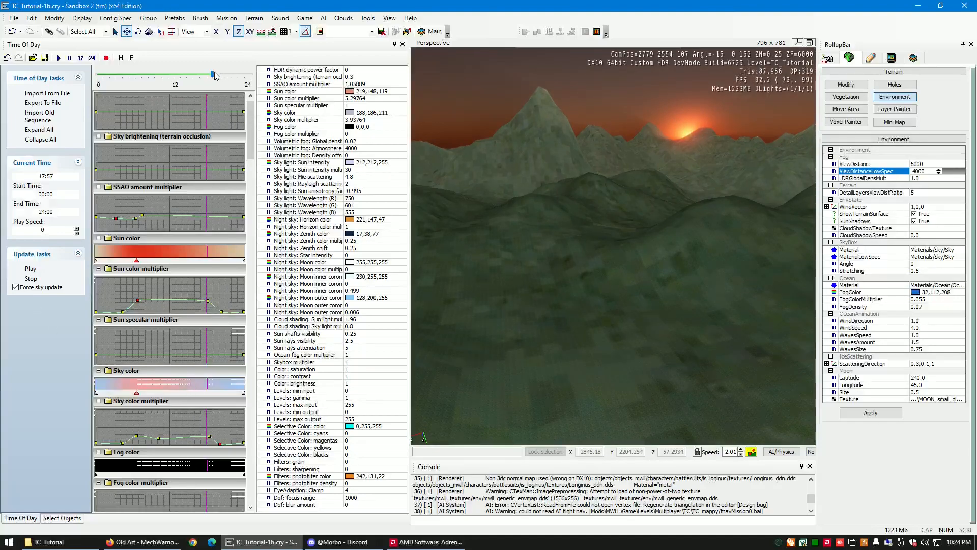
pyautogui.moveTo(621, 310); pyautogui.dragTo(621, 311, button='right')
pyautogui.press('s')
pyautogui.press('a')
pyautogui.press('w')
pyautogui.press('w')
pyautogui.press('w')
pyautogui.press('w')
pyautogui.press('w')
pyautogui.press('s')
pyautogui.press('d')
pyautogui.press('w')
pyautogui.press('a')
# - Advance the time of day to late evening and inspect the night lighting
pyautogui.moveTo(213, 75); pyautogui.dragTo(233, 78)
pyautogui.press('s')
pyautogui.moveTo(600, 298); pyautogui.dragTo(595, 302, button='right')
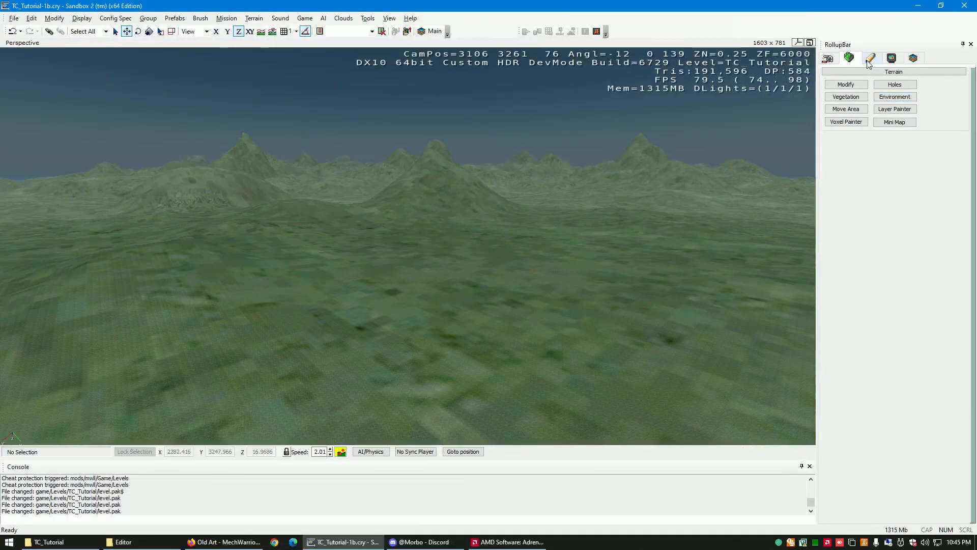
# - Bring up the object creation categories and survey the green plain and the distant mountains
pyautogui.click(828, 58)
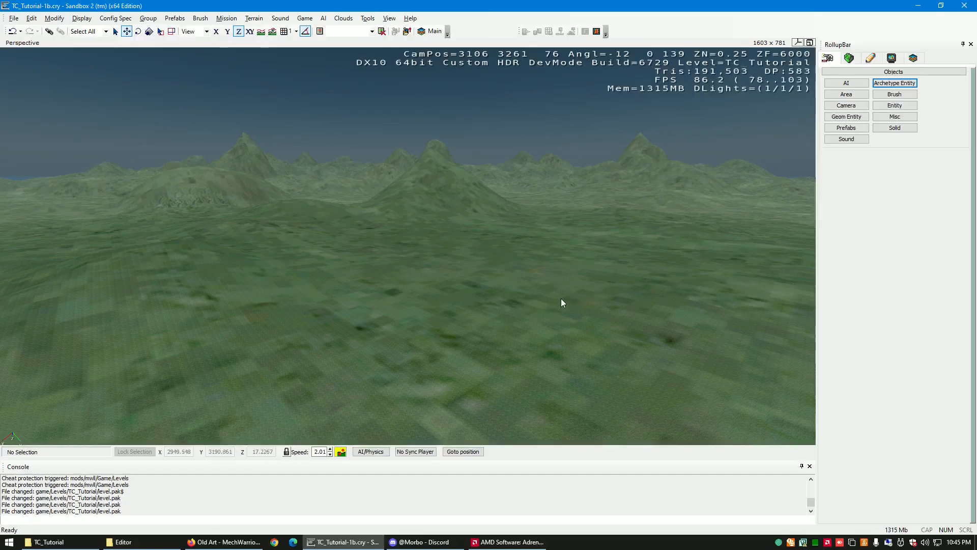
pyautogui.moveTo(504, 296); pyautogui.dragTo(504, 296, button='right')
pyautogui.press('a')
pyautogui.press('w')
pyautogui.press('a')
pyautogui.press('a')
pyautogui.press('d')
pyautogui.press('a')
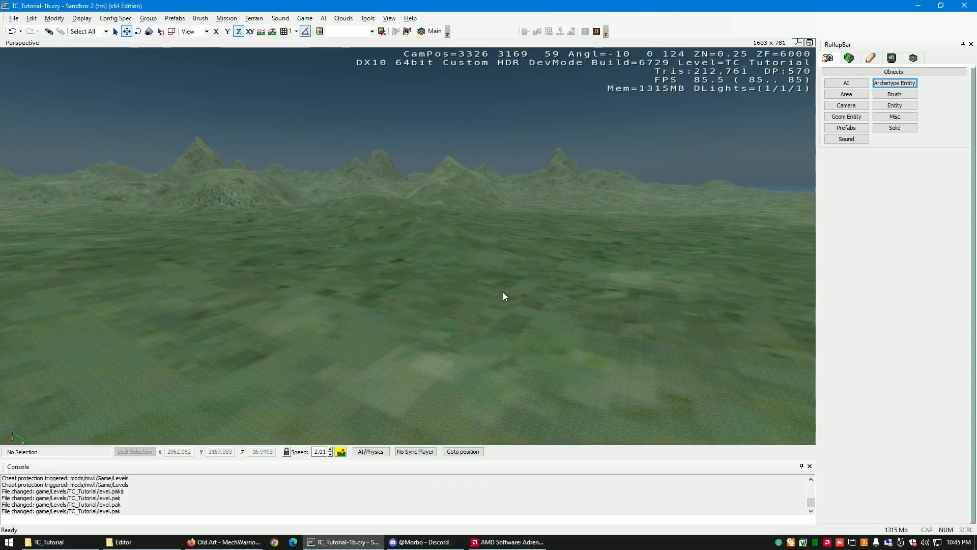
pyautogui.moveTo(503, 292); pyautogui.dragTo(504, 292, button='right')
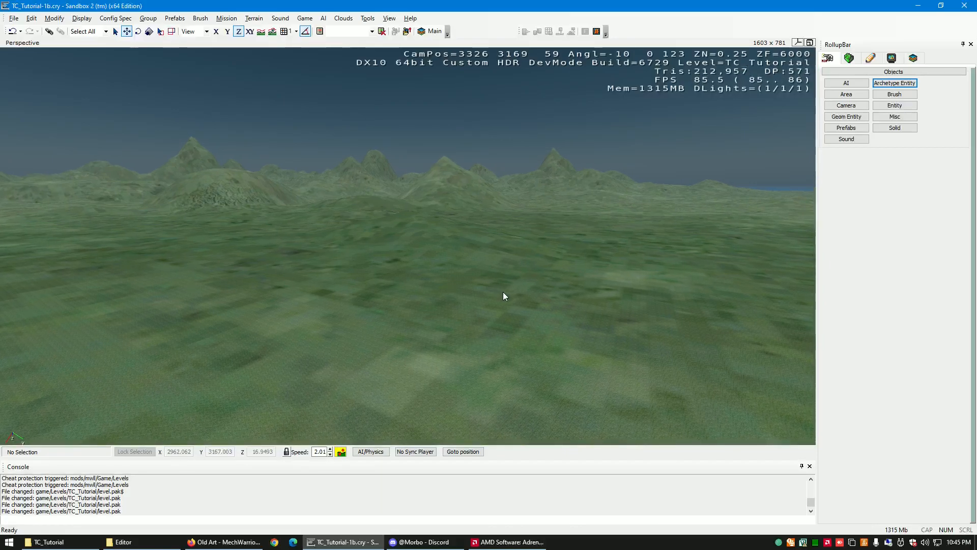
pyautogui.moveTo(503, 292); pyautogui.dragTo(504, 292, button='right')
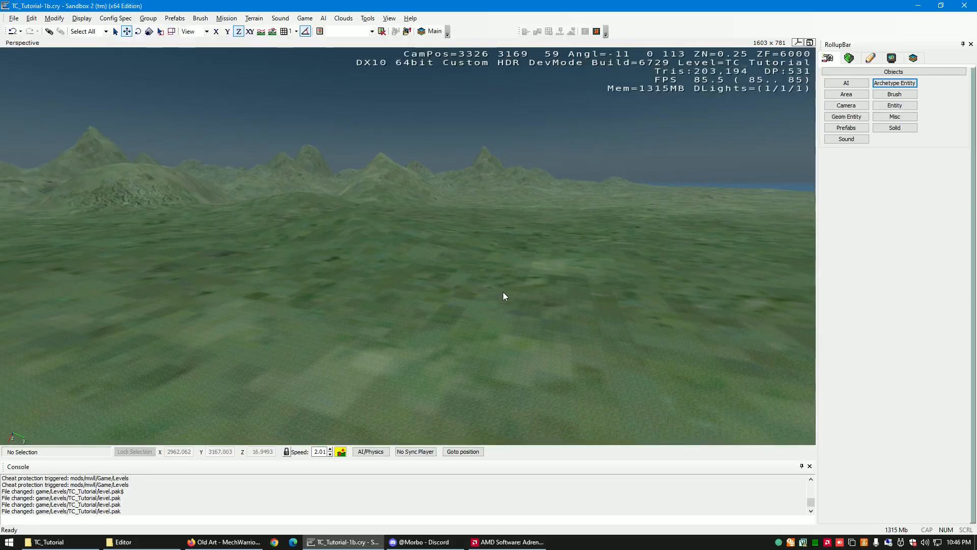
pyautogui.moveTo(503, 292); pyautogui.dragTo(503, 291, button='right')
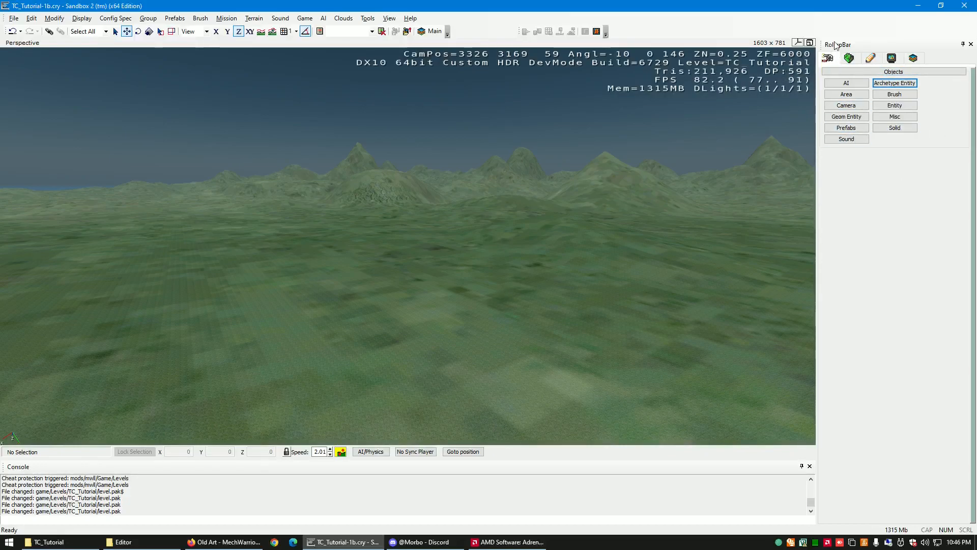
# - Show the Prefabs object browser and open the DataBase View on its Prefabs Library
pyautogui.click(846, 129)
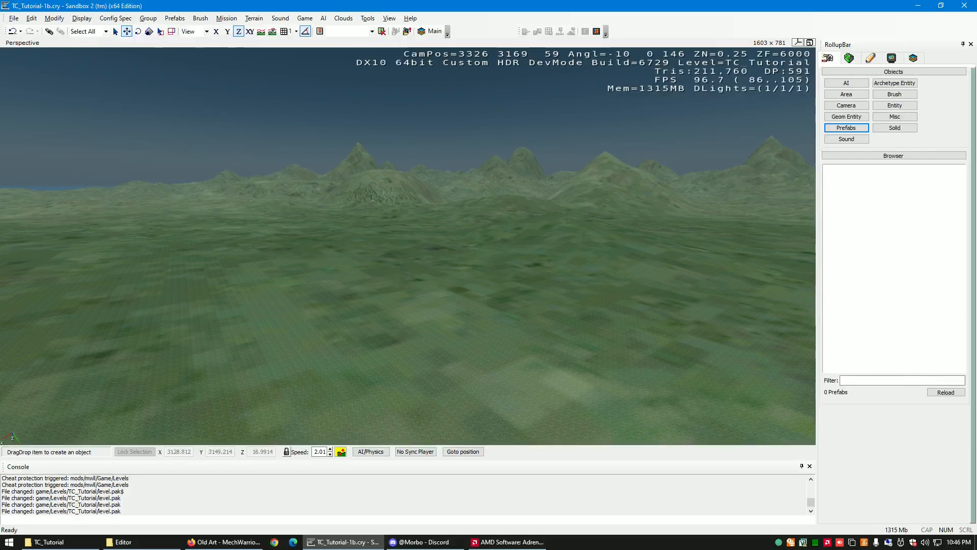
pyautogui.click(368, 19)
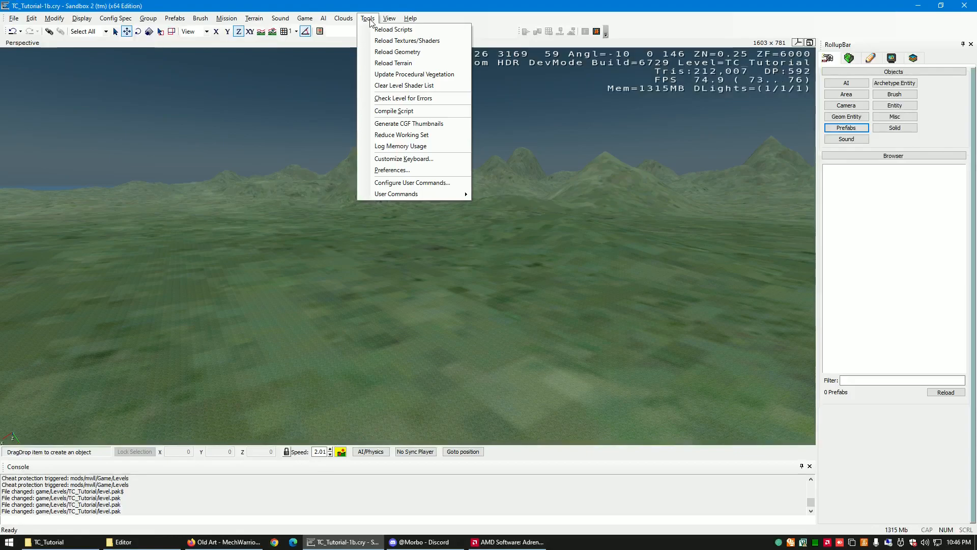
pyautogui.moveTo(388, 21)
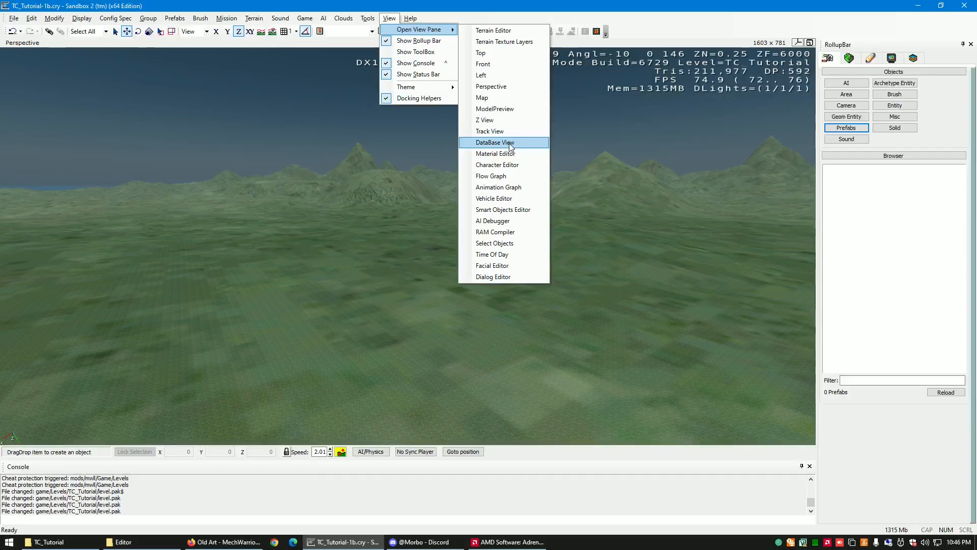
pyautogui.click(510, 146)
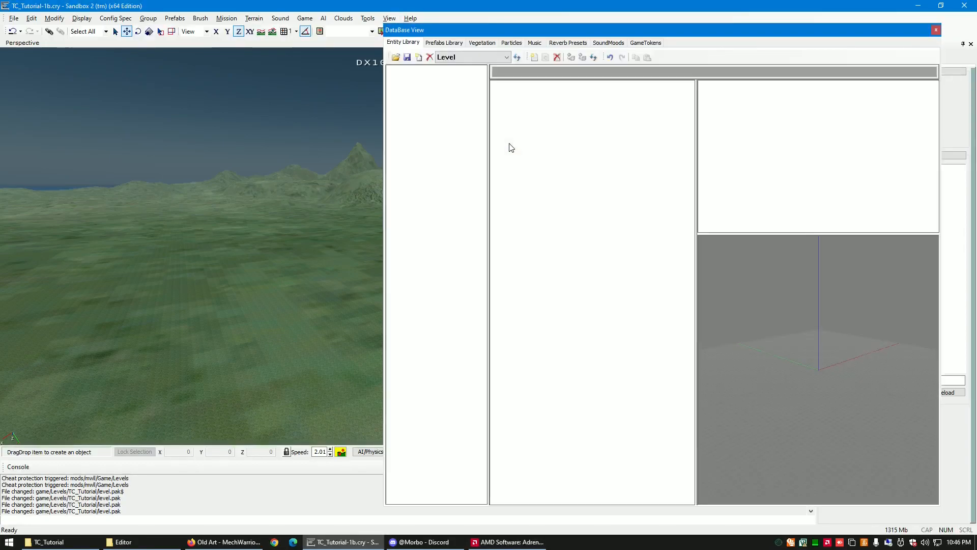
pyautogui.click(447, 43)
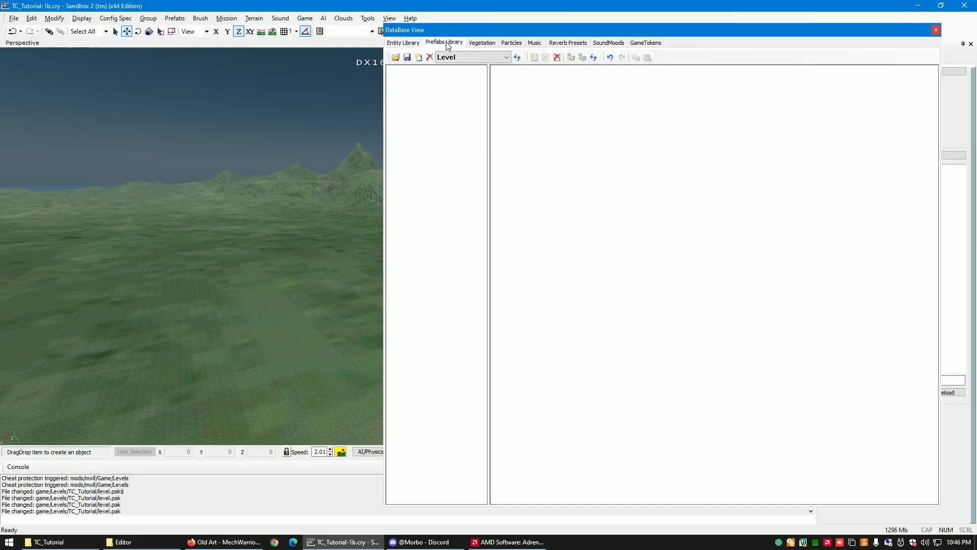
# - Load the mwll_assets.xml library from the game's Prefabs folder
pyautogui.click(396, 58)
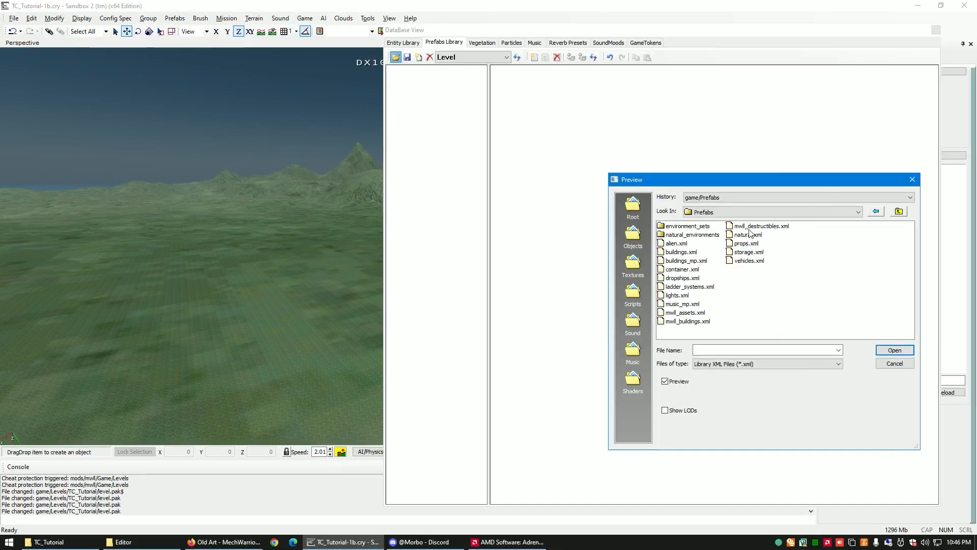
pyautogui.click(687, 312)
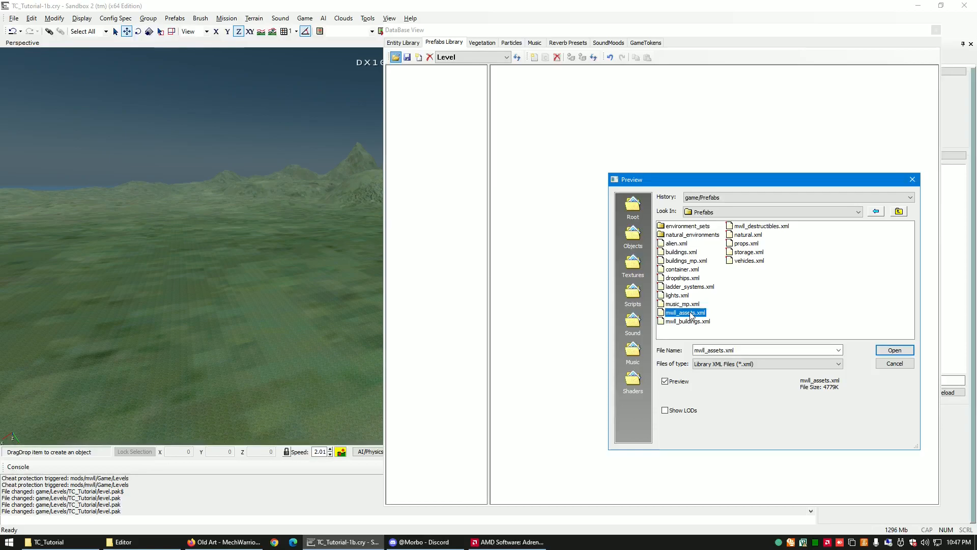
pyautogui.click(894, 350)
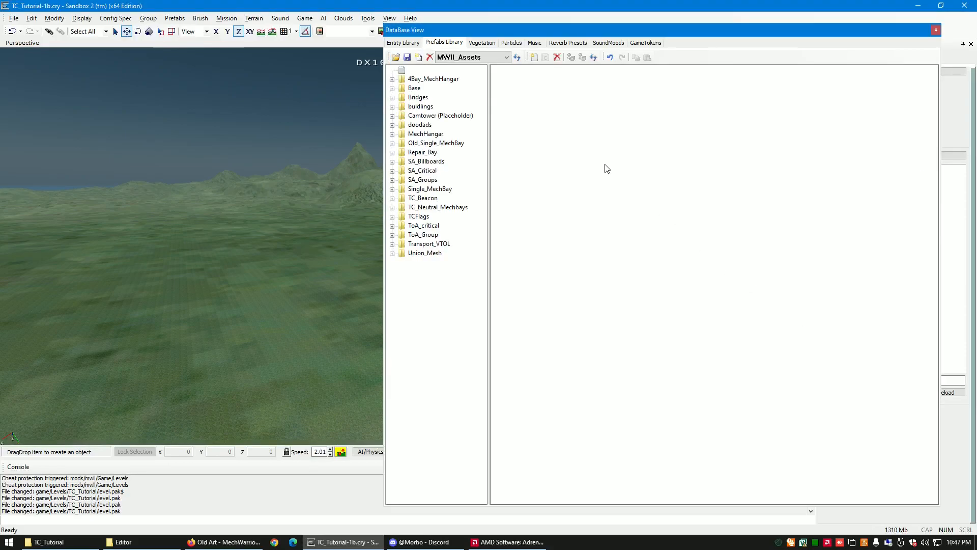
# - Load the mwll_destructibles.xml library from the game's Prefabs folder
pyautogui.click(396, 57)
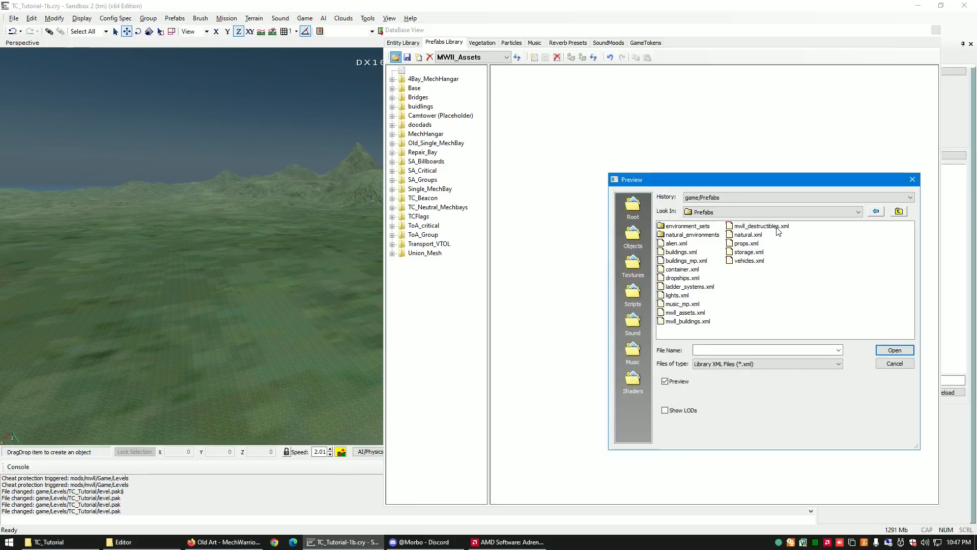
pyautogui.click(764, 226)
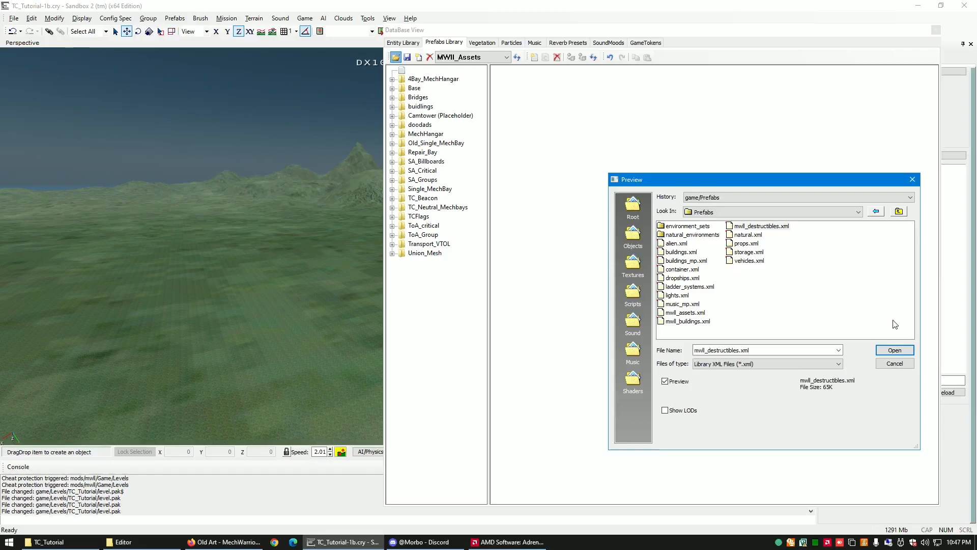
pyautogui.click(895, 350)
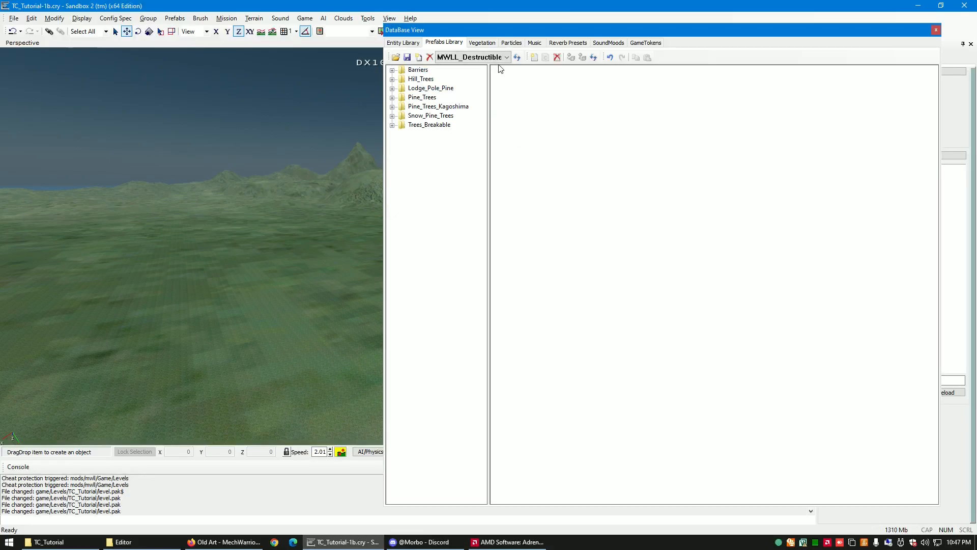
# - Load the mwll_buildings.xml library from the same Prefabs folder and close the DataBase View
pyautogui.click(396, 57)
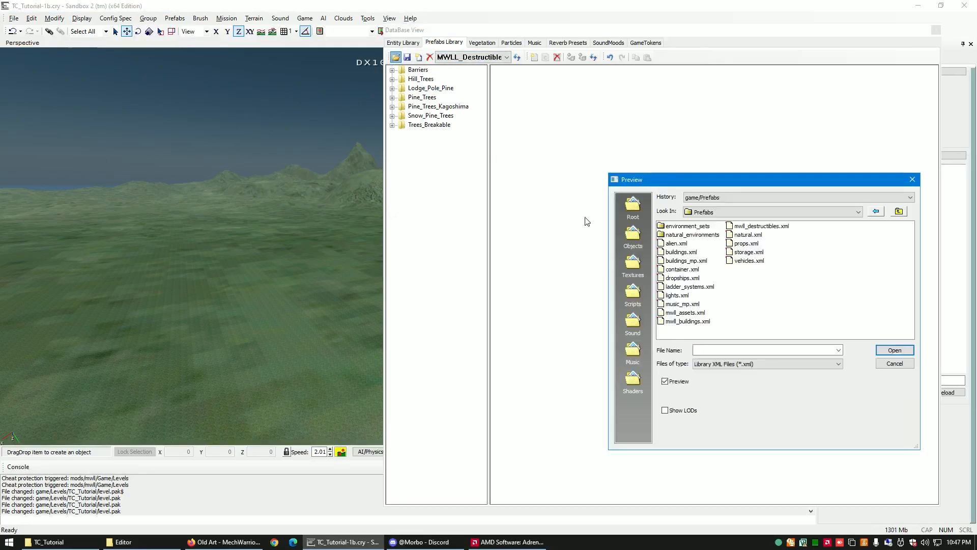
pyautogui.click(708, 321)
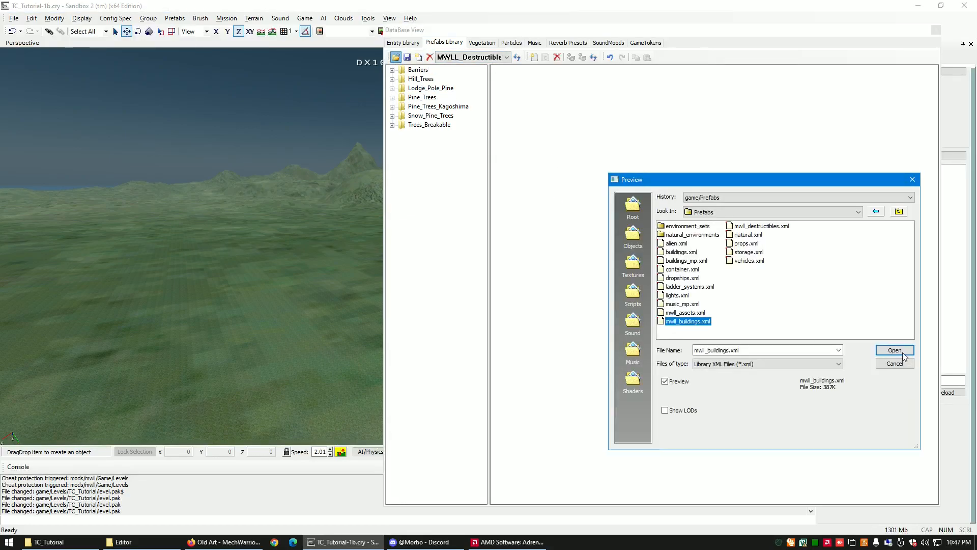
pyautogui.click(902, 351)
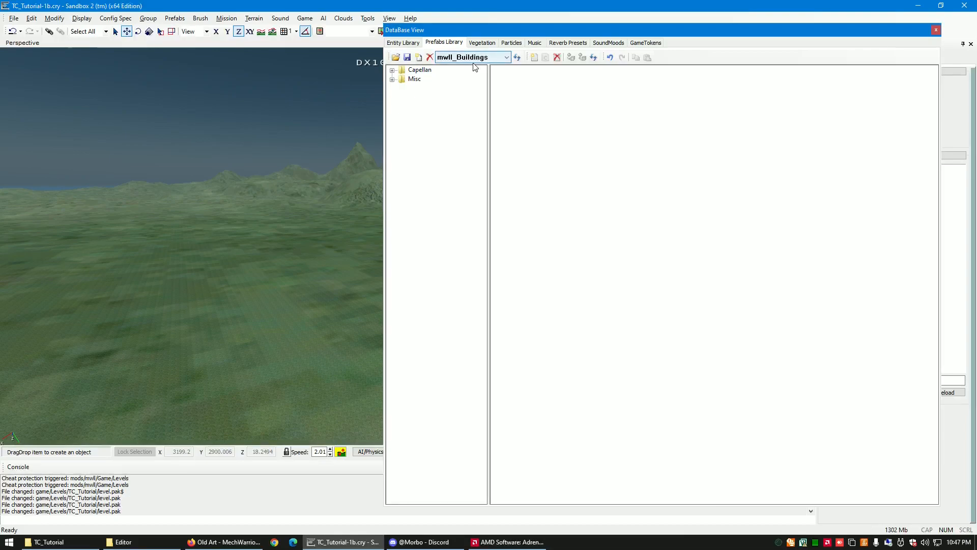
pyautogui.click(934, 31)
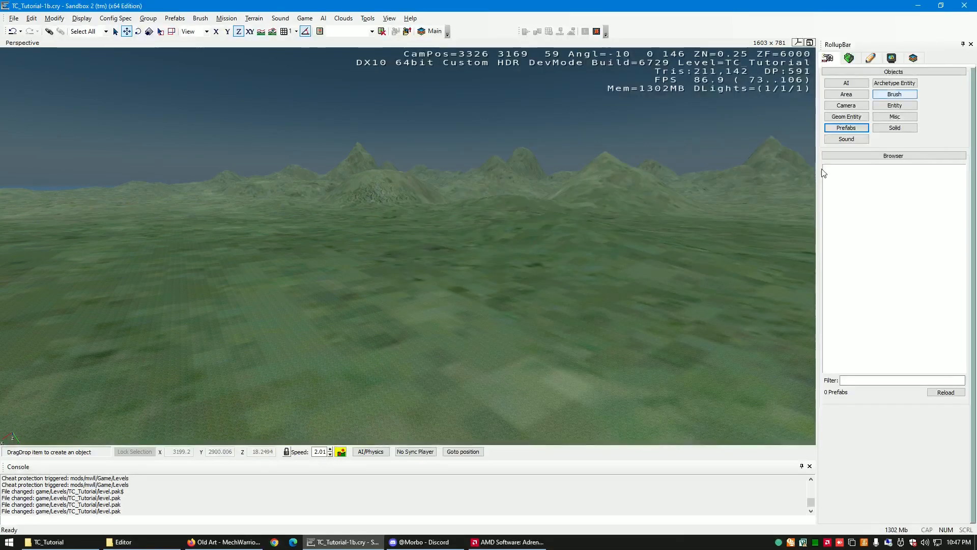
# - Refresh the Prefabs object browser and add the MechHangar prefab from the MechHangar folder of MWll_Assets to the level
pyautogui.click(892, 96)
pyautogui.click(847, 129)
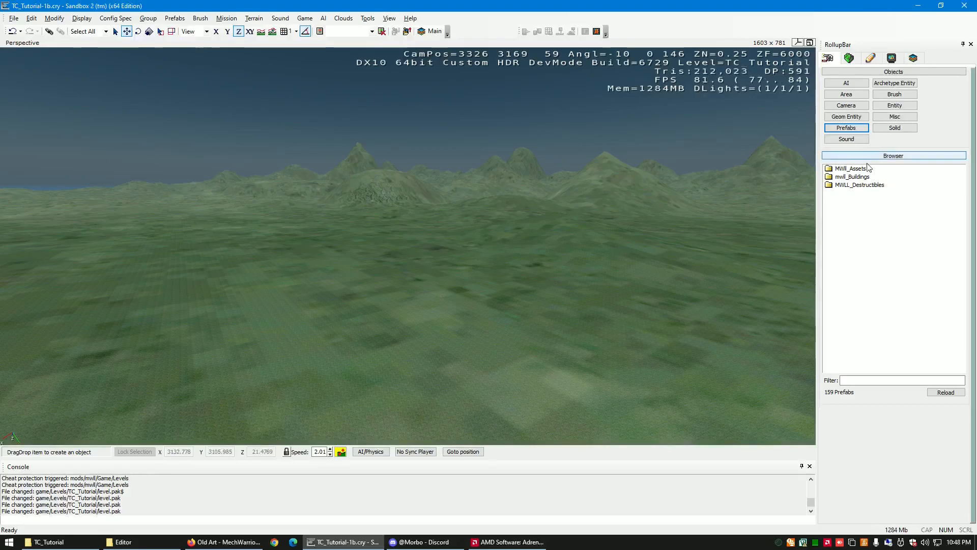
pyautogui.doubleClick(850, 168)
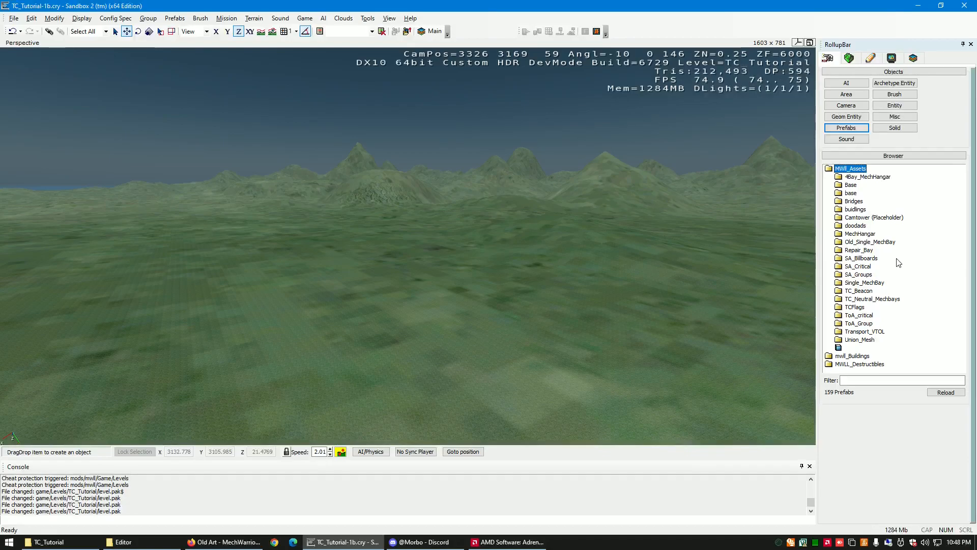
pyautogui.doubleClick(861, 234)
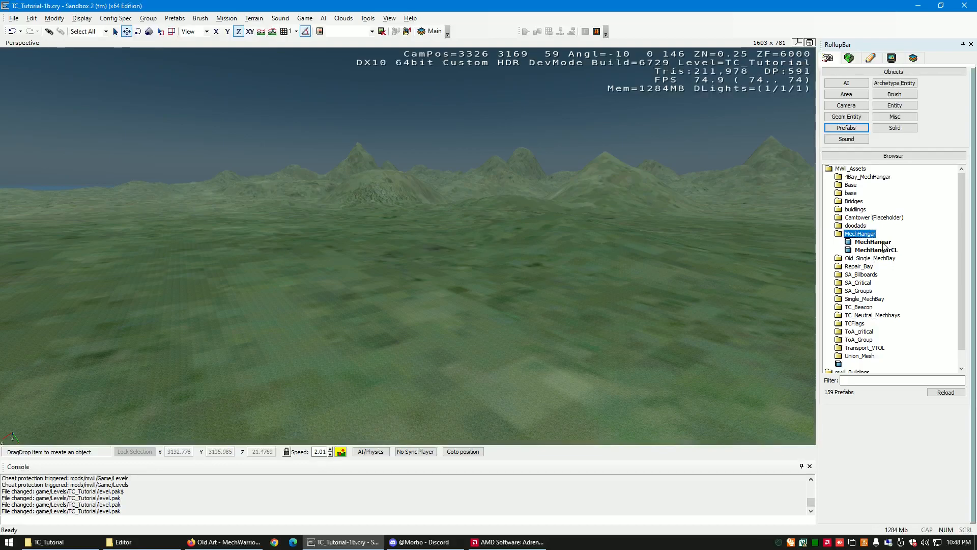
pyautogui.click(877, 242)
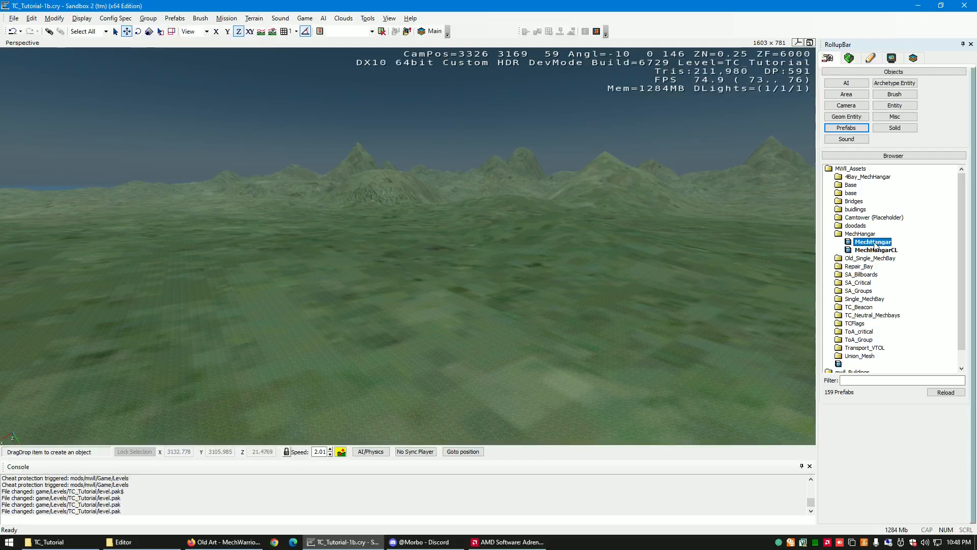
pyautogui.moveTo(875, 244); pyautogui.dragTo(235, 270)
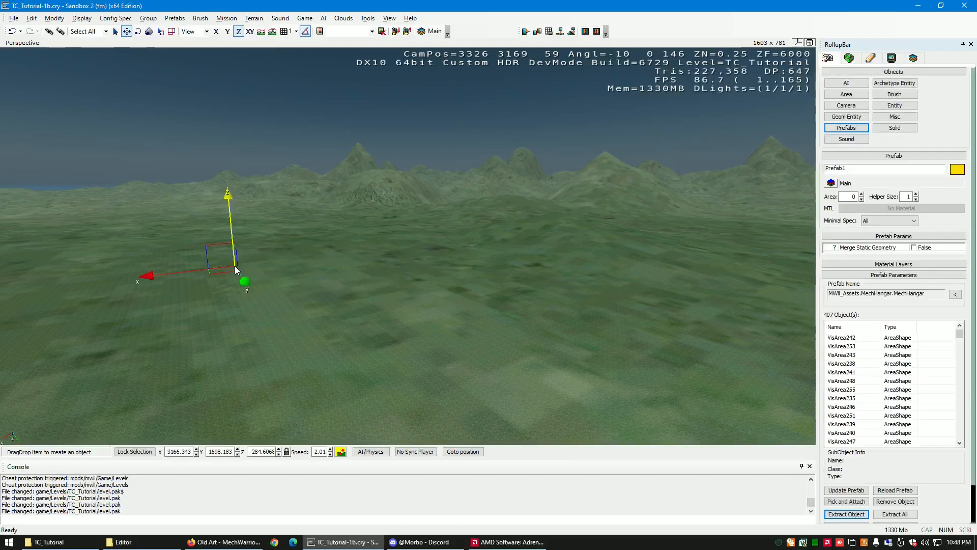
# - Try to position the hangar in the view while movement is locked to the Z axis
pyautogui.moveTo(243, 297); pyautogui.dragTo(288, 315)
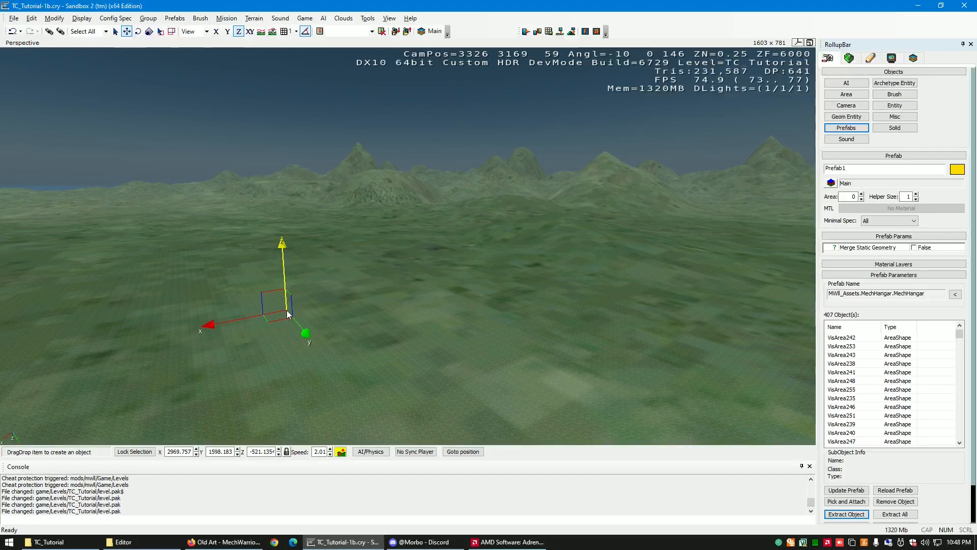
pyautogui.moveTo(288, 315); pyautogui.dragTo(243, 453)
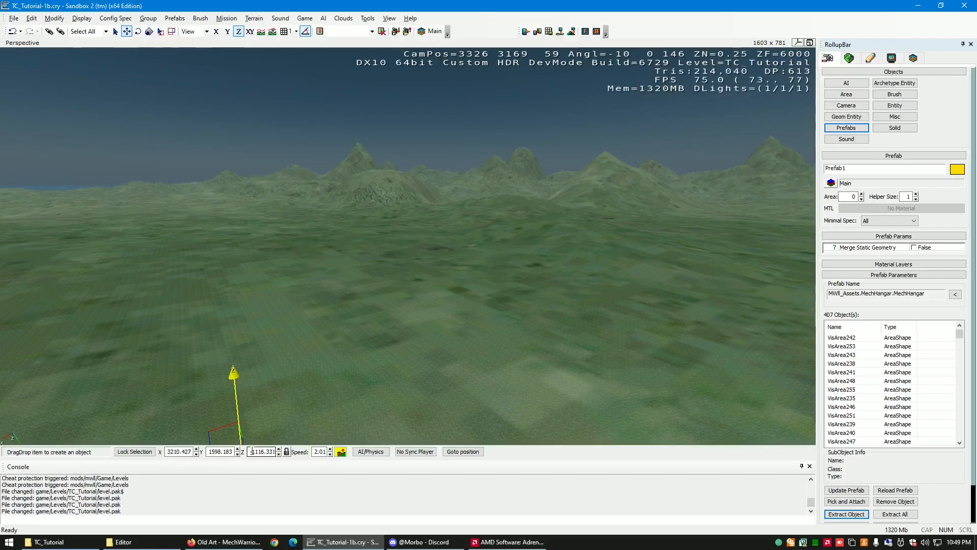
pyautogui.moveTo(278, 453); pyautogui.dragTo(268, 46)
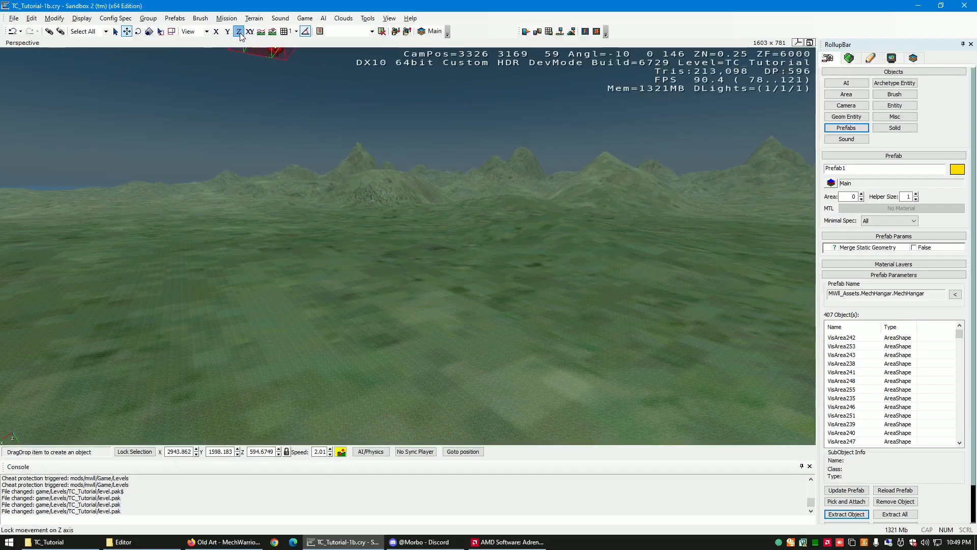
pyautogui.moveTo(230, 182); pyautogui.dragTo(225, 45)
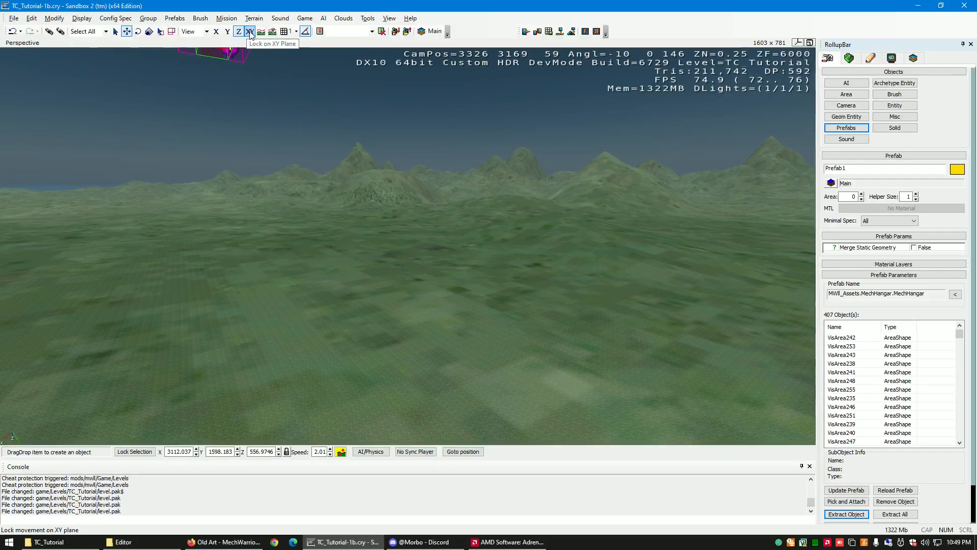
pyautogui.moveTo(232, 51); pyautogui.dragTo(257, 46)
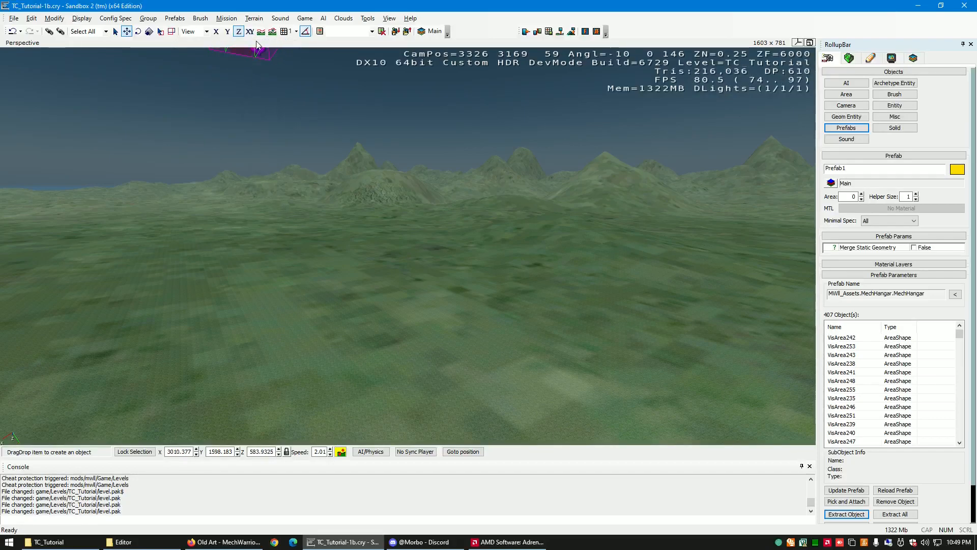
# - Lock movement to the XY plane and bring the hangar over the plain at about X 3176, Y 2863
pyautogui.click(250, 32)
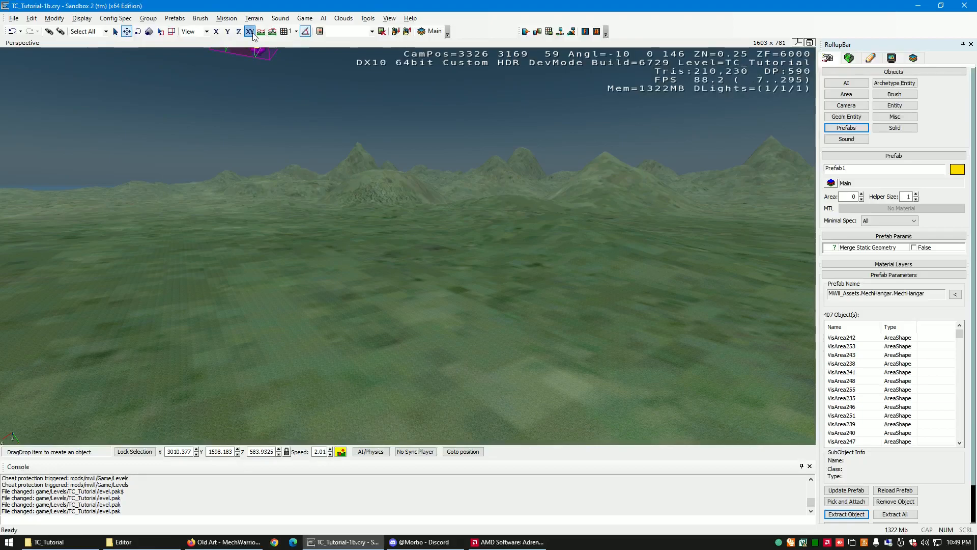
pyautogui.moveTo(490, 187); pyautogui.dragTo(367, 178)
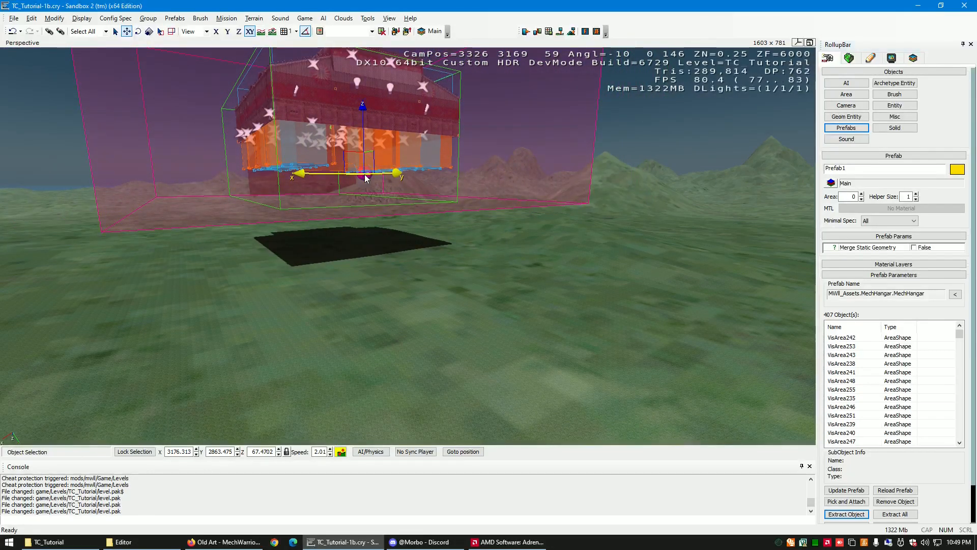
# - Set movement to follow terrain and snap to objects, and lower the floating hangar to the ground at about Z -5.9
pyautogui.press('s')
pyautogui.moveTo(391, 259); pyautogui.dragTo(389, 262, button='right')
pyautogui.press('a')
pyautogui.press('w')
pyautogui.press('a')
pyautogui.press('s')
pyautogui.press('a')
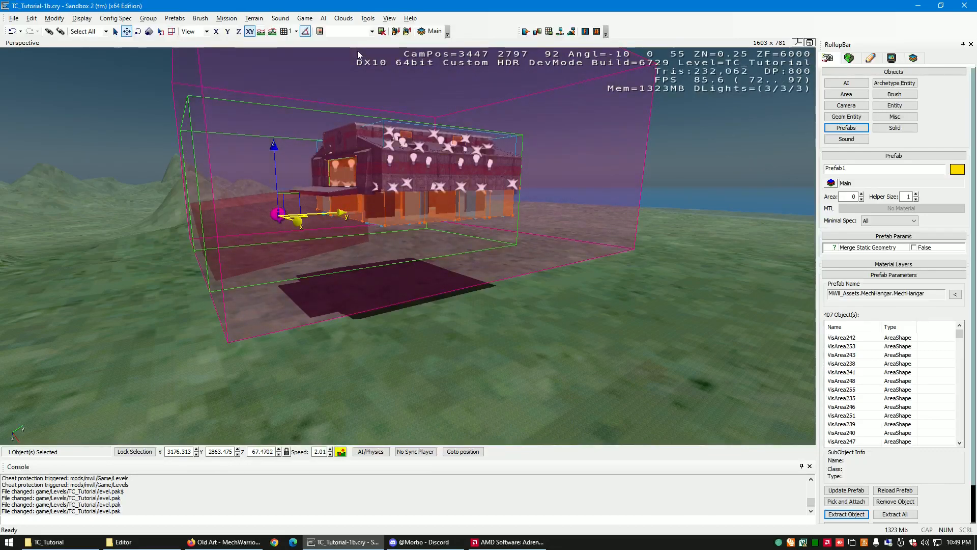
pyautogui.click(273, 33)
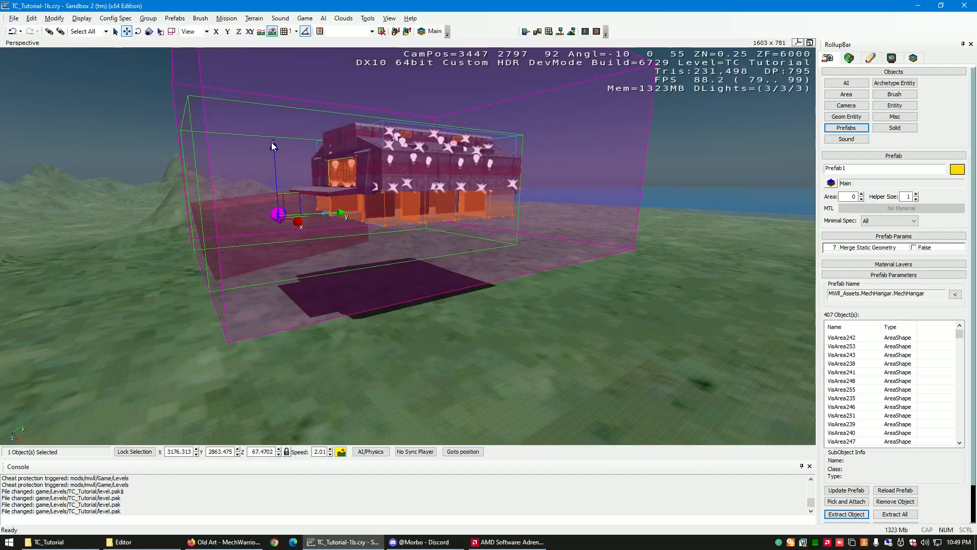
pyautogui.moveTo(275, 147); pyautogui.dragTo(298, 244)
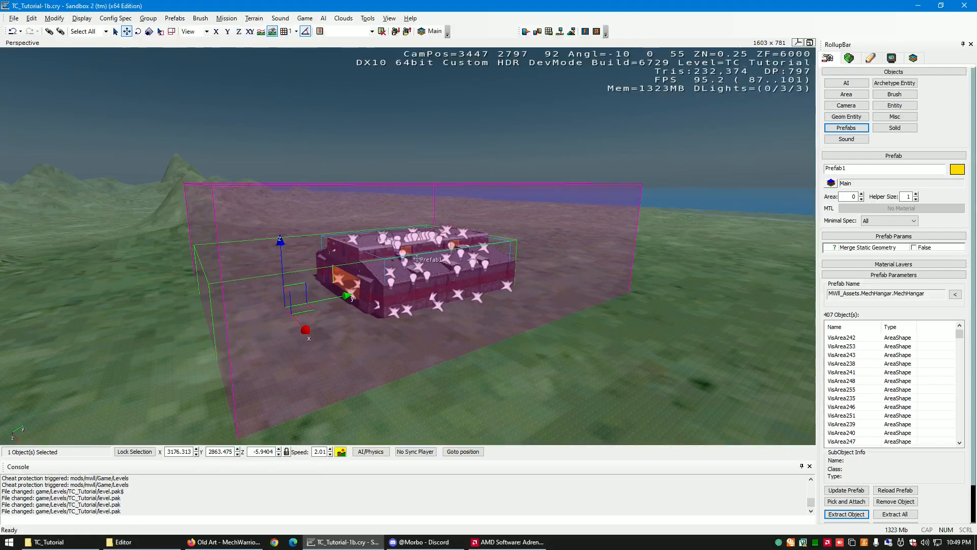
# - Move the hangar across the plain toward the coast, to about X 3576, Y 3444
pyautogui.moveTo(418, 261); pyautogui.dragTo(529, 290)
pyautogui.moveTo(620, 364)
pyautogui.mouseDown(button='right')
pyautogui.moveTo(612, 363)
pyautogui.moveTo(625, 365)
pyautogui.mouseUp(button='right')
pyautogui.press('w')
pyautogui.press('s')
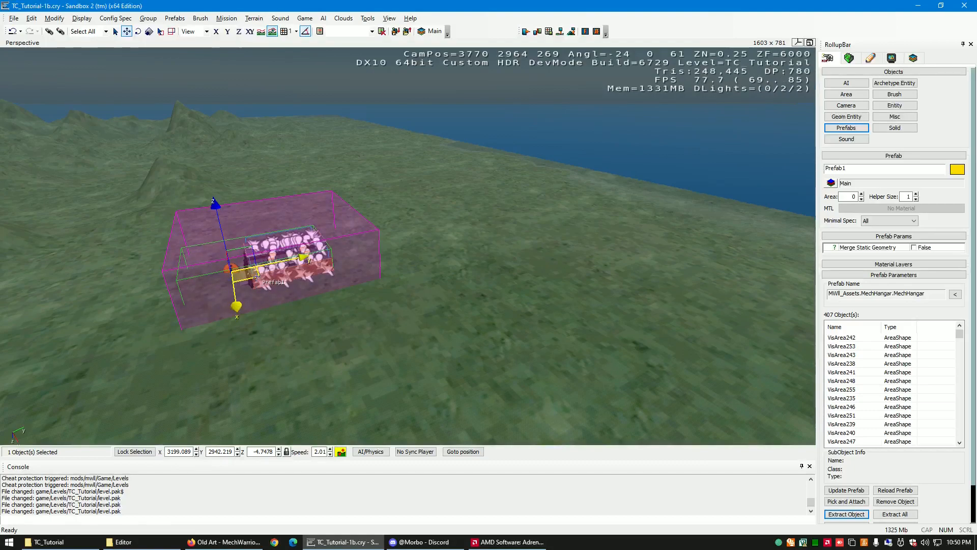
pyautogui.moveTo(256, 276); pyautogui.dragTo(703, 322)
# - Examine the hangar from several sides and compare its rotate and move gizmos
pyautogui.press('a')
pyautogui.moveTo(549, 332); pyautogui.dragTo(536, 331, button='right')
pyautogui.press('w')
pyautogui.press('3')
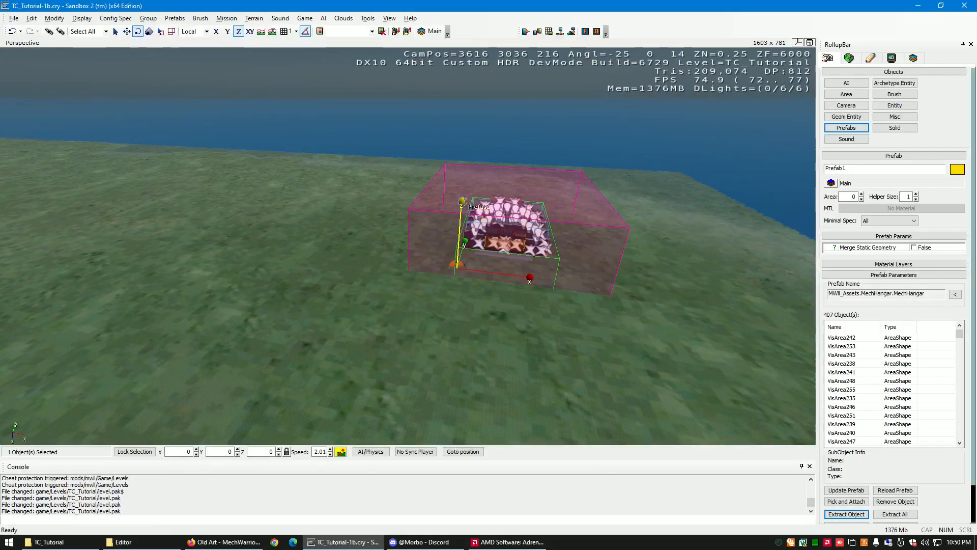
pyautogui.press('w')
pyautogui.press('d')
pyautogui.moveTo(433, 331); pyautogui.dragTo(434, 335, button='right')
pyautogui.press('s')
pyautogui.press('w')
pyautogui.press('d')
pyautogui.press('a')
pyautogui.press('w')
pyautogui.press('2')
pyautogui.press('w')
pyautogui.press('d')
pyautogui.press('s')
pyautogui.press('a')
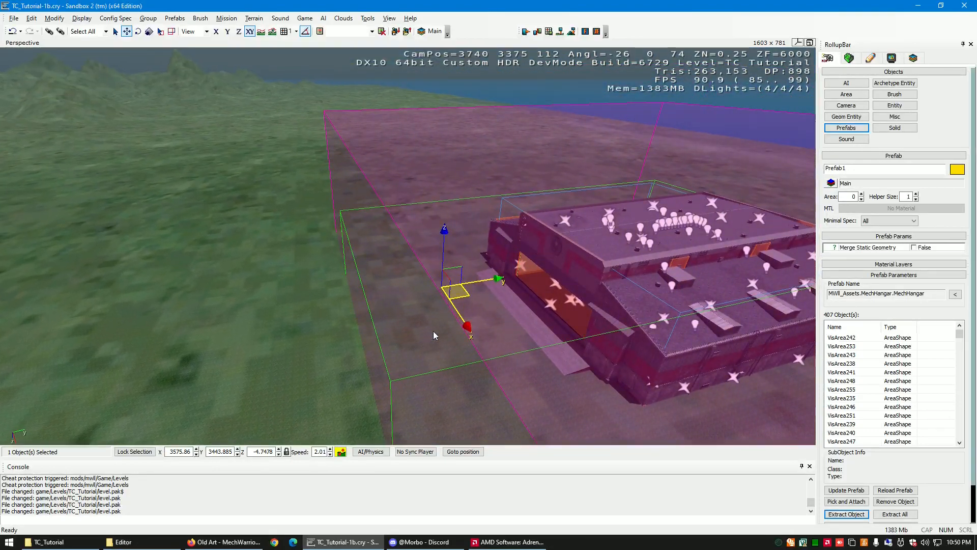
# - Try rotating the hangar 1 degree about its Z axis with angle snapping off, and undo the rotation
pyautogui.press('3')
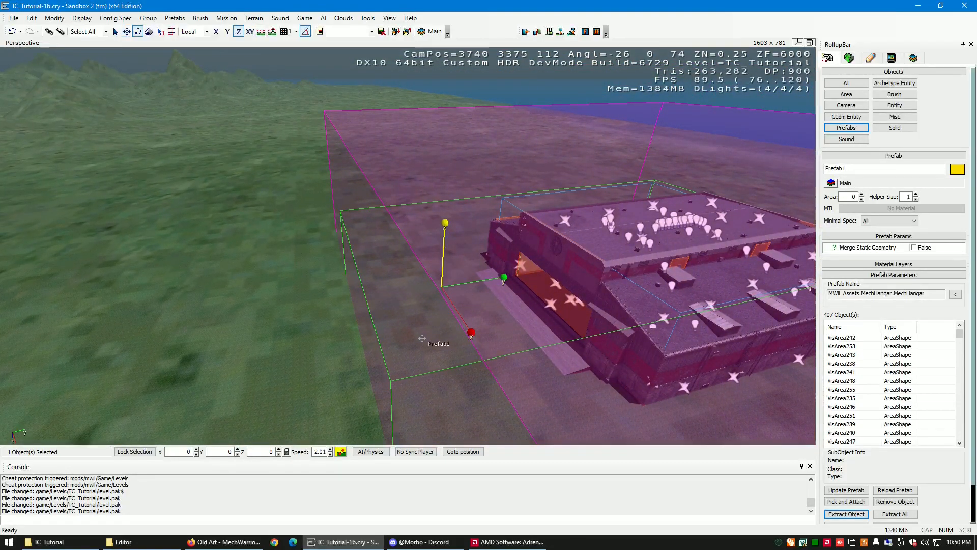
pyautogui.click(284, 31)
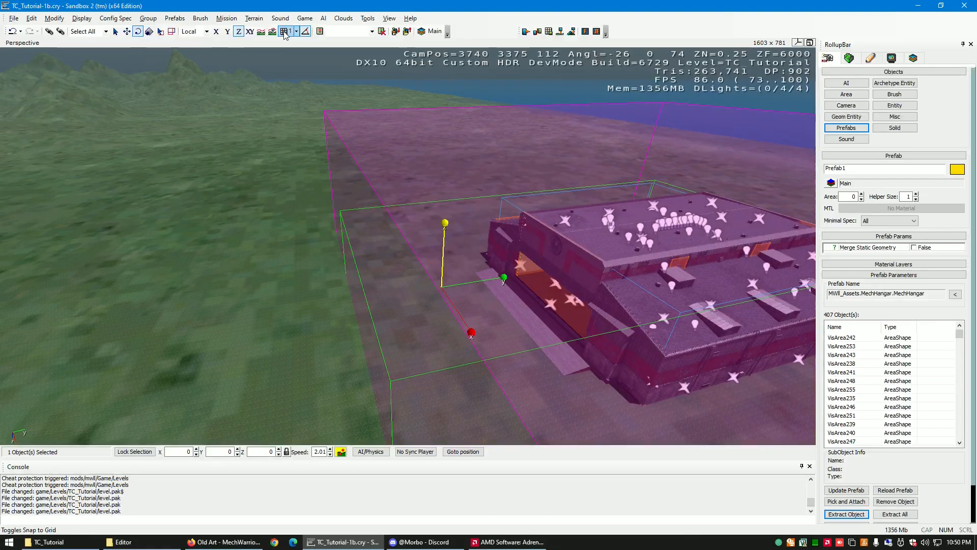
pyautogui.click(306, 35)
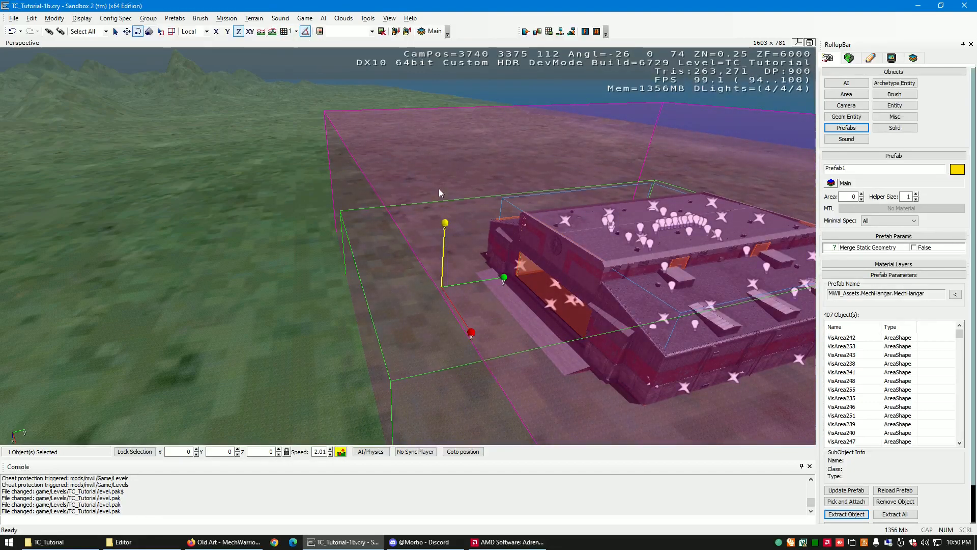
pyautogui.moveTo(447, 223); pyautogui.dragTo(448, 222)
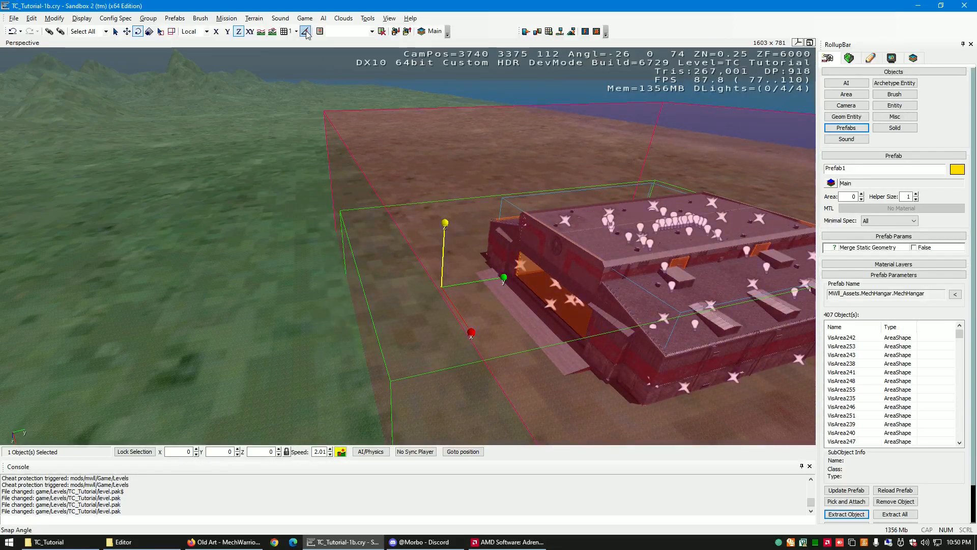
pyautogui.moveTo(444, 223); pyautogui.dragTo(446, 223)
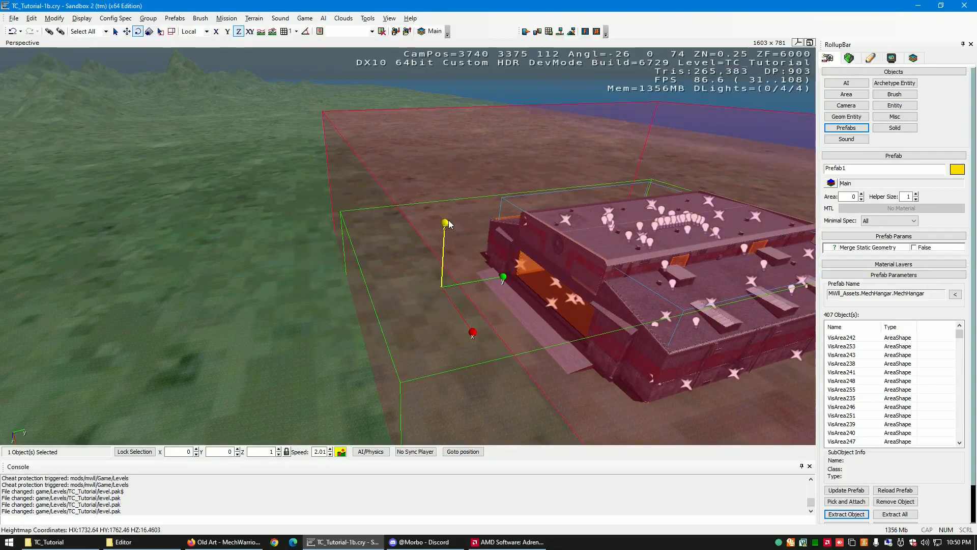
pyautogui.click(12, 31)
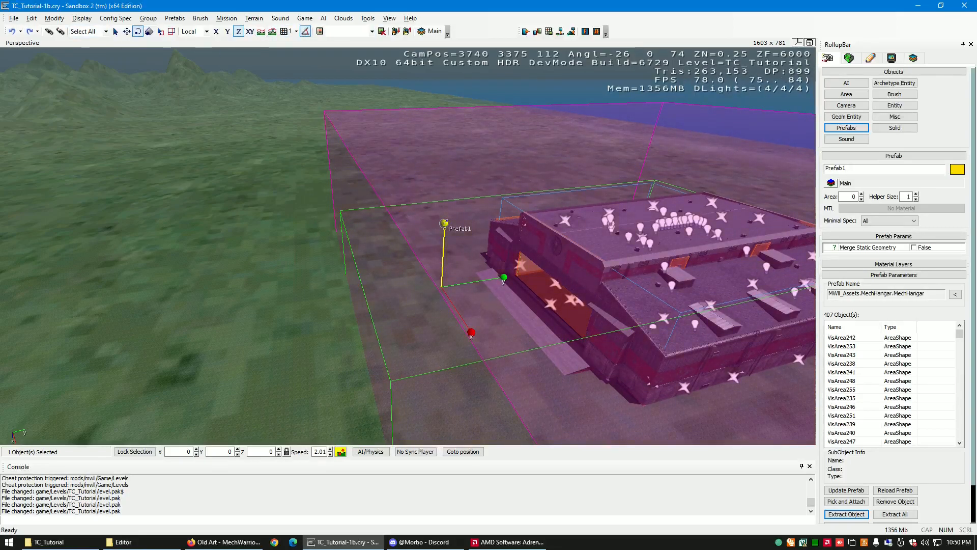
# - Turn on grid snapping and move the hangar in the XY plane to about X 3546, Y 3438
pyautogui.click(285, 32)
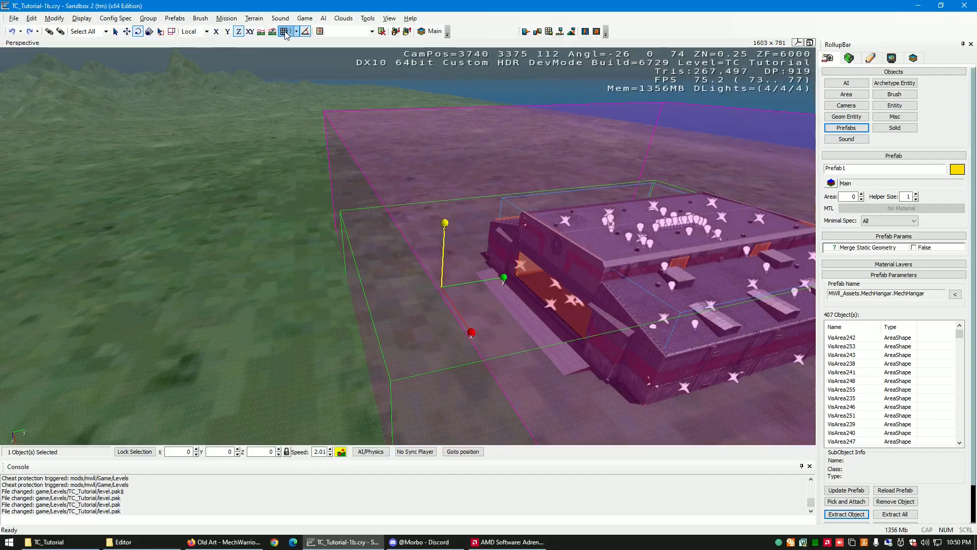
pyautogui.press('s')
pyautogui.moveTo(455, 277); pyautogui.dragTo(455, 276, button='right')
pyautogui.press('w')
pyautogui.press('s')
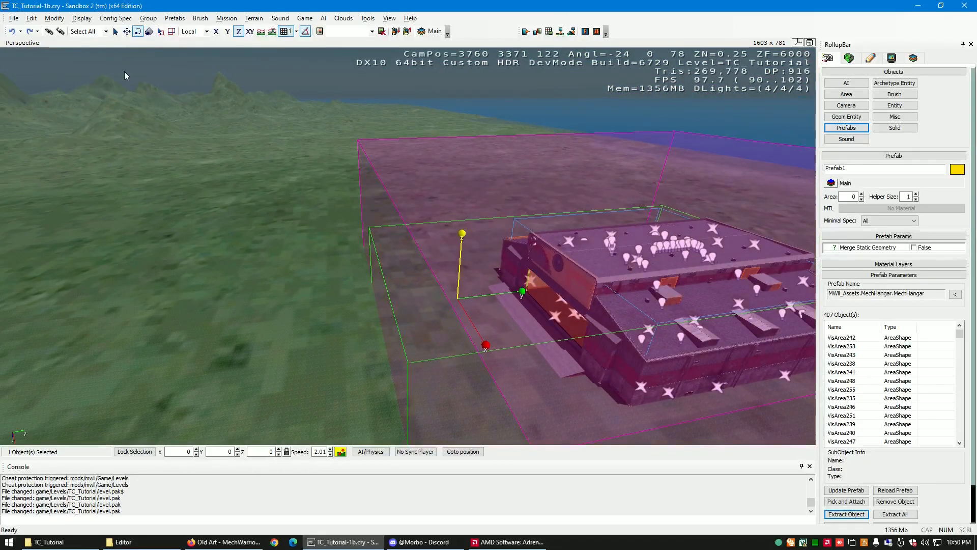
pyautogui.click(126, 32)
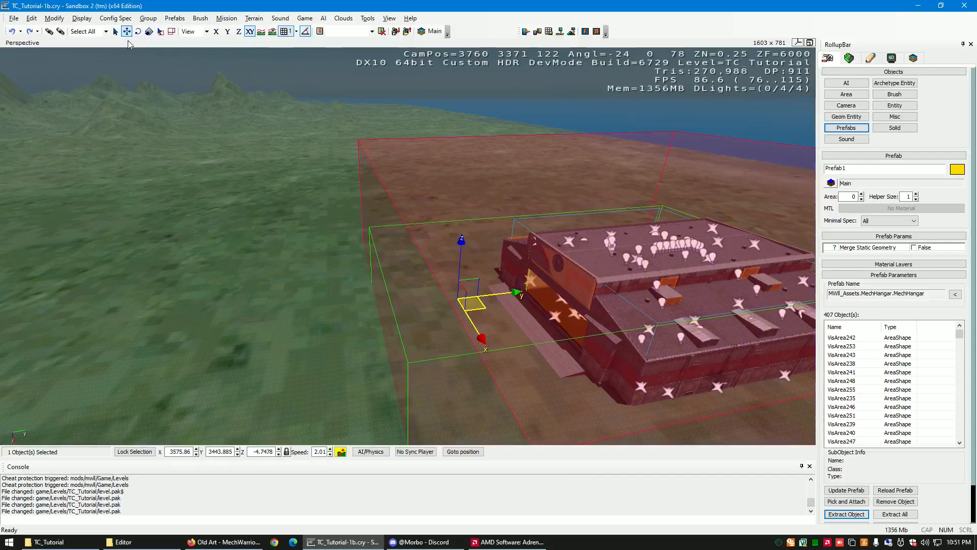
pyautogui.moveTo(484, 307); pyautogui.dragTo(460, 286)
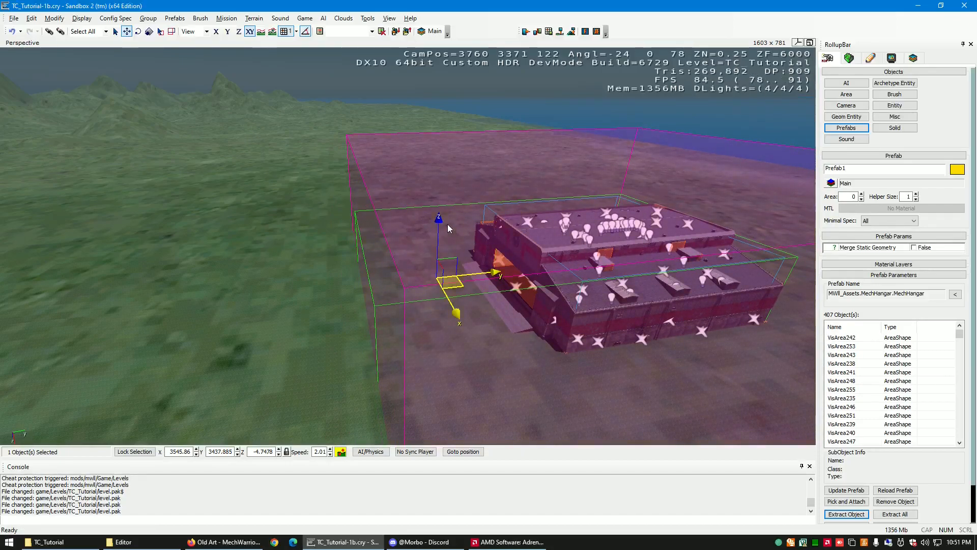
# - Raise the hangar along Z to -1.7478 and lower it back to -4.7478
pyautogui.moveTo(439, 224)
pyautogui.mouseDown()
pyautogui.moveTo(440, 144)
pyautogui.moveTo(436, 218)
pyautogui.mouseUp()
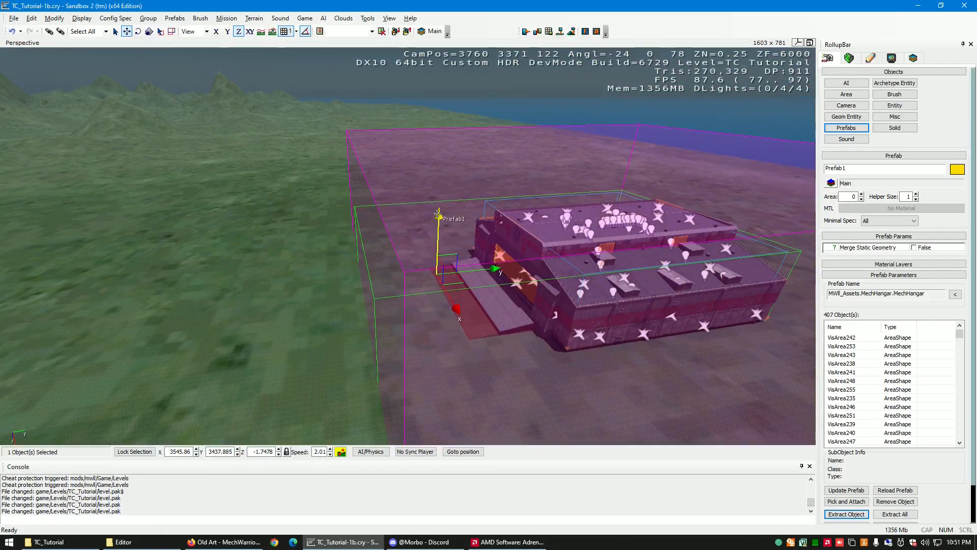
pyautogui.moveTo(437, 214); pyautogui.dragTo(439, 219)
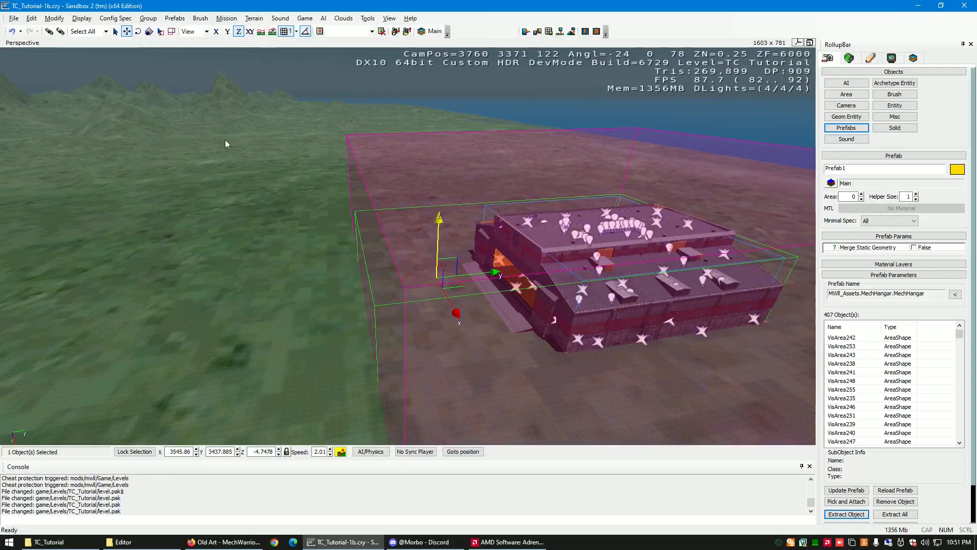
# - Try rotating the hangar with the rotate gizmo about its Z, Y and X axes, and undo the X rotation
pyautogui.press('2')
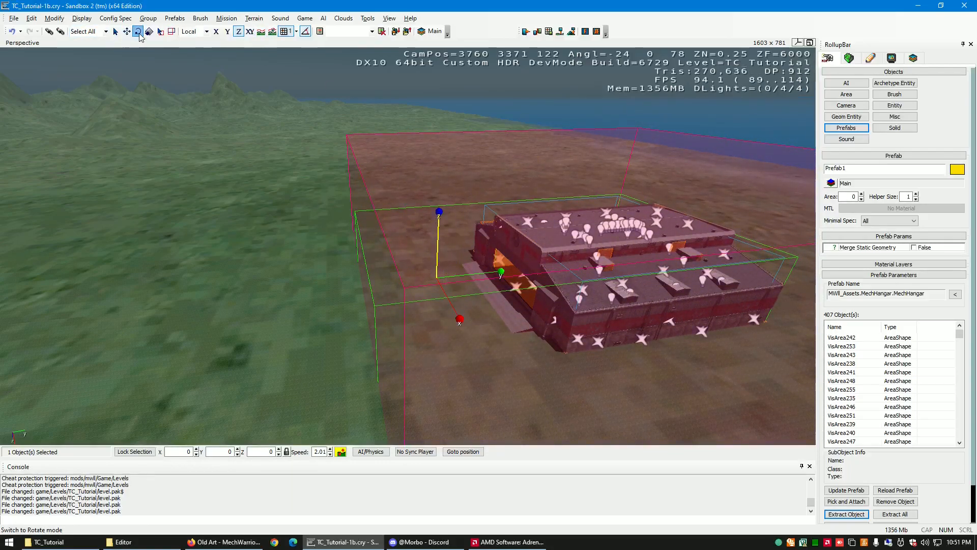
pyautogui.moveTo(439, 210); pyautogui.dragTo(489, 210)
pyautogui.moveTo(504, 276); pyautogui.dragTo(533, 276)
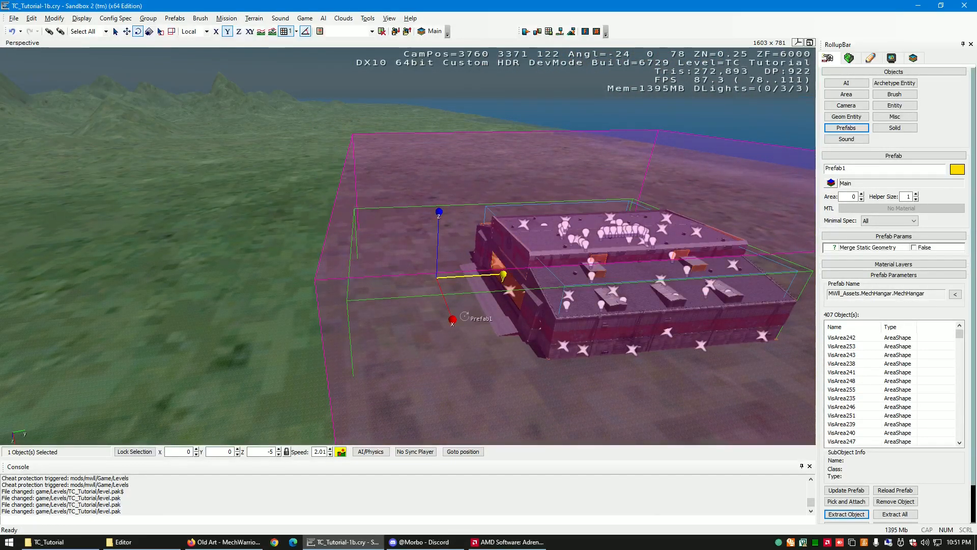
pyautogui.moveTo(454, 319); pyautogui.dragTo(361, 427)
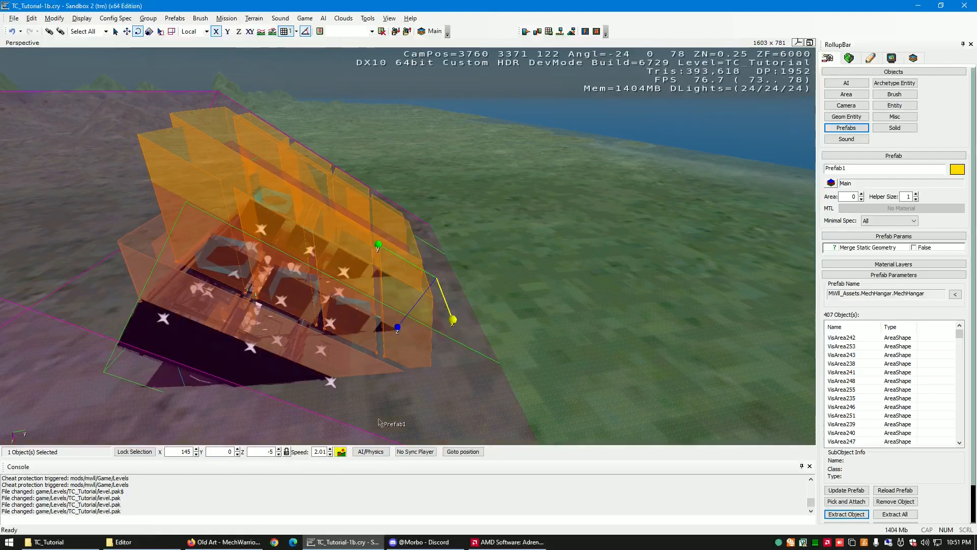
pyautogui.hotkey('ctrl', 'z')
# - Enter Z rotation values of 0, 90 and 456 for the hangar in turn
pyautogui.moveTo(543, 328); pyautogui.dragTo(534, 325, button='right')
pyautogui.press('a')
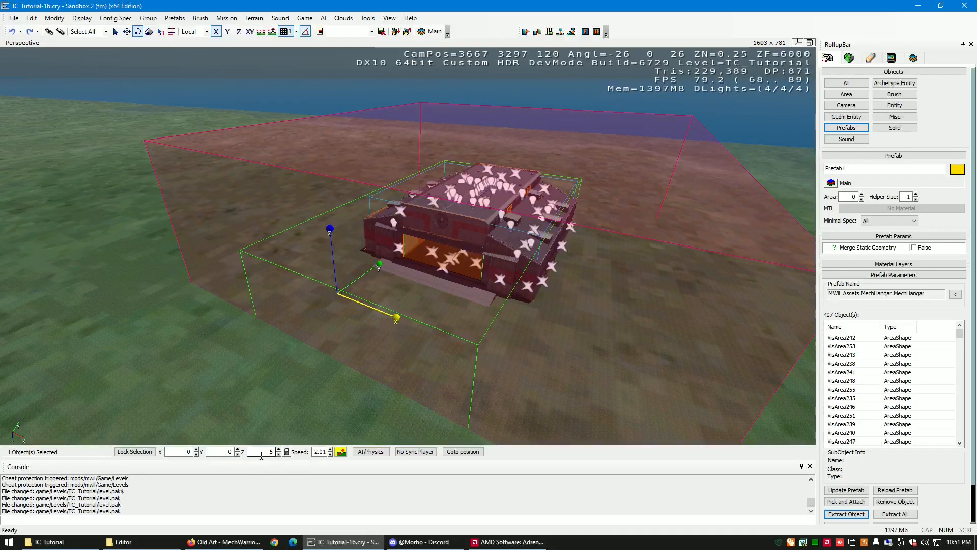
pyautogui.write('0')
pyautogui.press('Return')
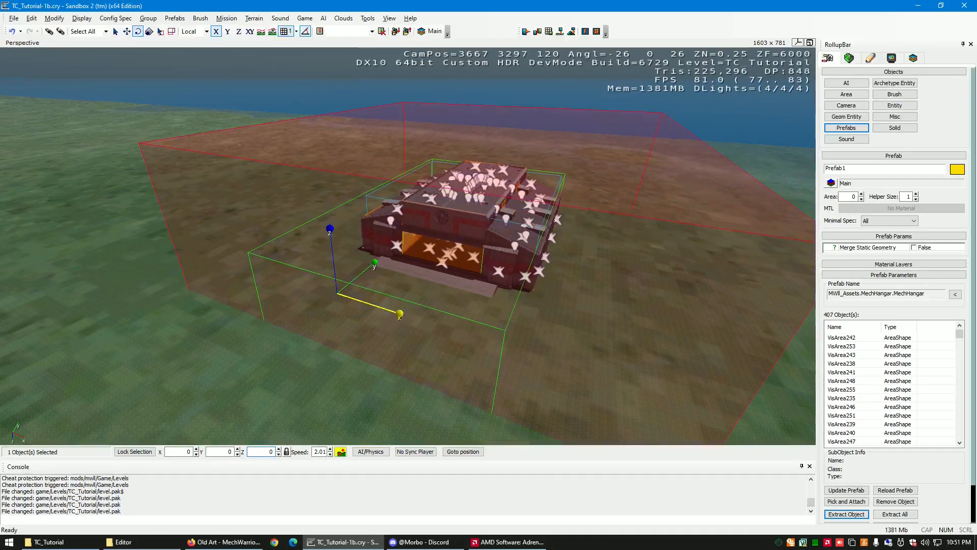
pyautogui.write('90')
pyautogui.press('Return')
pyautogui.moveTo(406, 402); pyautogui.dragTo(407, 402, button='right')
pyautogui.press('d')
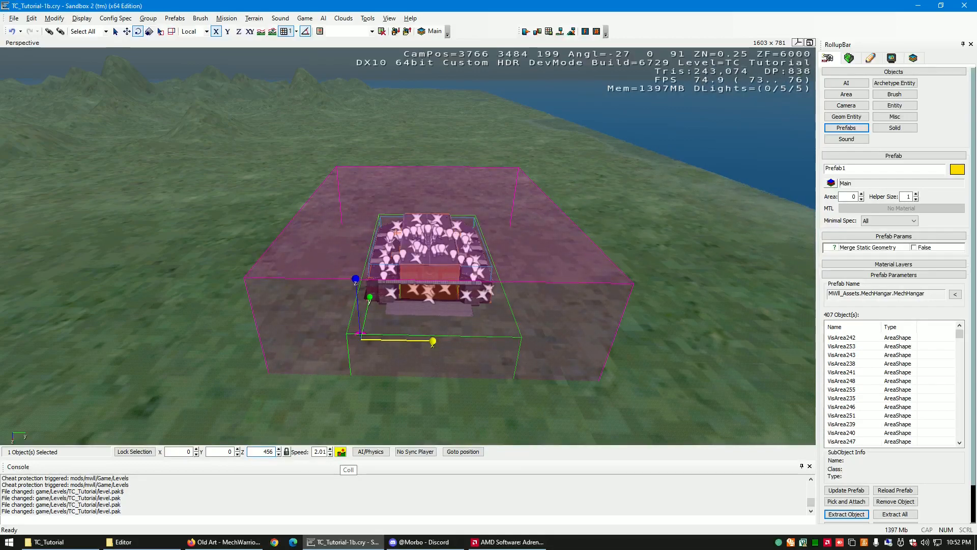
pyautogui.press('Return')
# - Rotate the hangar freehand about its Z axis to 45 degrees and readjust the angle with the gizmo
pyautogui.moveTo(452, 358); pyautogui.dragTo(453, 357, button='right')
pyautogui.press('w')
pyautogui.press('2')
pyautogui.press('s')
pyautogui.press('a')
pyautogui.moveTo(505, 283); pyautogui.dragTo(433, 305)
pyautogui.moveTo(501, 316); pyautogui.dragTo(502, 317, button='right')
pyautogui.press('w')
pyautogui.press('a')
pyautogui.press('w')
pyautogui.press('s')
pyautogui.press('a')
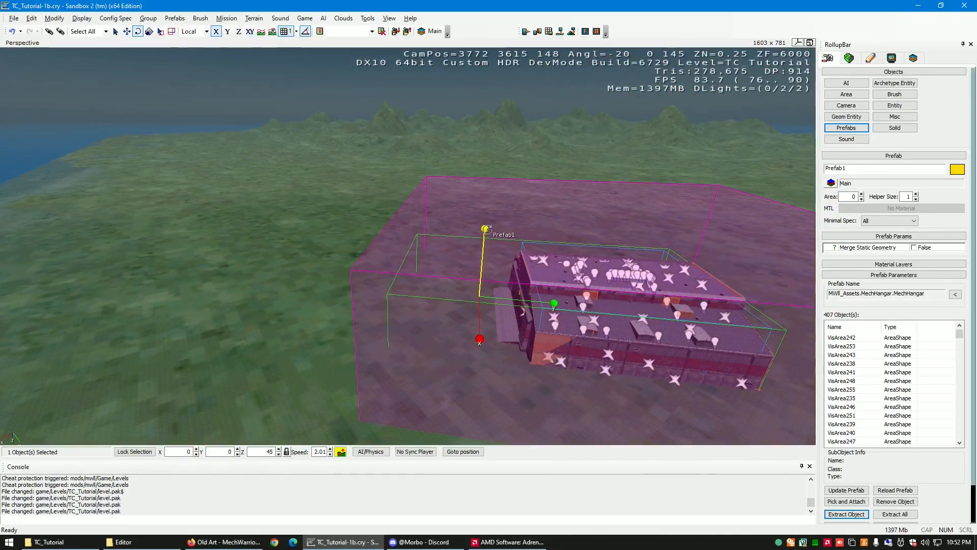
pyautogui.moveTo(486, 235); pyautogui.dragTo(503, 257)
# - Move the hangar in the XY plane to about X 3564, Y 3426
pyautogui.moveTo(475, 307); pyautogui.dragTo(474, 307, button='right')
pyautogui.press('a')
pyautogui.press('w')
pyautogui.press('w')
pyautogui.press('w')
pyautogui.press('d')
pyautogui.press('s')
pyautogui.press('d')
pyautogui.press('w')
pyautogui.press('1')
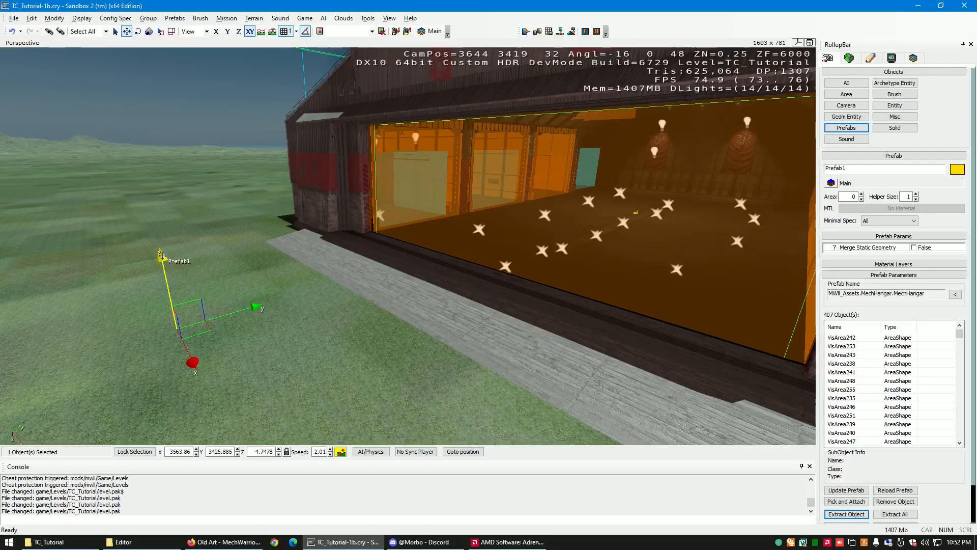
# - Deselect and reselect the hangar, and raise it along Z to -1.7478
pyautogui.click(166, 261)
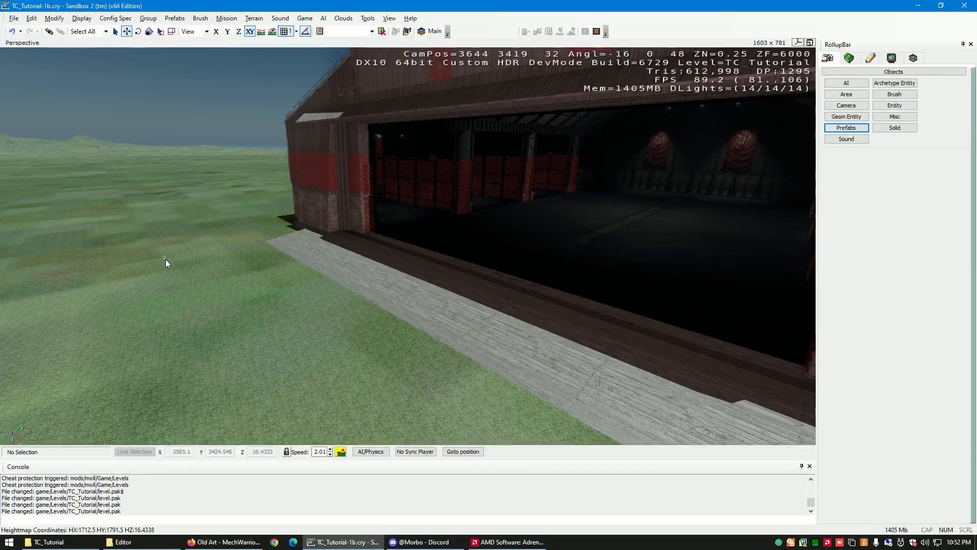
pyautogui.click(472, 244)
pyautogui.scroll(-5, 439, 275)
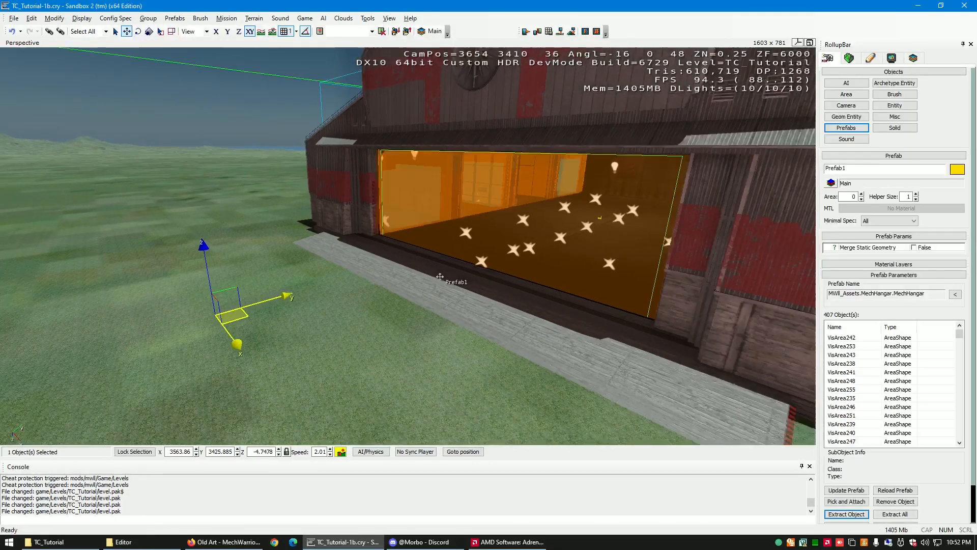
pyautogui.moveTo(239, 235); pyautogui.dragTo(240, 237)
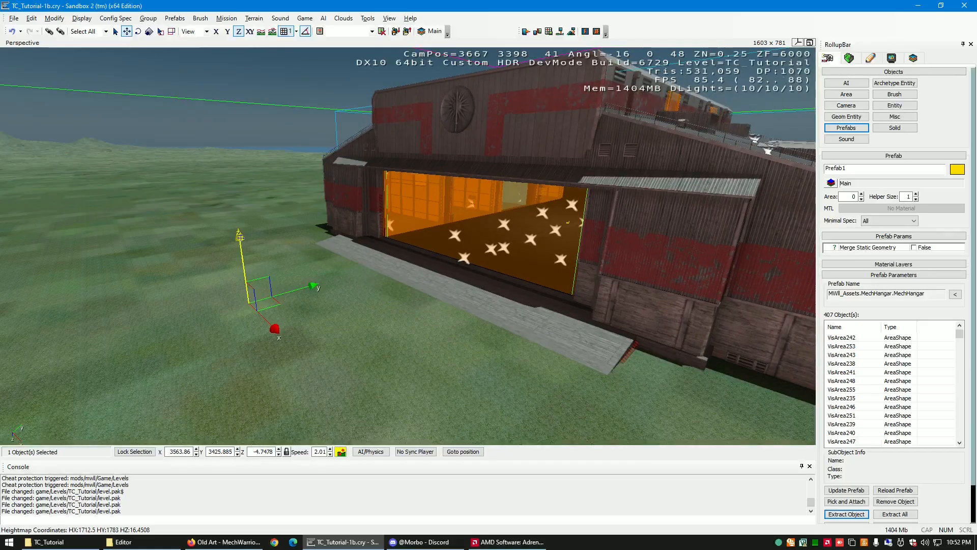
pyautogui.moveTo(412, 283); pyautogui.dragTo(407, 280, button='right')
pyautogui.press('w')
pyautogui.press('s')
pyautogui.press('w')
pyautogui.moveTo(311, 233); pyautogui.dragTo(311, 224)
pyautogui.moveTo(232, 316); pyautogui.dragTo(232, 315, button='right')
pyautogui.press('a')
pyautogui.press('s')
pyautogui.press('d')
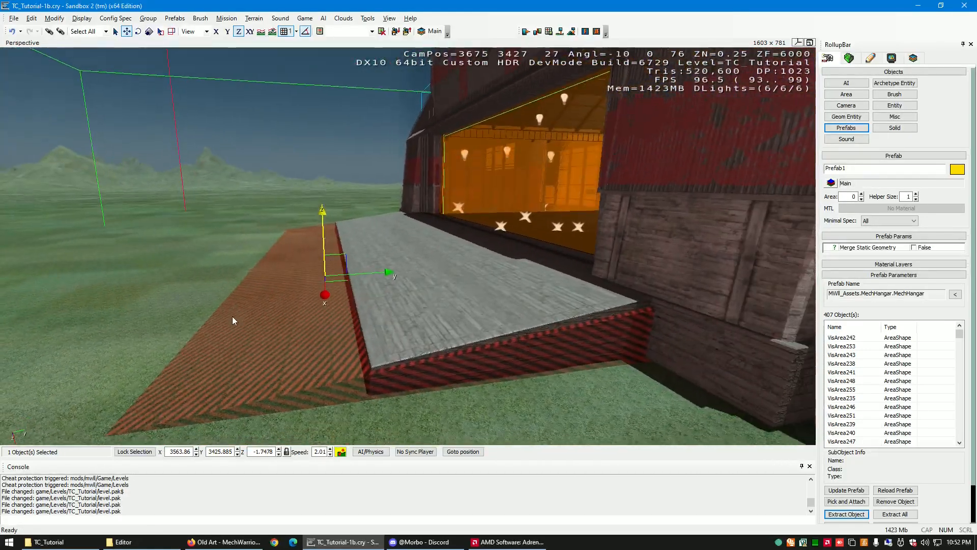
# - Examine the raised hangar's entrance ramp and its striped underside from the front and side
pyautogui.moveTo(290, 341); pyautogui.dragTo(290, 341, button='right')
pyautogui.press('s')
pyautogui.press('w')
pyautogui.press('a')
pyautogui.press('d')
pyautogui.press('s')
pyautogui.press('a')
pyautogui.press('a')
pyautogui.press('d')
pyautogui.press('w')
pyautogui.press('a')
pyautogui.press('s')
pyautogui.press('a')
pyautogui.press('w')
pyautogui.press('s')
pyautogui.press('d')
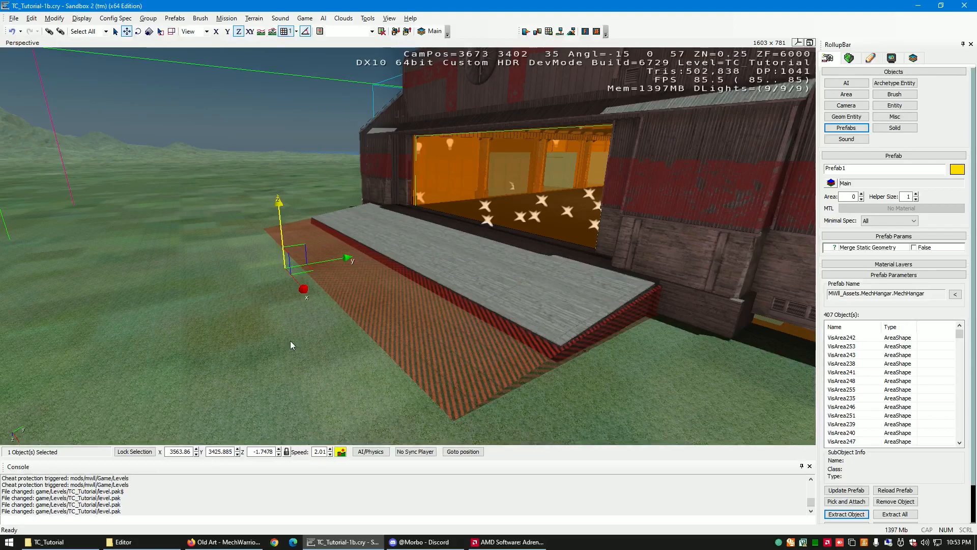
pyautogui.moveTo(290, 341)
pyautogui.mouseDown(button='right')
pyautogui.moveTo(302, 341)
pyautogui.moveTo(290, 345)
pyautogui.mouseUp(button='right')
pyautogui.press('a')
pyautogui.press('w')
pyautogui.press('s')
pyautogui.press('d')
pyautogui.press('a')
pyautogui.press('w')
pyautogui.press('a')
pyautogui.press('s')
pyautogui.press('d')
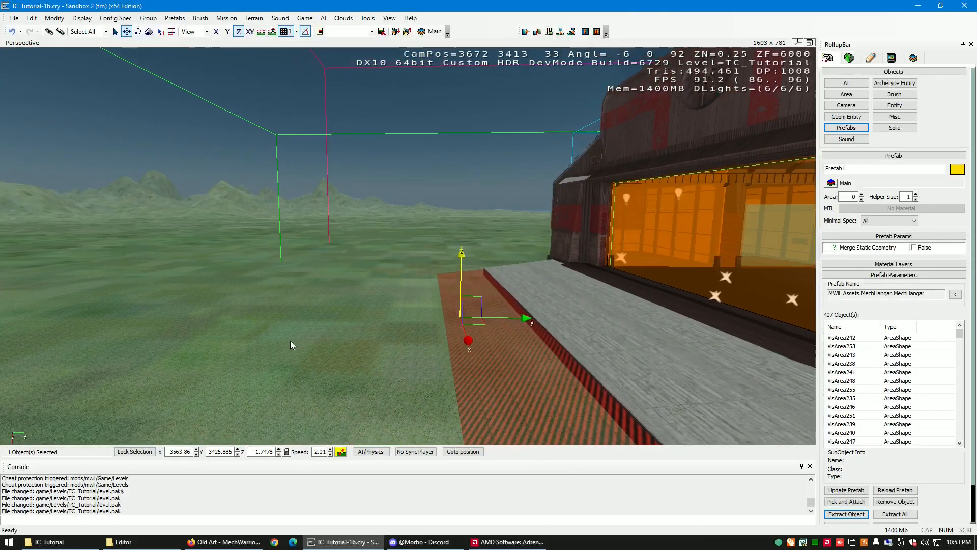
# - Lower the hangar along Z in two moves, to -2.7478 and to -4.7478
pyautogui.press('s')
pyautogui.moveTo(531, 281); pyautogui.dragTo(516, 310, button='right')
pyautogui.press('a')
pyautogui.press('w')
pyautogui.press('w')
pyautogui.press('w')
pyautogui.press('s')
pyautogui.press('a')
pyautogui.press('w')
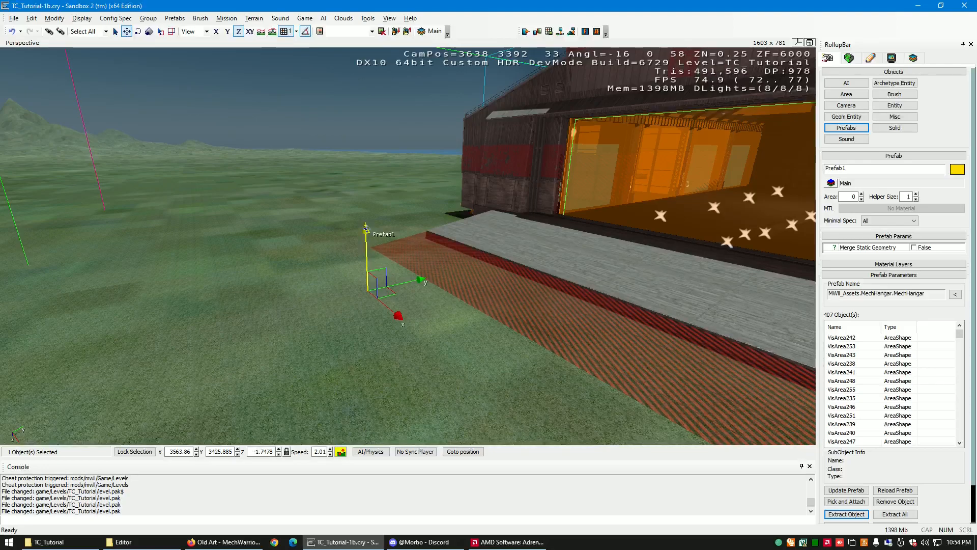
pyautogui.moveTo(365, 229); pyautogui.dragTo(366, 230)
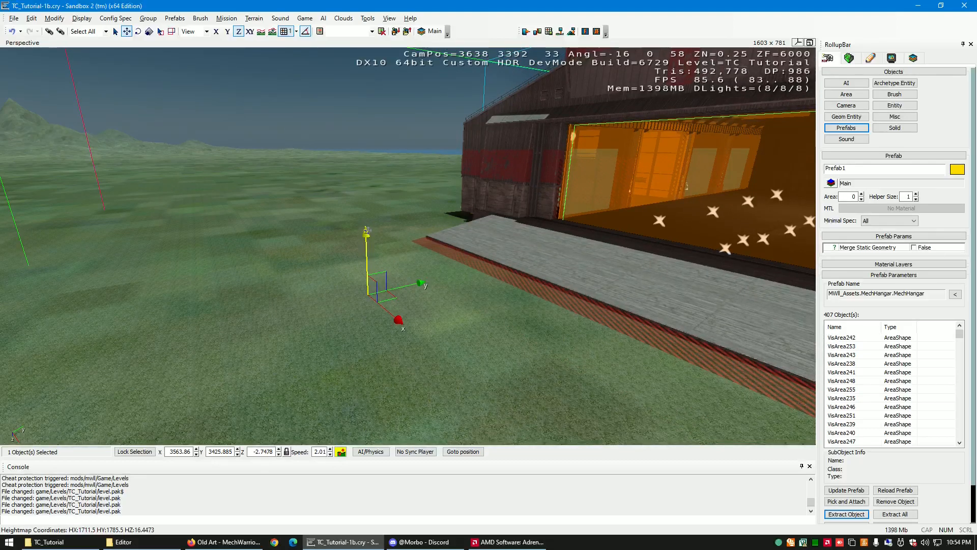
pyautogui.moveTo(366, 232); pyautogui.dragTo(369, 238)
# - Check how the lowered hangar's ramp and entrance meet the terrain
pyautogui.moveTo(525, 267); pyautogui.dragTo(526, 268, button='right')
pyautogui.press('d')
pyautogui.press('w')
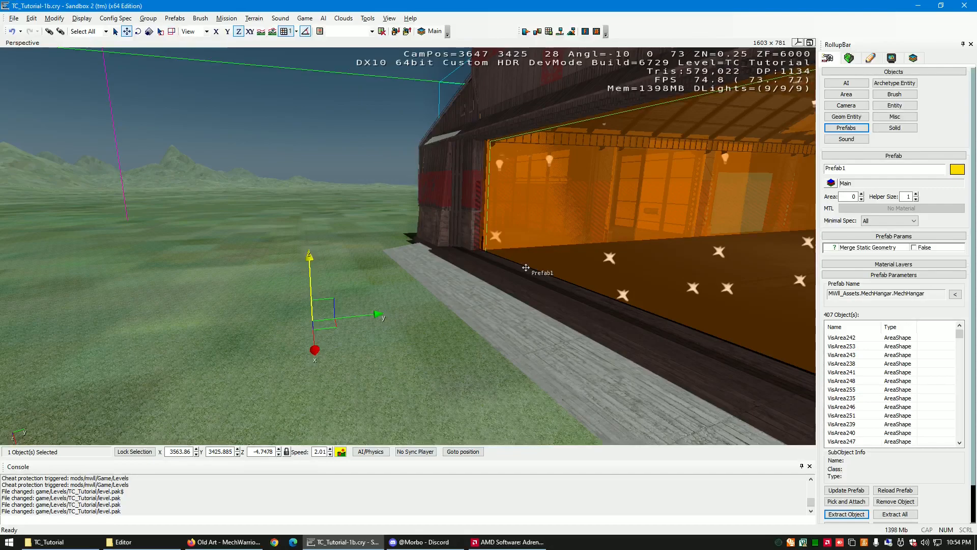
pyautogui.press('a')
pyautogui.moveTo(420, 320); pyautogui.dragTo(419, 319, button='right')
pyautogui.press('s')
pyautogui.press('d')
pyautogui.press('w')
pyautogui.press('s')
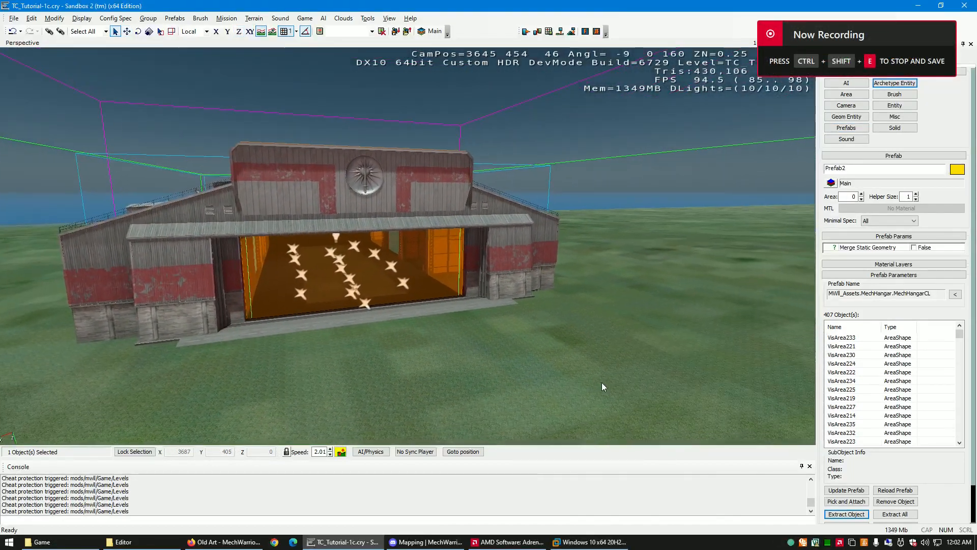
# - Inspect the MechHangarCL entrance, interior visareas and portals from inside the building
pyautogui.press('w')
pyautogui.moveTo(599, 383); pyautogui.dragTo(601, 382, button='right')
pyautogui.press('w')
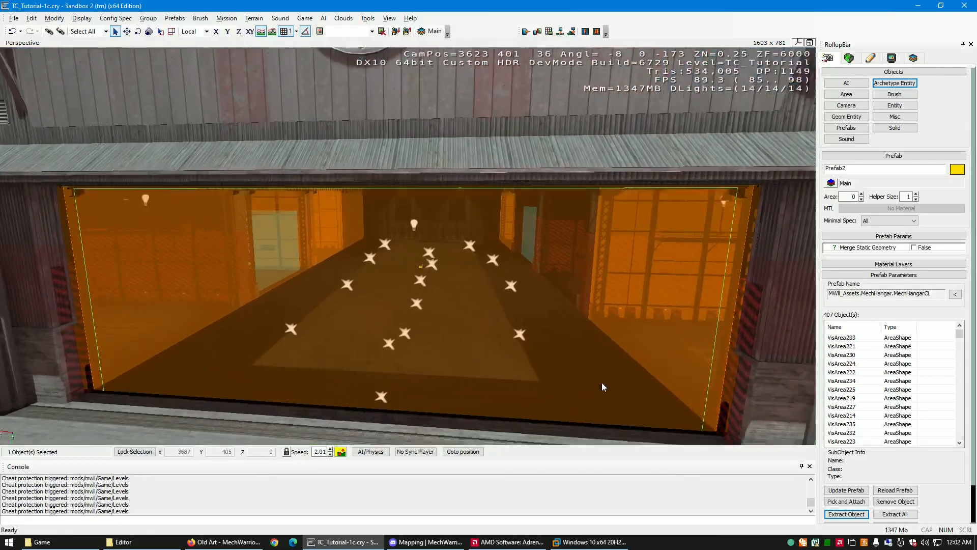
pyautogui.press('w')
pyautogui.moveTo(601, 382); pyautogui.dragTo(601, 383, button='right')
pyautogui.moveTo(467, 253); pyautogui.dragTo(503, 282, button='right')
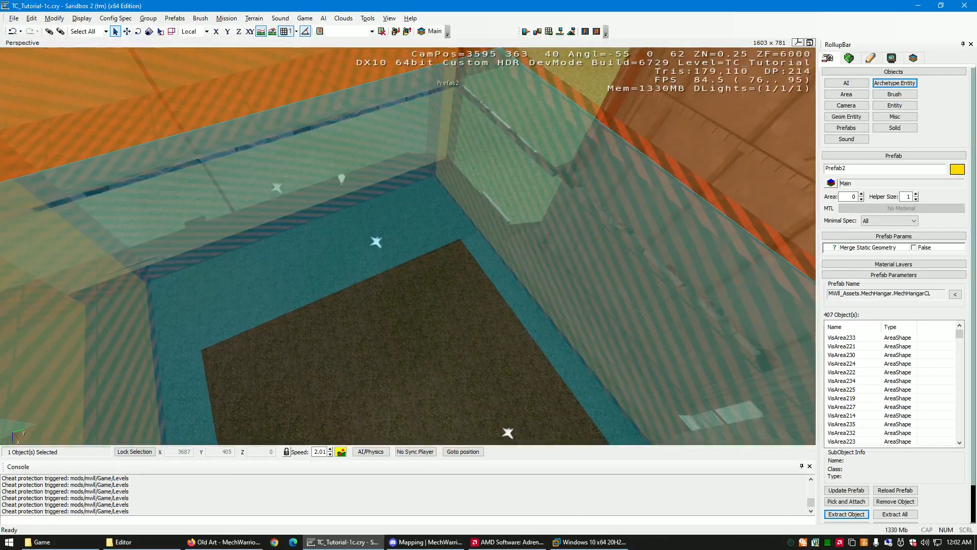
pyautogui.moveTo(260, 261); pyautogui.dragTo(286, 186, button='right')
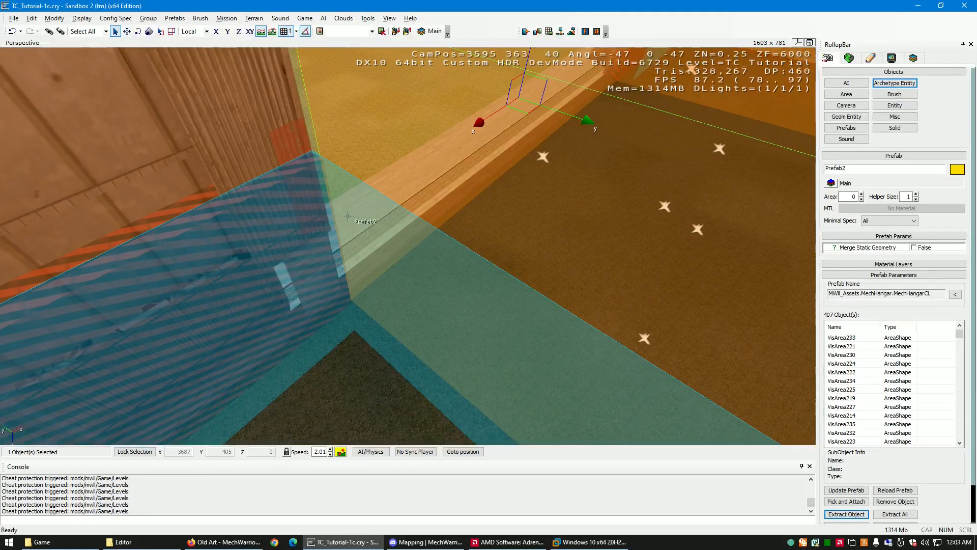
pyautogui.moveTo(368, 193); pyautogui.dragTo(380, 202, button='right')
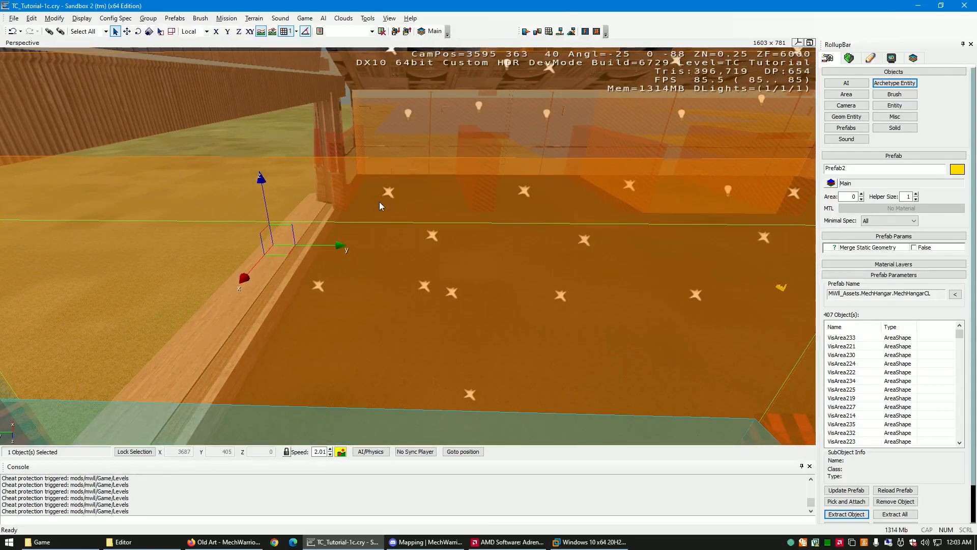
pyautogui.moveTo(379, 202)
pyautogui.mouseDown(button='right')
pyautogui.moveTo(391, 203)
pyautogui.moveTo(371, 203)
pyautogui.moveTo(380, 202)
pyautogui.mouseUp(button='right')
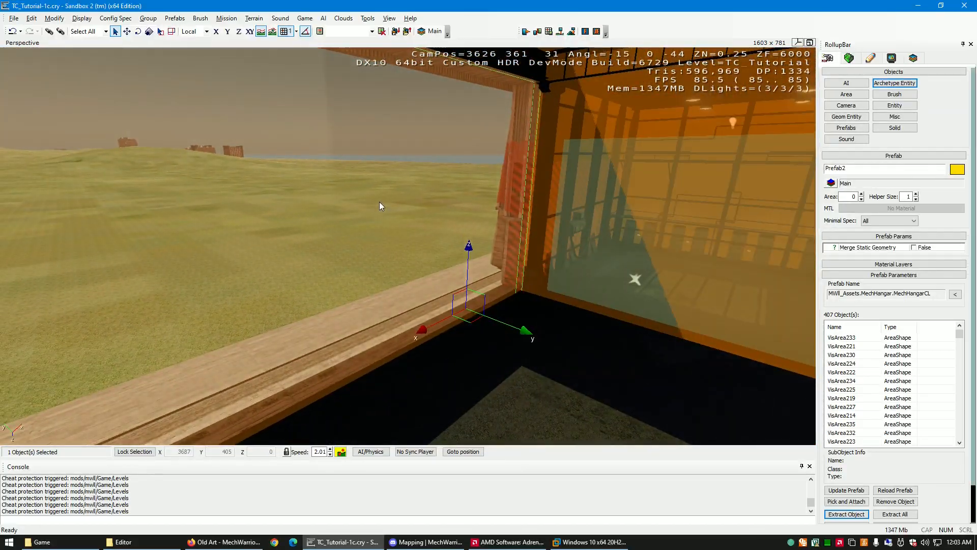
# - Examine the yellow factory marker on the hangar's central floor strip, showing and hiding the object selection handles
pyautogui.moveTo(458, 346)
pyautogui.mouseDown(button='right')
pyautogui.moveTo(448, 337)
pyautogui.moveTo(457, 337)
pyautogui.mouseUp(button='right')
pyautogui.press('d')
pyautogui.moveTo(452, 337); pyautogui.dragTo(425, 350, button='right')
pyautogui.press('w')
pyautogui.press('d')
pyautogui.press('w')
pyautogui.press('w')
pyautogui.press('w')
pyautogui.press('s')
pyautogui.press('w')
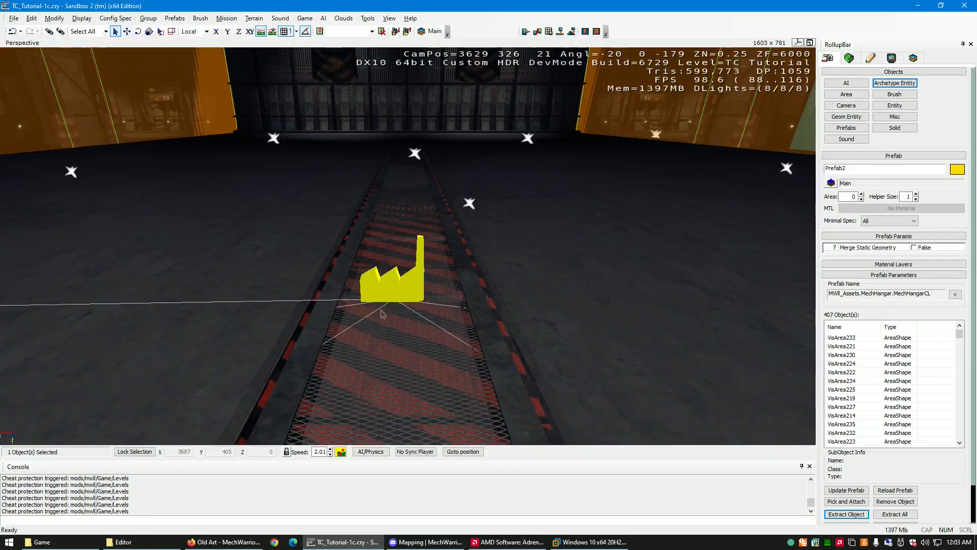
pyautogui.press('space')
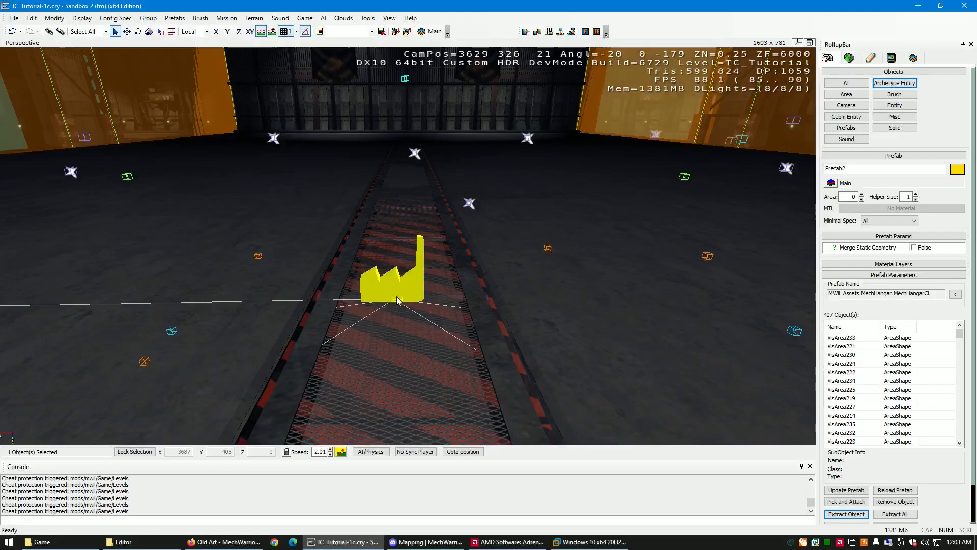
pyautogui.press('space')
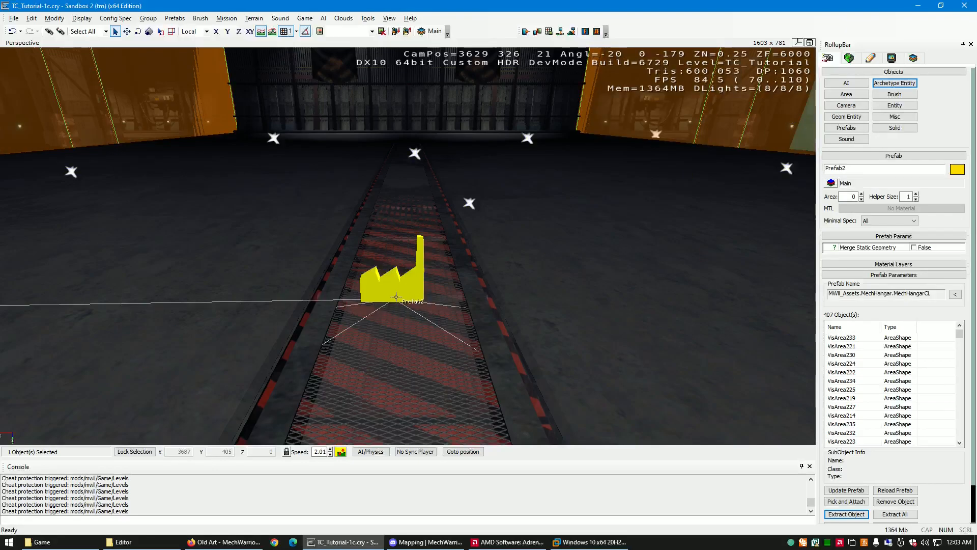
# - Look around the hangar floor near the factory marker and inspect the orange visareas of the side bays
pyautogui.moveTo(451, 245); pyautogui.dragTo(450, 243, button='right')
pyautogui.press('s')
pyautogui.moveTo(423, 299); pyautogui.dragTo(427, 299, button='right')
pyautogui.press('w')
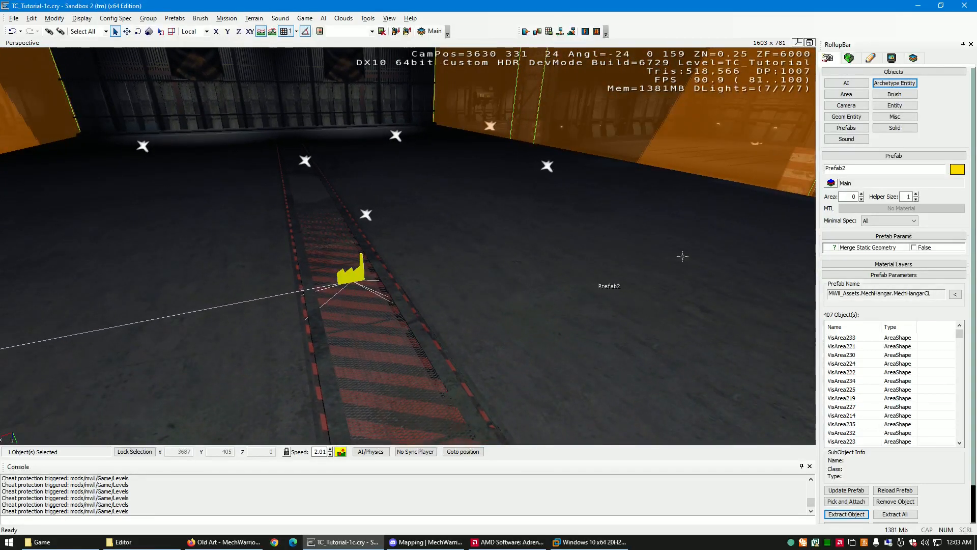
pyautogui.moveTo(396, 341); pyautogui.dragTo(395, 340, button='right')
pyautogui.press('d')
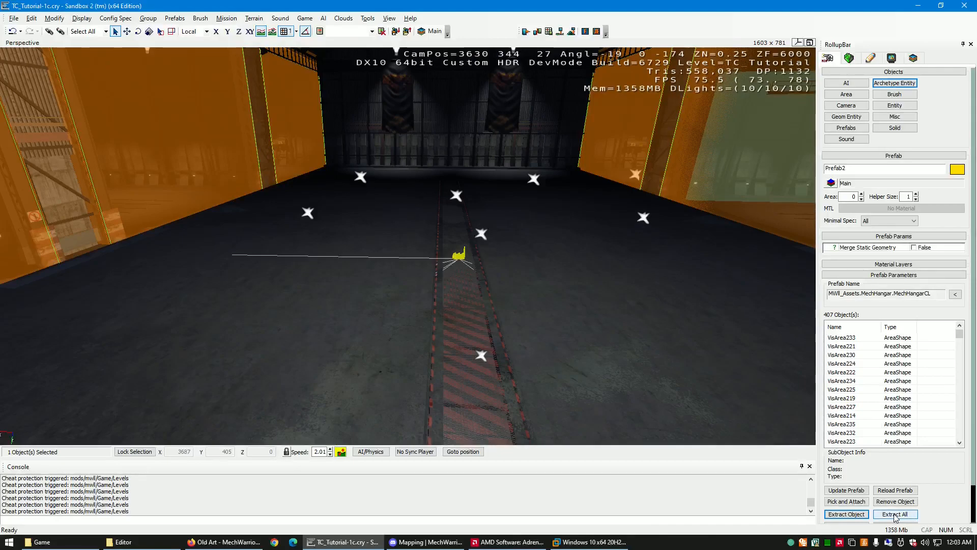
pyautogui.moveTo(470, 312); pyautogui.dragTo(415, 323, button='right')
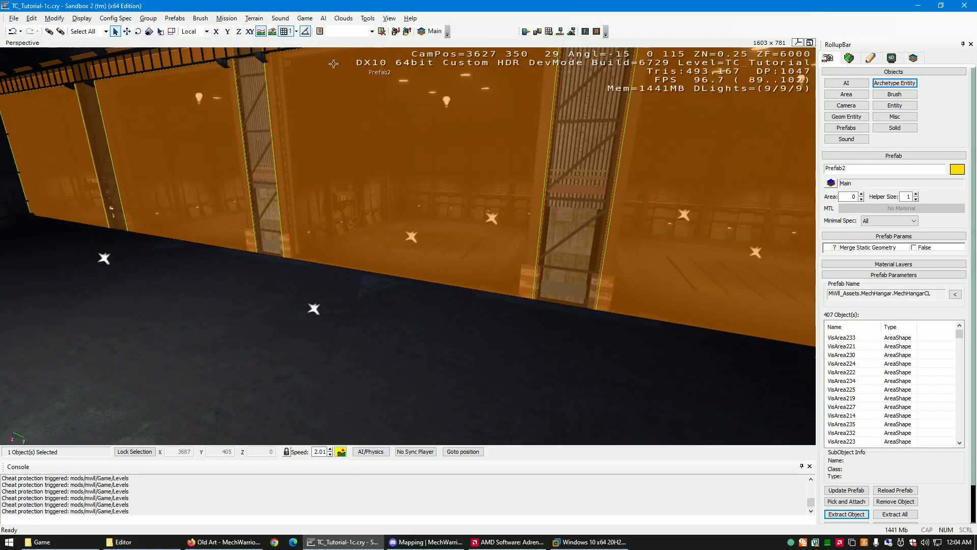
# - Leave the hangar interior and view the previously placed mech bays from outside to find free ground beside them
pyautogui.moveTo(289, 256); pyautogui.dragTo(285, 251, button='right')
pyautogui.press('w')
pyautogui.press('w')
pyautogui.press('w')
pyautogui.click(632, 287)
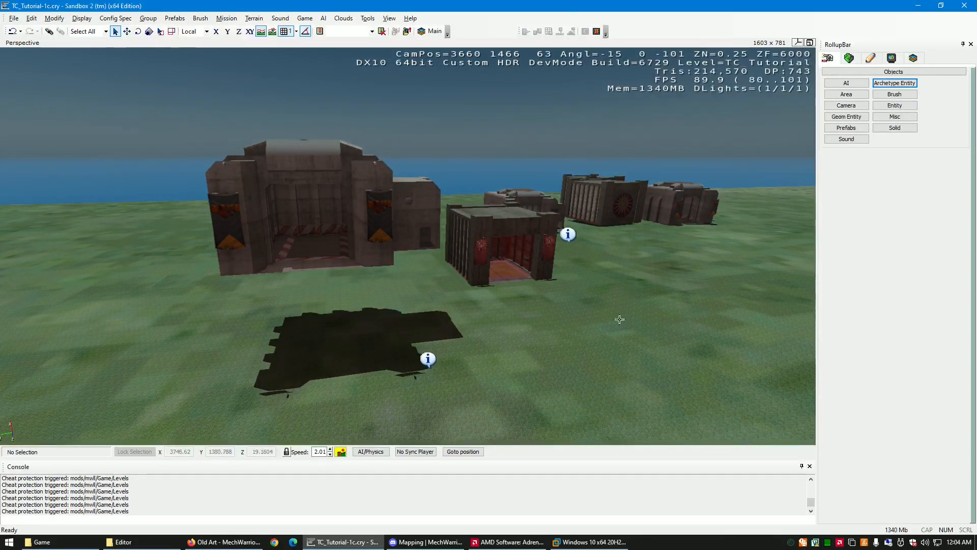
pyautogui.moveTo(571, 345); pyautogui.dragTo(573, 343, button='right')
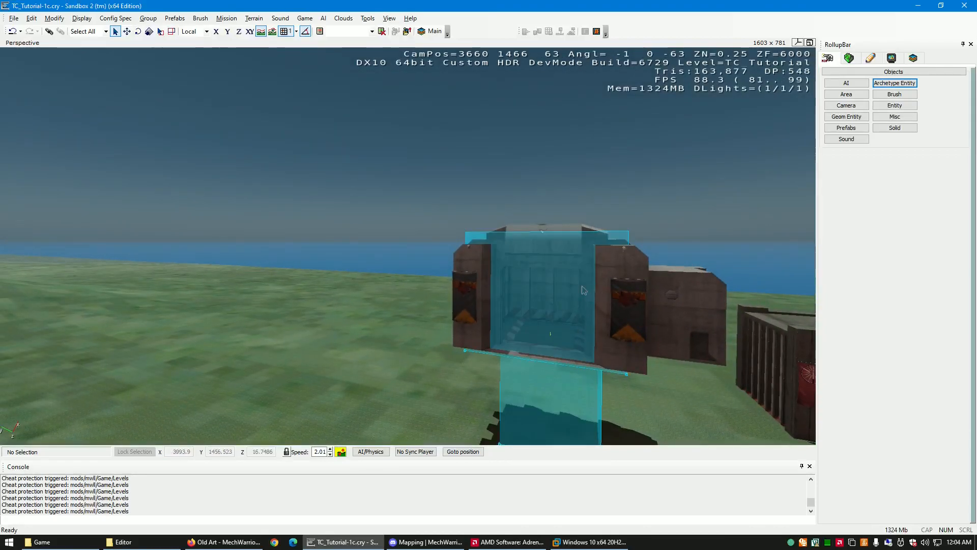
pyautogui.moveTo(590, 301); pyautogui.dragTo(597, 302, button='right')
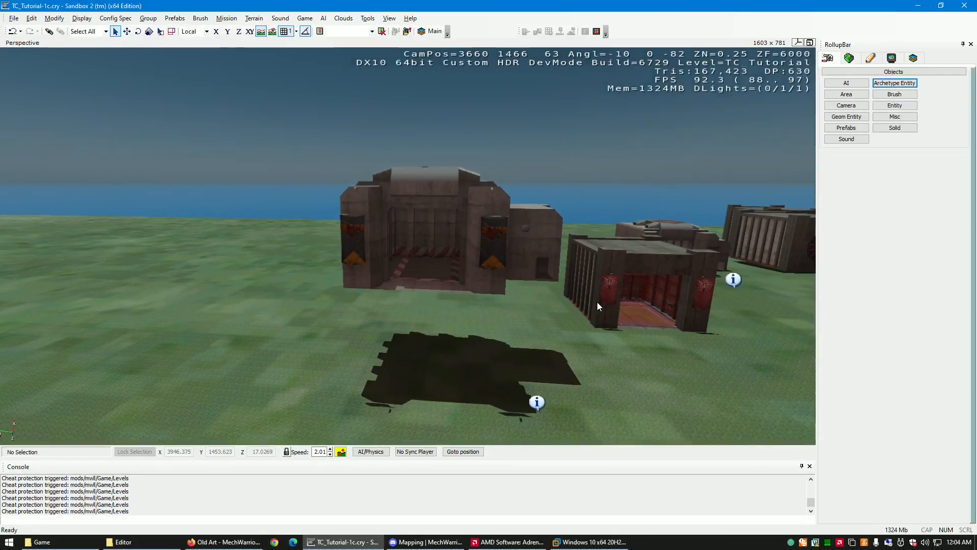
# - Place the SingleBay_nospawn_defFactory prefab from TC_Neutral_Mechbays on the grass beside the existing floating mech bay
pyautogui.click(847, 128)
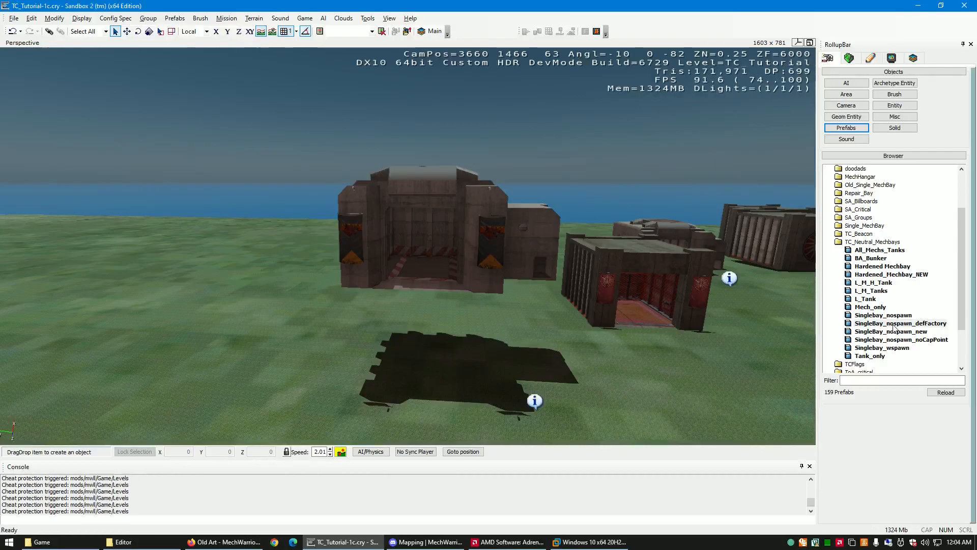
pyautogui.moveTo(482, 289)
pyautogui.mouseDown(button='right')
pyautogui.moveTo(487, 294)
pyautogui.moveTo(481, 289)
pyautogui.mouseUp(button='right')
pyautogui.press('s')
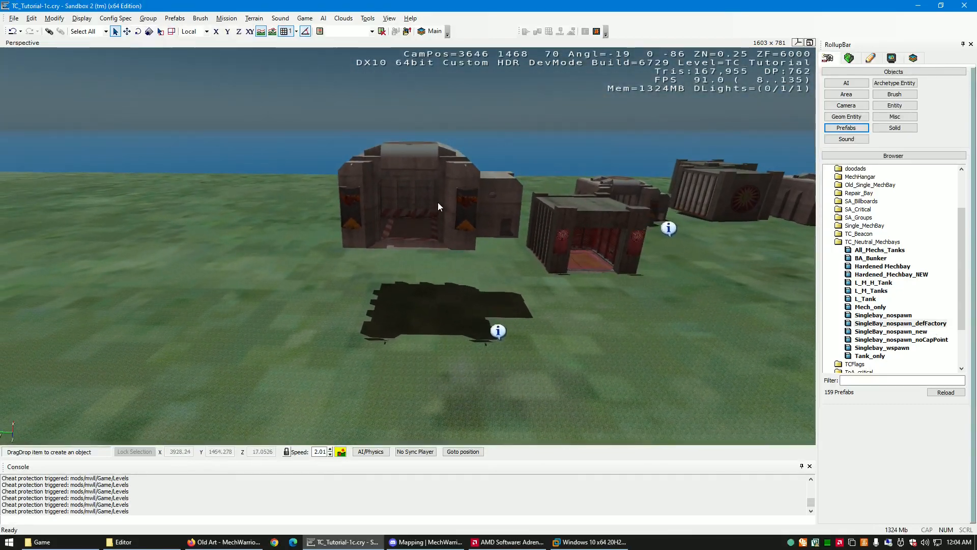
pyautogui.moveTo(418, 344); pyautogui.dragTo(267, 376)
pyautogui.moveTo(279, 362); pyautogui.dragTo(280, 360, button='right')
pyautogui.press('w')
pyautogui.press('a')
pyautogui.press('s')
# - Lower the new single mech bay vertically to Z -6 so its base sits on the terrain
pyautogui.press('2')
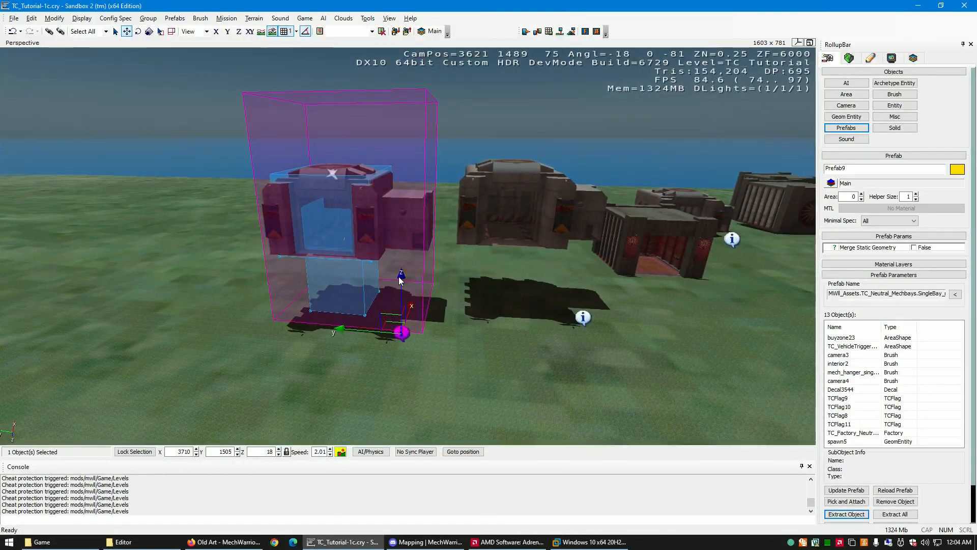
pyautogui.moveTo(401, 279); pyautogui.dragTo(390, 347)
pyautogui.press('w')
pyautogui.moveTo(388, 346); pyautogui.dragTo(387, 345, button='right')
pyautogui.press('w')
pyautogui.press('s')
pyautogui.press('a')
pyautogui.press('w')
pyautogui.press('d')
pyautogui.press('w')
pyautogui.press('s')
pyautogui.press('w')
pyautogui.press('s')
pyautogui.press('w')
pyautogui.press('w')
pyautogui.press('s')
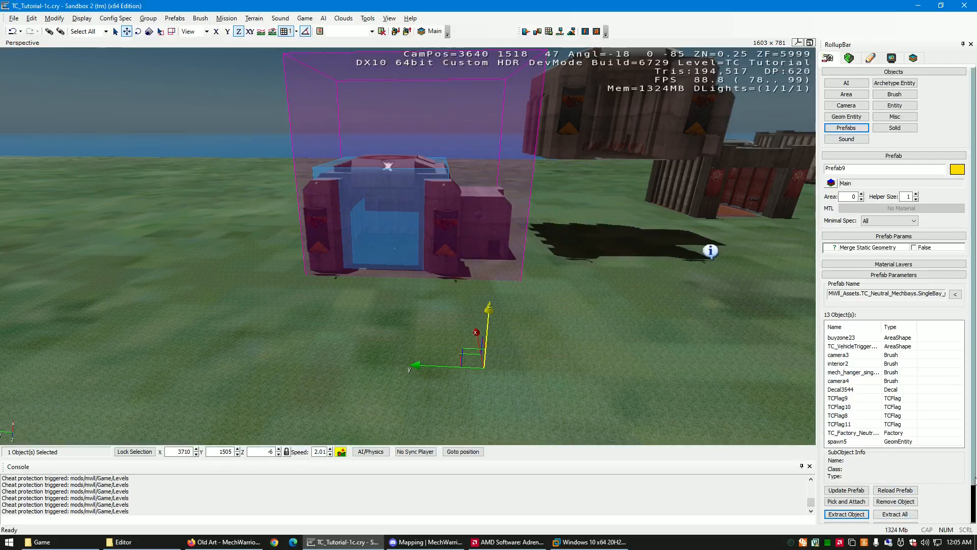
# - Extract all objects from the lowered mech bay prefab and clear the selection
pyautogui.scroll(-2, 975, 479)
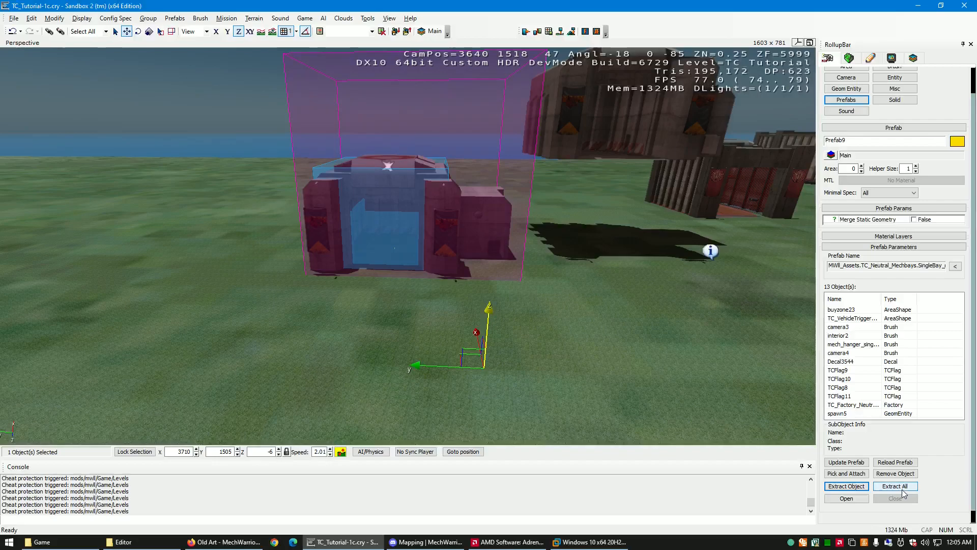
pyautogui.click(903, 490)
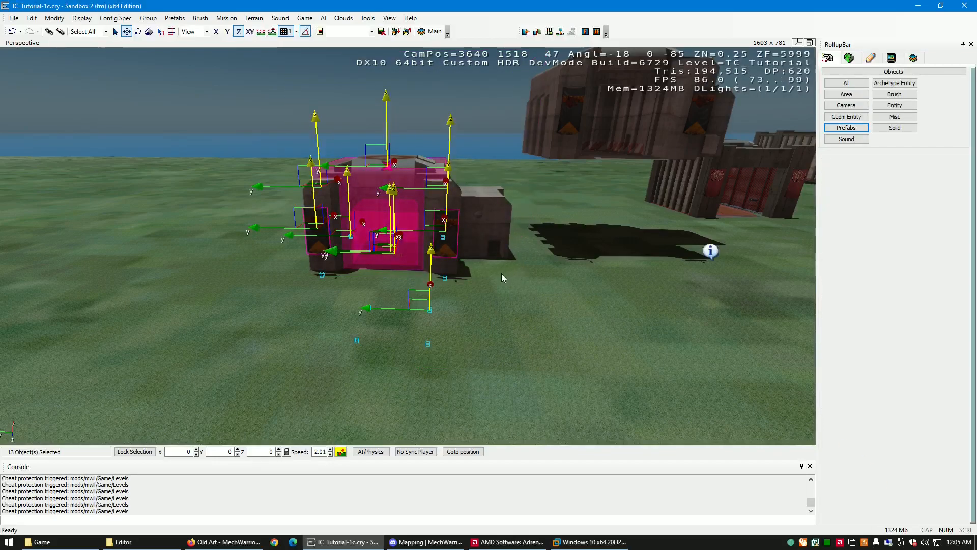
pyautogui.moveTo(520, 304); pyautogui.dragTo(520, 314, button='right')
pyautogui.press('w')
# - Select the buyzone28 area shape around the extracted mech bay and follow its target link to TC_Factory_Neutral2
pyautogui.press('w')
pyautogui.click(521, 313)
pyautogui.moveTo(578, 321)
pyautogui.mouseDown(button='right')
pyautogui.moveTo(589, 326)
pyautogui.moveTo(578, 319)
pyautogui.mouseUp(button='right')
pyautogui.press('w')
pyautogui.press('s')
pyautogui.press('w')
pyautogui.press('w')
pyautogui.press('w')
pyautogui.press('s')
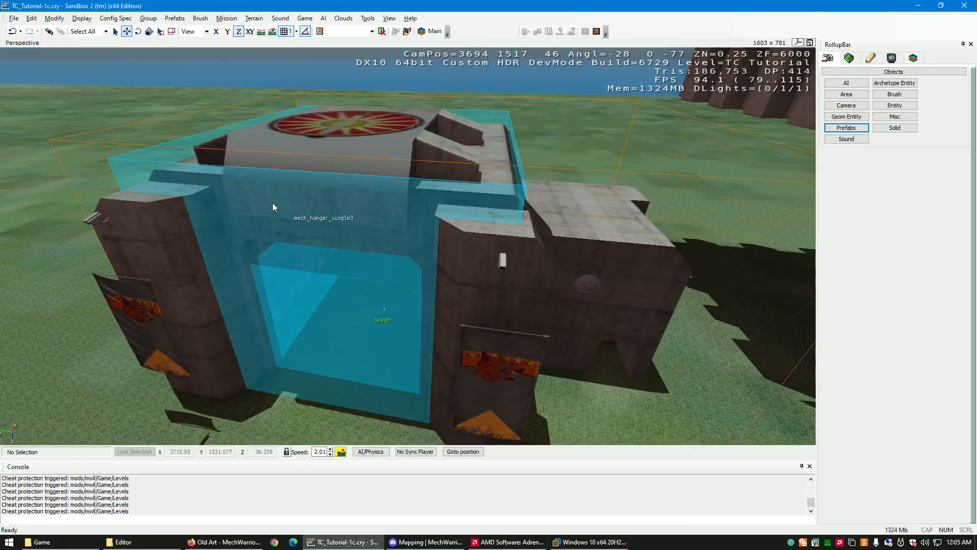
pyautogui.click(129, 157)
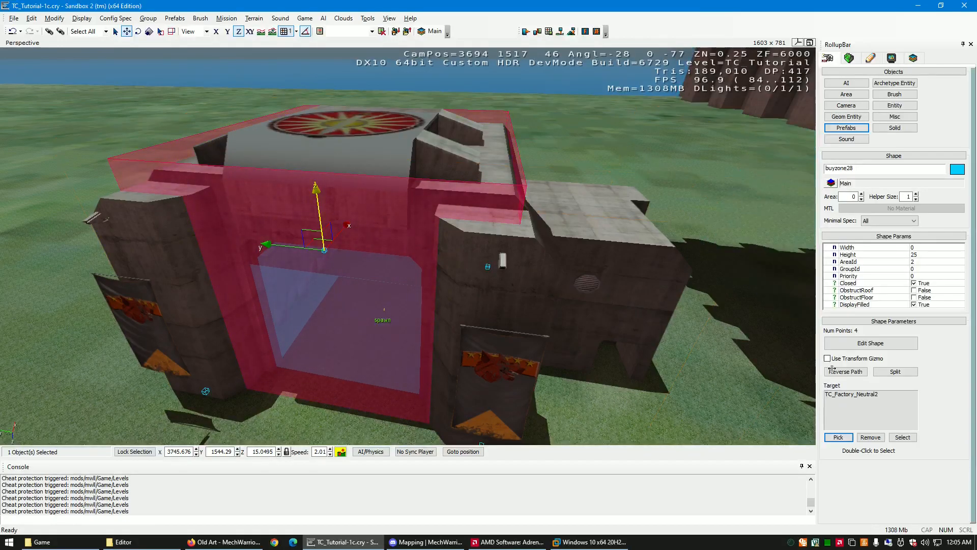
pyautogui.doubleClick(848, 397)
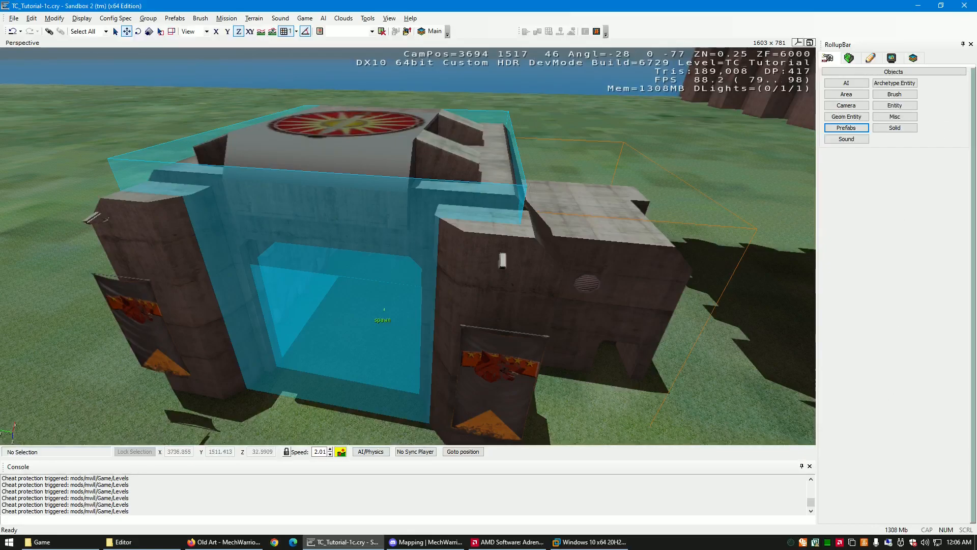
# - Reselect the buyzone28 shape, highlight its target entry, and inspect the yellow factory marker inside the bay
pyautogui.click(153, 170)
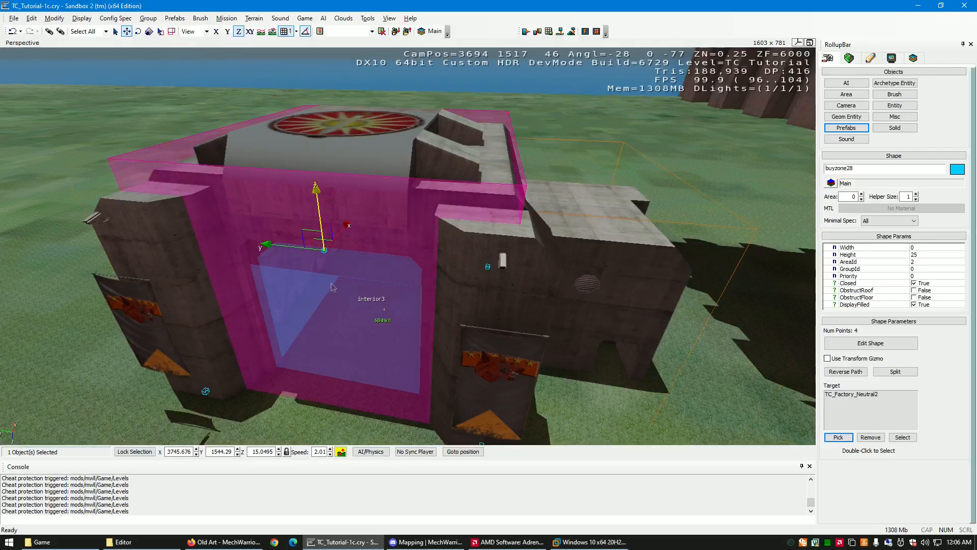
pyautogui.click(855, 395)
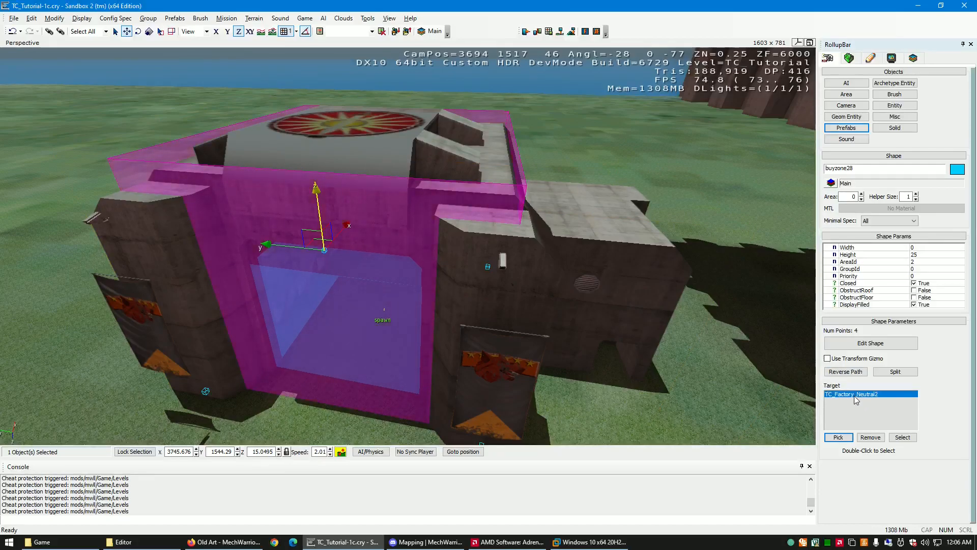
pyautogui.press('w')
pyautogui.moveTo(496, 382); pyautogui.dragTo(495, 388, button='right')
pyautogui.press('w')
pyautogui.press('s')
pyautogui.press('w')
pyautogui.press('s')
pyautogui.press('w')
pyautogui.press('w')
pyautogui.press('s')
pyautogui.press('s')
pyautogui.press('w')
pyautogui.press('w')
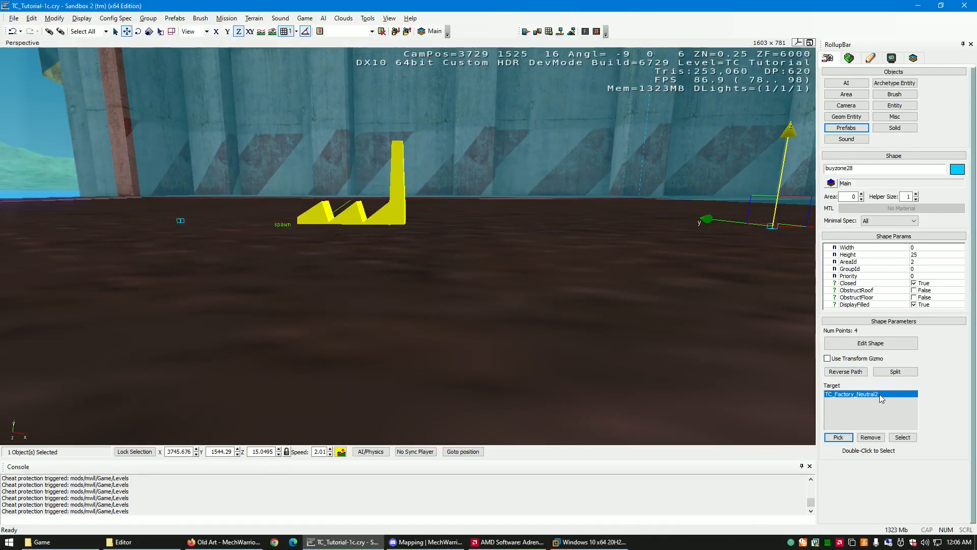
# - Select the TC_Factory_Neutral2 entity through the buy zone's target link and view its marker and entity properties
pyautogui.doubleClick(851, 397)
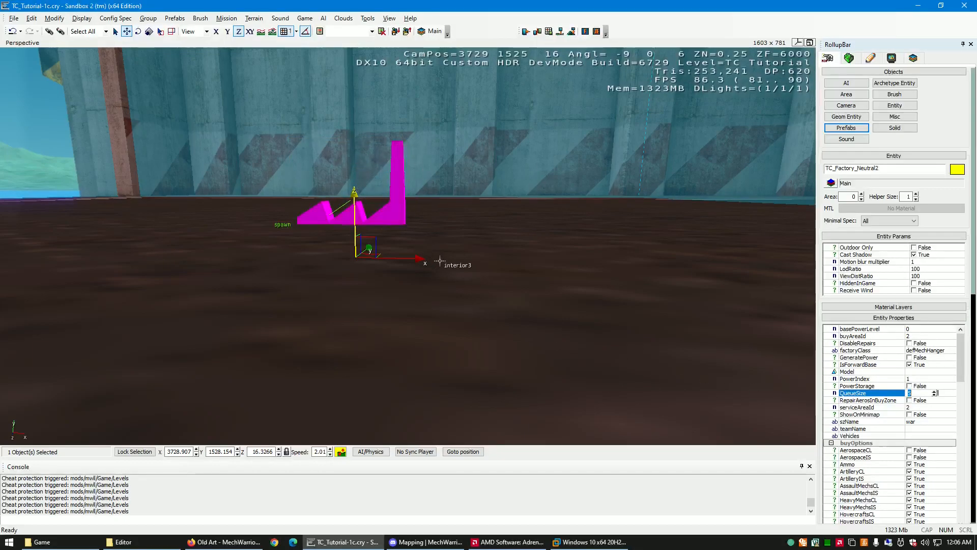
pyautogui.moveTo(439, 314); pyautogui.dragTo(439, 316, button='right')
pyautogui.moveTo(438, 314); pyautogui.dragTo(439, 314, button='right')
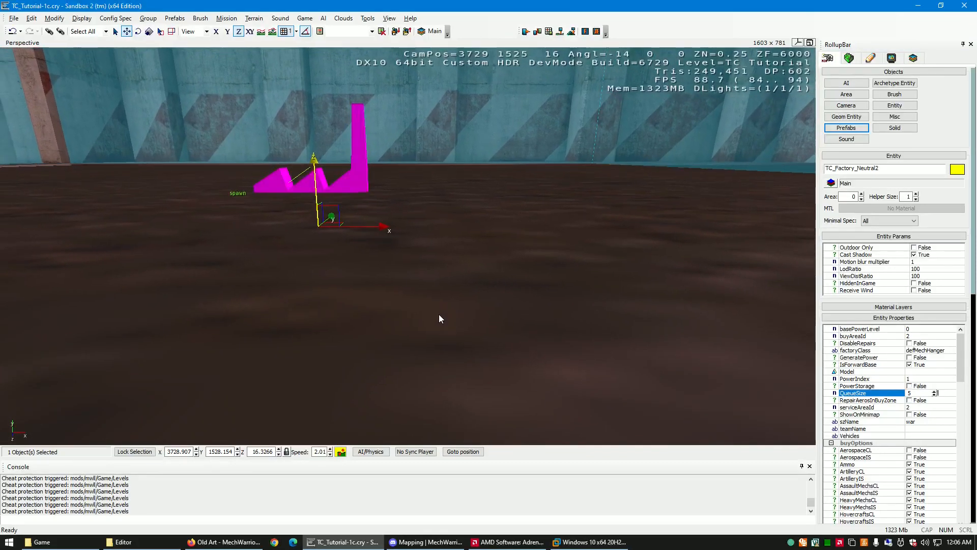
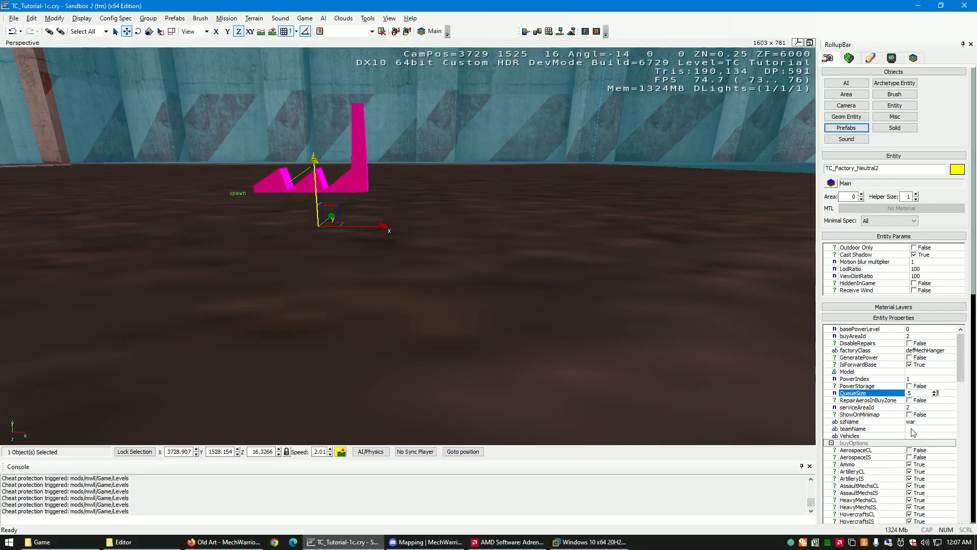
# - Try tan and black as the factory's teamName and leave the field empty
pyautogui.click(912, 429)
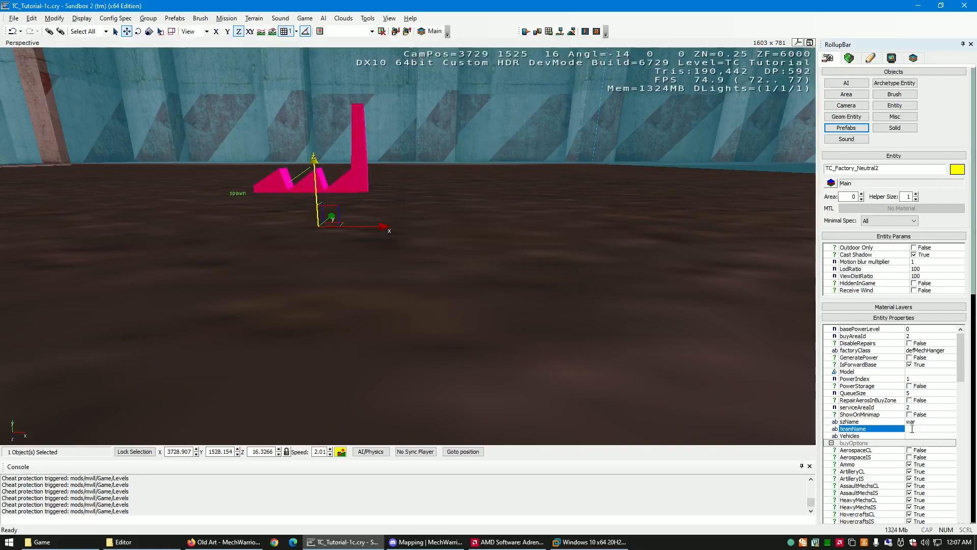
pyautogui.write('tan')
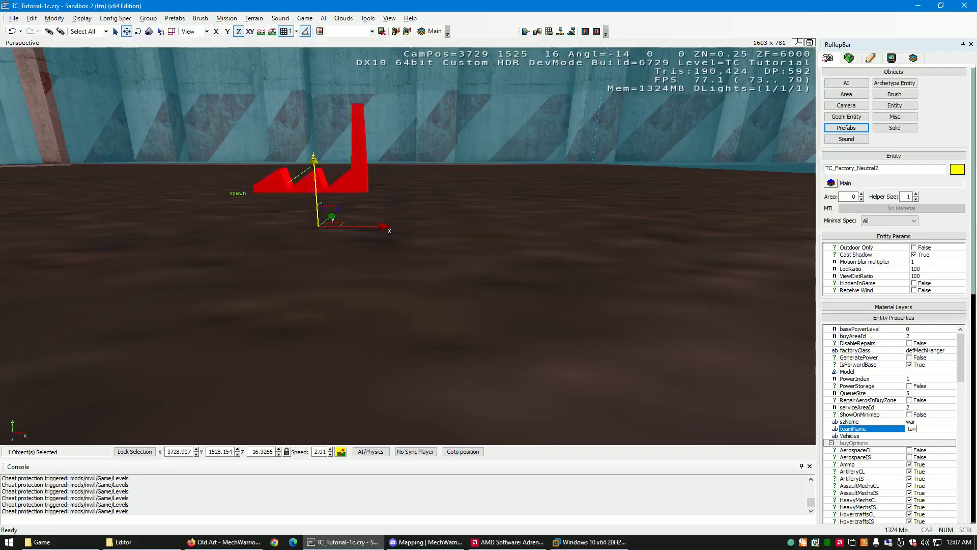
pyautogui.press('BackSpace')
pyautogui.press('BackSpace')
pyautogui.press('BackSpace')
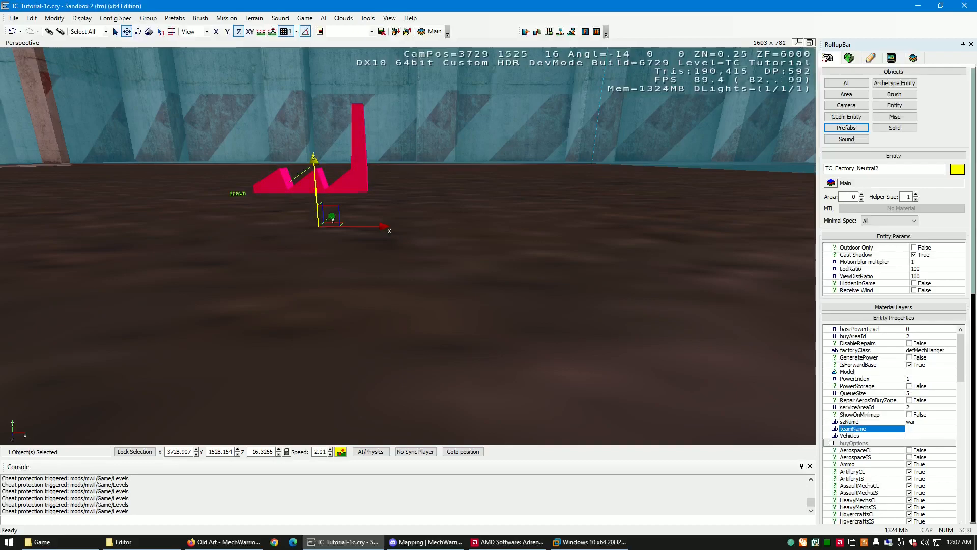
pyautogui.write('black')
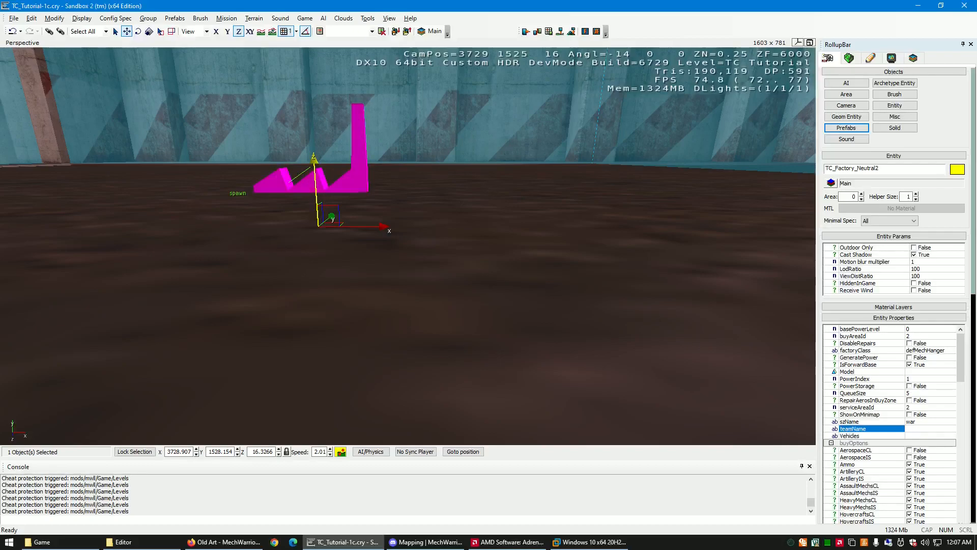
# - Examine the factory's factoryClass value and look through its buyOptions list
pyautogui.click(950, 350)
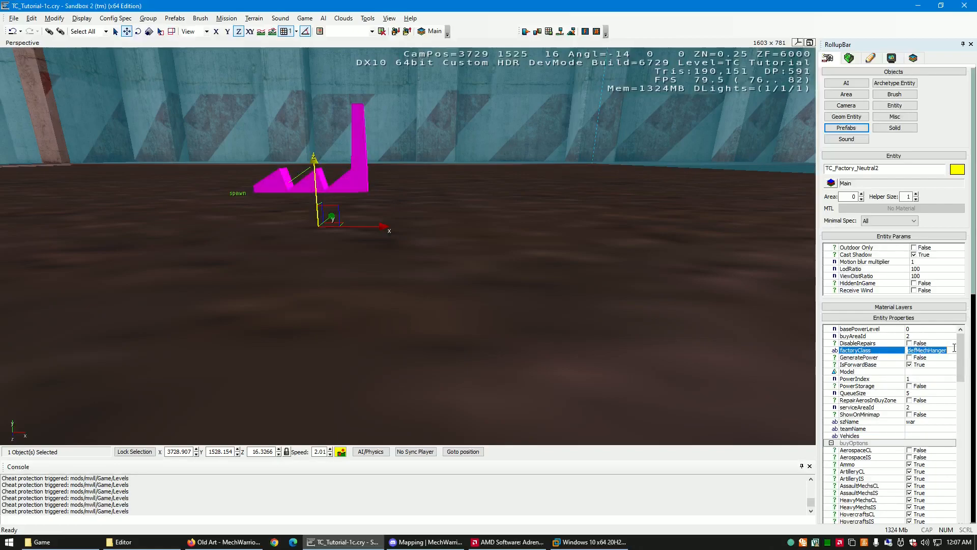
pyautogui.click(953, 353)
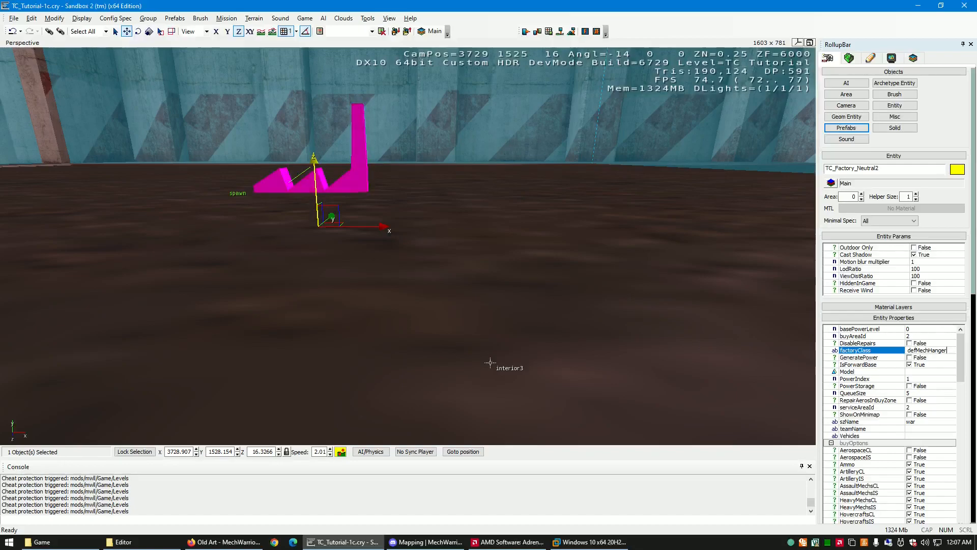
pyautogui.scroll(-5, 886, 367)
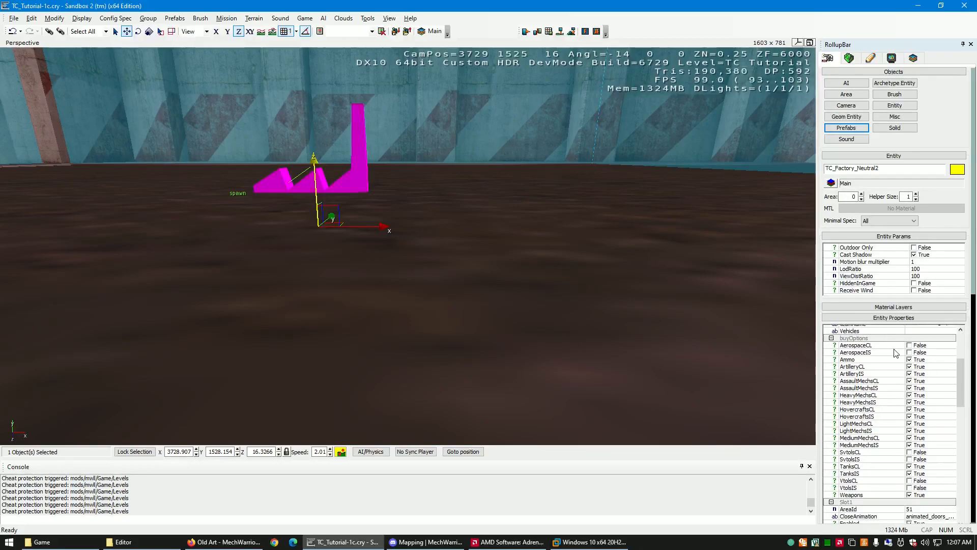
pyautogui.moveTo(961, 394); pyautogui.dragTo(962, 352)
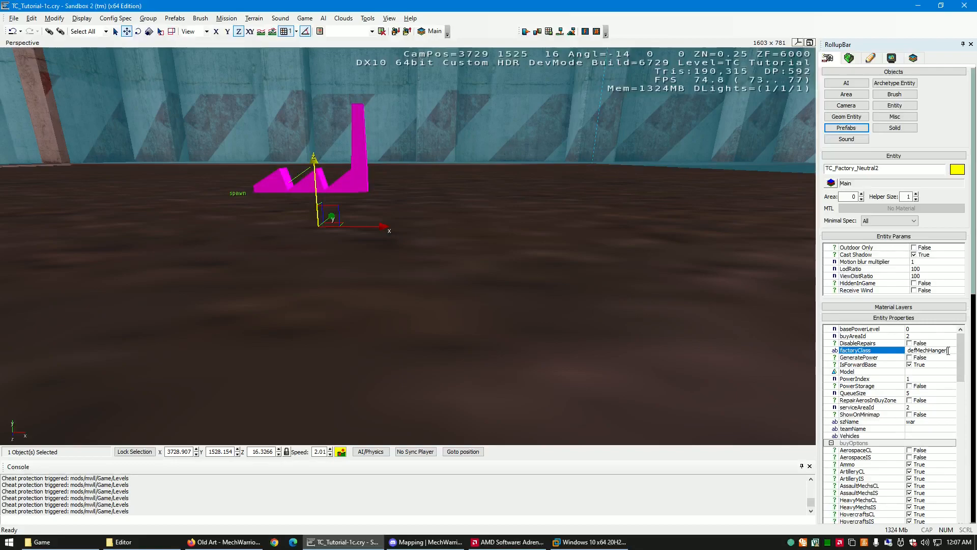
# - Disable the ArtilleryCL and ArtilleryIS buy options and clear the factory's factoryClass value
pyautogui.click(910, 471)
pyautogui.click(910, 479)
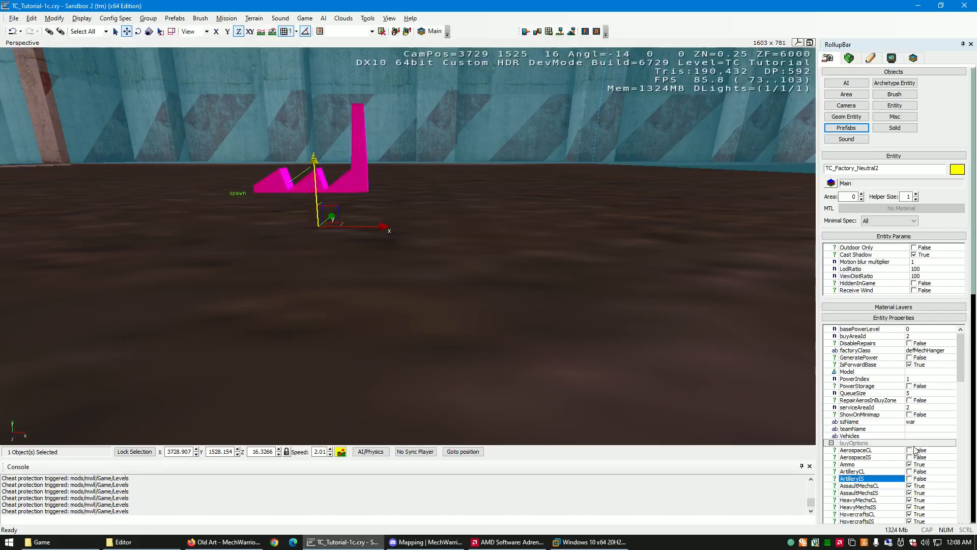
pyautogui.click(947, 351)
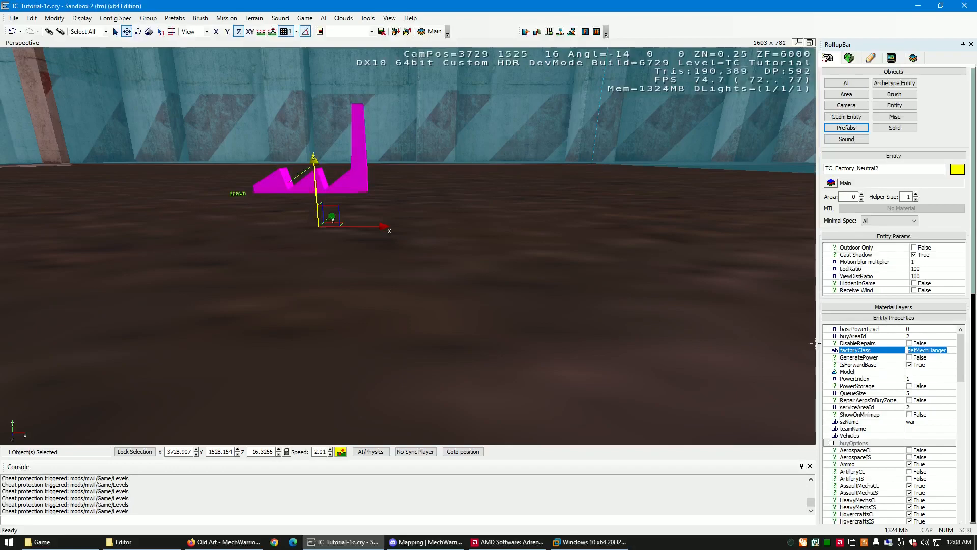
pyautogui.press('BackSpace')
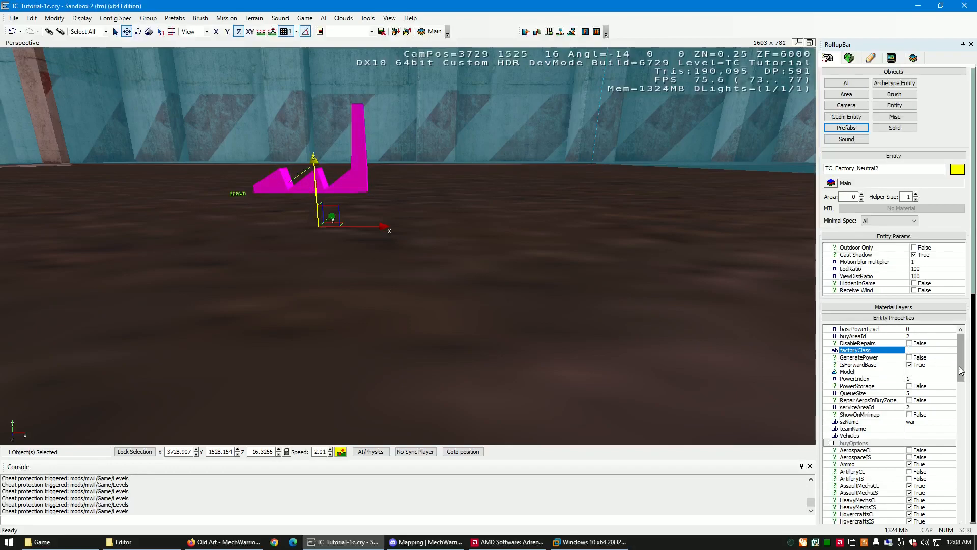
# - Re-enable the ArtilleryCL and ArtilleryIS buy options of the factory
pyautogui.scroll(-3, 934, 397)
pyautogui.click(910, 416)
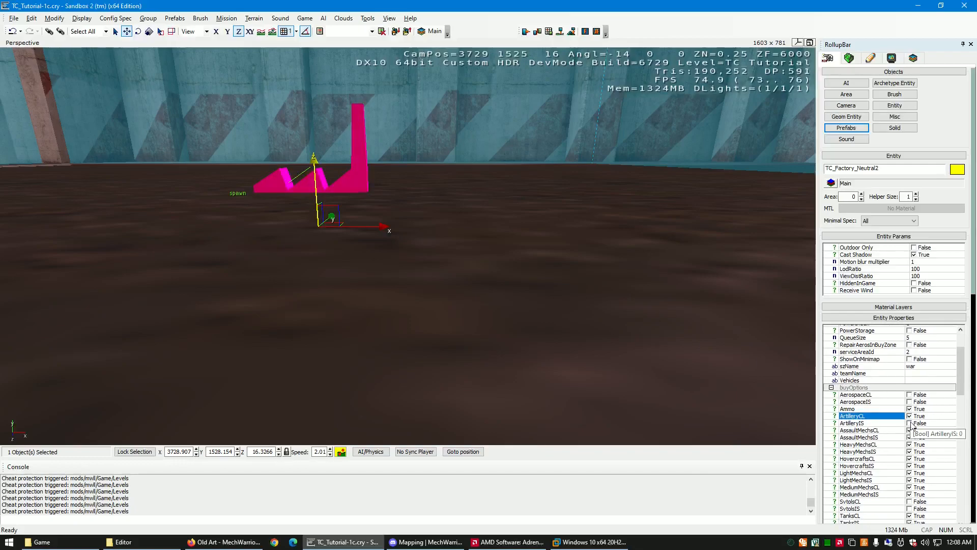
pyautogui.click(910, 423)
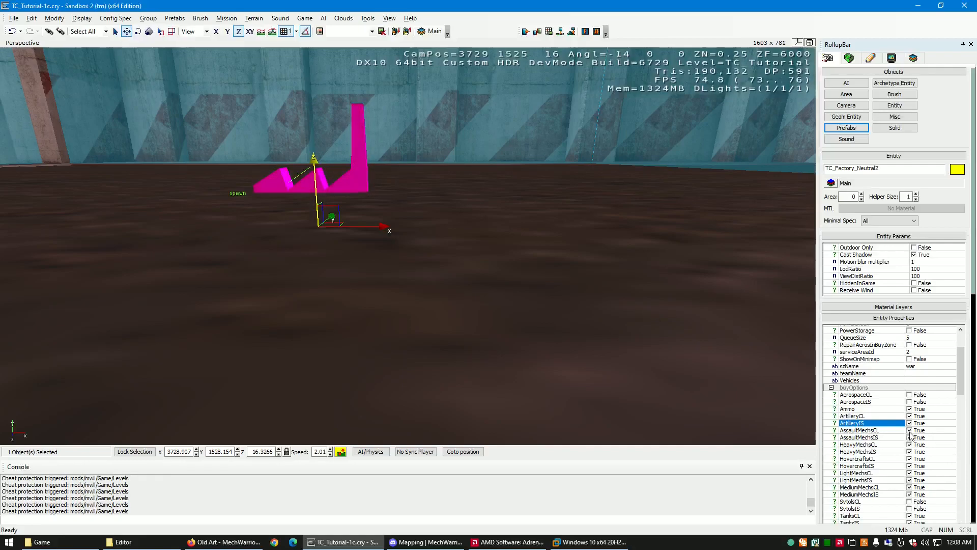
# - Disable the factory's Artillery, AssaultMechs, HeavyMechs and Tanks buy options for both CL and IS
pyautogui.click(910, 417)
pyautogui.click(910, 423)
pyautogui.click(910, 430)
pyautogui.click(910, 437)
pyautogui.click(910, 444)
pyautogui.click(910, 451)
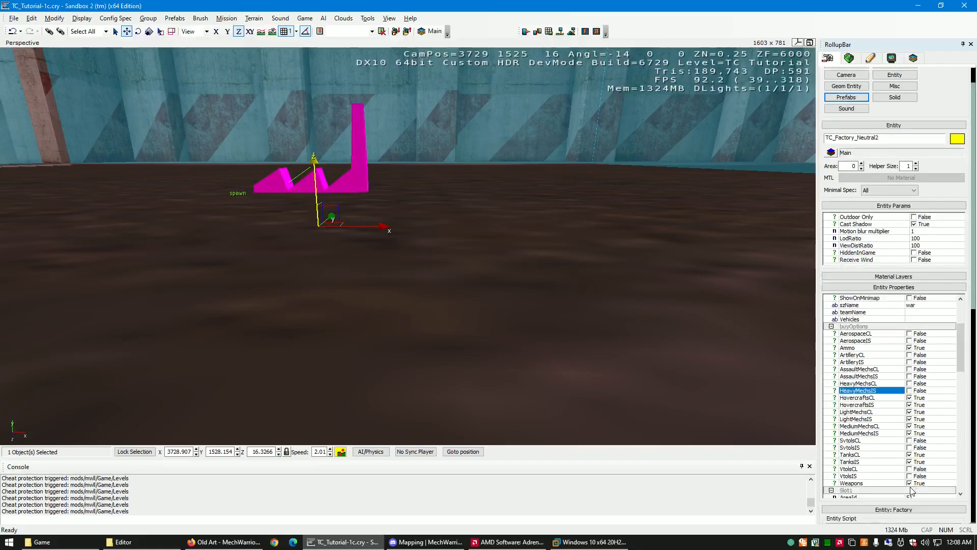
pyautogui.scroll(-3, 911, 490)
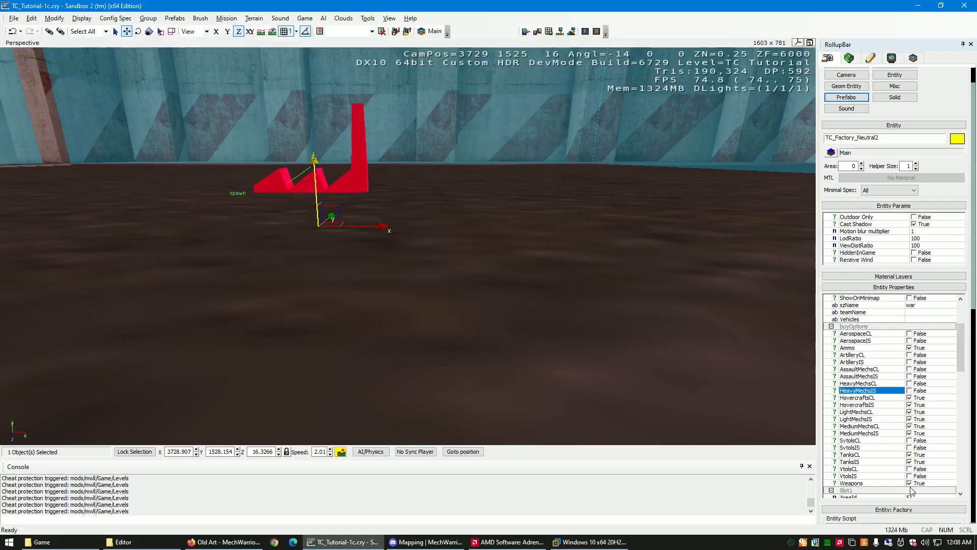
pyautogui.click(912, 456)
pyautogui.click(910, 462)
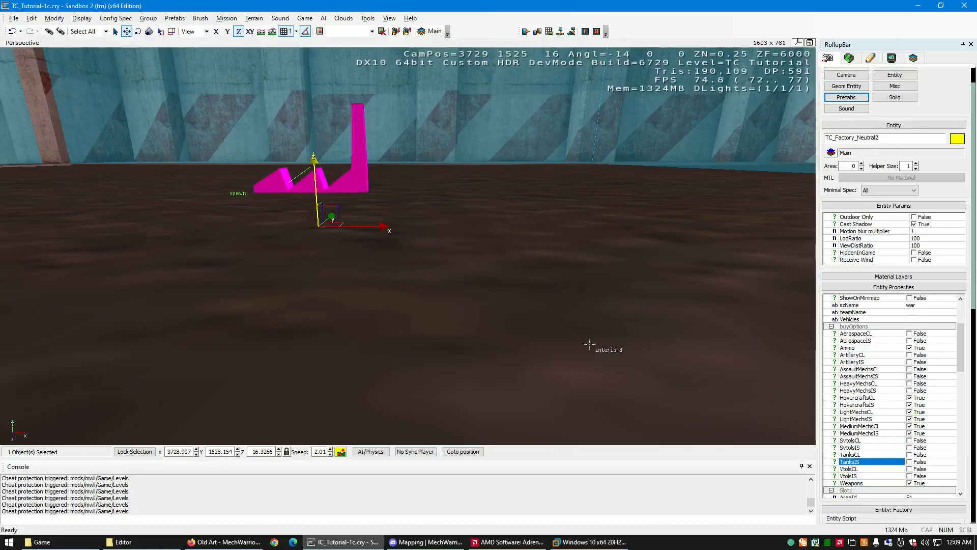
# - Look at the extracted mech bay's front and entrance from outside with its factory still selected
pyautogui.moveTo(513, 301); pyautogui.dragTo(501, 300, button='right')
pyautogui.press('s')
pyautogui.press('w')
pyautogui.press('s')
pyautogui.press('s')
pyautogui.press('s')
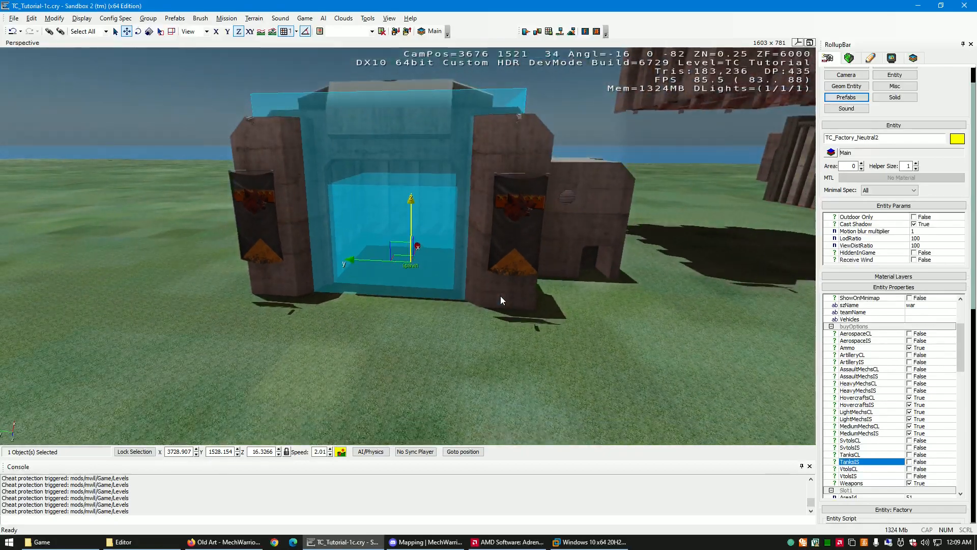
pyautogui.press('w')
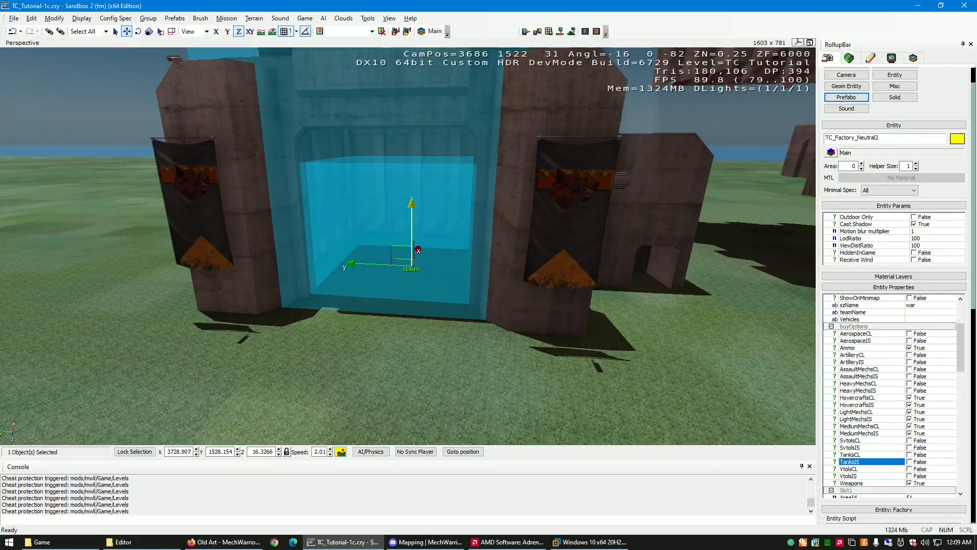
pyautogui.scroll(1, 974, 104)
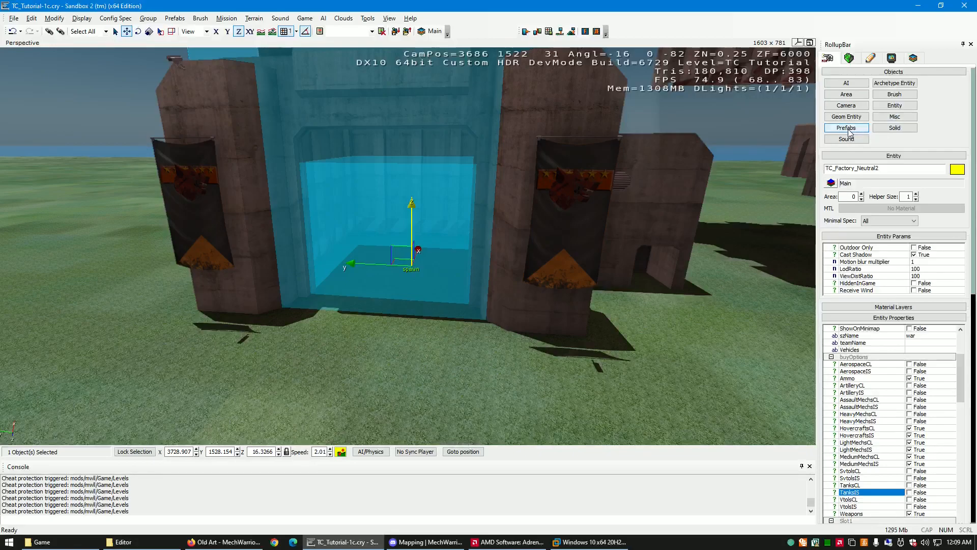
# - Examine the factory and spawn markers on the mech bay floor from inside the building
pyautogui.moveTo(375, 342); pyautogui.dragTo(375, 342, button='right')
pyautogui.press('w')
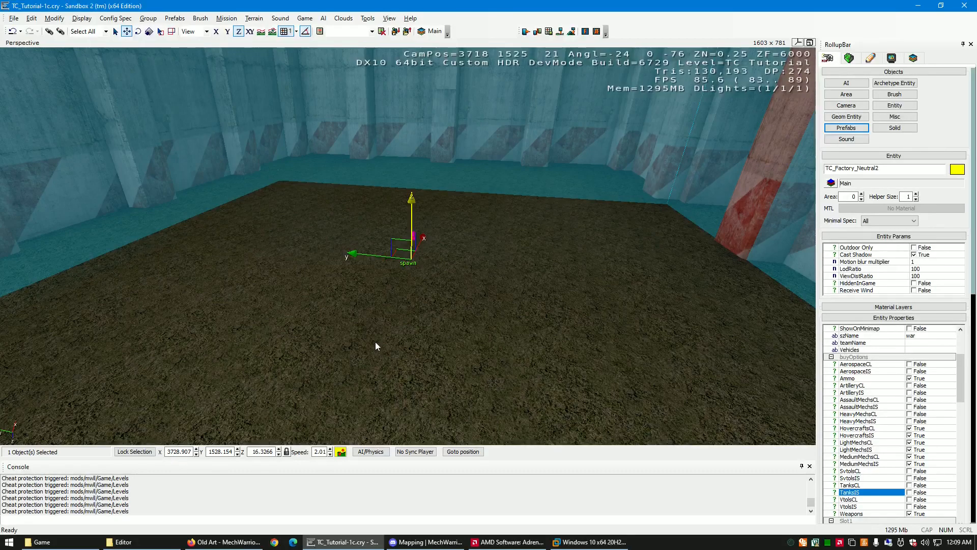
pyautogui.moveTo(376, 342); pyautogui.dragTo(375, 342, button='right')
pyautogui.press('s')
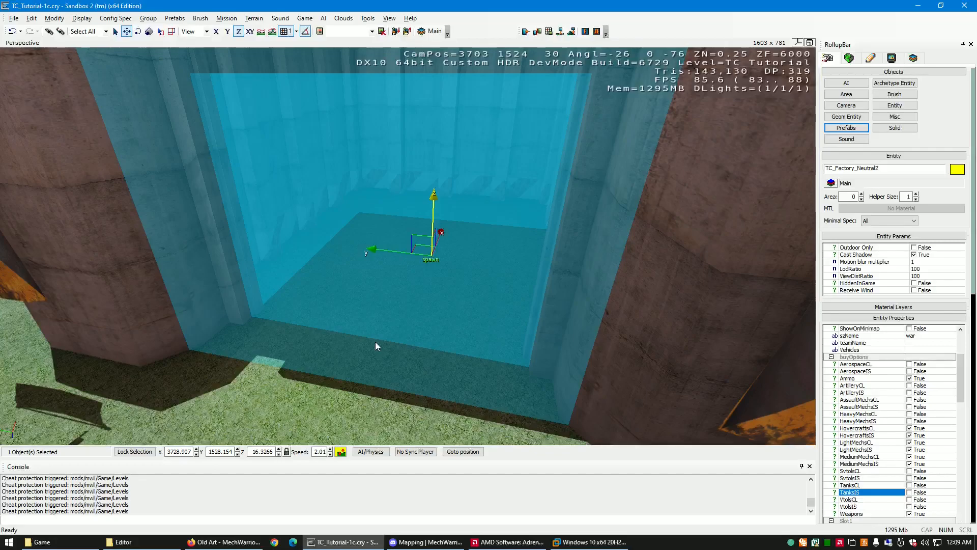
pyautogui.moveTo(375, 341); pyautogui.dragTo(381, 348, button='right')
pyautogui.moveTo(376, 346); pyautogui.dragTo(376, 346, button='right')
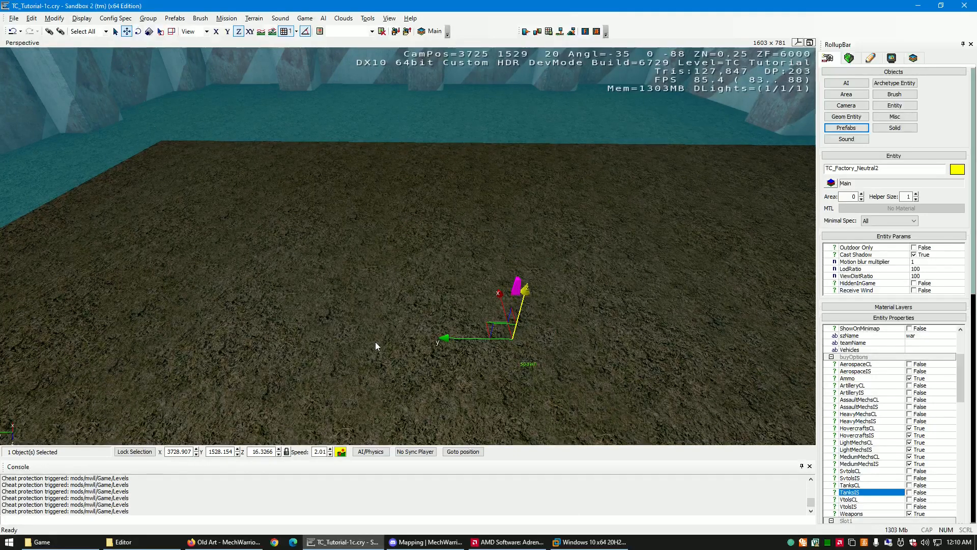
pyautogui.moveTo(375, 343)
pyautogui.mouseDown(button='right')
pyautogui.moveTo(349, 342)
pyautogui.moveTo(375, 342)
pyautogui.mouseUp(button='right')
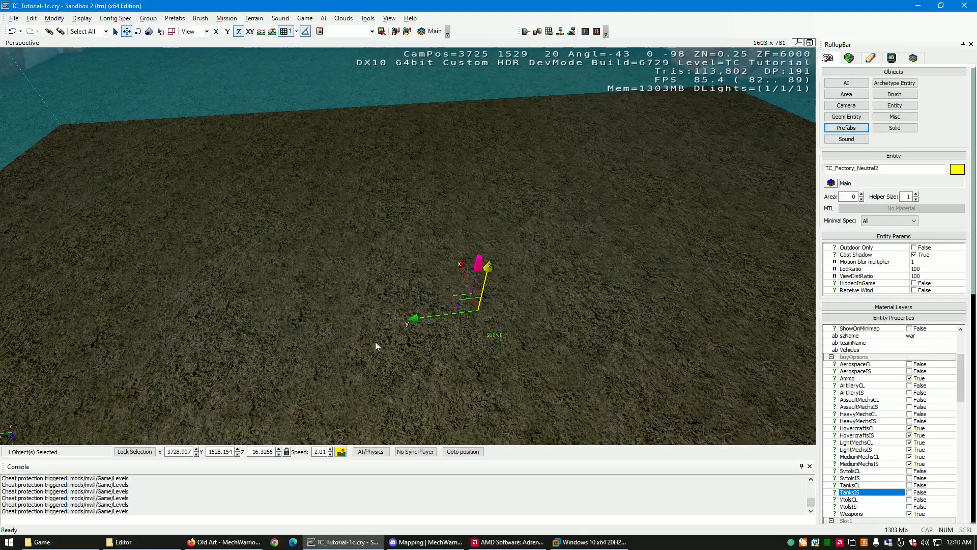
pyautogui.moveTo(376, 342); pyautogui.dragTo(374, 341, button='right')
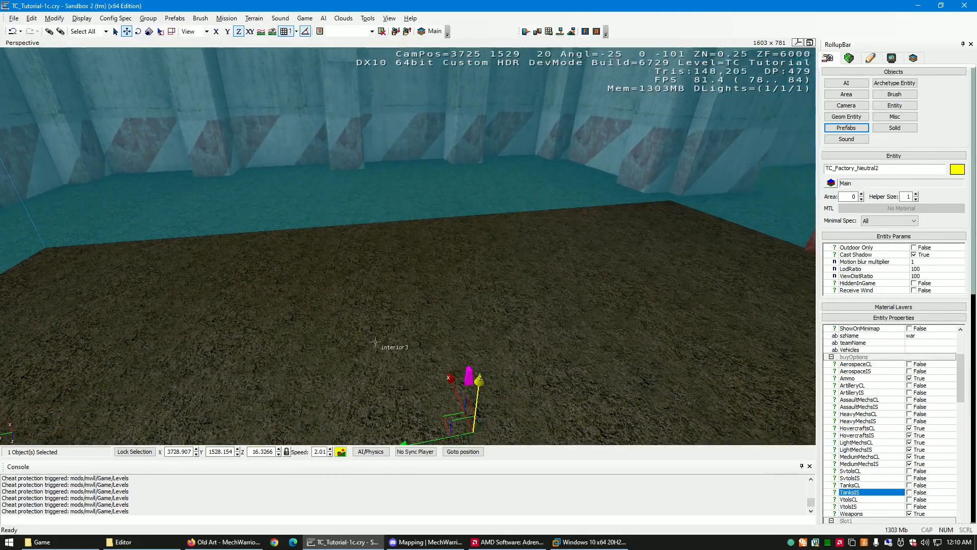
# - View the factory's Slot1 to Slot3 settings and clear the selection outside the mech bay
pyautogui.moveTo(962, 384); pyautogui.dragTo(962, 421)
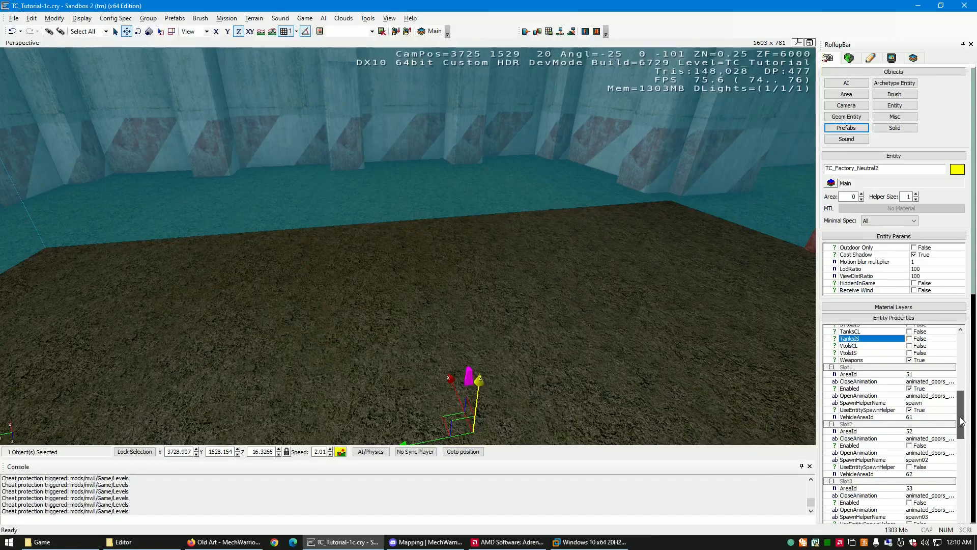
pyautogui.moveTo(633, 363); pyautogui.dragTo(631, 364, button='right')
pyautogui.press('s')
pyautogui.press('w')
pyautogui.press('s')
pyautogui.press('w')
pyautogui.press('s')
pyautogui.click(632, 365)
# - Select the neighbouring Prefab8 mech bay and move it along the Y axis away from the extracted mech bay
pyautogui.moveTo(561, 389); pyautogui.dragTo(562, 390, button='right')
pyautogui.press('d')
pyautogui.press('w')
pyautogui.press('s')
pyautogui.press('w')
pyautogui.press('s')
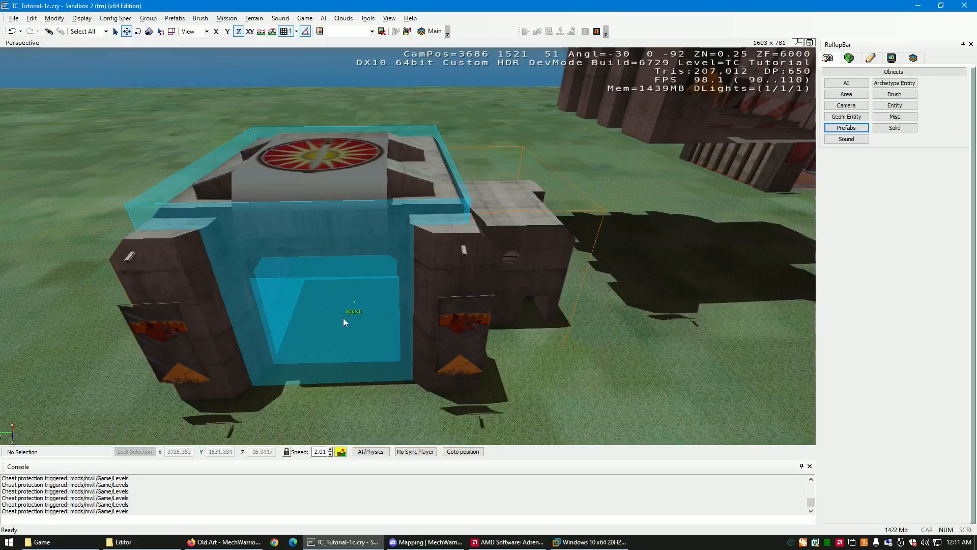
pyautogui.press('d')
pyautogui.moveTo(523, 326); pyautogui.dragTo(499, 324, button='right')
pyautogui.press('a')
pyautogui.press('d')
pyautogui.press('w')
pyautogui.press('a')
pyautogui.press('s')
pyautogui.press('d')
pyautogui.press('w')
pyautogui.press('s')
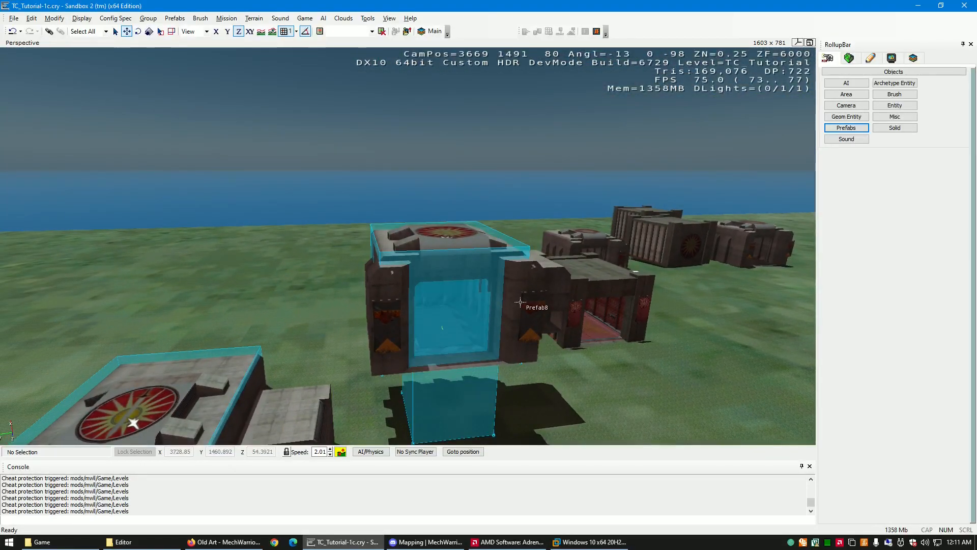
pyautogui.click(520, 302)
pyautogui.moveTo(539, 378); pyautogui.dragTo(469, 322, button='right')
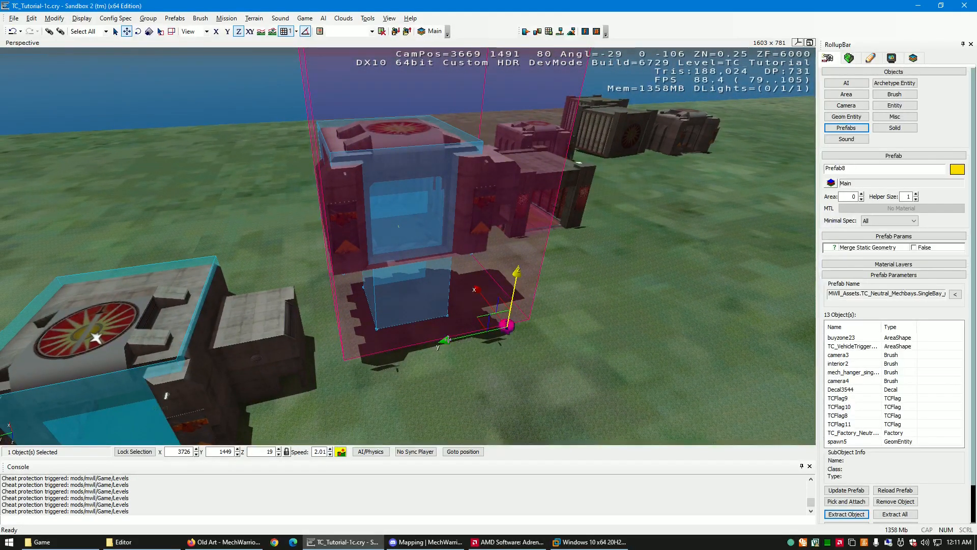
pyautogui.moveTo(448, 340); pyautogui.dragTo(657, 295)
# - Box-select all objects of the extracted mech bay and exclude the neighbouring prefabs from the selection
pyautogui.moveTo(524, 326); pyautogui.dragTo(525, 329, button='right')
pyautogui.press('w')
pyautogui.press('s')
pyautogui.press('a')
pyautogui.moveTo(537, 335); pyautogui.dragTo(224, 178)
pyautogui.moveTo(197, 78); pyautogui.dragTo(197, 78)
pyautogui.moveTo(528, 265); pyautogui.dragTo(528, 269, button='right')
pyautogui.moveTo(261, 309); pyautogui.dragTo(610, 119)
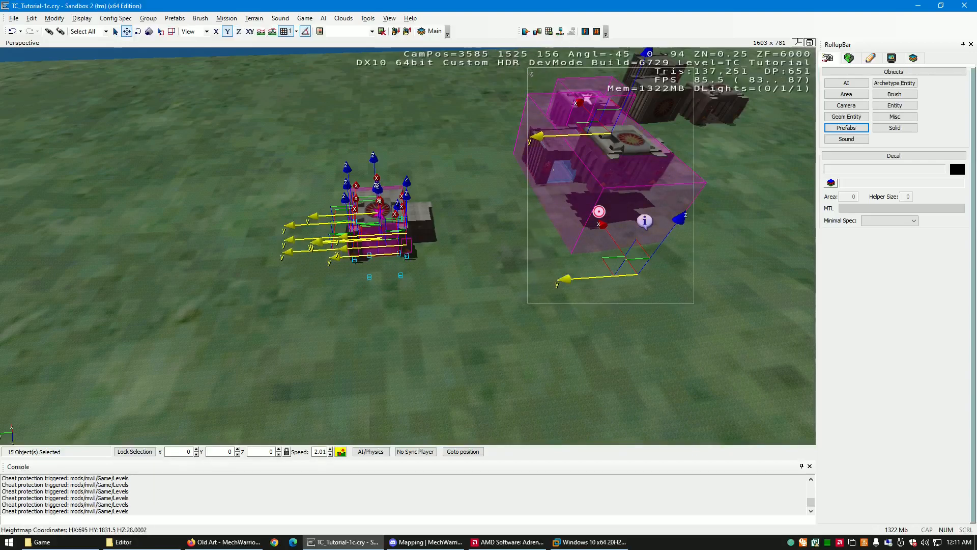
pyautogui.keyDown('ctrl'); pyautogui.moveTo(527, 75); pyautogui.dragTo(524, 72); pyautogui.keyUp('ctrl')
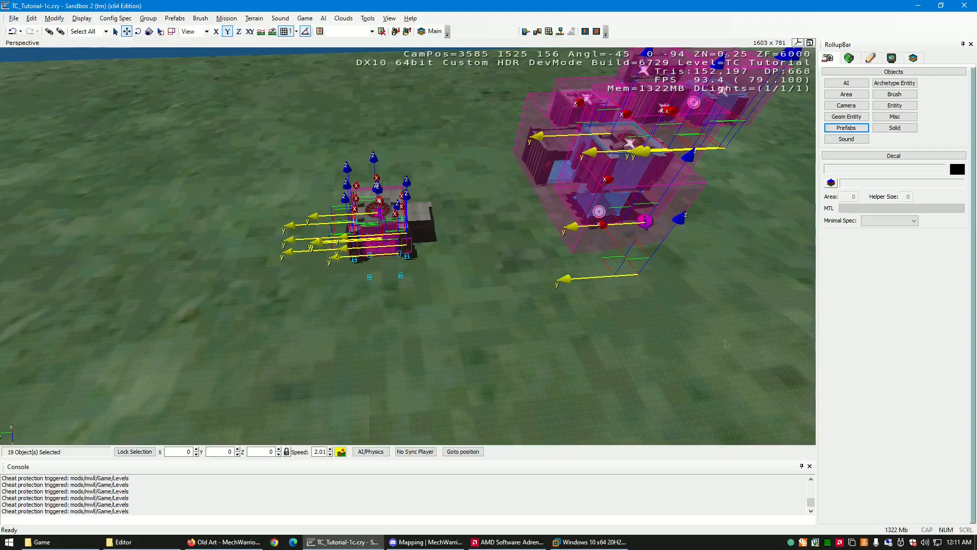
pyautogui.keyDown('alt'); pyautogui.moveTo(617, 103); pyautogui.dragTo(534, 37); pyautogui.keyUp('alt')
# - Remove two individual objects, including the vehicle trigger, from the bay's selection and box-select the whole bay again
pyautogui.moveTo(630, 280); pyautogui.dragTo(630, 280, button='right')
pyautogui.press('w')
pyautogui.moveTo(534, 321); pyautogui.dragTo(534, 321, button='right')
pyautogui.press('w')
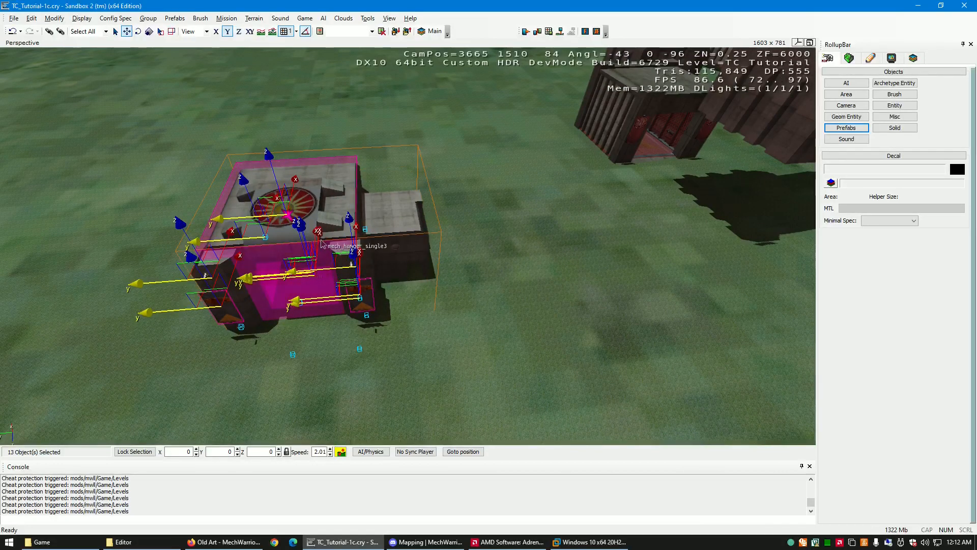
pyautogui.keyDown('ctrl'); pyautogui.click(320, 203); pyautogui.keyUp('ctrl')
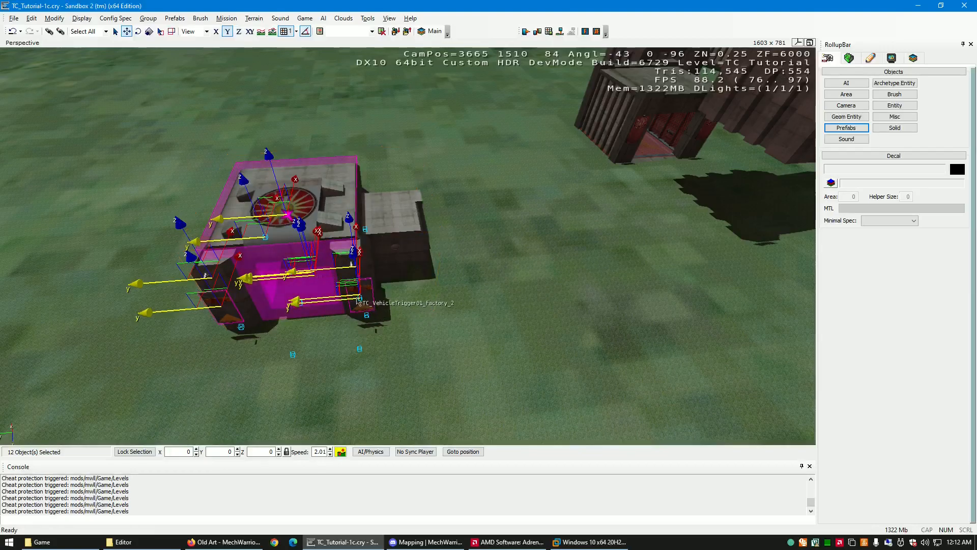
pyautogui.keyDown('ctrl'); pyautogui.click(316, 304); pyautogui.keyUp('ctrl')
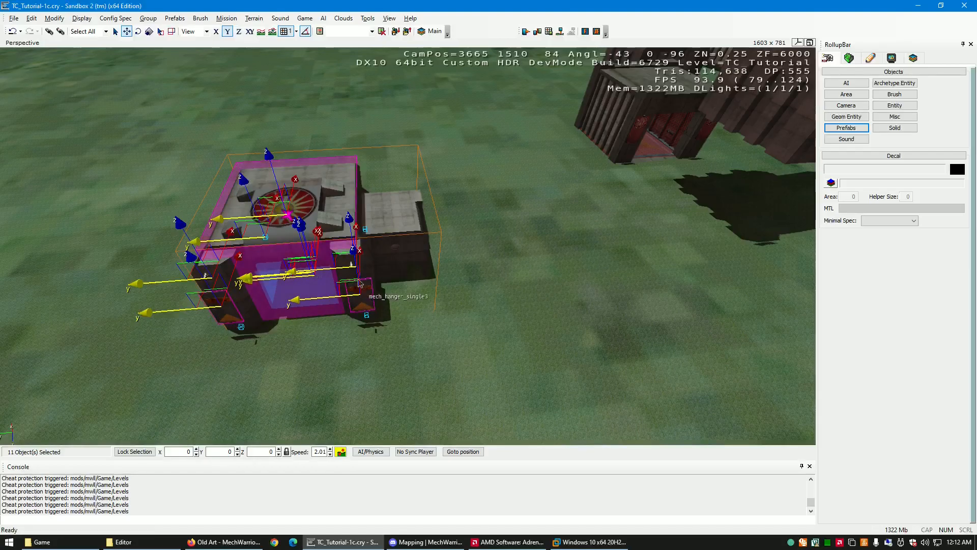
pyautogui.moveTo(543, 363); pyautogui.dragTo(159, 197)
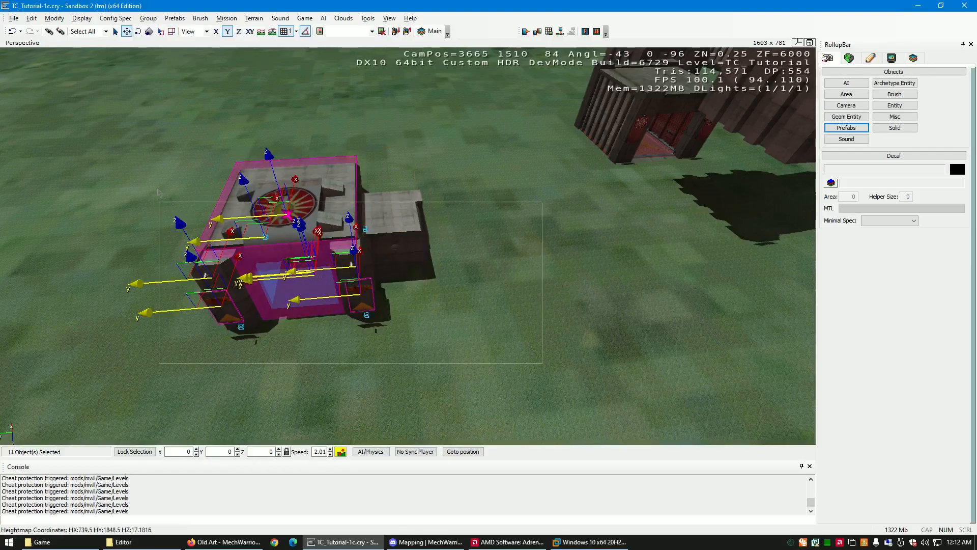
pyautogui.moveTo(115, 109); pyautogui.dragTo(113, 144)
# - Inspect the selected bay's object pivots around its entrance and interior, and clear the selection
pyautogui.press('w')
pyautogui.moveTo(412, 255); pyautogui.dragTo(414, 254, button='right')
pyautogui.press('s')
pyautogui.press('w')
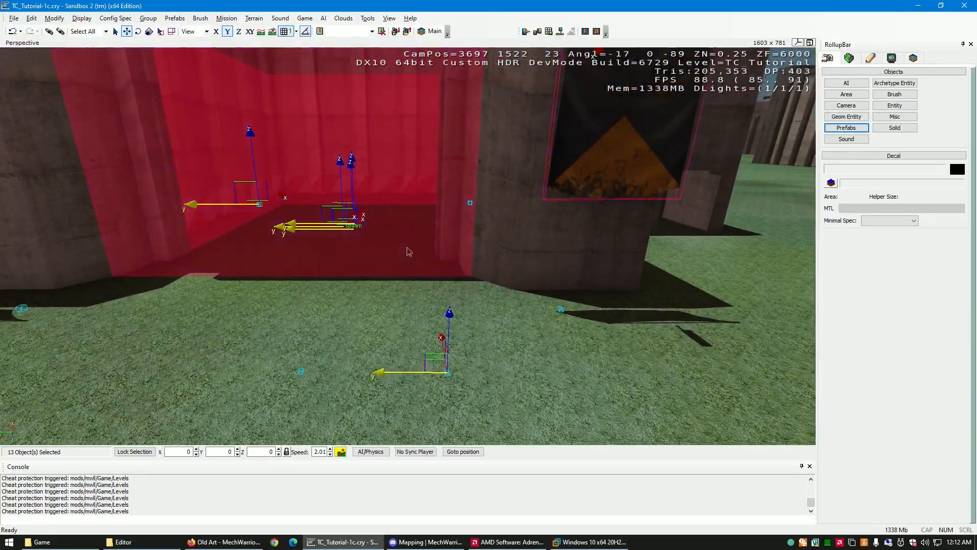
pyautogui.moveTo(449, 309); pyautogui.dragTo(448, 302)
pyautogui.press('w')
pyautogui.moveTo(375, 300); pyautogui.dragTo(375, 301, button='right')
pyautogui.press('s')
pyautogui.press('w')
pyautogui.press('s')
pyautogui.press('w')
pyautogui.click(406, 411)
# - Look over the extracted mech bay from the inside and from above its front with nothing selected
pyautogui.moveTo(399, 395); pyautogui.dragTo(399, 394, button='right')
pyautogui.press('w')
pyautogui.moveTo(394, 342); pyautogui.dragTo(395, 343, button='right')
pyautogui.press('s')
pyautogui.press('w')
pyautogui.press('s')
pyautogui.press('w')
pyautogui.press('w')
pyautogui.press('w')
pyautogui.moveTo(479, 268)
pyautogui.mouseDown(button='right')
pyautogui.moveTo(490, 270)
pyautogui.moveTo(479, 269)
pyautogui.mouseUp(button='right')
pyautogui.press('s')
pyautogui.press('s')
pyautogui.press('a')
pyautogui.press('d')
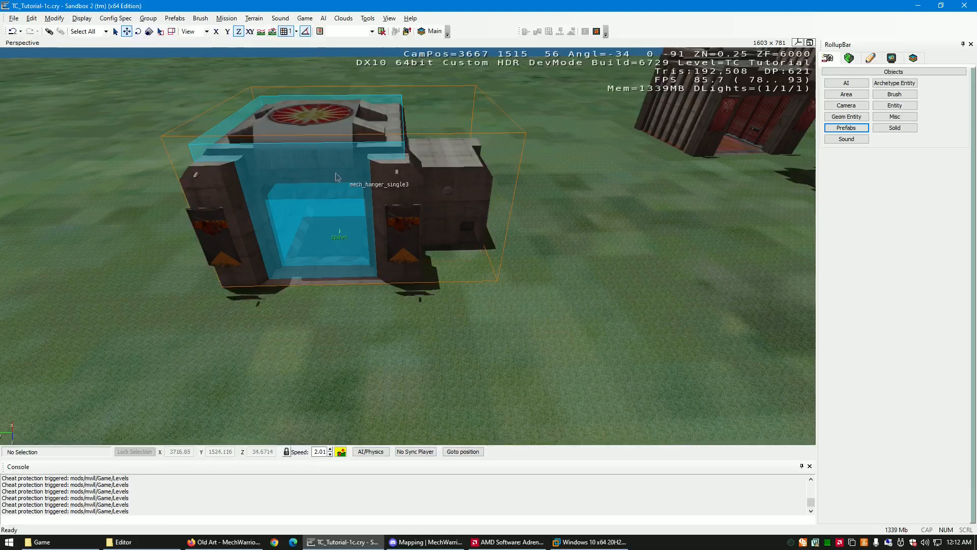
# - Select the mech bay's buyzone28 area shape and look over its extents from the front of the building
pyautogui.moveTo(319, 212); pyautogui.dragTo(319, 212, button='right')
pyautogui.press('w')
pyautogui.press('s')
pyautogui.press('s')
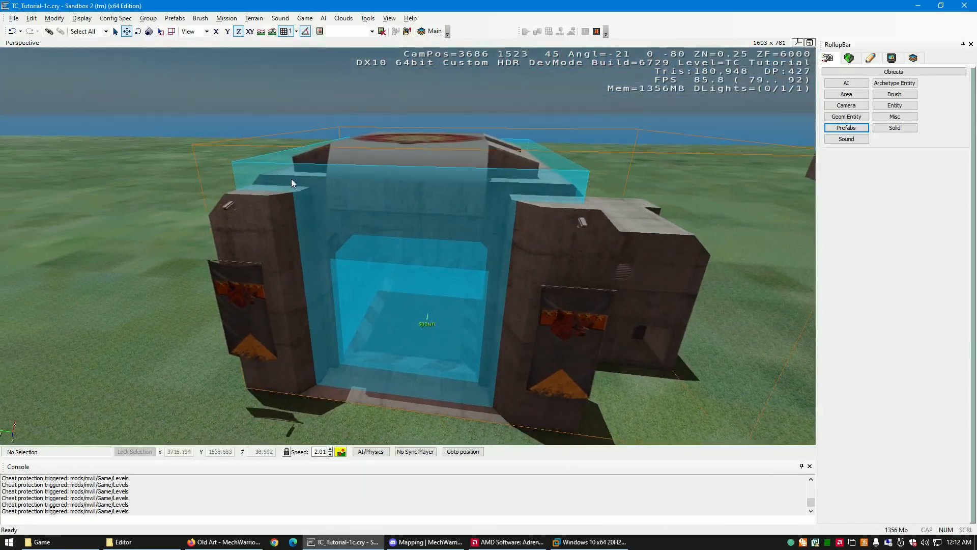
pyautogui.click(264, 166)
pyautogui.moveTo(492, 299); pyautogui.dragTo(493, 300, button='right')
pyautogui.press('w')
pyautogui.press('s')
pyautogui.press('d')
pyautogui.press('a')
pyautogui.press('s')
pyautogui.press('w')
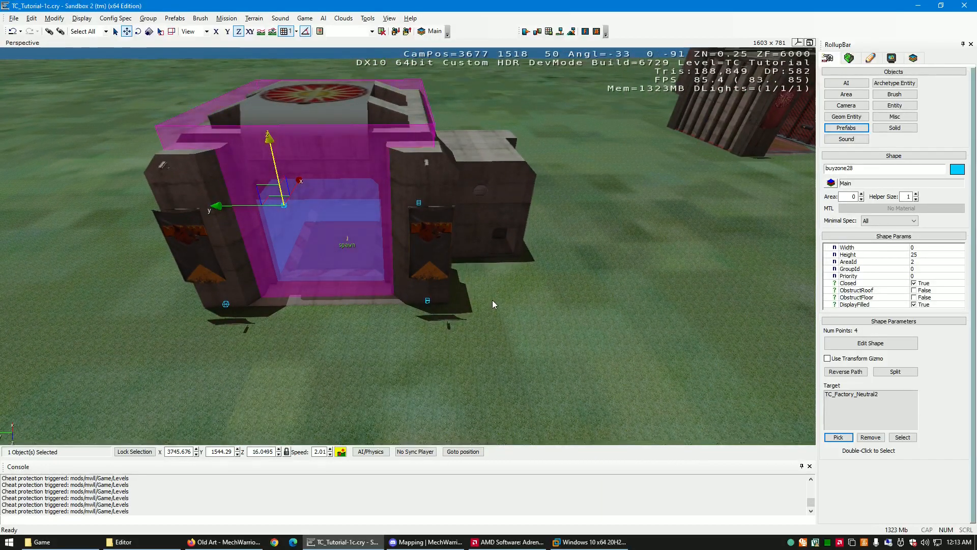
pyautogui.press('d')
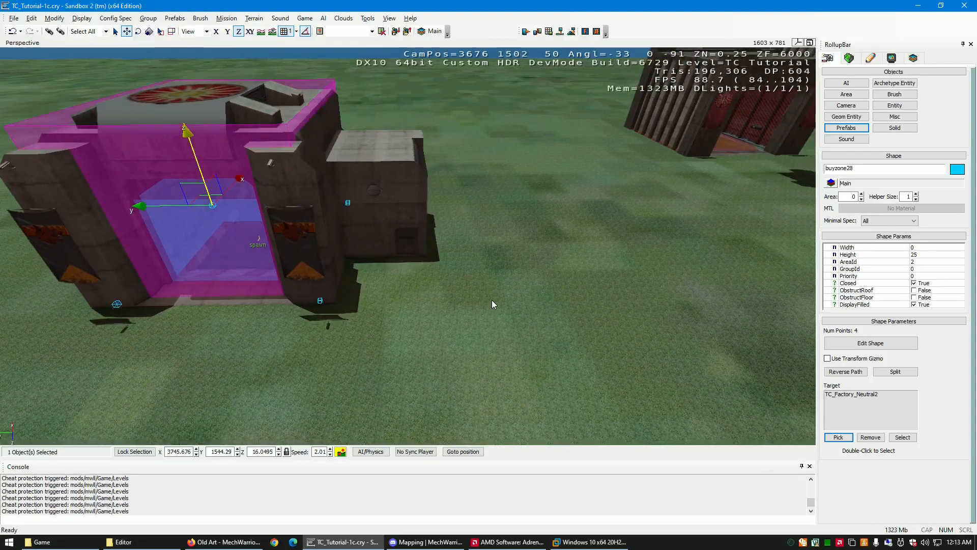
# - Save the level as a new version named TC_Tutorial-1d.cry
pyautogui.click(14, 19)
pyautogui.click(31, 66)
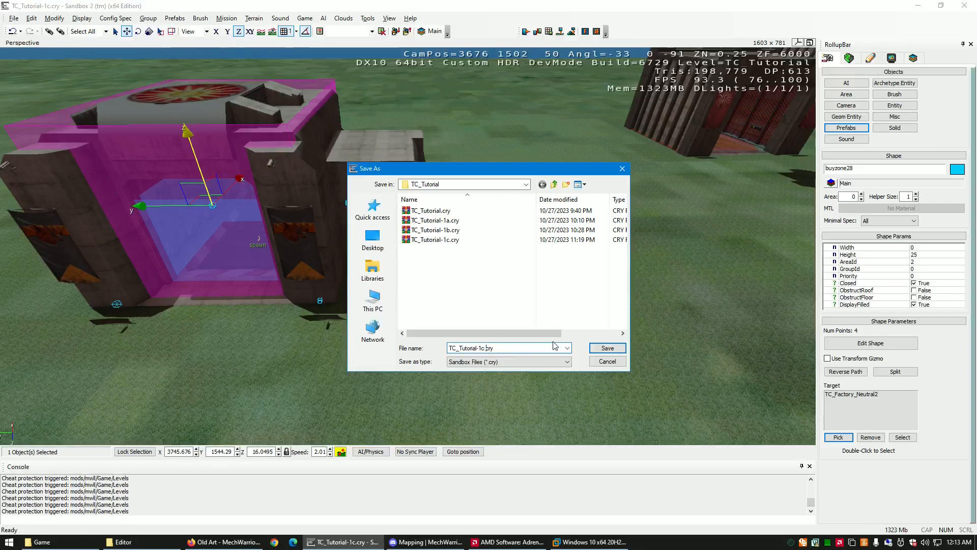
pyautogui.press('BackSpace')
pyautogui.write('d')
pyautogui.press('Return')
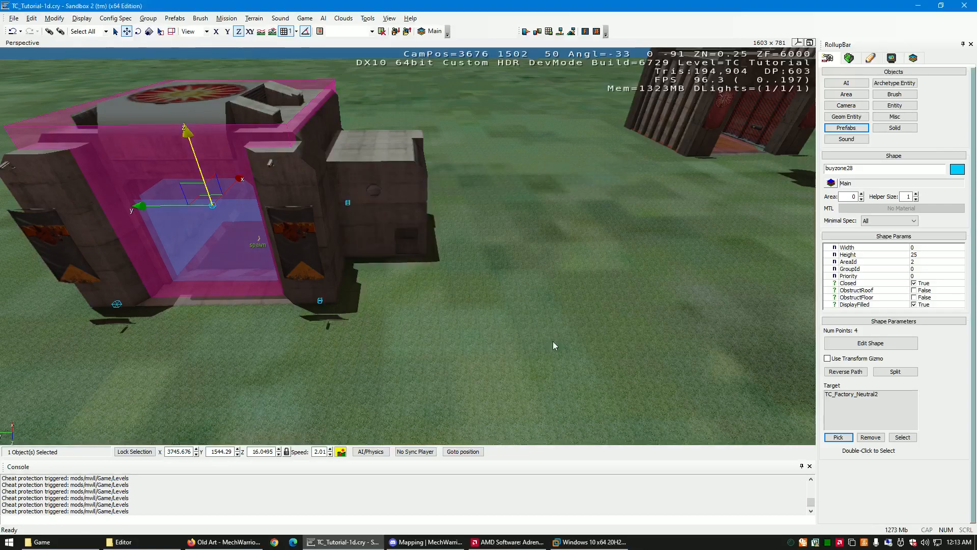
# - Examine the bay's entrance and interior floor around the spawn marker, and clear the selection
pyautogui.moveTo(389, 323); pyautogui.dragTo(389, 323, button='right')
pyautogui.press('w')
pyautogui.press('a')
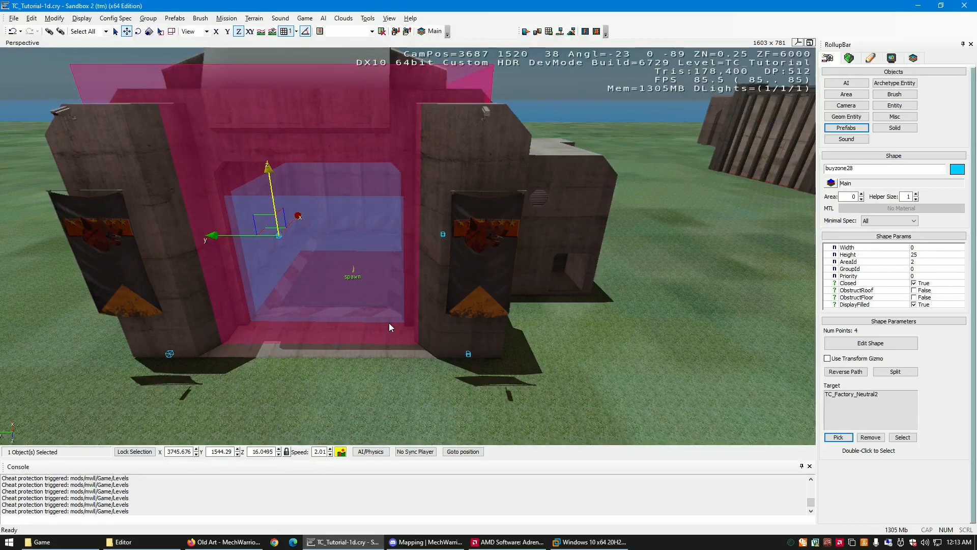
pyautogui.moveTo(389, 323); pyautogui.dragTo(389, 323, button='right')
pyautogui.scroll(5, 389, 323)
pyautogui.press('w')
pyautogui.press('s')
pyautogui.press('s')
pyautogui.press('a')
pyautogui.press('w')
pyautogui.press('s')
pyautogui.press('w')
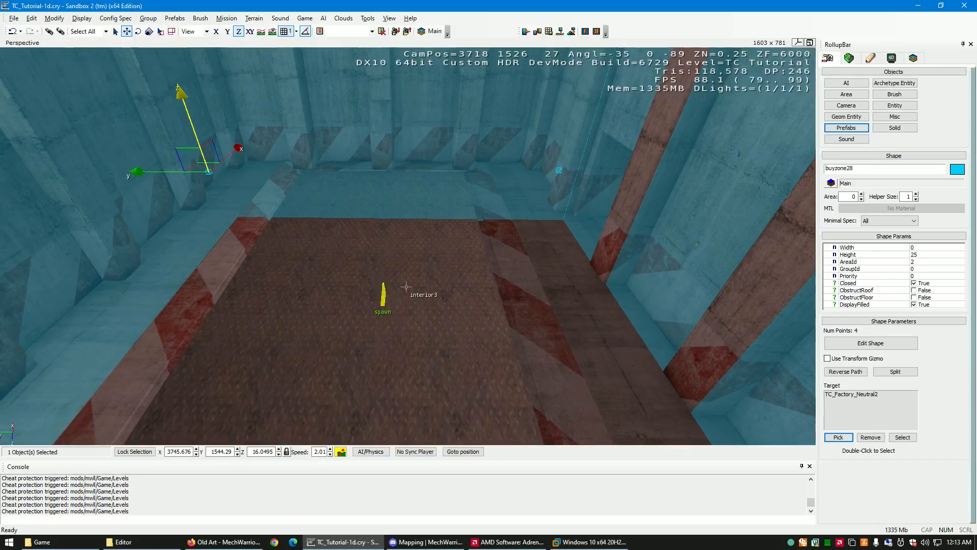
pyautogui.press('d')
pyautogui.moveTo(411, 288); pyautogui.dragTo(392, 330, button='right')
pyautogui.press('w')
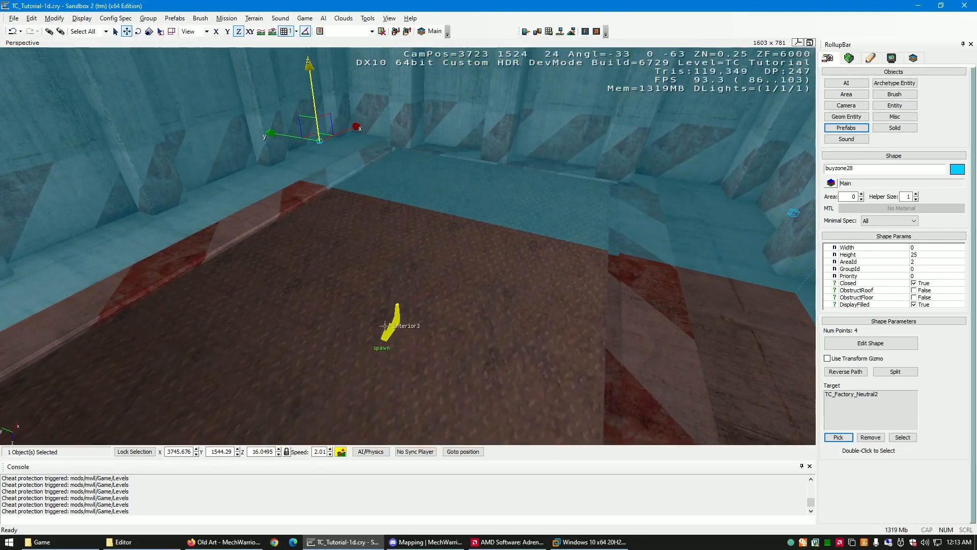
pyautogui.moveTo(430, 326)
pyautogui.mouseDown(button='right')
pyautogui.moveTo(428, 340)
pyautogui.moveTo(423, 314)
pyautogui.mouseUp(button='right')
pyautogui.click(427, 335)
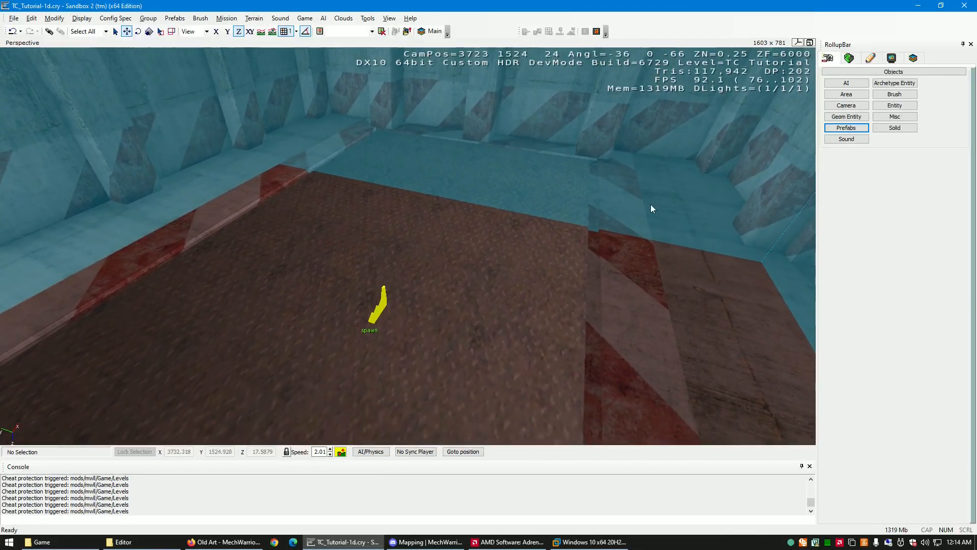
# - Hide the Brushes category and look around the yellow factory marker and its link lines inside the buy zone
pyautogui.click(871, 59)
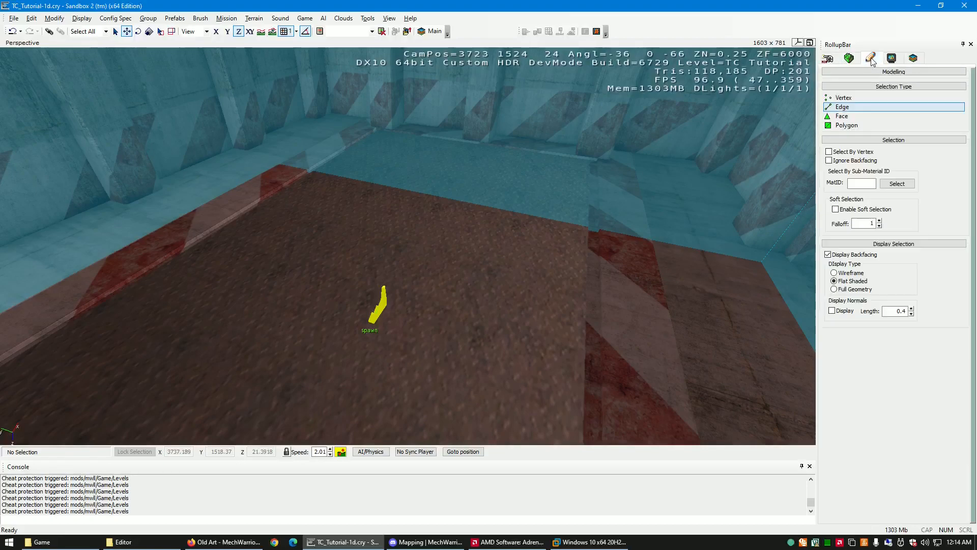
pyautogui.click(892, 59)
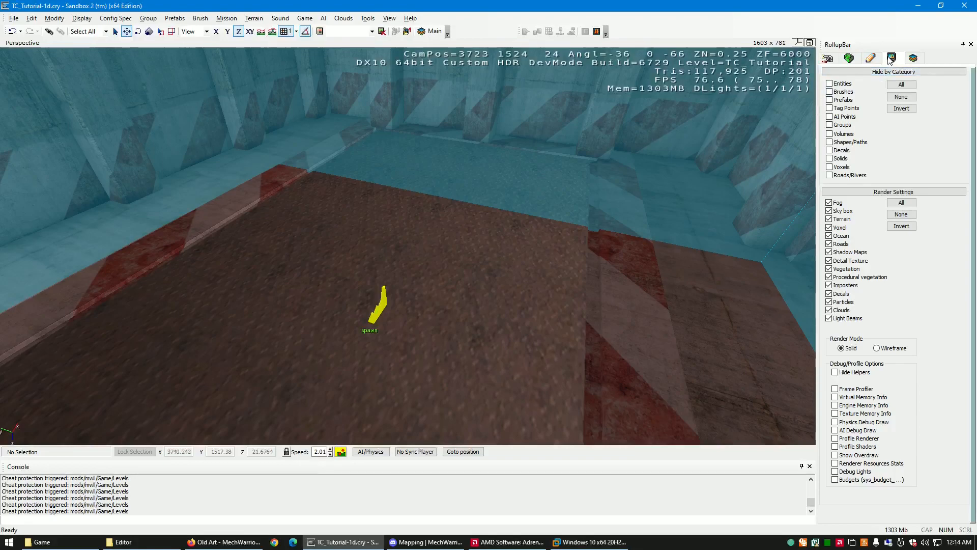
pyautogui.click(830, 92)
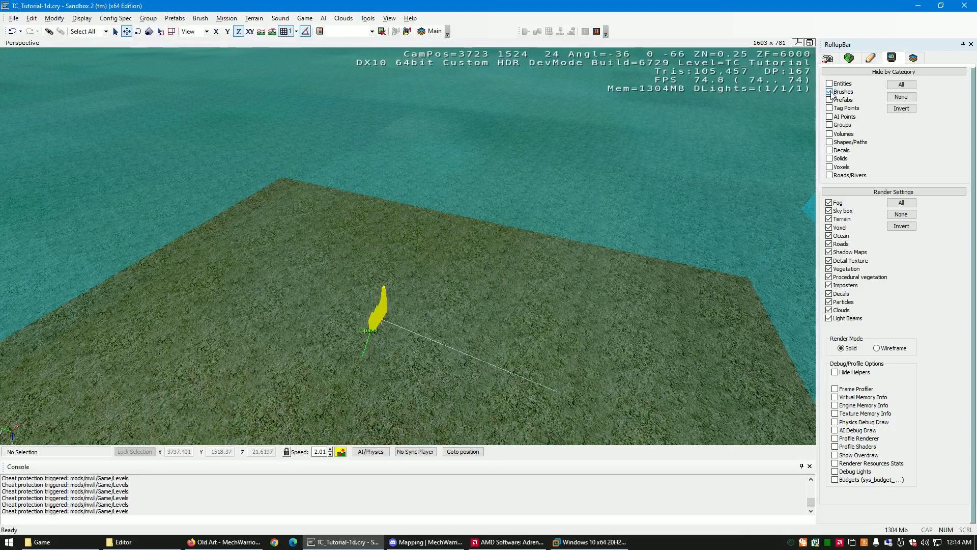
pyautogui.press('s')
pyautogui.moveTo(476, 263); pyautogui.dragTo(477, 261, button='right')
pyautogui.press('a')
pyautogui.press('d')
pyautogui.press('w')
pyautogui.press('w')
pyautogui.press('s')
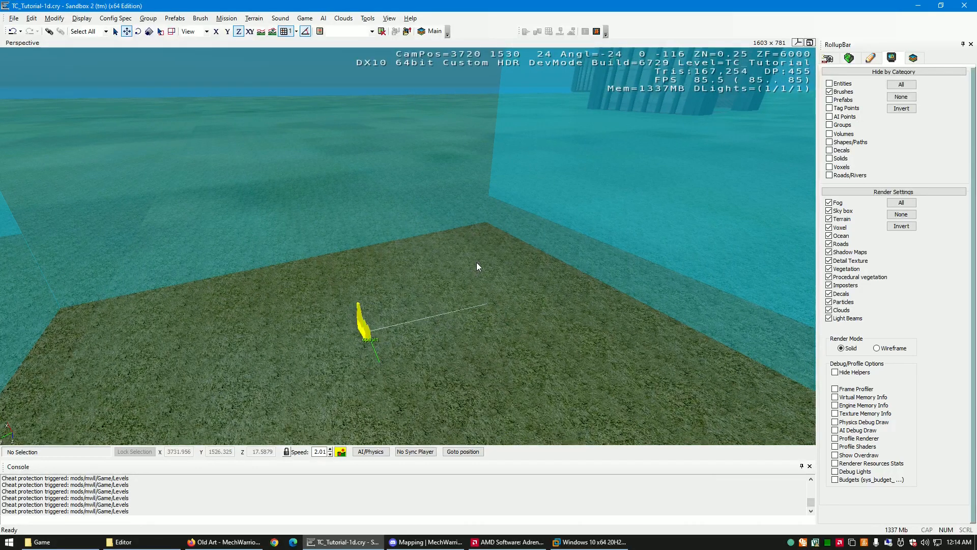
pyautogui.moveTo(476, 262); pyautogui.dragTo(476, 262, button='right')
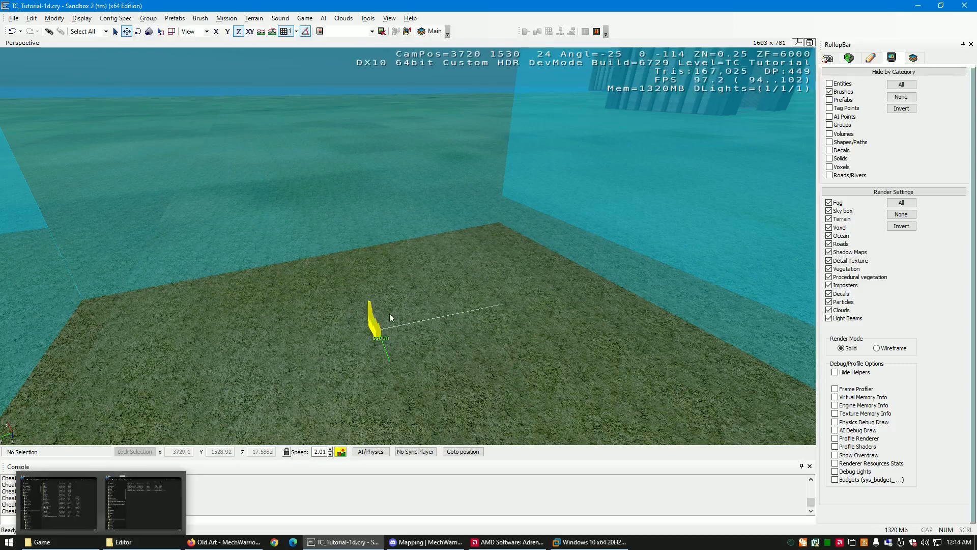
pyautogui.moveTo(493, 343); pyautogui.dragTo(493, 343, button='right')
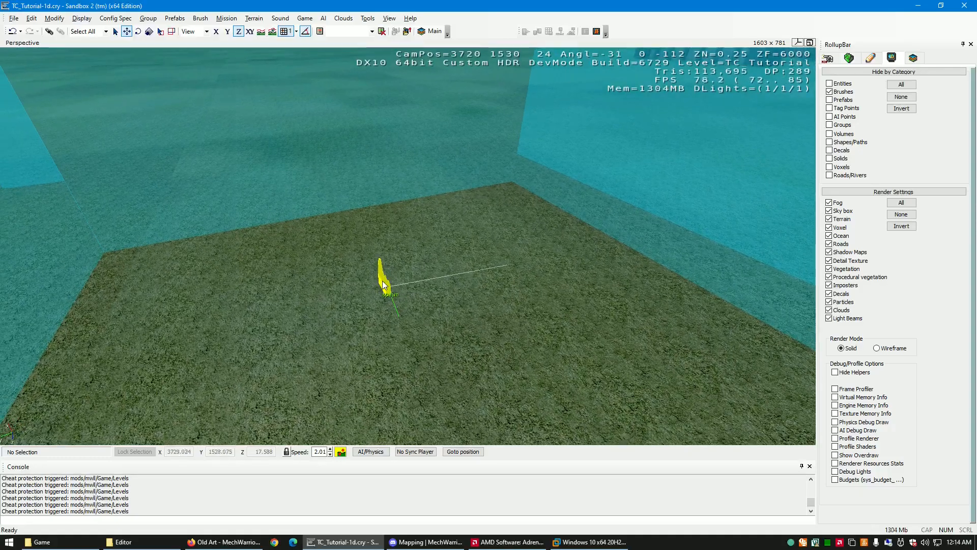
# - Select the TC_Factory_Neutral2 entity and review its entity properties, including the buyOptions list
pyautogui.scroll(5, 392, 302)
pyautogui.moveTo(393, 306); pyautogui.dragTo(393, 307, button='right')
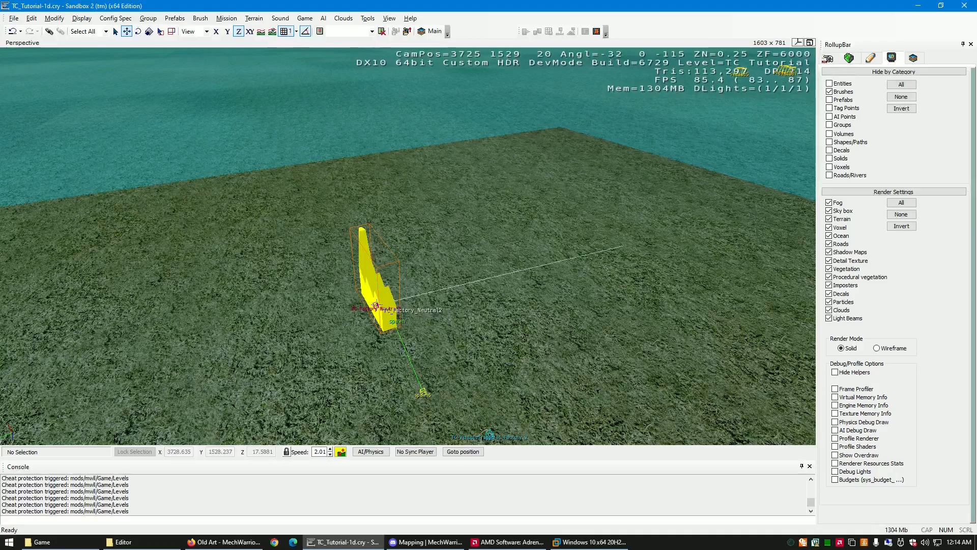
pyautogui.click(383, 322)
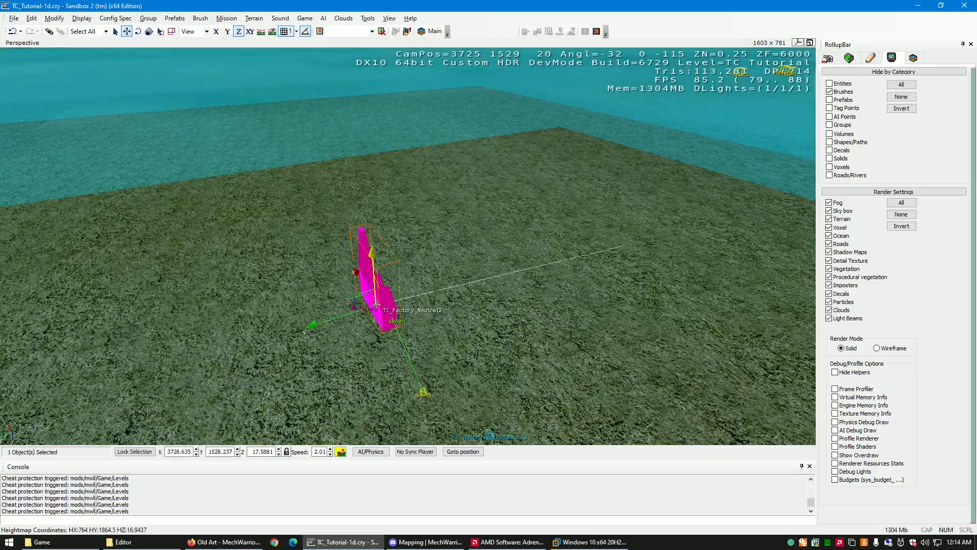
pyautogui.moveTo(383, 322); pyautogui.dragTo(384, 322, button='right')
pyautogui.press('s')
pyautogui.press('w')
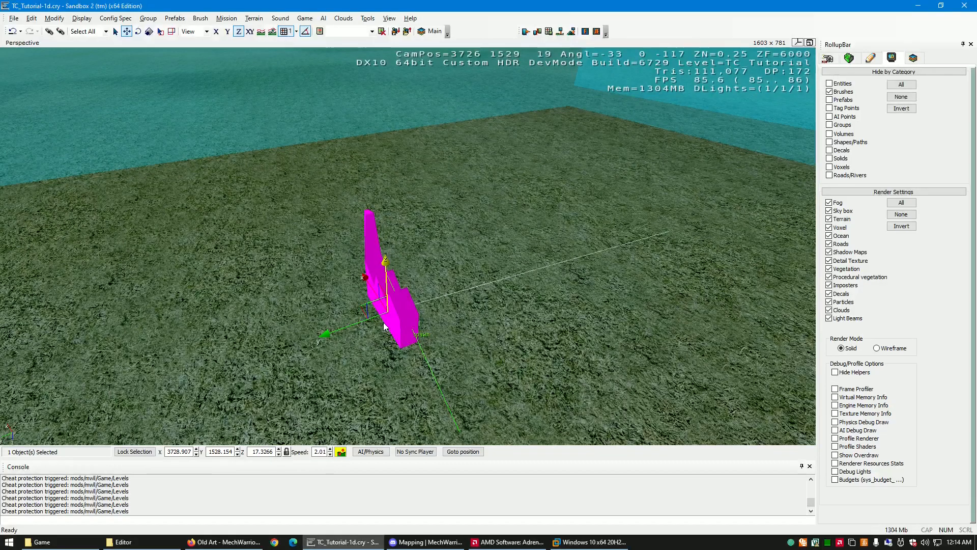
pyautogui.click(829, 58)
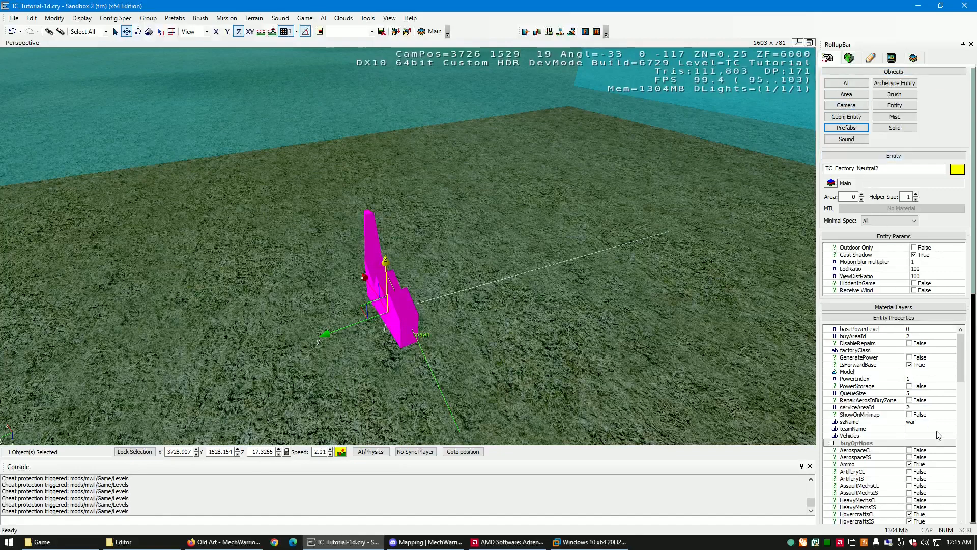
pyautogui.moveTo(964, 375); pyautogui.dragTo(962, 402)
# - Show the Brushes category again and view the selected factory inside the bay's interior
pyautogui.moveTo(542, 332); pyautogui.dragTo(542, 332, button='right')
pyautogui.press('s')
pyautogui.scroll(1, 542, 331)
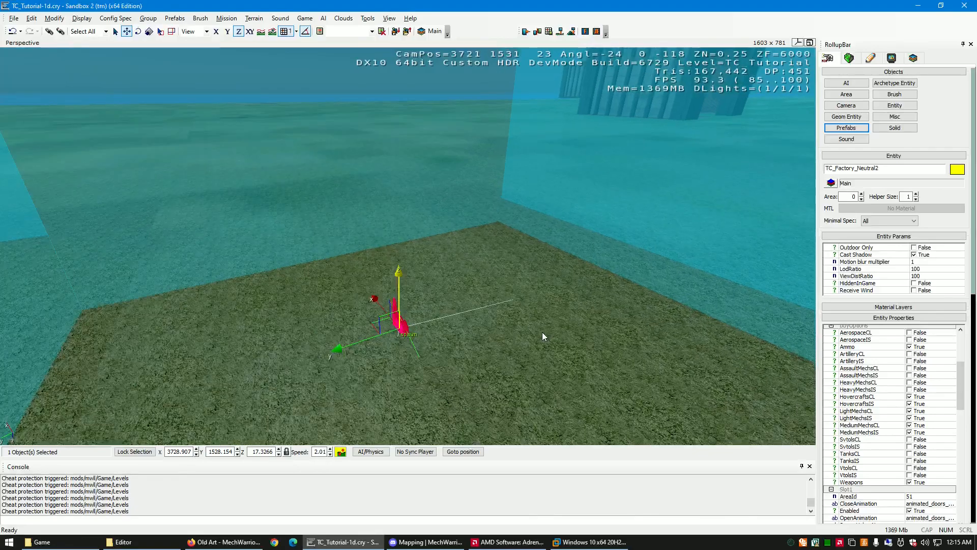
pyautogui.click(891, 59)
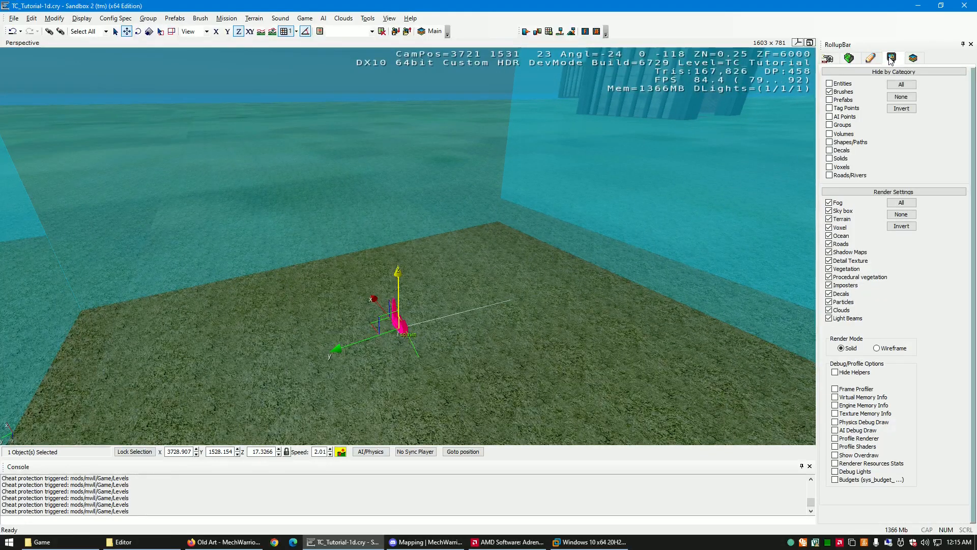
pyautogui.click(829, 92)
pyautogui.moveTo(521, 285); pyautogui.dragTo(520, 320, button='right')
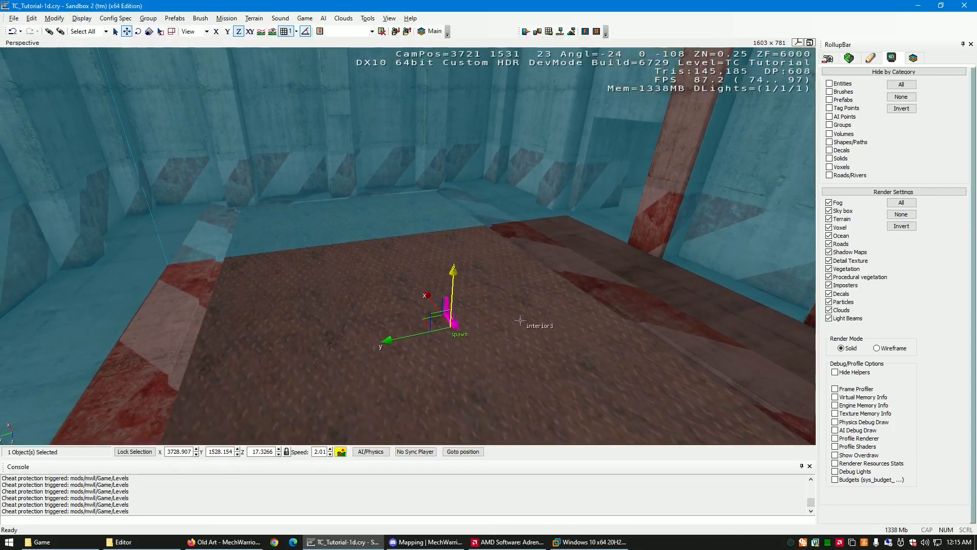
# - Open the object selection list and filter its names by "factory"
pyautogui.press('h')
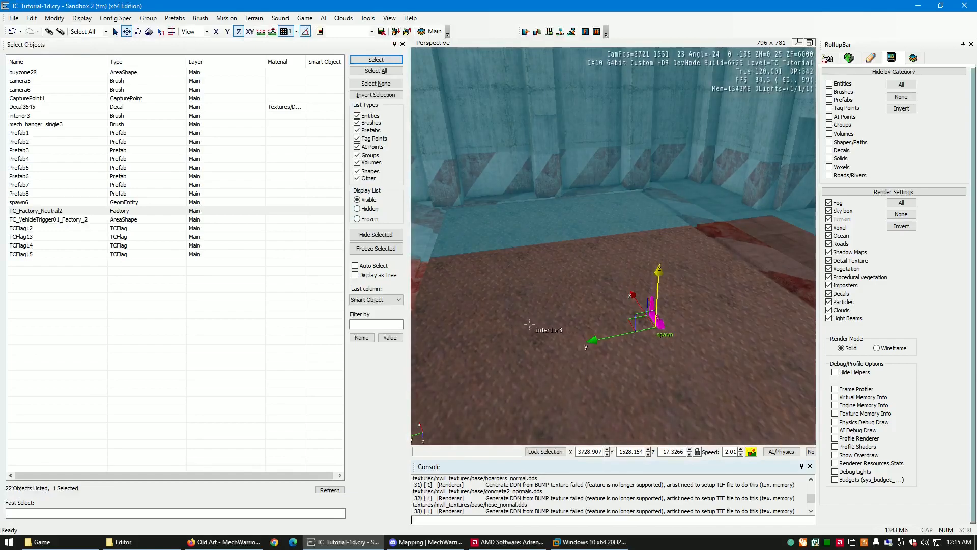
pyautogui.click(121, 514)
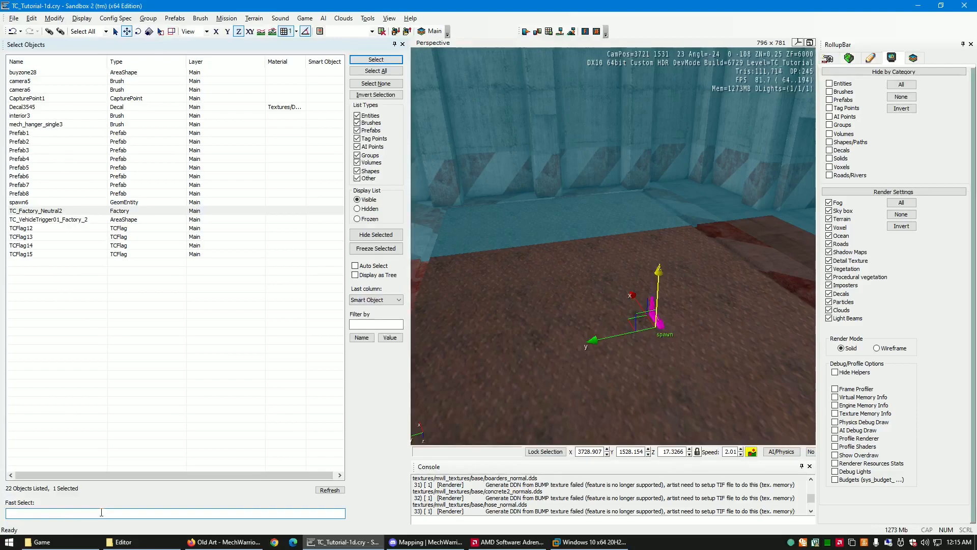
pyautogui.write('t')
pyautogui.press('BackSpace')
pyautogui.write('factory')
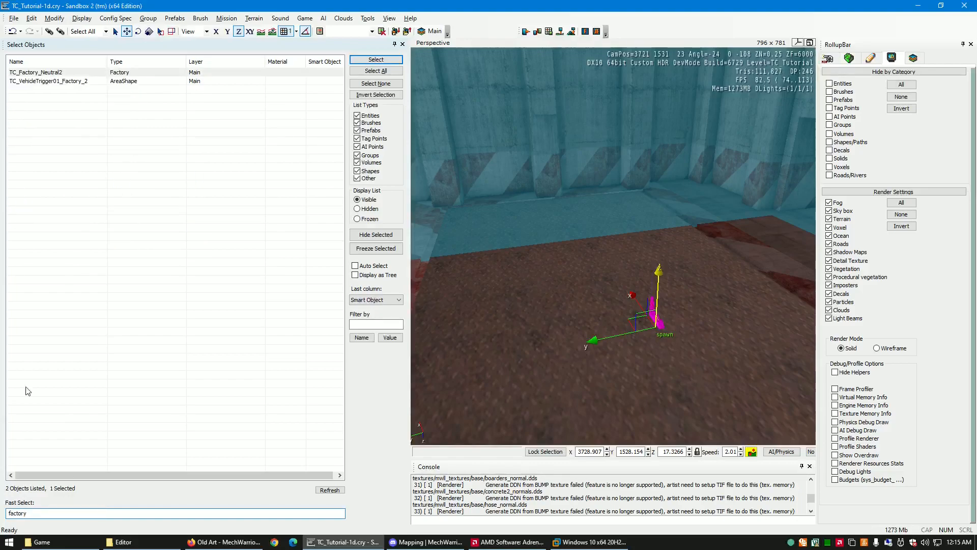
# - Compare the TC_Factory_Neutral2 factory with the TC_VehicleTrigger01_Factory_2 area shape by selecting each alternately, ending on the trigger
pyautogui.click(67, 76)
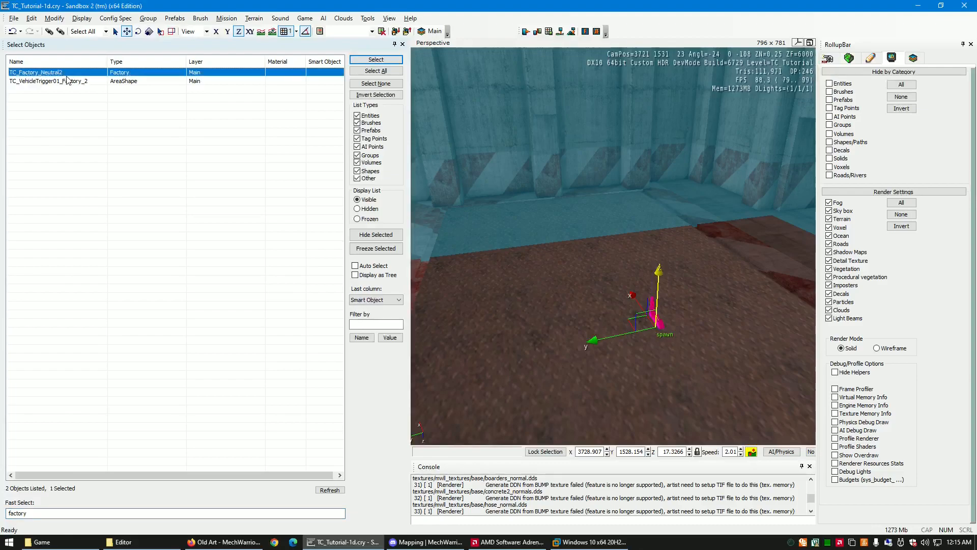
pyautogui.click(131, 83)
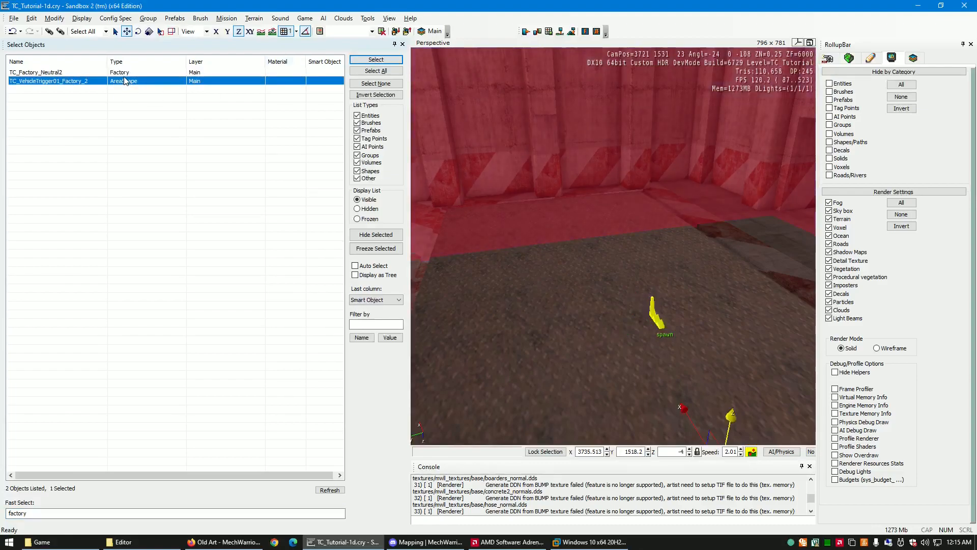
pyautogui.click(117, 73)
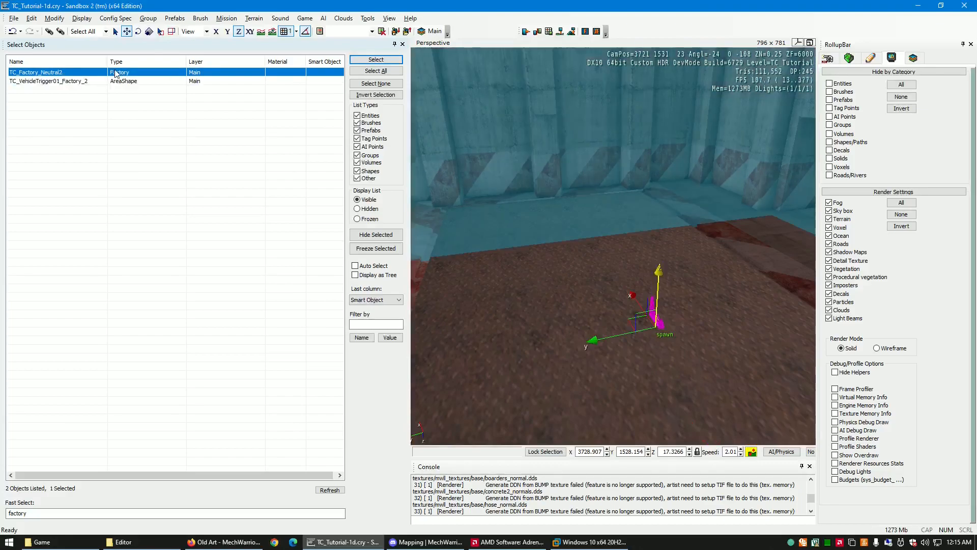
pyautogui.click(70, 83)
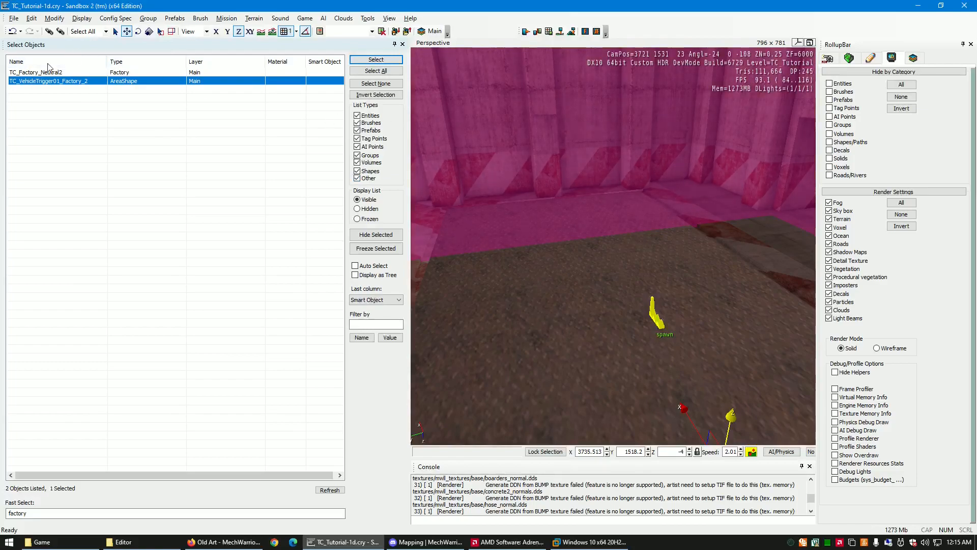
pyautogui.click(47, 75)
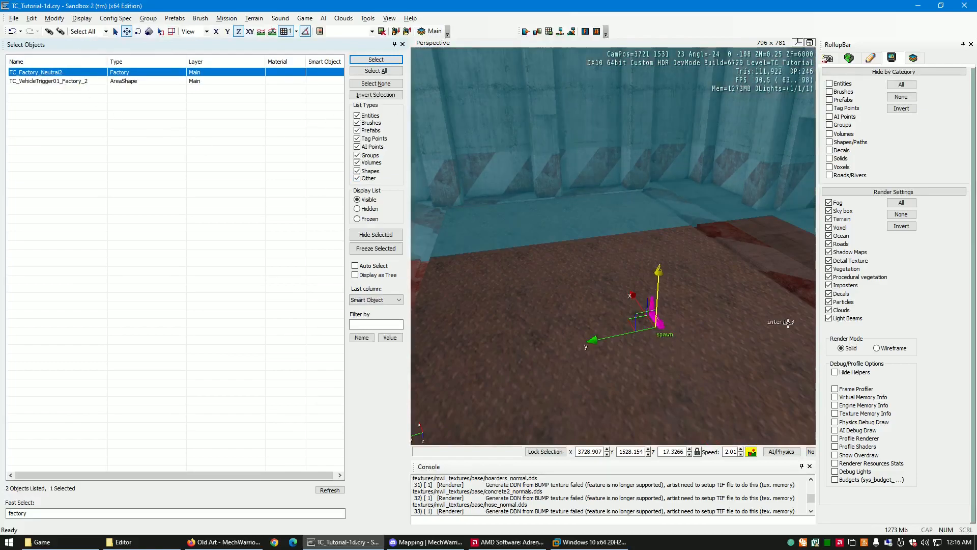
pyautogui.click(69, 82)
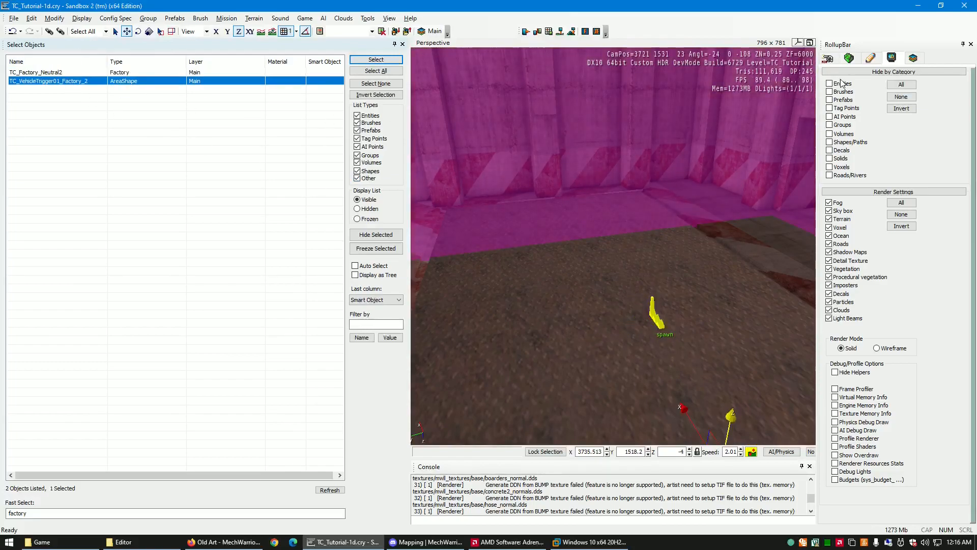
# - Review the vehicle trigger's shape parameters, select its target TC_Factory_Neutral2, and look at the factory inside the bay
pyautogui.click(828, 59)
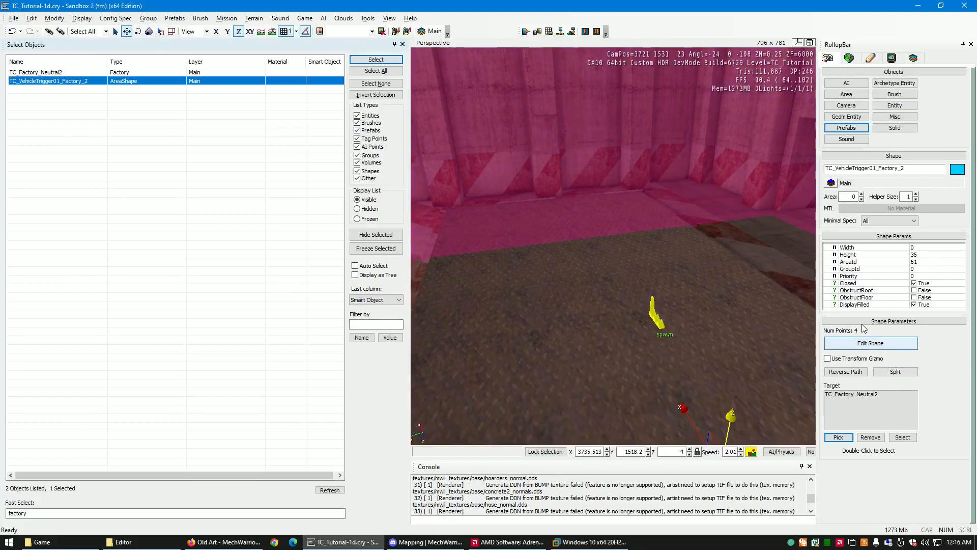
pyautogui.doubleClick(855, 400)
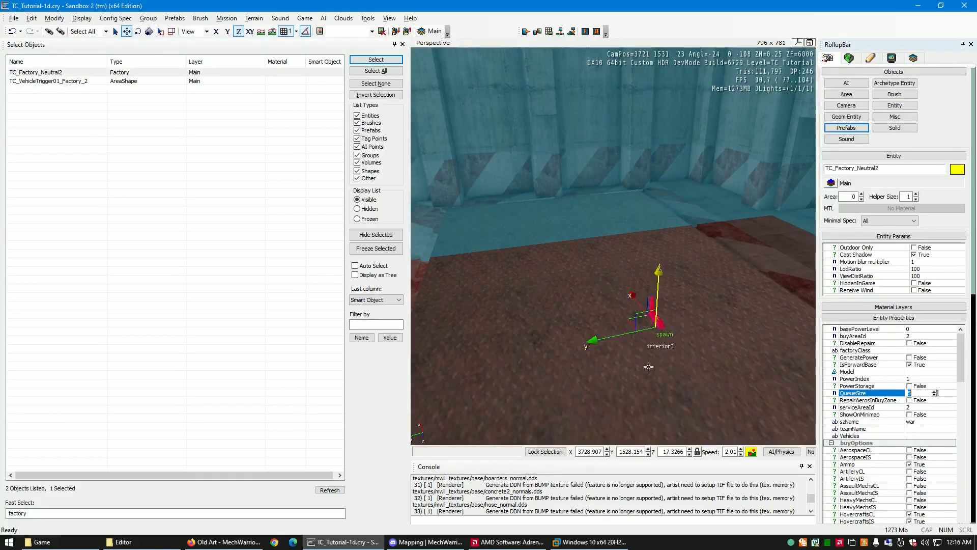
pyautogui.moveTo(648, 363); pyautogui.dragTo(648, 362, button='right')
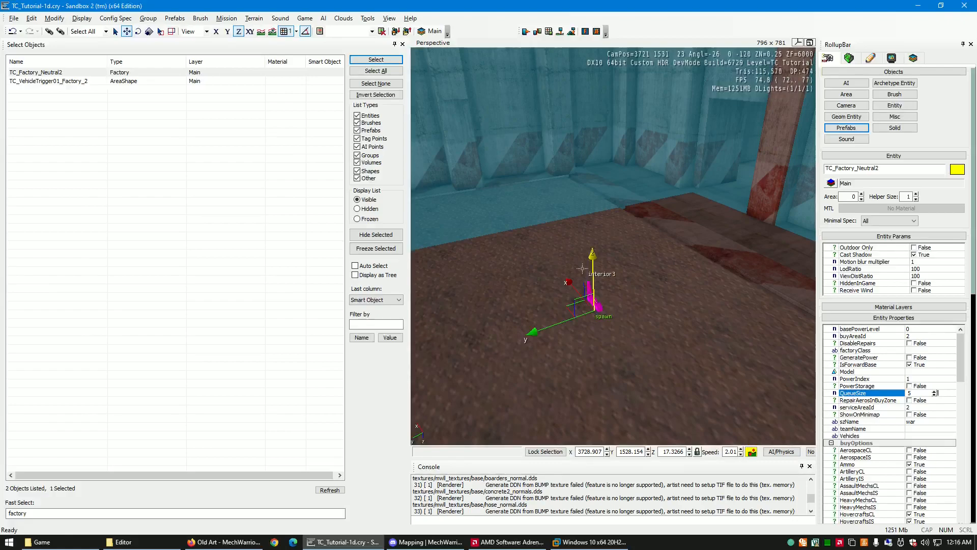
pyautogui.moveTo(645, 304); pyautogui.dragTo(639, 303, button='right')
pyautogui.press('s')
pyautogui.press('w')
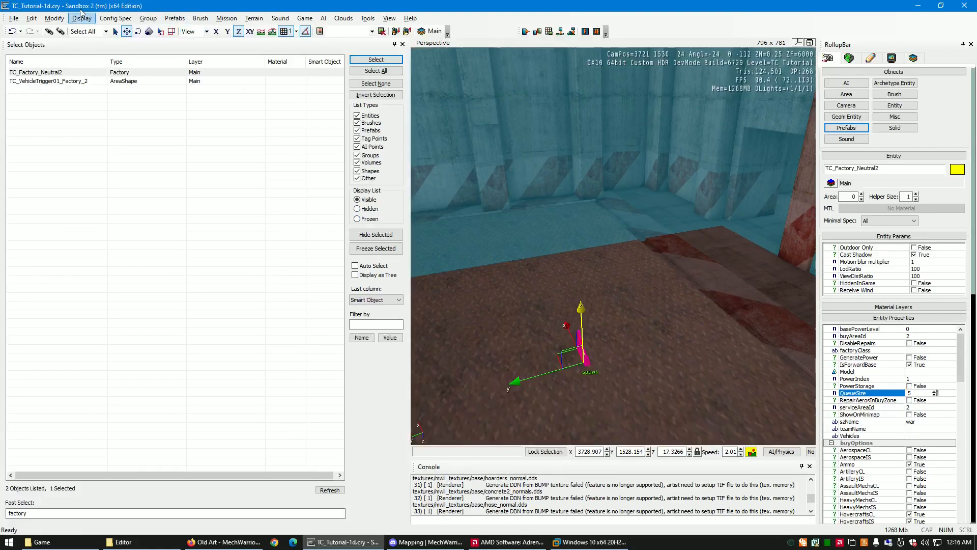
pyautogui.click(54, 19)
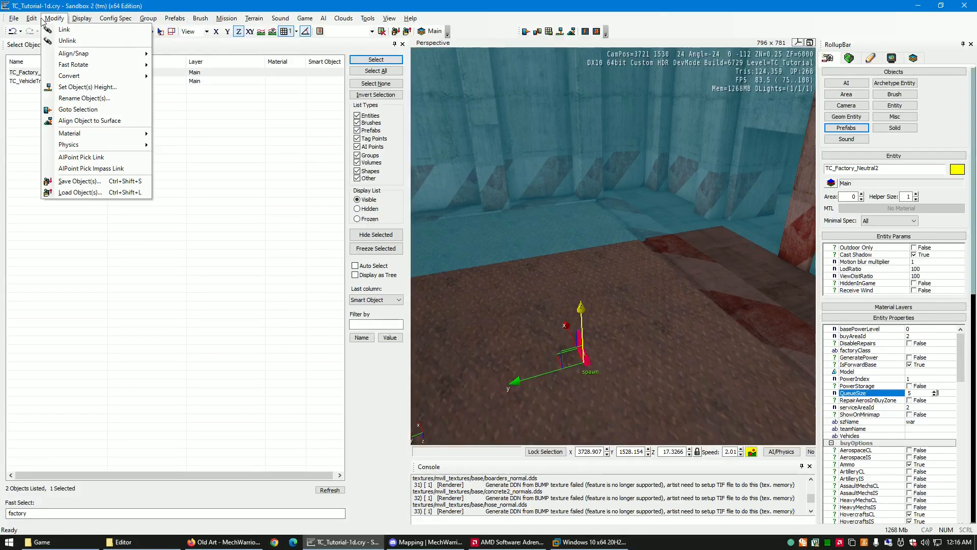
pyautogui.moveTo(21, 20)
pyautogui.moveTo(77, 23)
pyautogui.moveTo(130, 23)
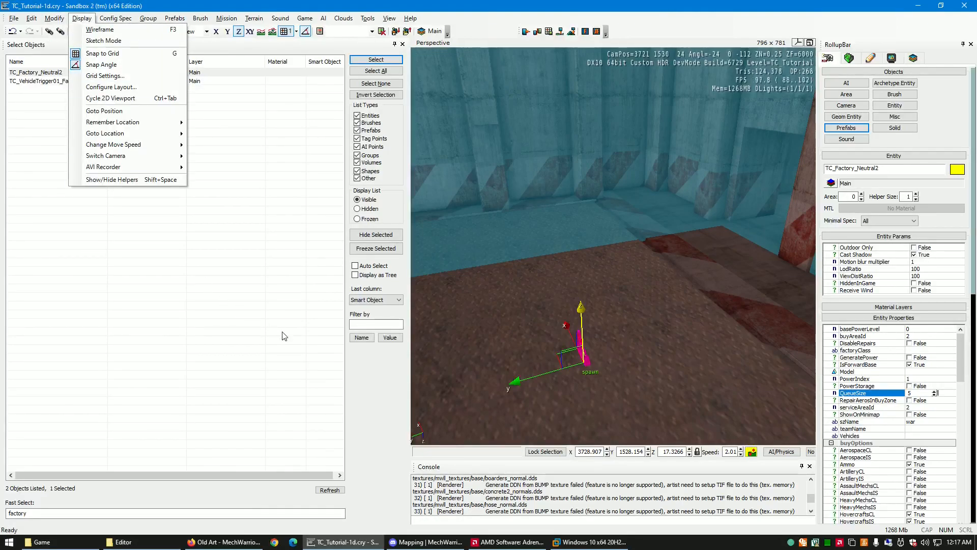
# - Switch the object list between hidden, frozen and visible objects to compare the lists, ending on visible objects
pyautogui.click(364, 211)
pyautogui.click(363, 219)
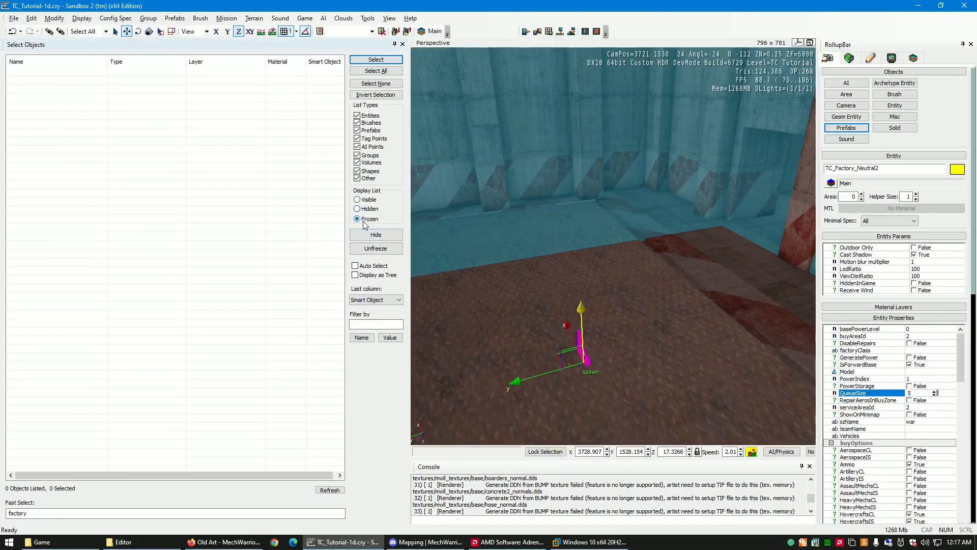
pyautogui.click(364, 219)
pyautogui.click(366, 200)
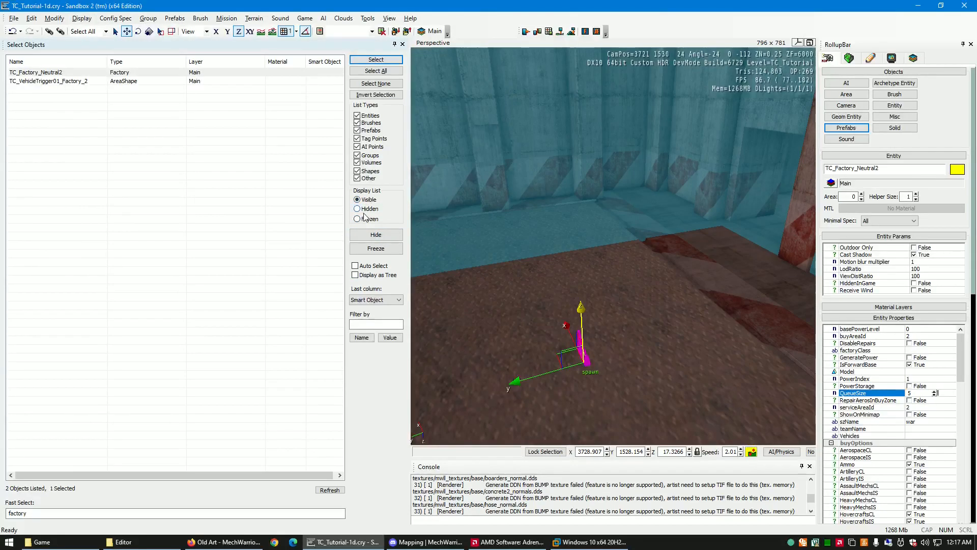
pyautogui.click(364, 211)
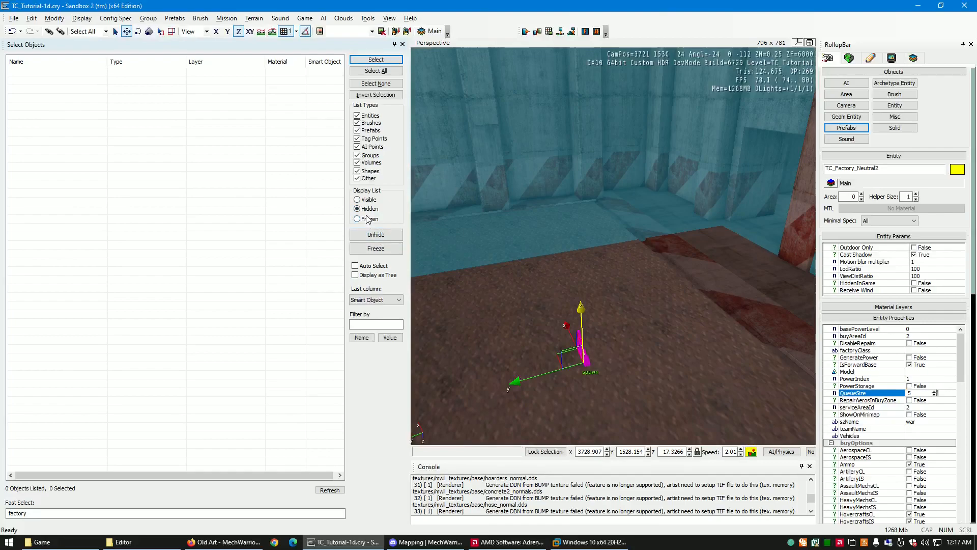
pyautogui.click(368, 219)
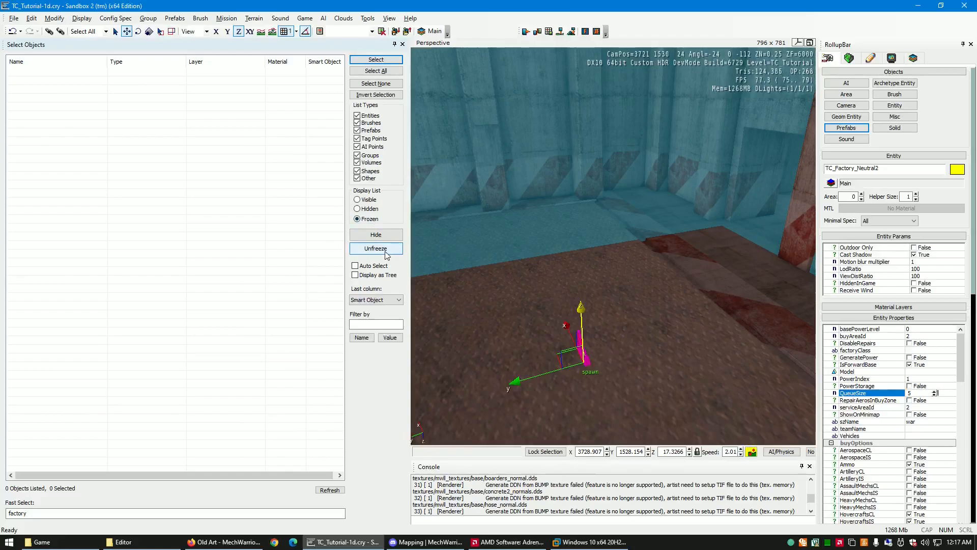
pyautogui.click(364, 200)
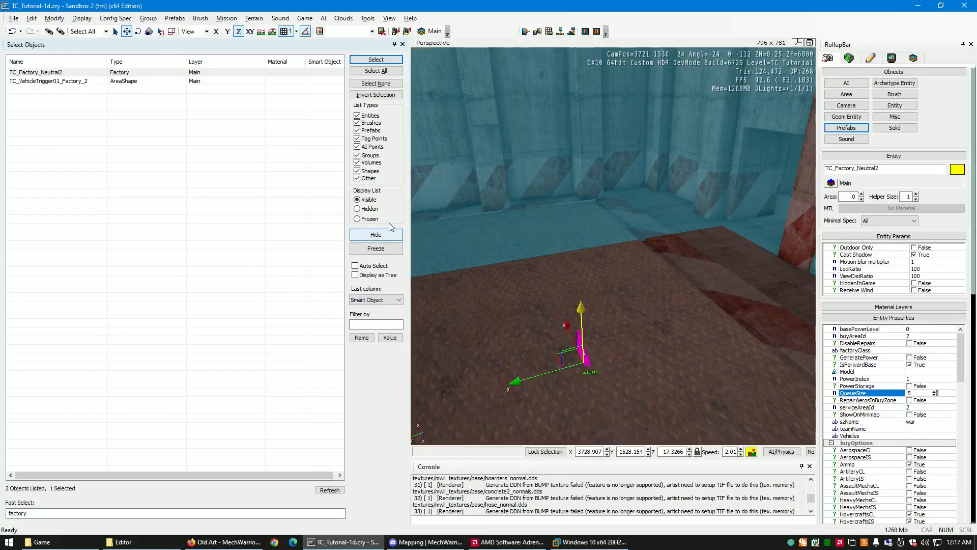
pyautogui.click(370, 209)
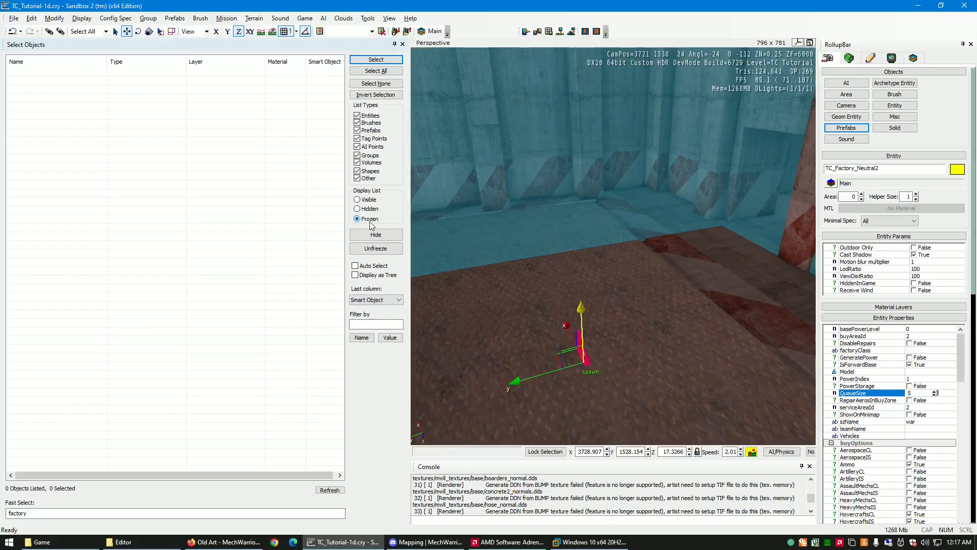
pyautogui.click(369, 201)
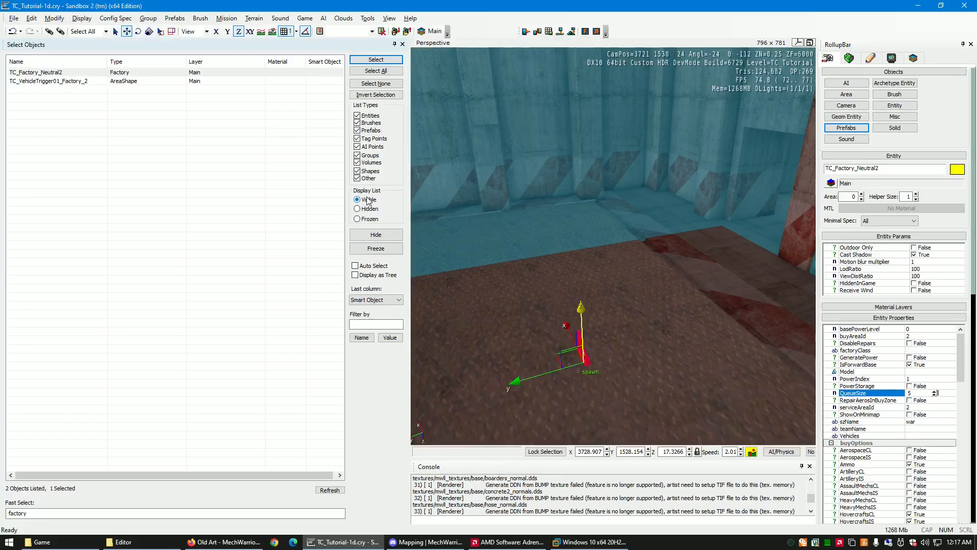
# - Clear the "factory" name filter from the object list and view the mech bay from outside its entrance
pyautogui.moveTo(30, 514); pyautogui.dragTo(9, 514)
pyautogui.press('BackSpace')
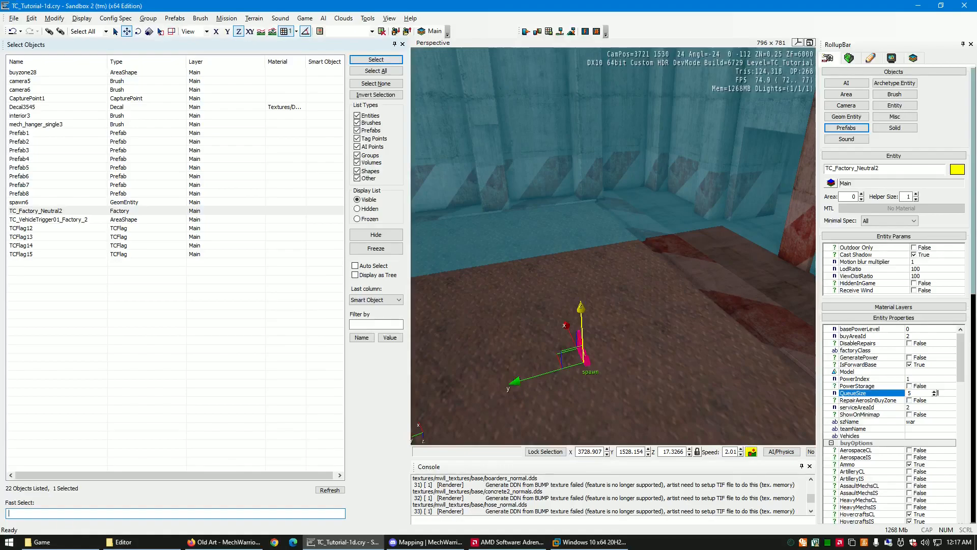
pyautogui.press('s')
pyautogui.moveTo(615, 336); pyautogui.dragTo(615, 337, button='right')
pyautogui.press('w')
pyautogui.press('s')
pyautogui.press('w')
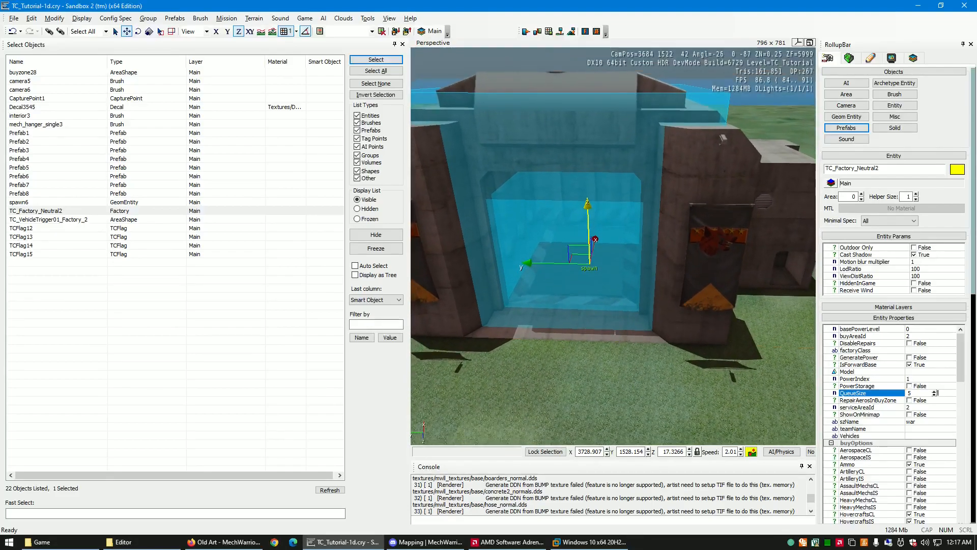
# - Enable DisableRepairs for the selected factory, set it back to False, and look at the bay entrance
pyautogui.click(915, 428)
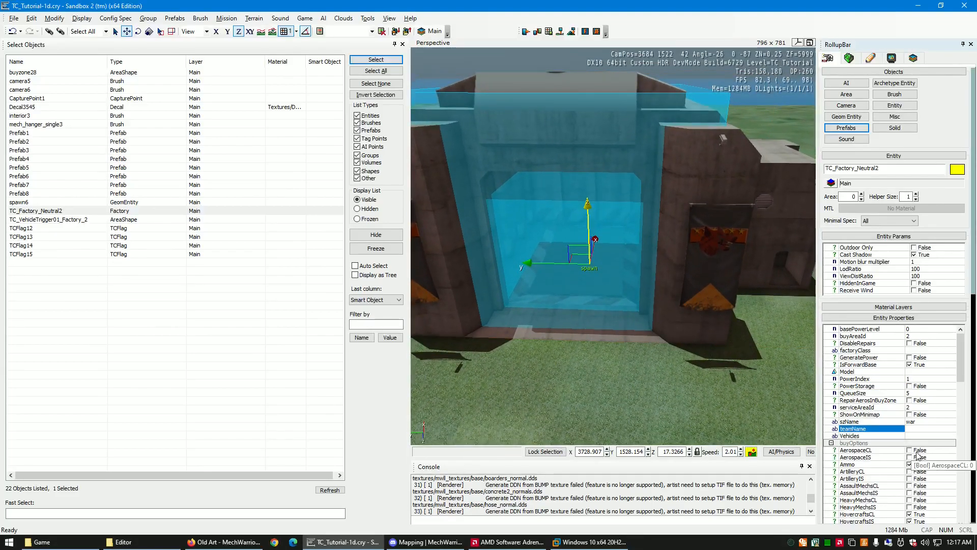
pyautogui.click(909, 344)
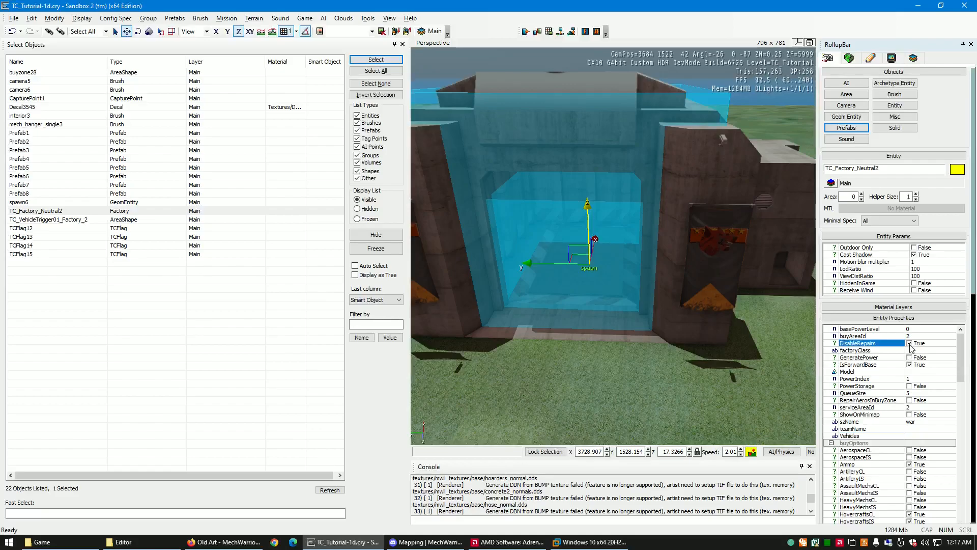
pyautogui.moveTo(588, 377); pyautogui.dragTo(591, 382, button='right')
pyautogui.scroll(3, 589, 377)
pyautogui.scroll(-5, 588, 377)
pyautogui.scroll(4, 589, 378)
pyautogui.scroll(-4, 589, 377)
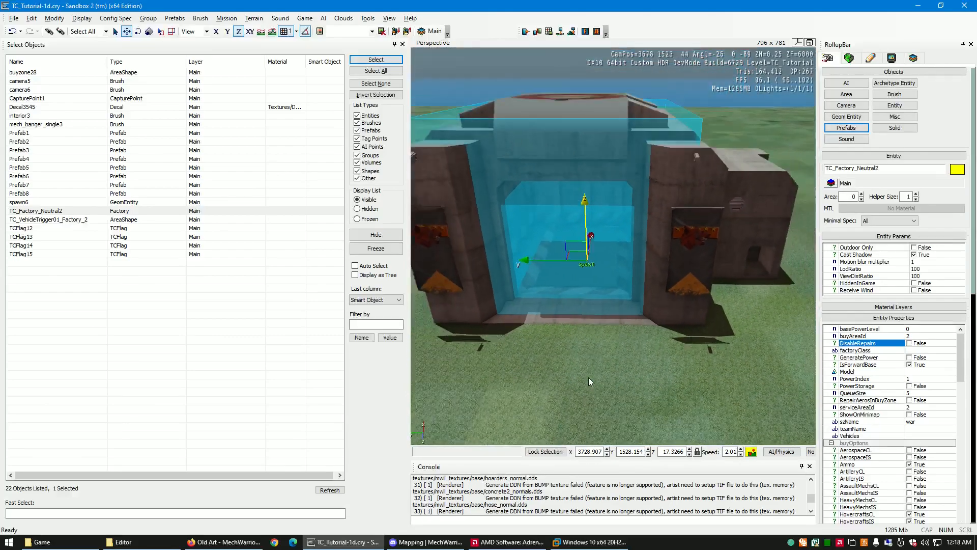
pyautogui.scroll(5, 588, 377)
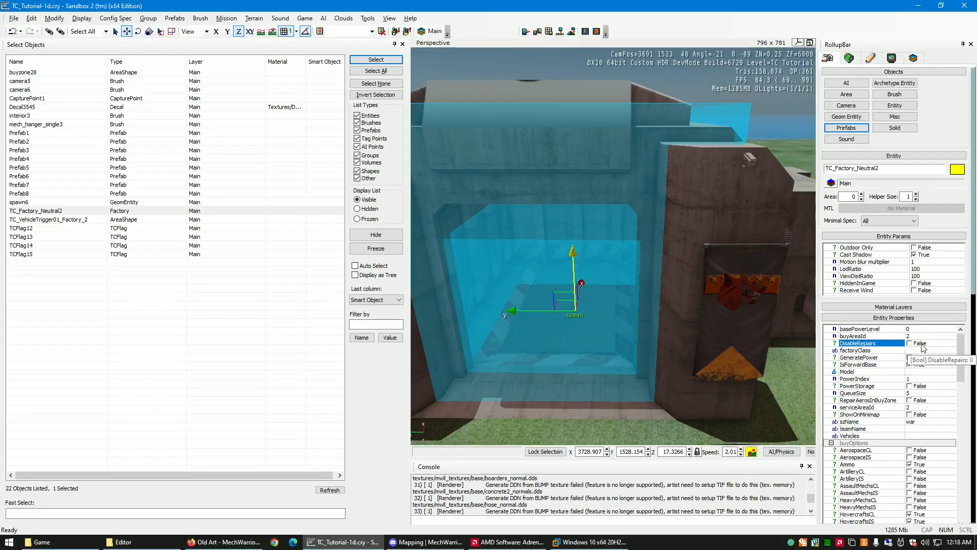
# - Examine the factory and its vehicle trigger area in the bay entrance from close up and farther back
pyautogui.moveTo(698, 420)
pyautogui.mouseDown(button='right')
pyautogui.moveTo(712, 423)
pyautogui.moveTo(698, 421)
pyautogui.mouseUp(button='right')
pyautogui.press('w')
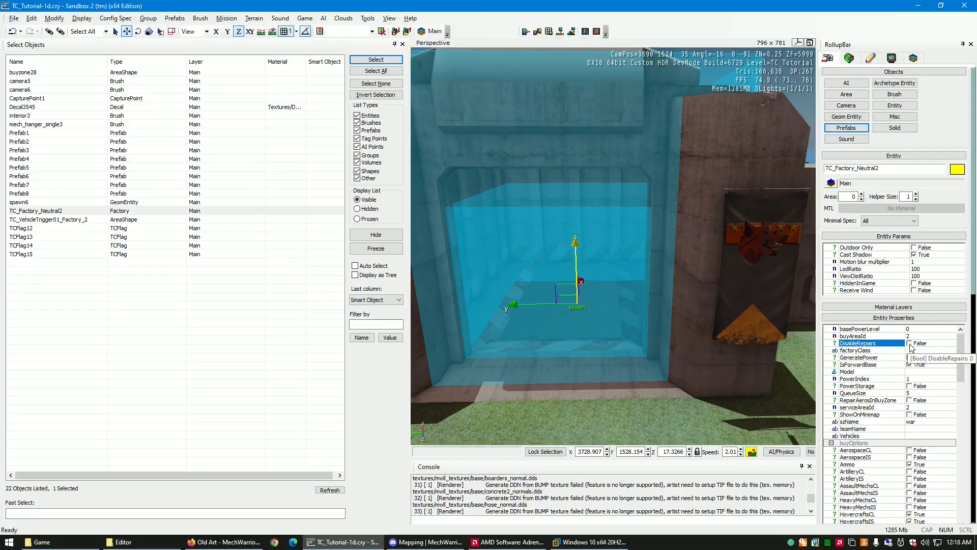
pyautogui.press('s')
pyautogui.moveTo(533, 301); pyautogui.dragTo(532, 301, button='right')
pyautogui.press('w')
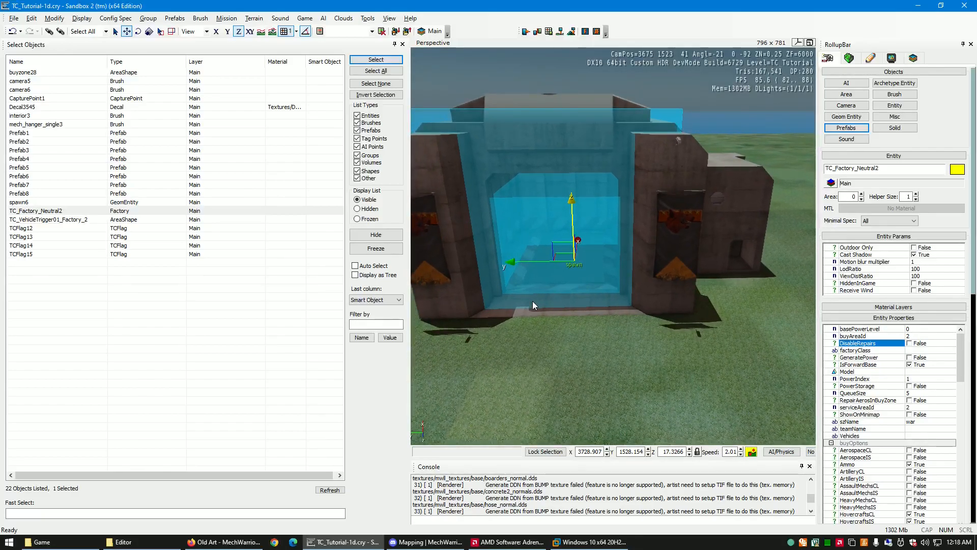
pyautogui.moveTo(533, 300); pyautogui.dragTo(533, 301, button='right')
pyautogui.press('w')
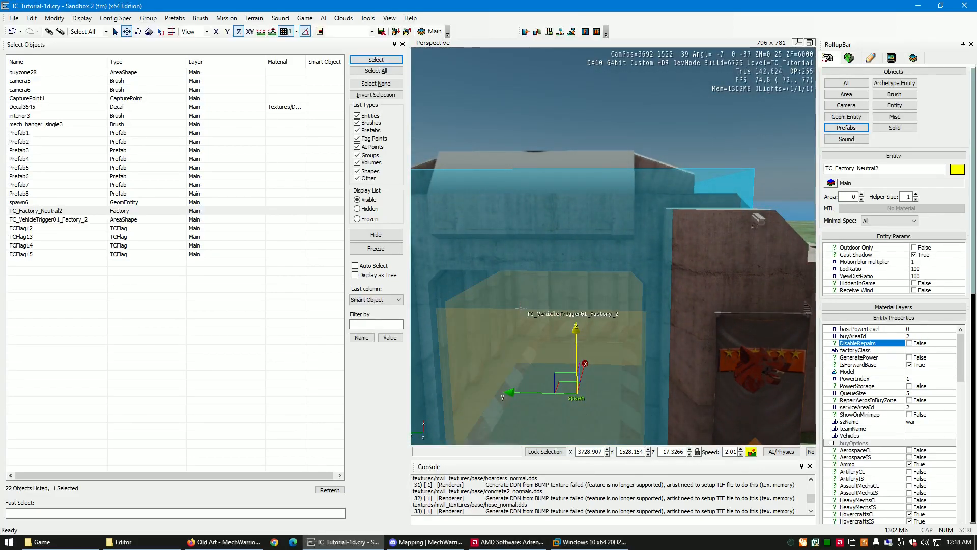
pyautogui.press('s')
pyautogui.moveTo(552, 340); pyautogui.dragTo(552, 339, button='right')
pyautogui.press('w')
pyautogui.press('w')
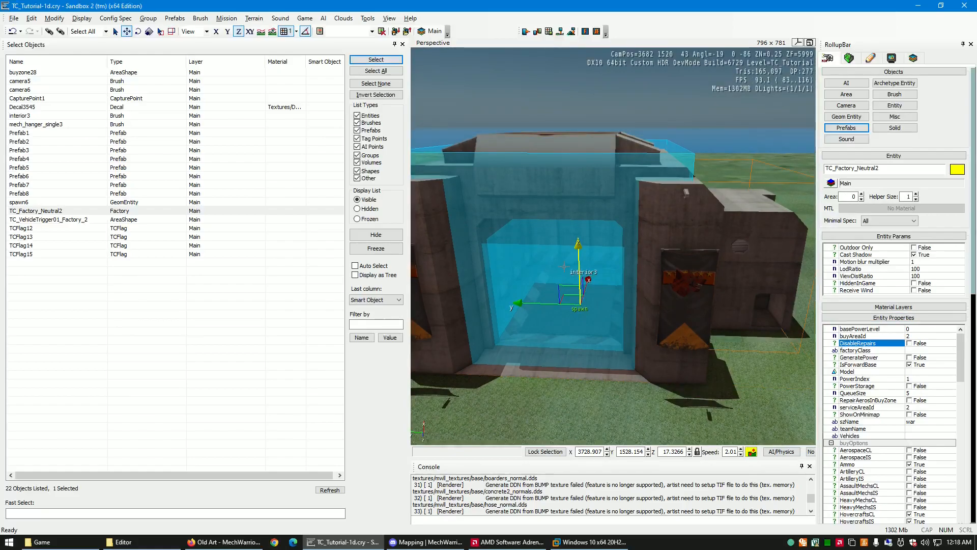